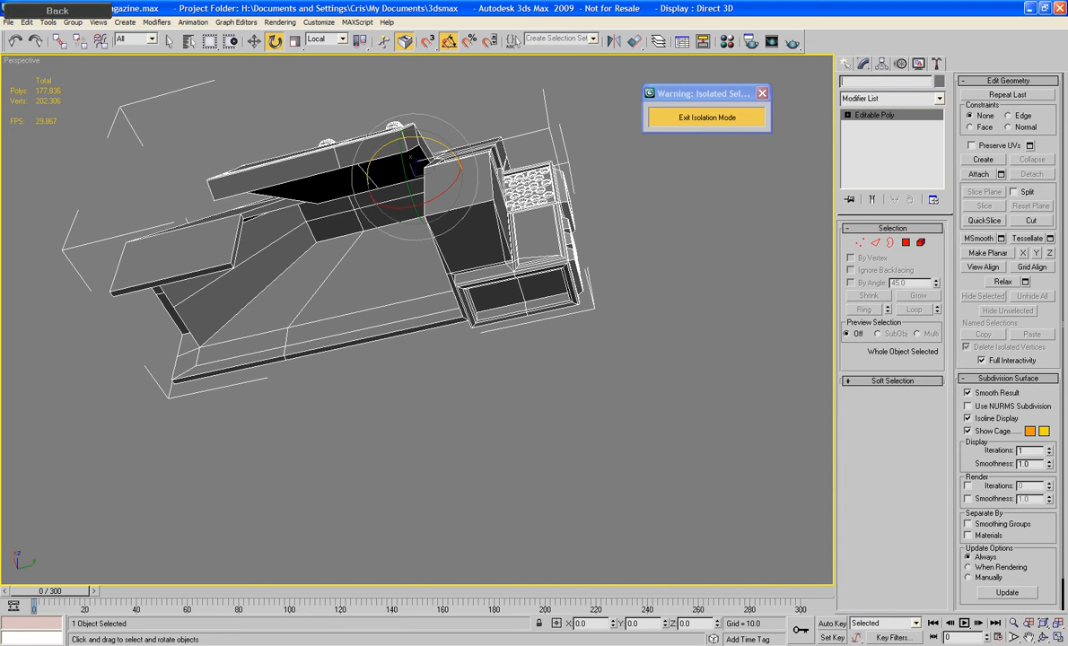
- Rename the isolated shoulder armour object as Left_Shoulder
{"action": "type", "text": "eft_Shoulder"}
{"action": "key", "text": "Return"}
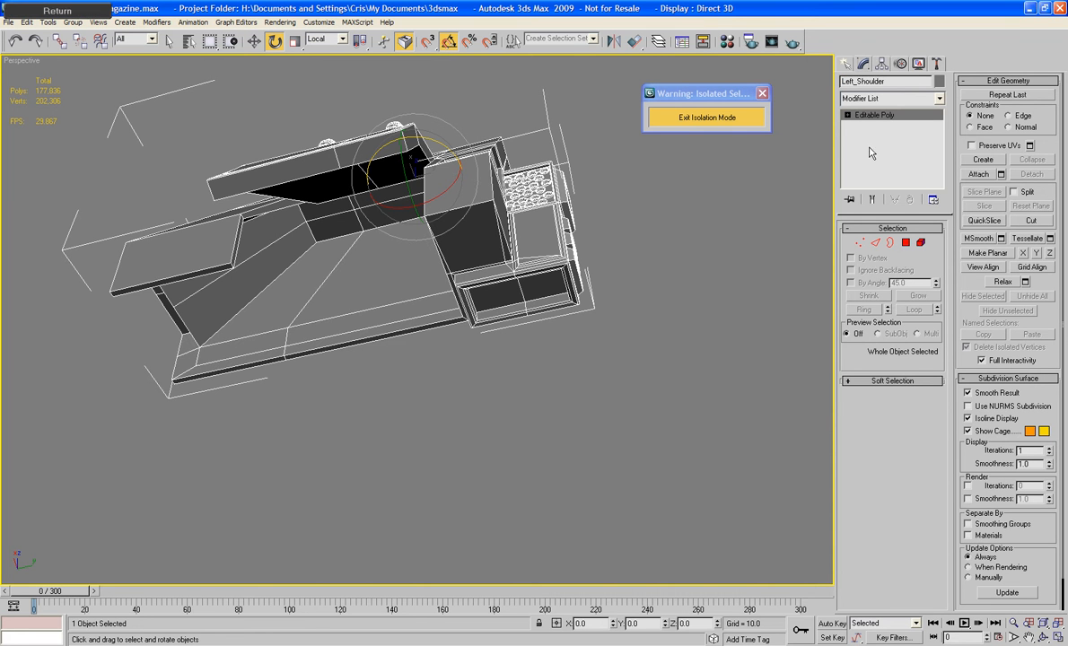
- Create a free Hose extended primitive on the shoulder's lower box opening, about 20.2 in diameter and 171.7 high
{"action": "left_click", "coordinate": [846, 63]}
{"action": "left_click", "coordinate": [863, 103]}
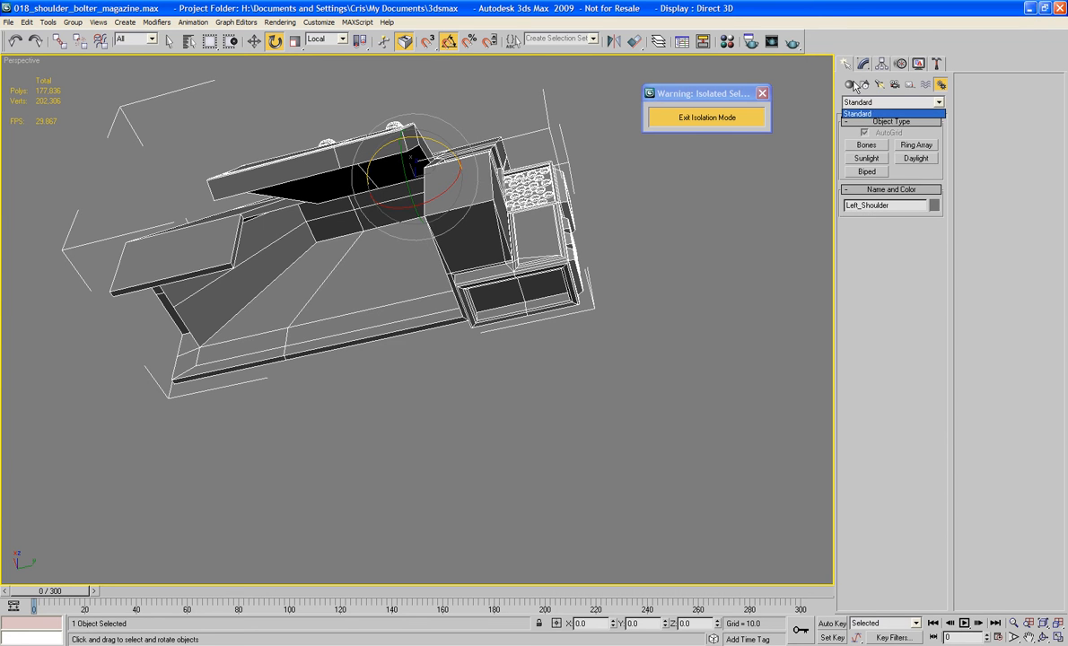
{"action": "left_click", "coordinate": [860, 113]}
{"action": "left_click", "coordinate": [849, 84]}
{"action": "left_click", "coordinate": [859, 102]}
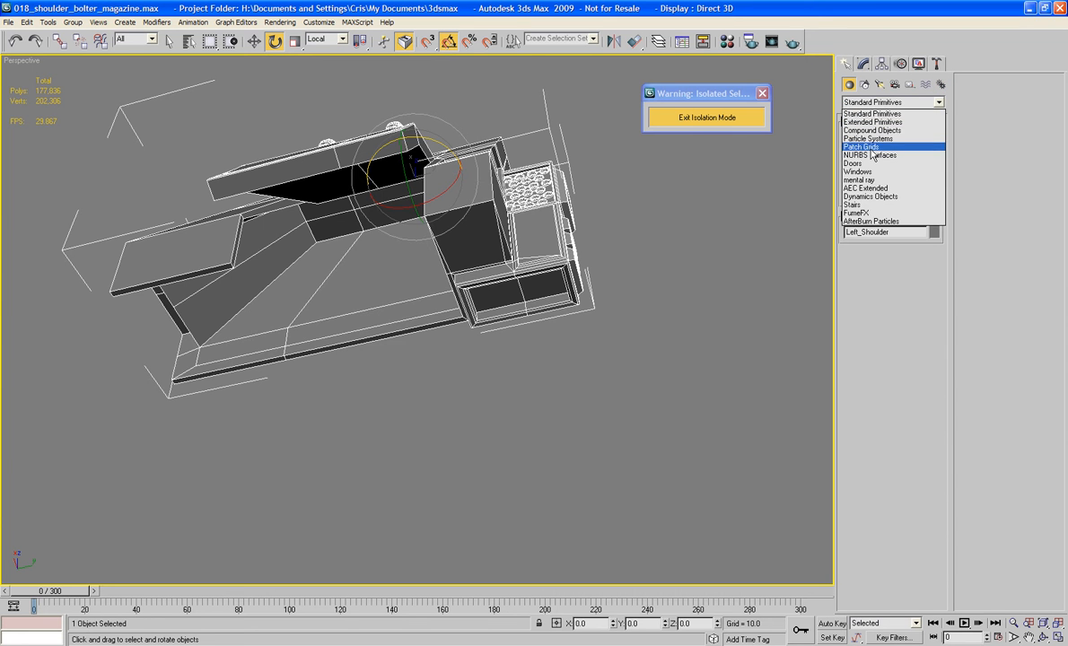
{"action": "left_click", "coordinate": [862, 205]}
{"action": "scroll", "coordinate": [889, 176], "scroll_direction": "up", "scroll_amount": 1}
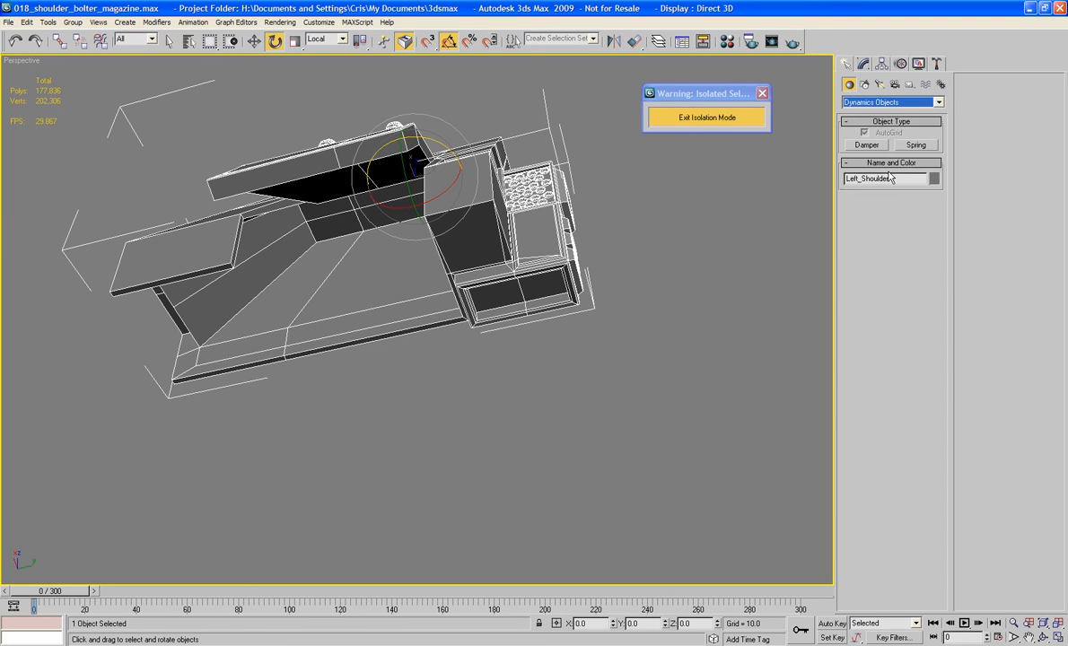
{"action": "scroll", "coordinate": [883, 106], "scroll_direction": "up", "scroll_amount": 2}
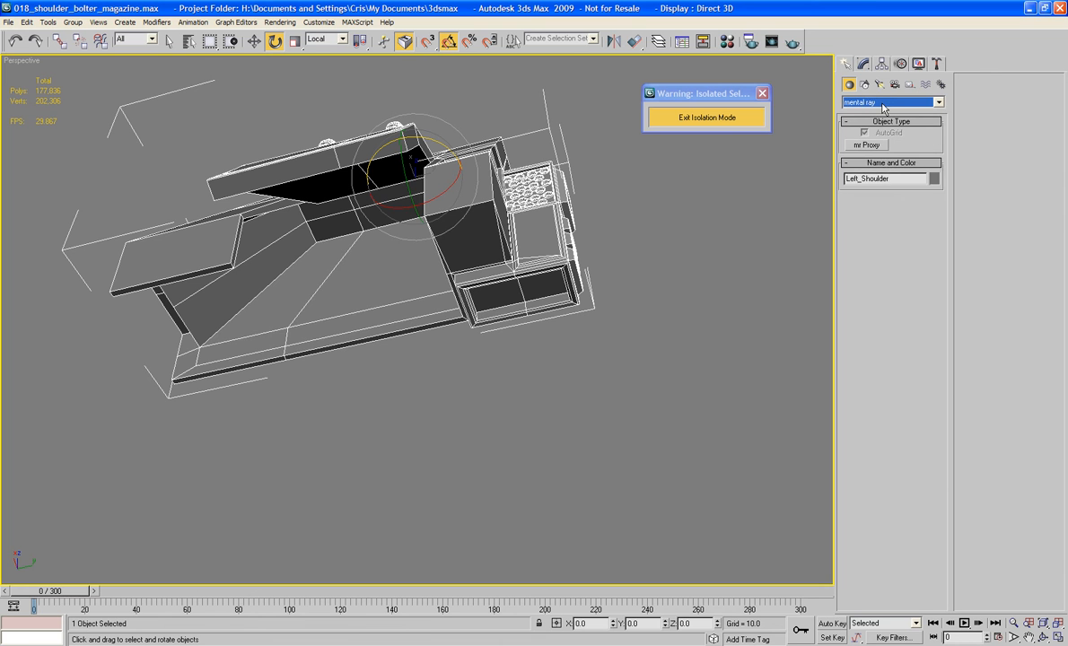
{"action": "scroll", "coordinate": [884, 106], "scroll_direction": "up", "scroll_amount": 3}
{"action": "scroll", "coordinate": [883, 106], "scroll_direction": "up", "scroll_amount": 3}
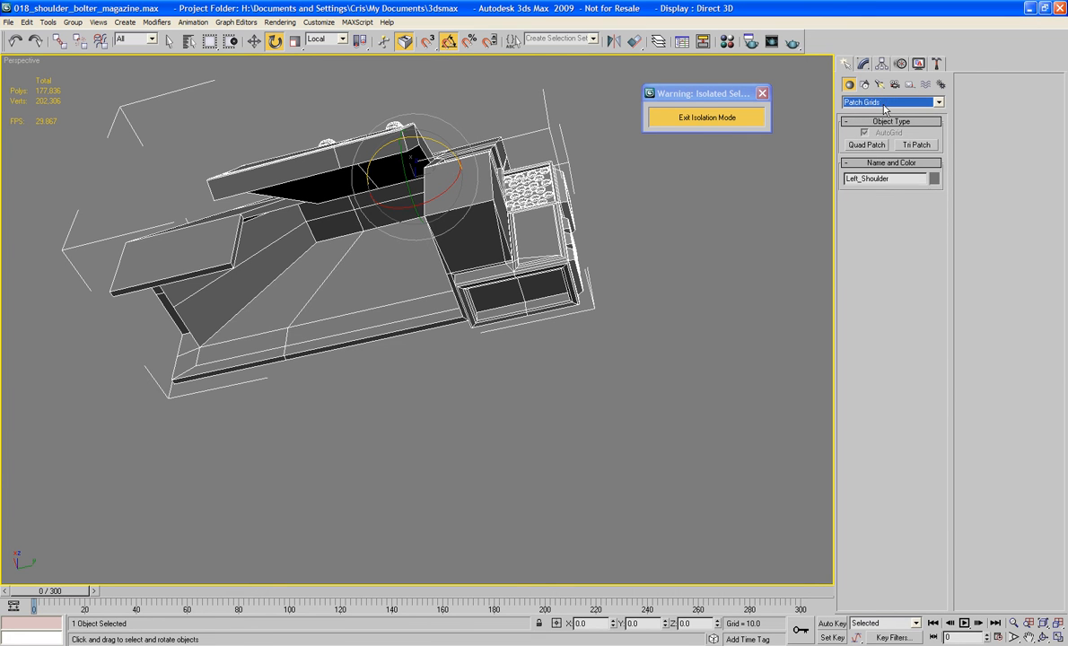
{"action": "scroll", "coordinate": [885, 108], "scroll_direction": "up", "scroll_amount": 1}
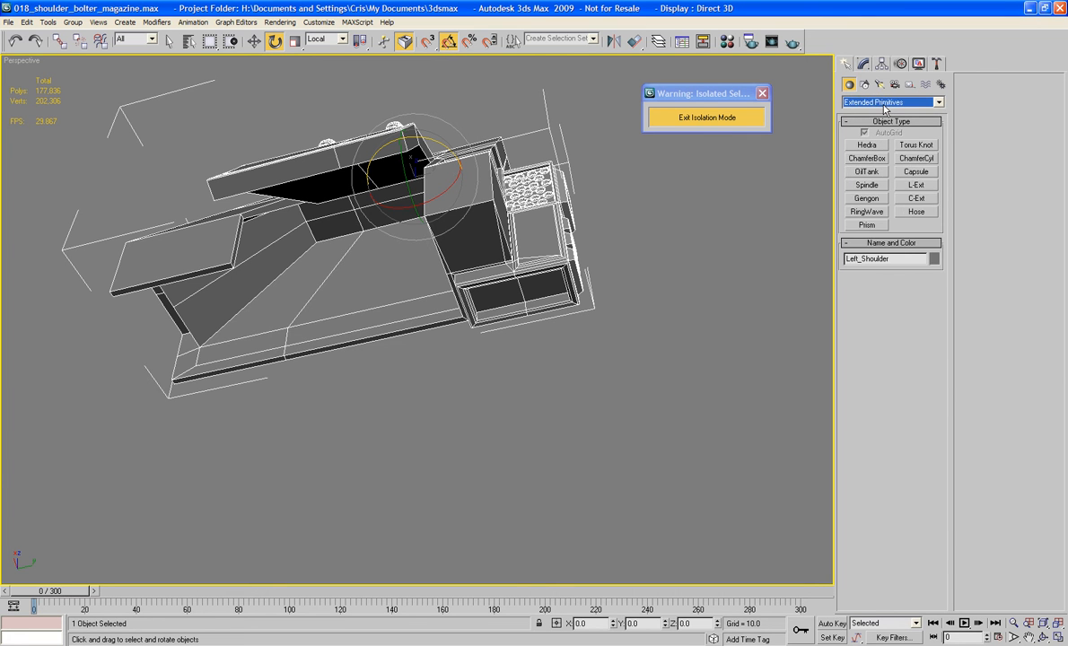
{"action": "left_click", "coordinate": [922, 214]}
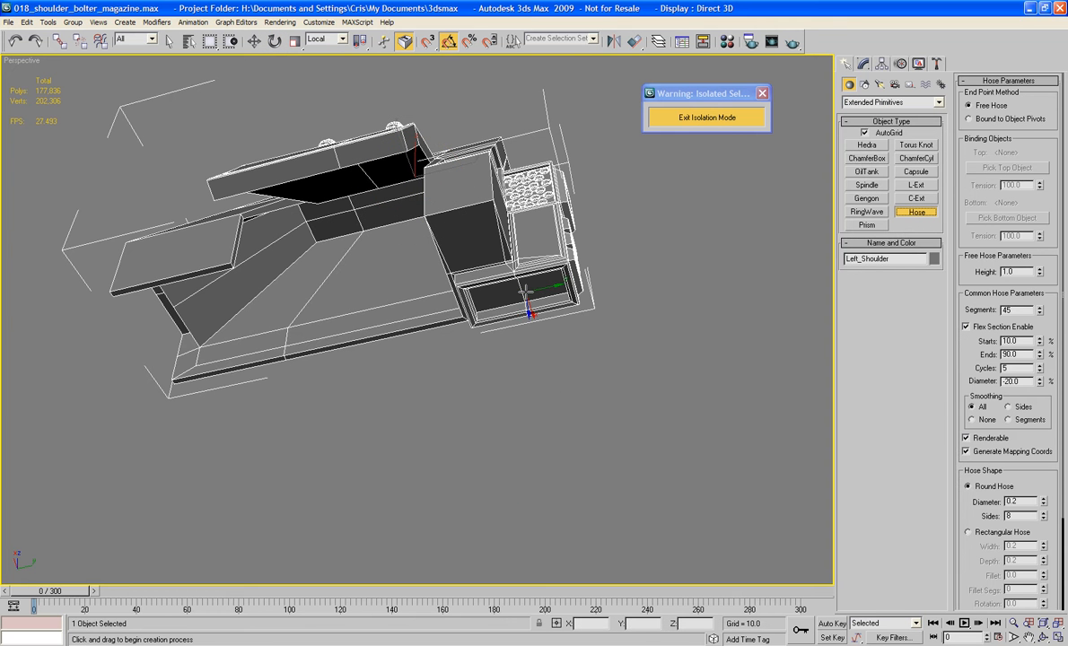
{"action": "left_click_drag", "start_coordinate": [528, 294], "coordinate": [546, 292]}
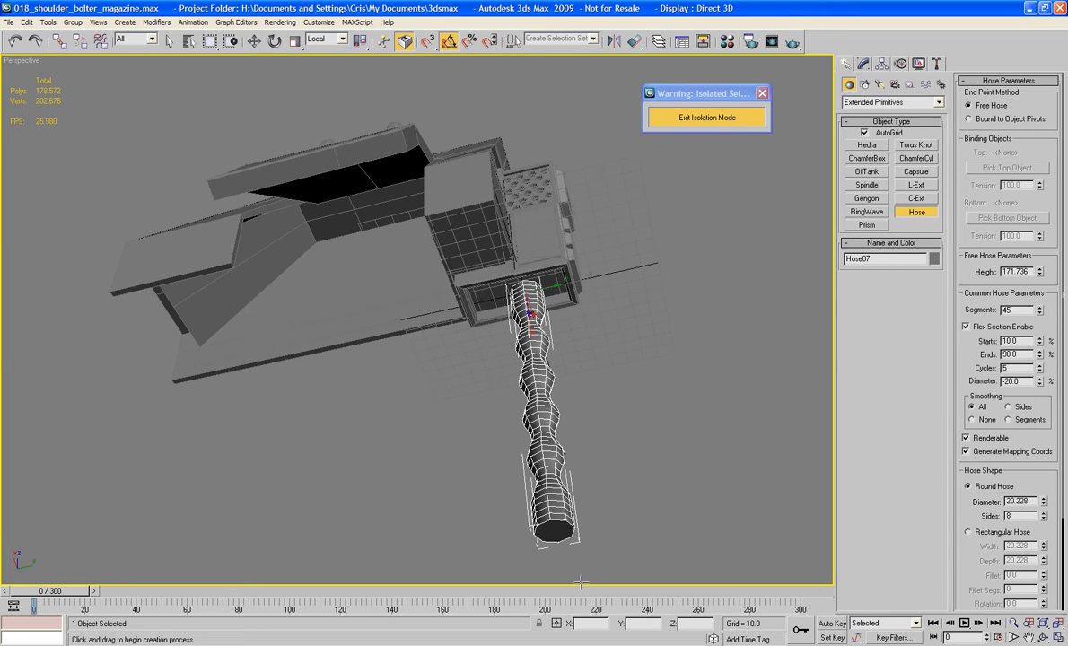
{"action": "left_click", "coordinate": [577, 395]}
- Change the new hose's shape from round to Rectangular Hose
{"action": "middle_click_drag", "start_coordinate": [574, 390], "coordinate": [517, 337]}
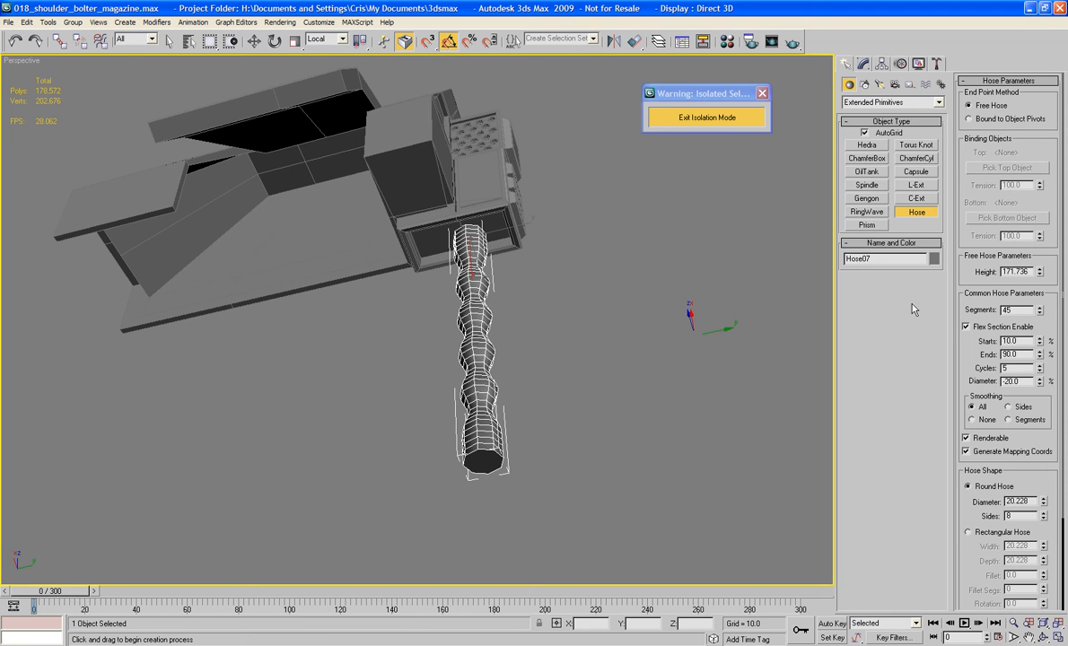
{"action": "left_click_drag", "start_coordinate": [950, 346], "coordinate": [953, 200]}
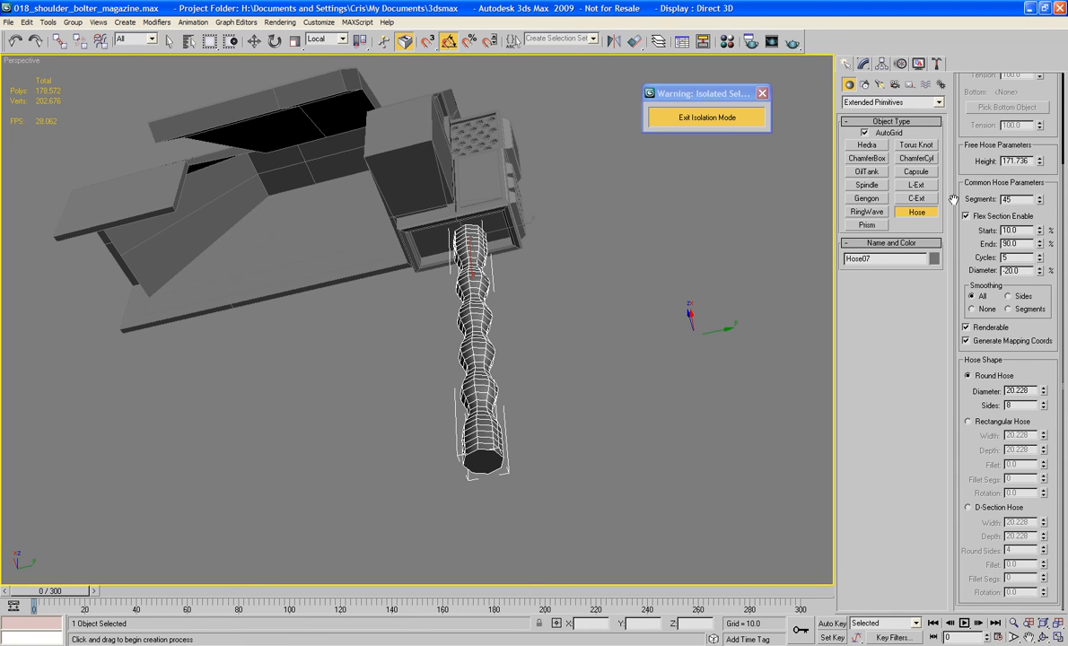
{"action": "left_click", "coordinate": [969, 422]}
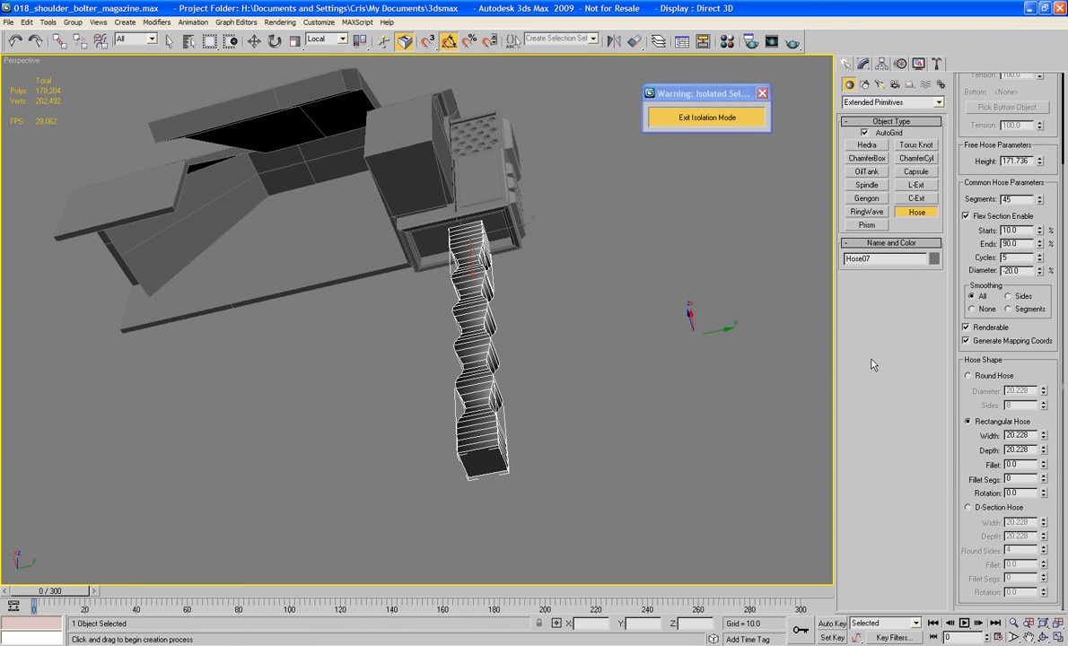
- Create a Dummy helper at the shoulder's lower box opening, beside the hose's upper end
{"action": "middle_click_drag", "start_coordinate": [763, 191], "coordinate": [771, 255], "text": "alt"}
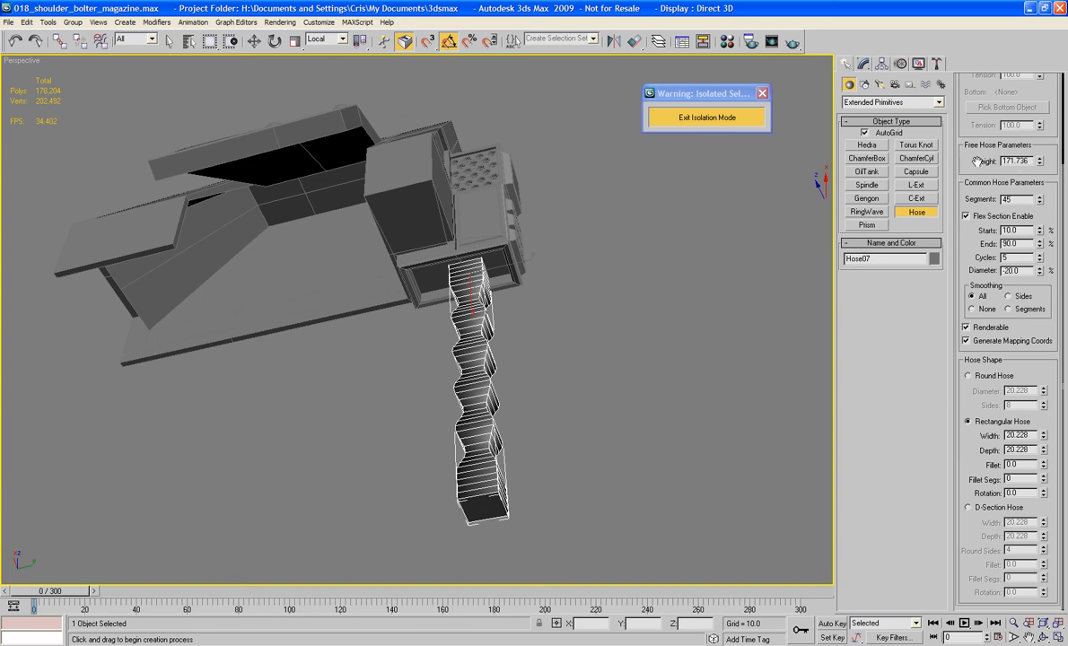
{"action": "mouse_move", "coordinate": [582, 230]}
{"action": "middle_mouse_down", "text": "alt"}
{"action": "mouse_move", "coordinate": [608, 306]}
{"action": "mouse_move", "coordinate": [592, 238]}
{"action": "middle_mouse_up", "text": "alt"}
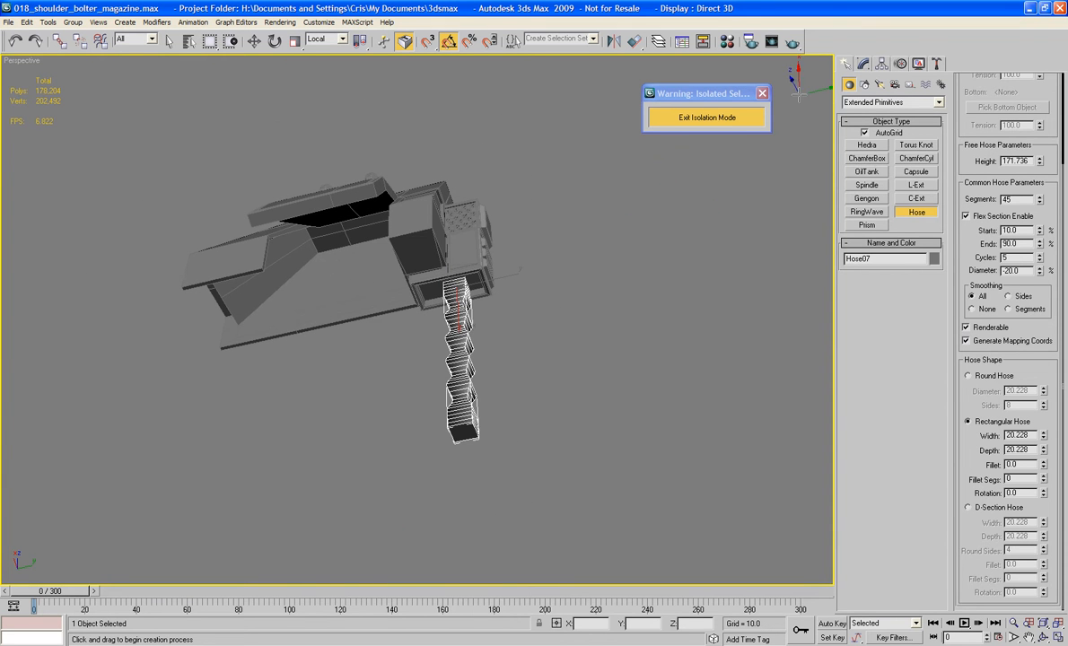
{"action": "left_click", "coordinate": [895, 85]}
{"action": "left_click", "coordinate": [910, 84]}
{"action": "left_click", "coordinate": [867, 145]}
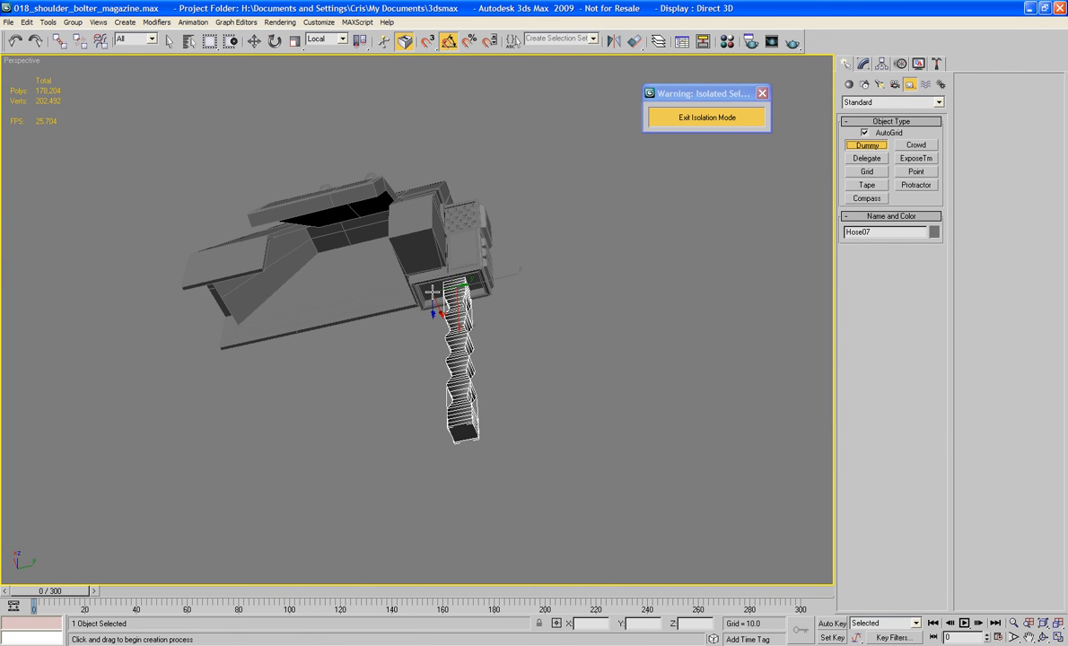
{"action": "left_click_drag", "start_coordinate": [430, 292], "coordinate": [438, 302]}
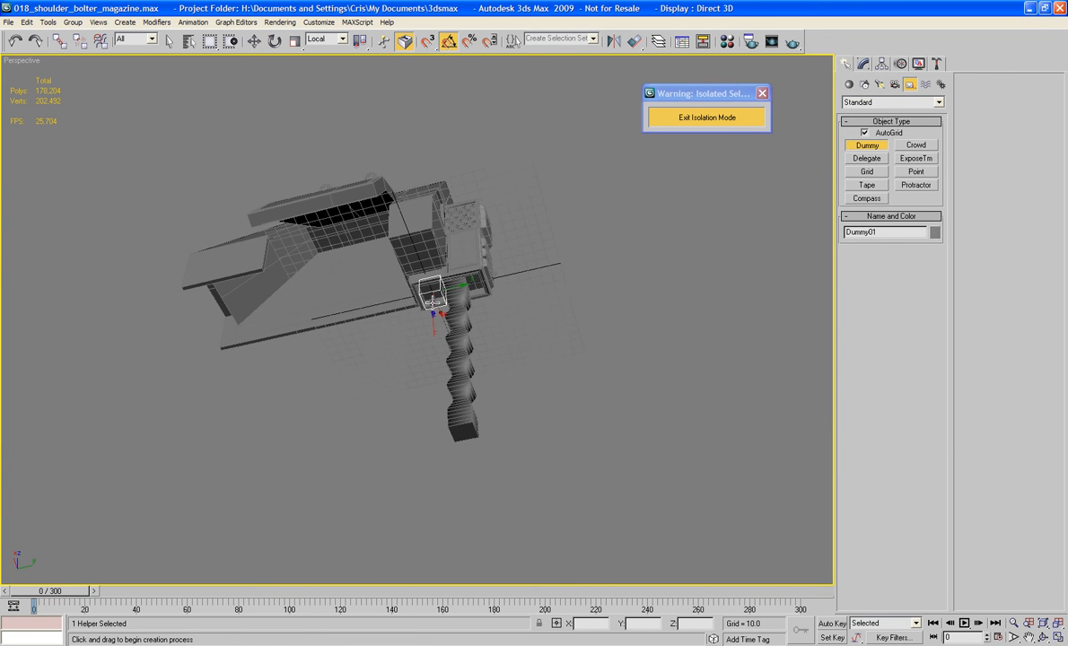
- Exit isolation mode and create a second, smaller Dummy helper on the rear of the gun mounted under the forearm
{"action": "left_click", "coordinate": [692, 117]}
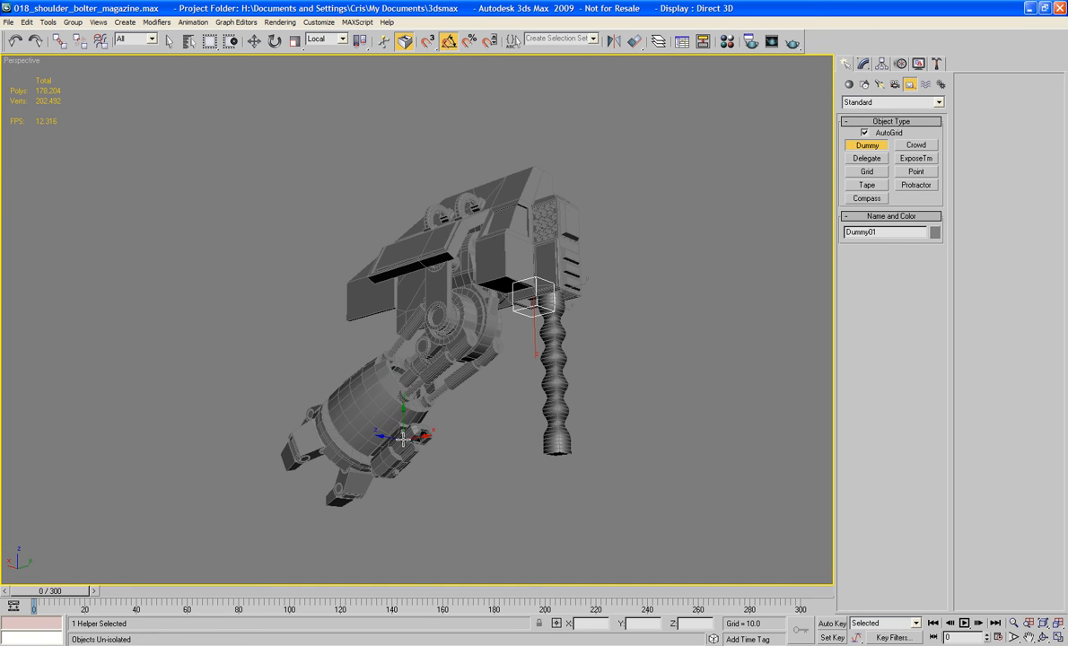
{"action": "middle_click_drag", "start_coordinate": [372, 411], "coordinate": [378, 454], "text": "alt"}
{"action": "scroll", "coordinate": [463, 465], "scroll_direction": "up", "scroll_amount": 4}
{"action": "middle_click_drag", "start_coordinate": [463, 465], "coordinate": [459, 303]}
{"action": "scroll", "coordinate": [460, 302], "scroll_direction": "up", "scroll_amount": 2}
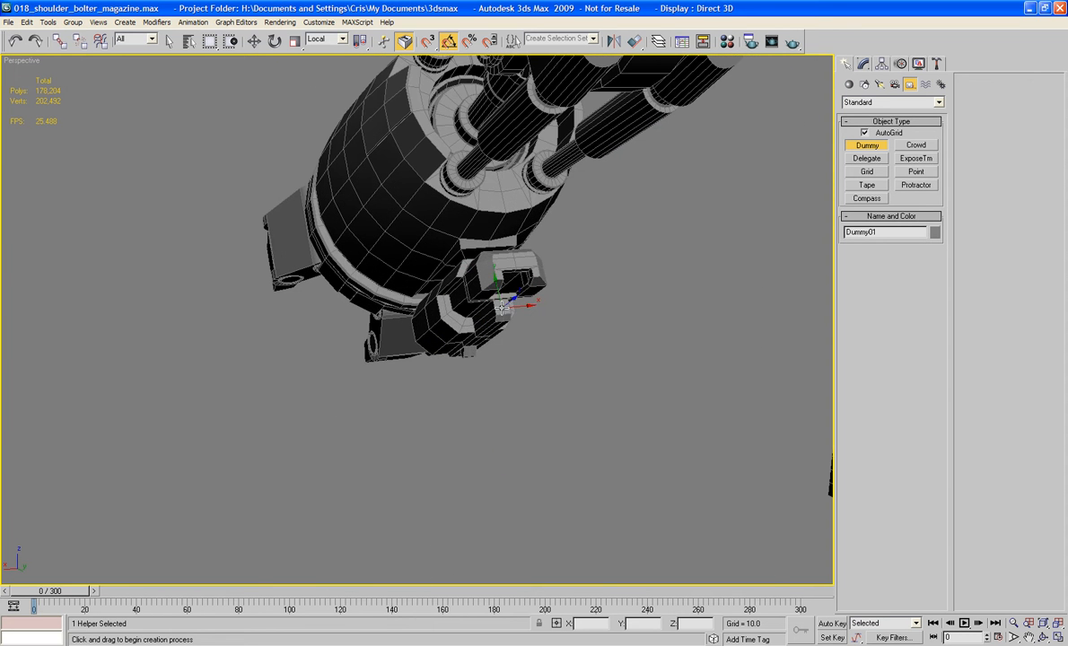
{"action": "left_click_drag", "start_coordinate": [503, 304], "coordinate": [509, 327]}
- Select the hose, both dummies and the shoulder armour together and isolate them
{"action": "scroll", "coordinate": [490, 316], "scroll_direction": "down", "scroll_amount": 3}
{"action": "middle_click_drag", "start_coordinate": [489, 317], "coordinate": [582, 322], "text": "alt"}
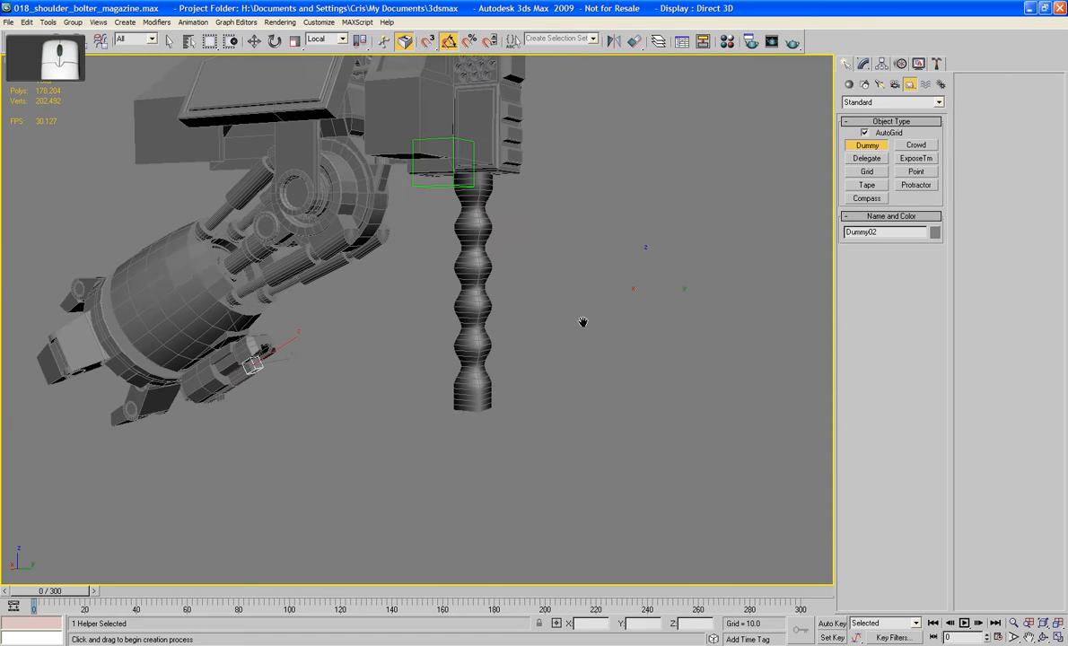
{"action": "right_click", "coordinate": [523, 294]}
{"action": "left_click", "coordinate": [463, 253]}
{"action": "scroll", "coordinate": [549, 313], "scroll_direction": "down", "scroll_amount": 2}
{"action": "scroll", "coordinate": [548, 313], "scroll_direction": "up", "scroll_amount": 2}
{"action": "middle_click_drag", "start_coordinate": [543, 265], "coordinate": [558, 236]}
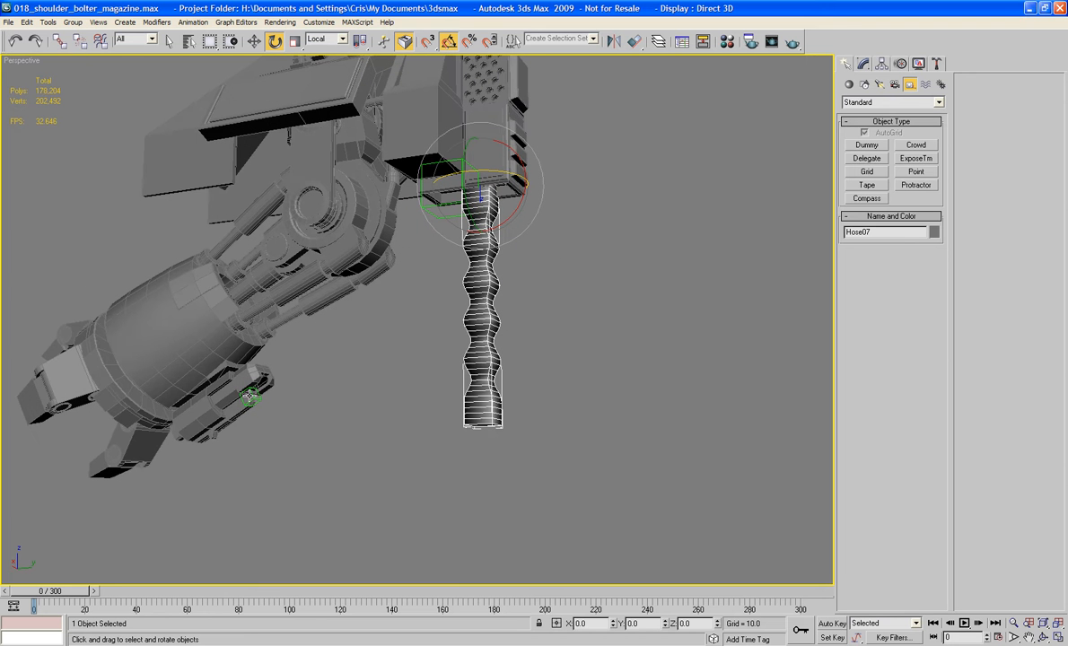
{"action": "left_click", "coordinate": [252, 395], "text": "ctrl"}
{"action": "left_click", "coordinate": [254, 392], "text": "ctrl"}
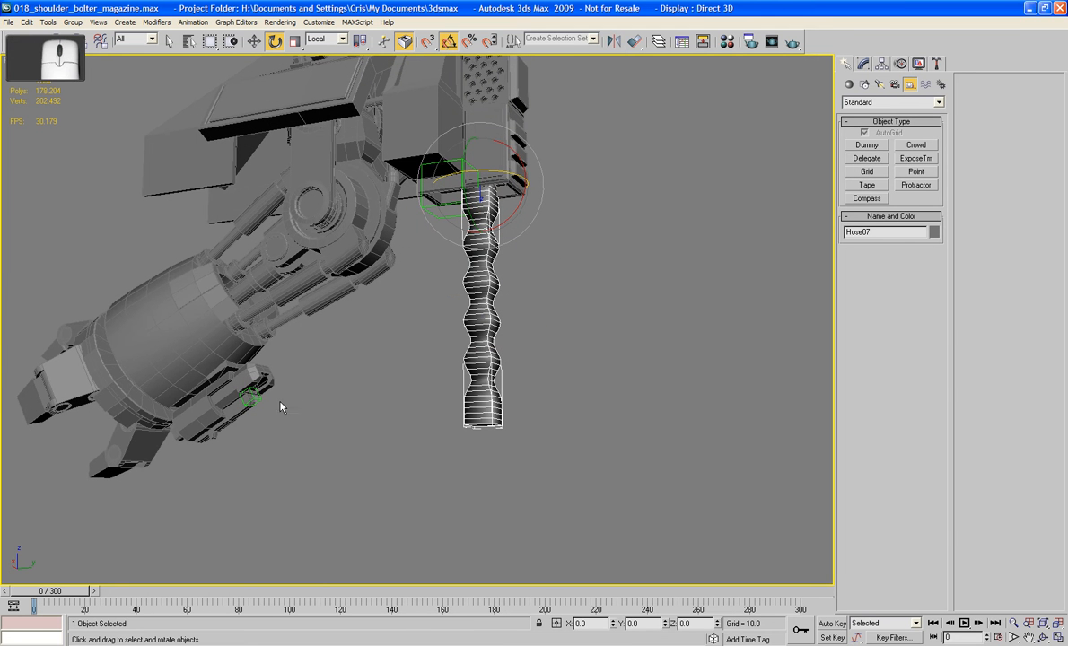
{"action": "left_click", "coordinate": [251, 396], "text": "ctrl"}
{"action": "middle_click_drag", "start_coordinate": [305, 401], "coordinate": [559, 249], "text": "alt"}
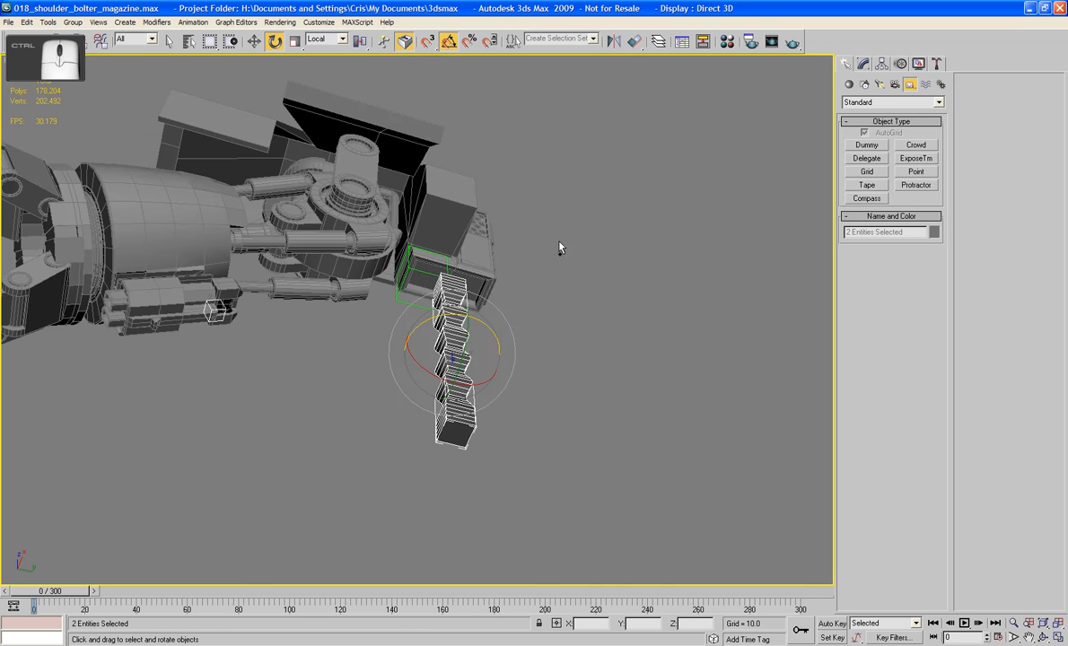
{"action": "left_click_drag", "start_coordinate": [558, 248], "coordinate": [438, 368], "text": "ctrl"}
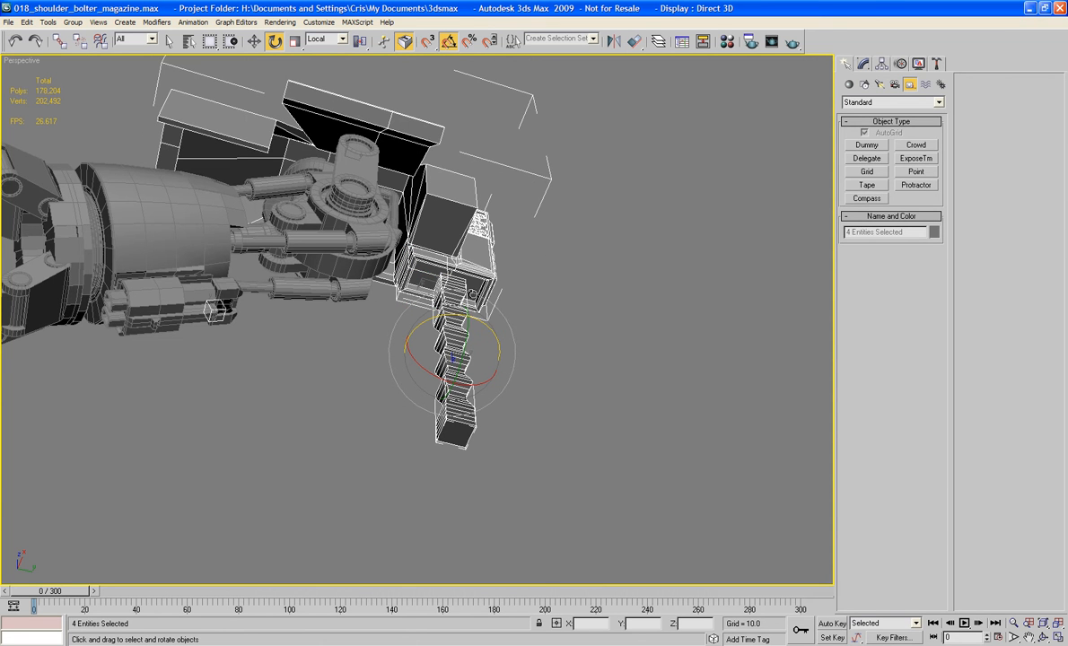
{"action": "right_click", "coordinate": [437, 263]}
{"action": "left_click", "coordinate": [465, 166]}
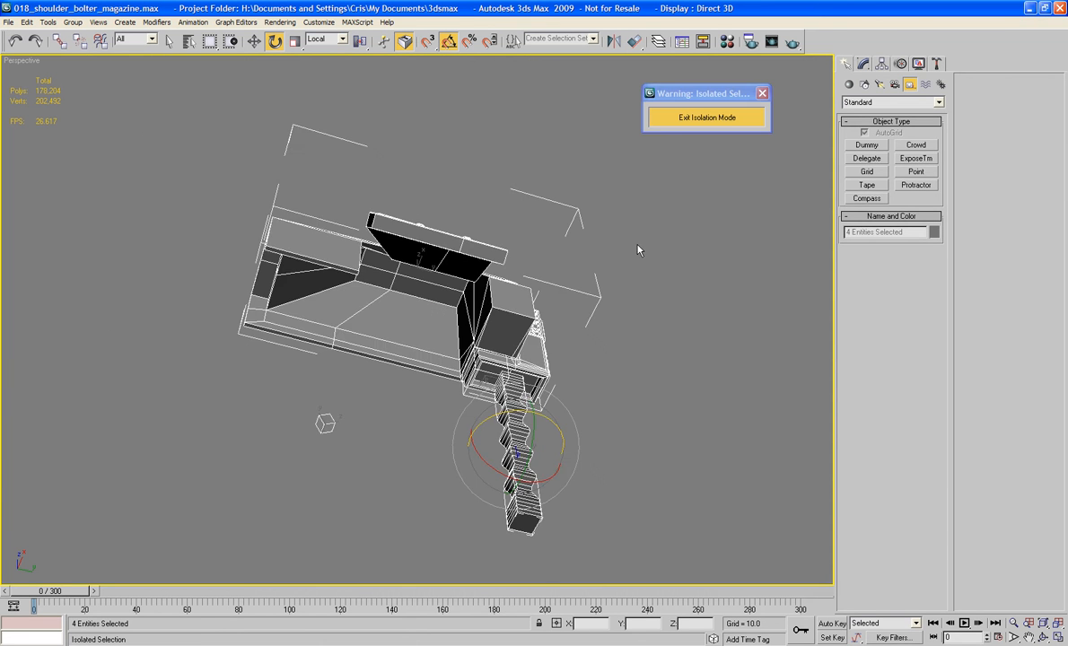
- Move the shoulder dummy along the Y axis to line up with the hose's upper end, at about Y 144.3
{"action": "left_click", "coordinate": [658, 304]}
{"action": "middle_click_drag", "start_coordinate": [658, 305], "coordinate": [594, 359], "text": "alt"}
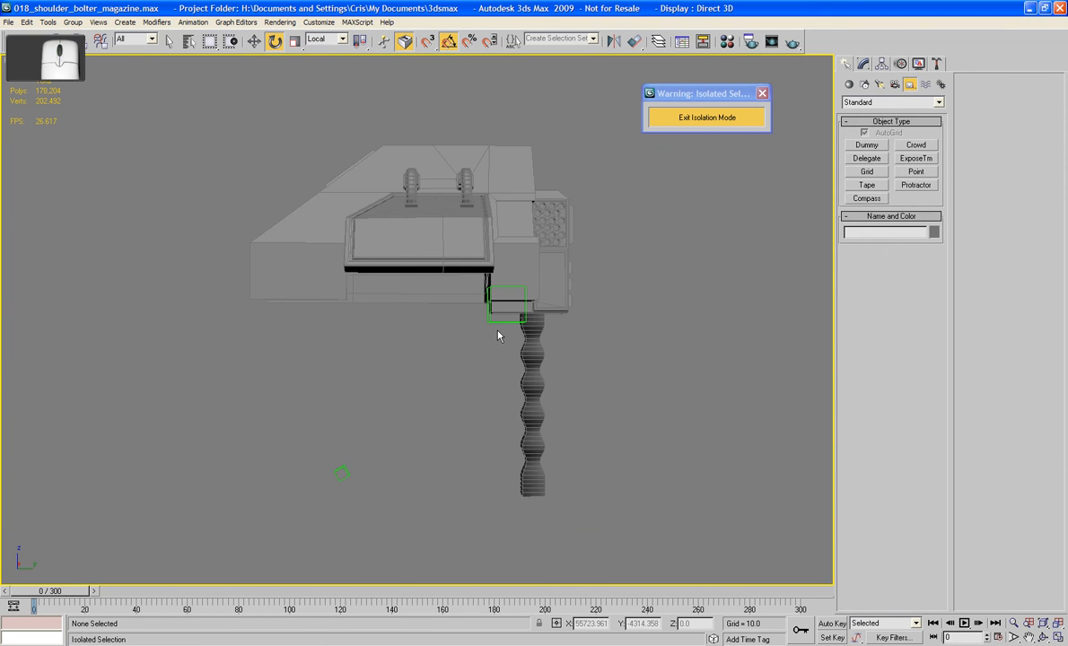
{"action": "left_click", "coordinate": [508, 307]}
{"action": "key", "text": "w"}
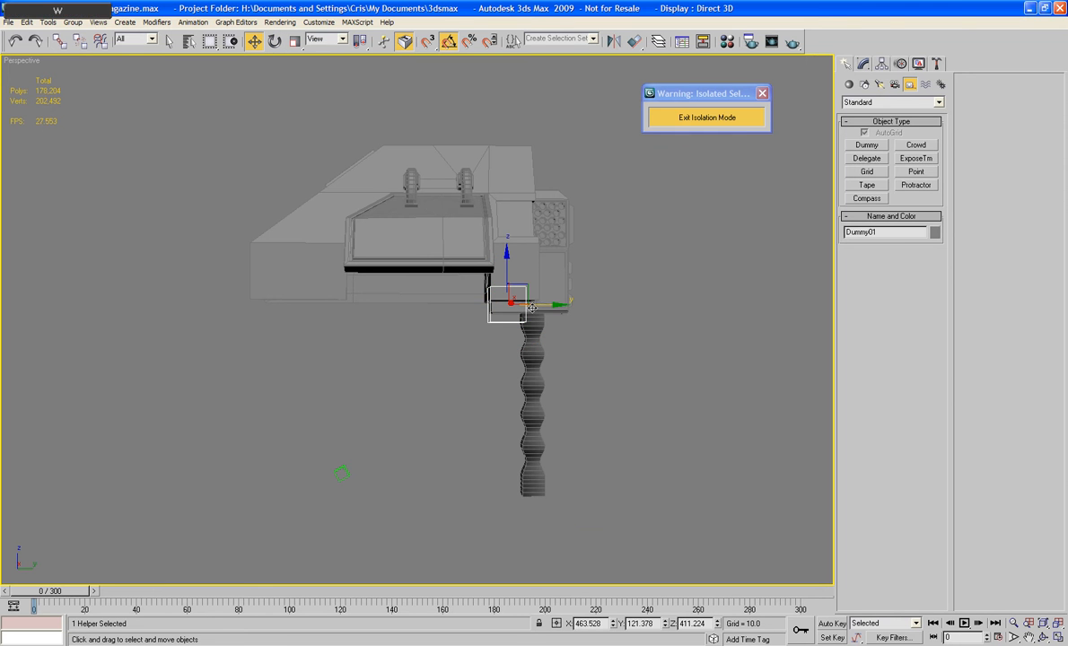
{"action": "left_click_drag", "start_coordinate": [532, 308], "coordinate": [563, 321]}
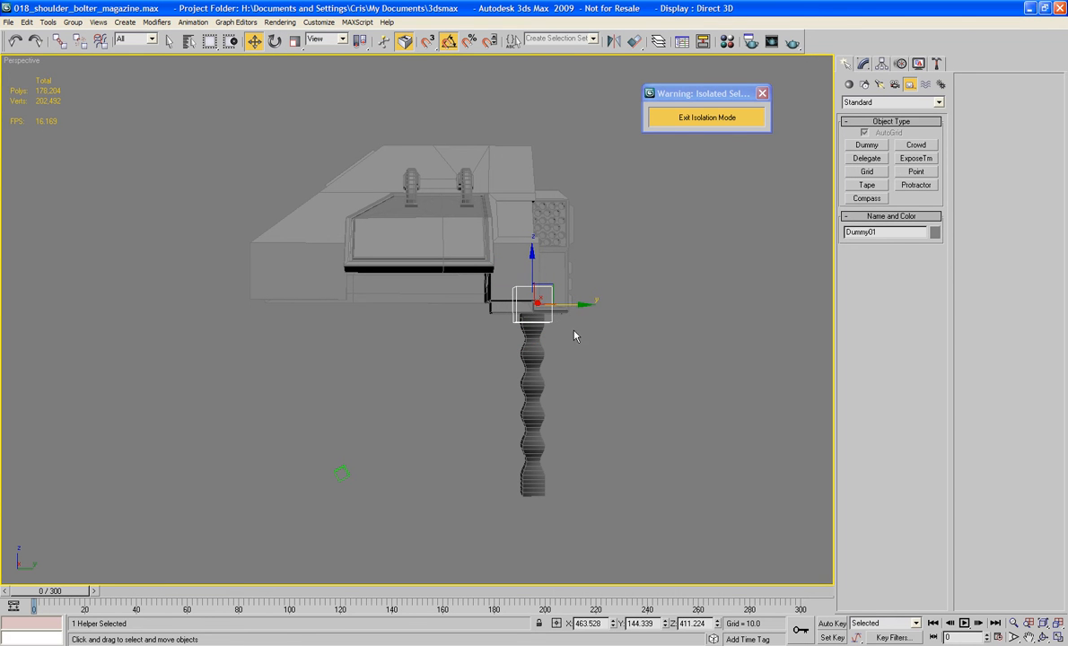
{"action": "left_click", "coordinate": [575, 333]}
- Set the hose's end point method to Bound to Object Pivots and assign the shoulder dummy as its top object
{"action": "left_click", "coordinate": [539, 377]}
{"action": "key", "text": "z"}
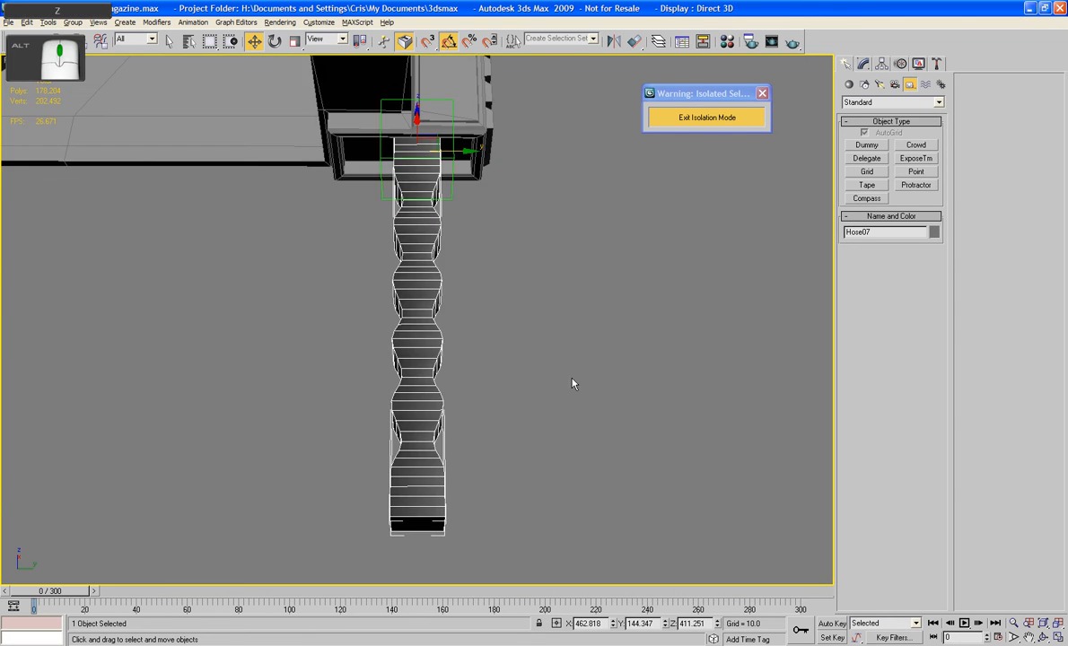
{"action": "scroll", "coordinate": [572, 381], "scroll_direction": "down", "scroll_amount": 5}
{"action": "middle_click_drag", "start_coordinate": [508, 313], "coordinate": [517, 324], "text": "alt"}
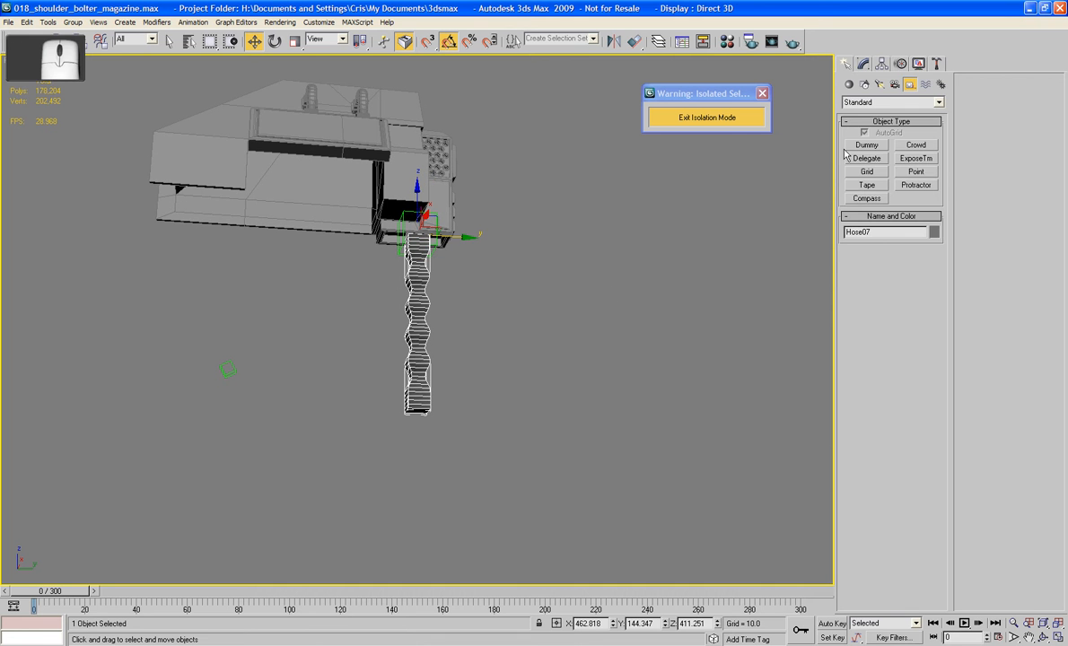
{"action": "left_click", "coordinate": [863, 63]}
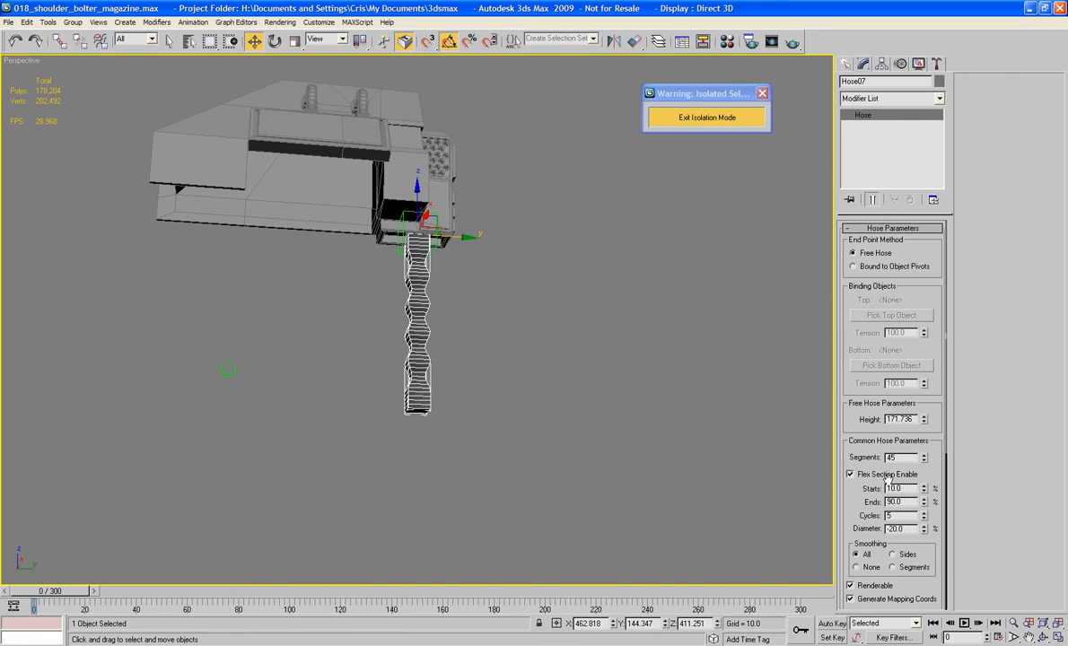
{"action": "mouse_move", "coordinate": [862, 501]}
{"action": "left_mouse_down"}
{"action": "mouse_move", "coordinate": [863, 380]}
{"action": "mouse_move", "coordinate": [880, 502]}
{"action": "left_mouse_up"}
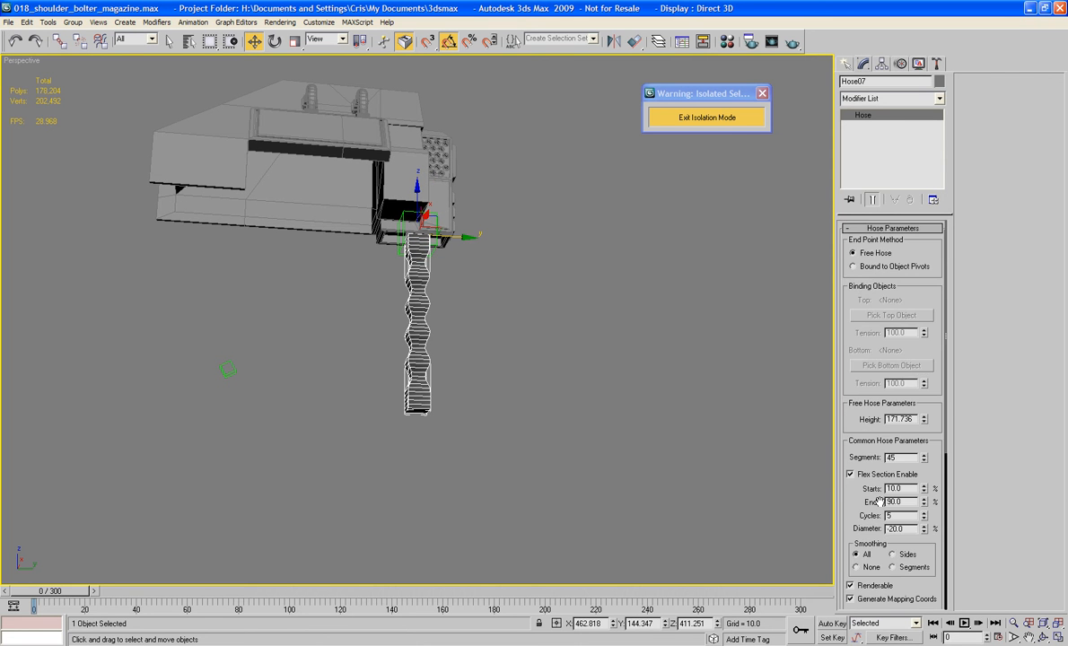
{"action": "left_click", "coordinate": [854, 267]}
{"action": "left_click", "coordinate": [868, 317]}
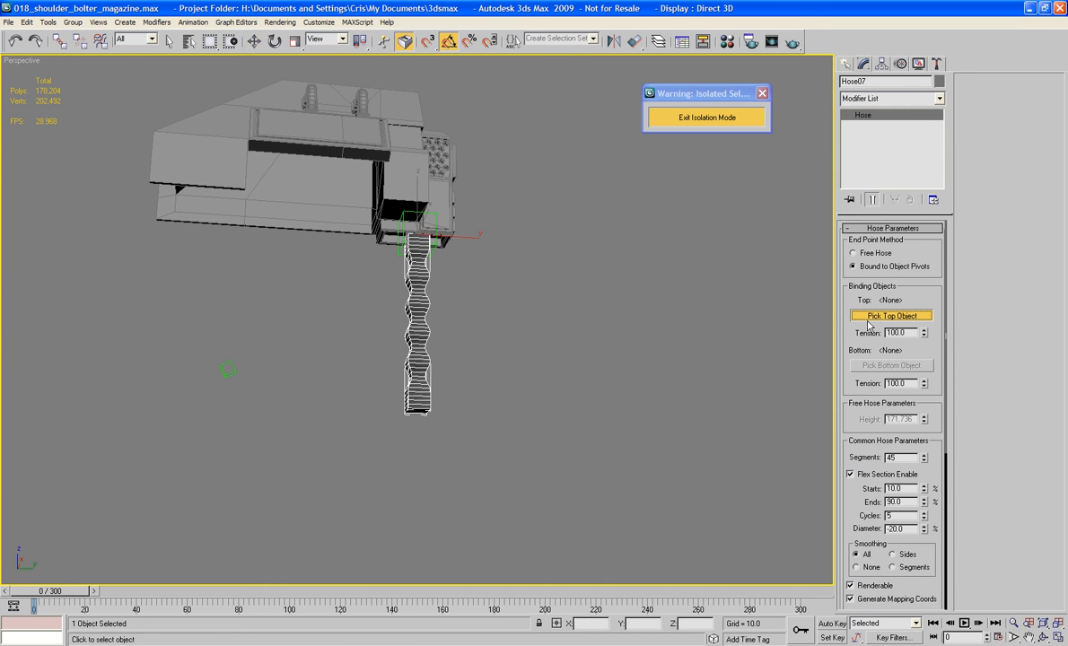
{"action": "left_click", "coordinate": [400, 252]}
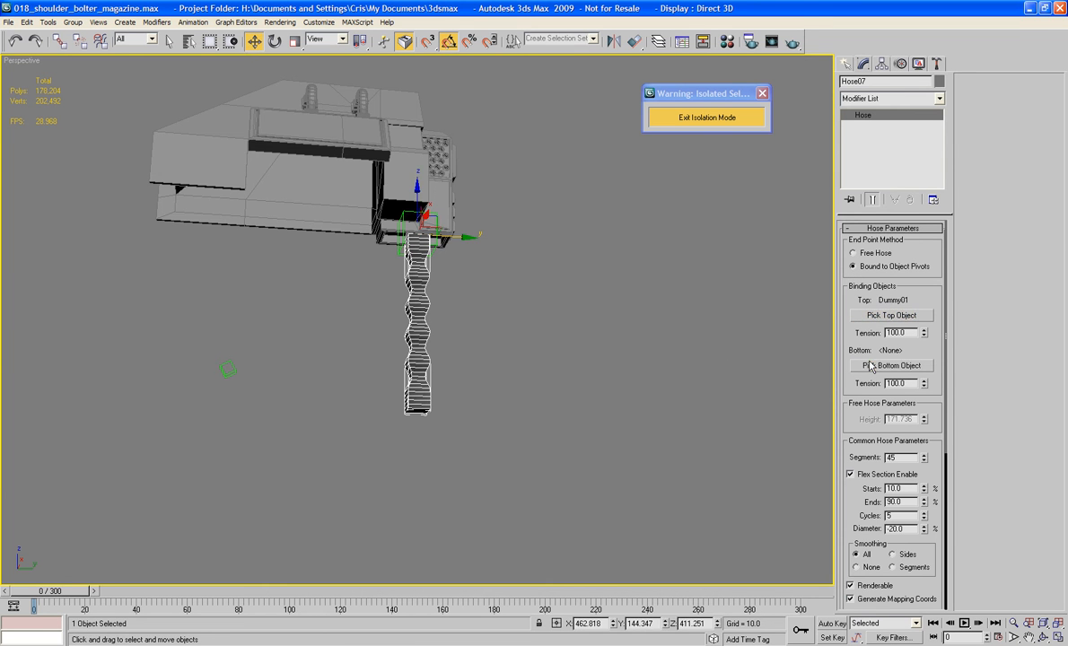
- Assign the gun dummy as the hose's bottom object and set the tension to 35 at the top and 95 at the bottom
{"action": "left_click", "coordinate": [889, 365]}
{"action": "left_click", "coordinate": [228, 370]}
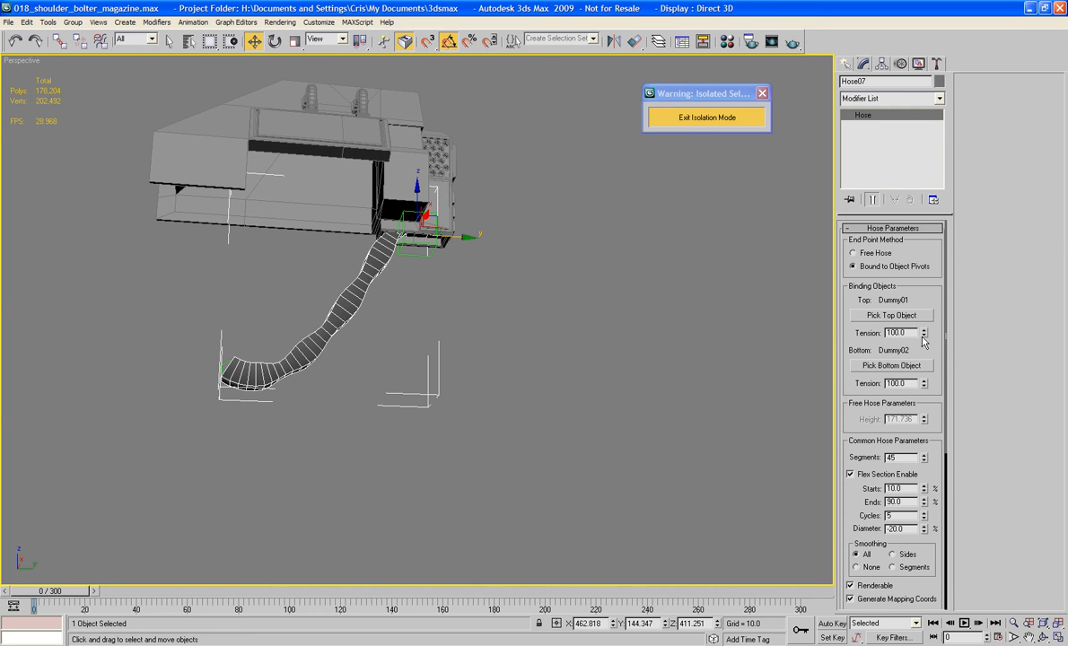
{"action": "left_click_drag", "start_coordinate": [923, 337], "coordinate": [860, 355]}
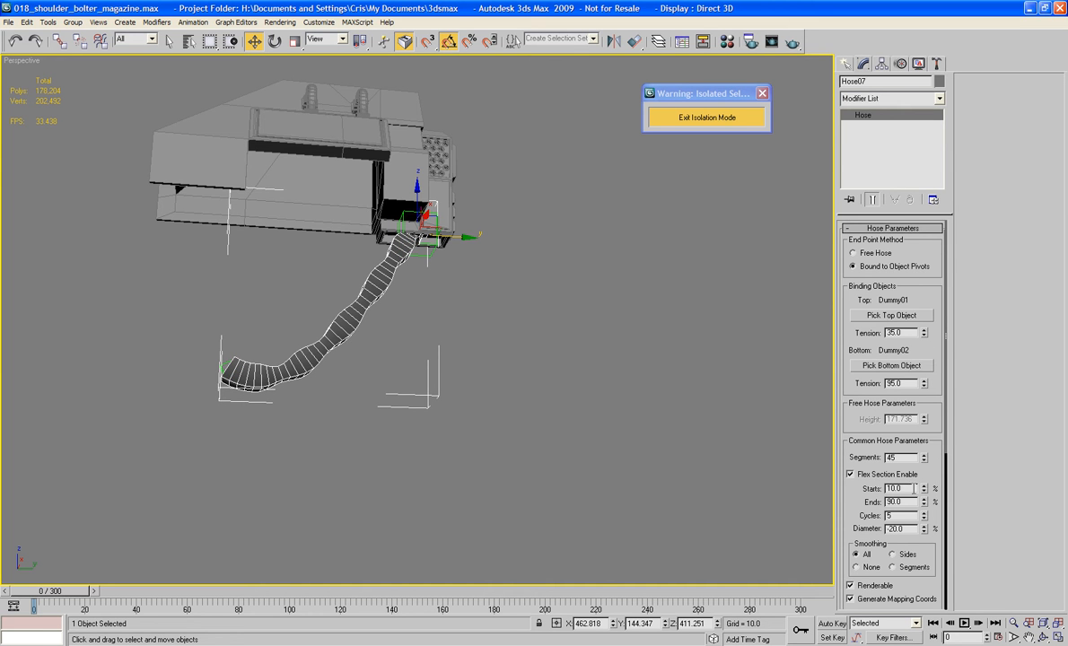
- Turn off the hose's flex section and set its segments to 25
{"action": "left_click_drag", "start_coordinate": [925, 492], "coordinate": [937, 578]}
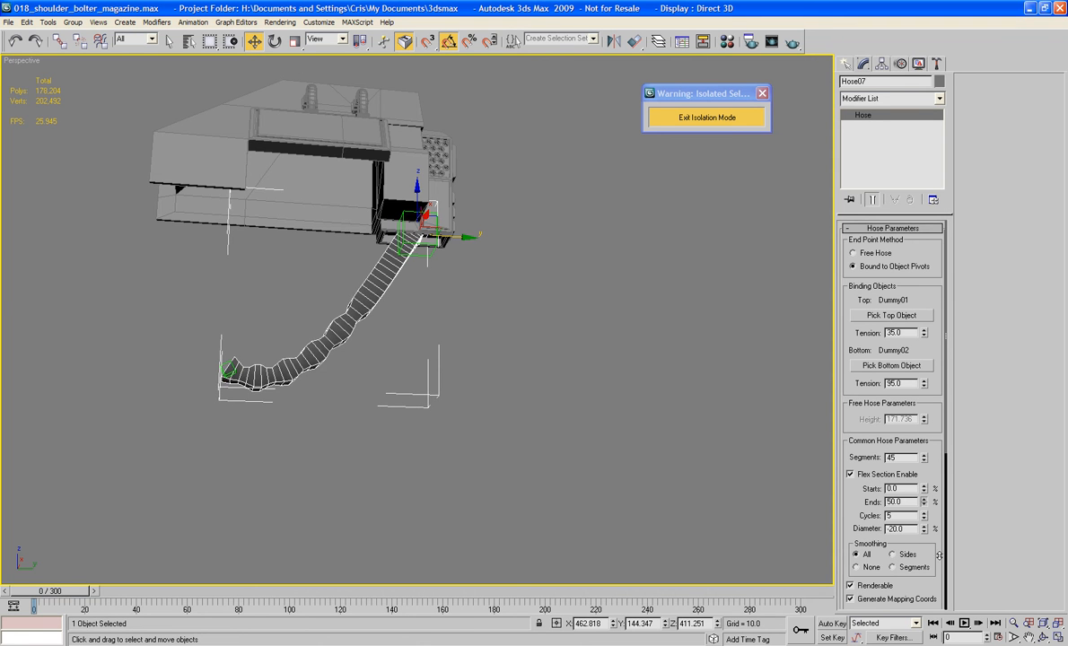
{"action": "left_click", "coordinate": [850, 474]}
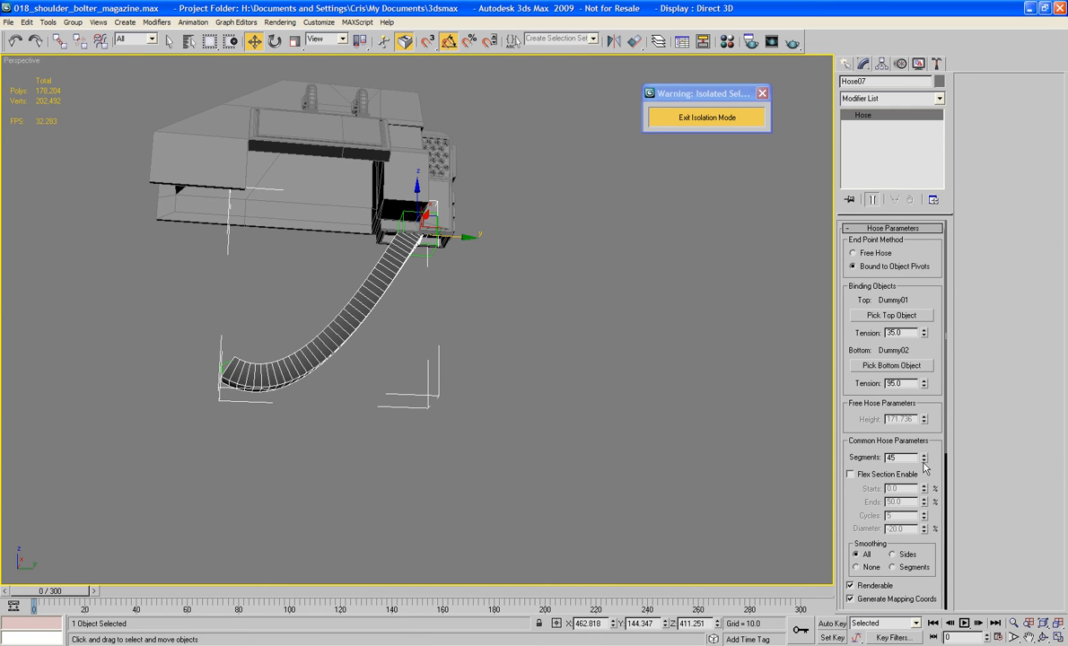
{"action": "left_click_drag", "start_coordinate": [924, 462], "coordinate": [924, 462]}
- Set the rectangular hose's width to 13.828 and its depth to 34.228
{"action": "left_click_drag", "start_coordinate": [867, 502], "coordinate": [867, 257]}
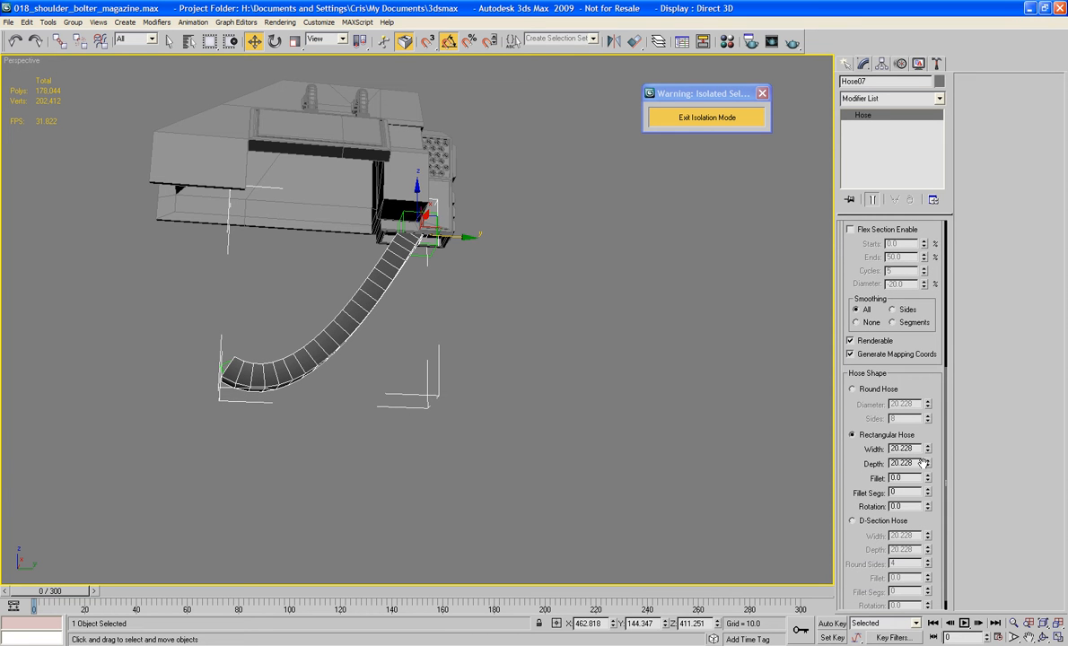
{"action": "left_click_drag", "start_coordinate": [930, 452], "coordinate": [940, 486]}
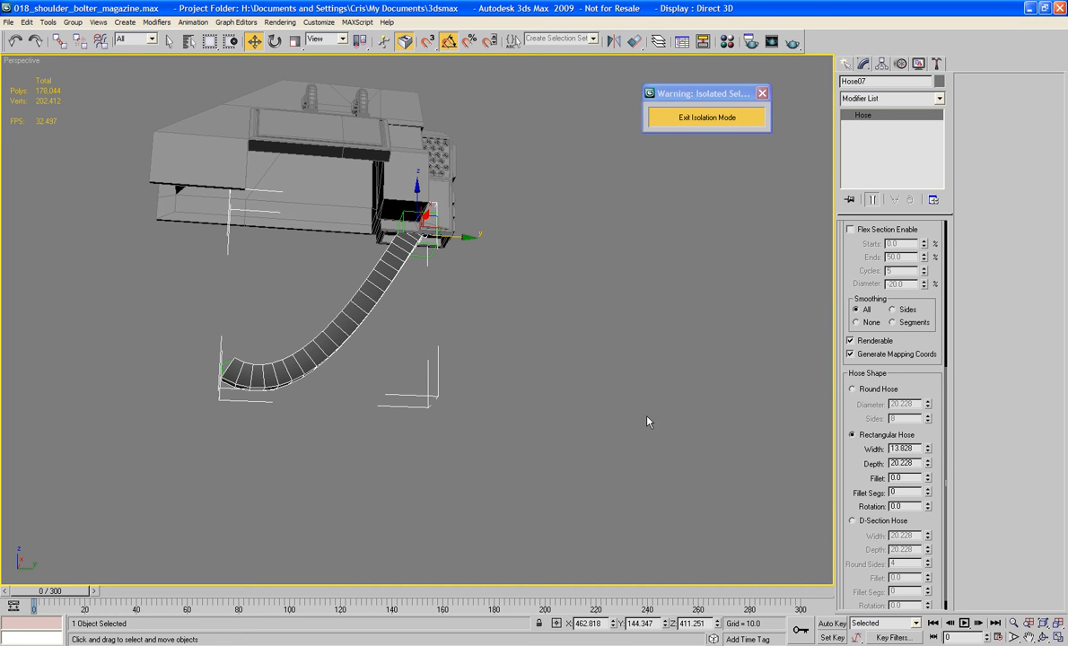
{"action": "middle_click_drag", "start_coordinate": [542, 319], "coordinate": [434, 335], "text": "alt"}
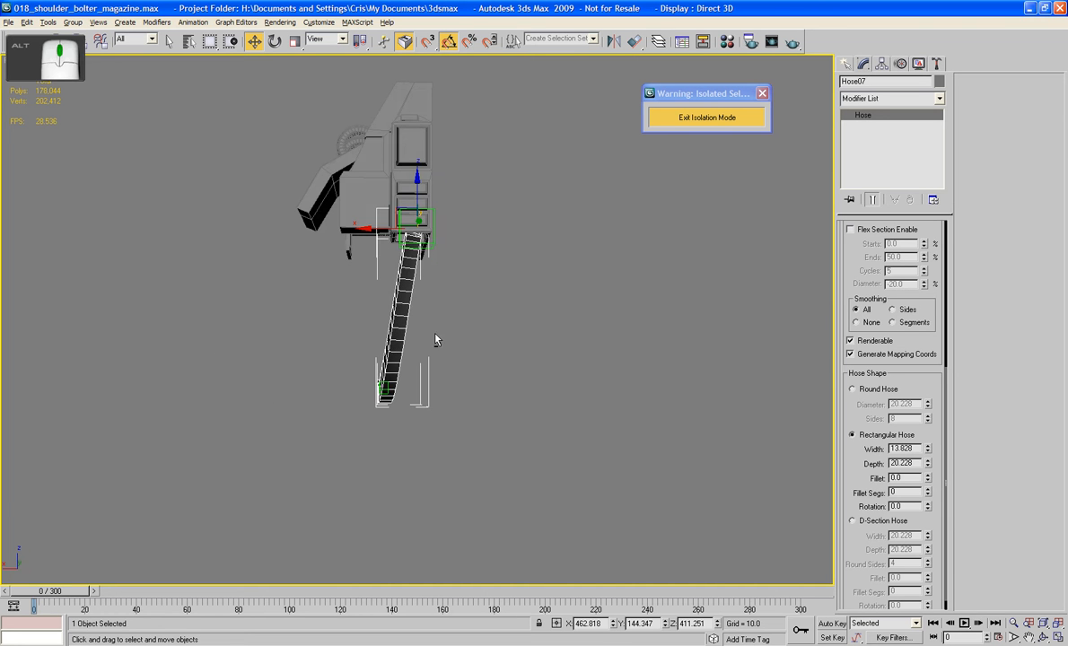
{"action": "left_click_drag", "start_coordinate": [929, 463], "coordinate": [926, 376]}
- Round the rectangular hose's edges with a fillet of 6.0 and 2 fillet segments
{"action": "middle_click_drag", "start_coordinate": [569, 313], "coordinate": [650, 360], "text": "alt"}
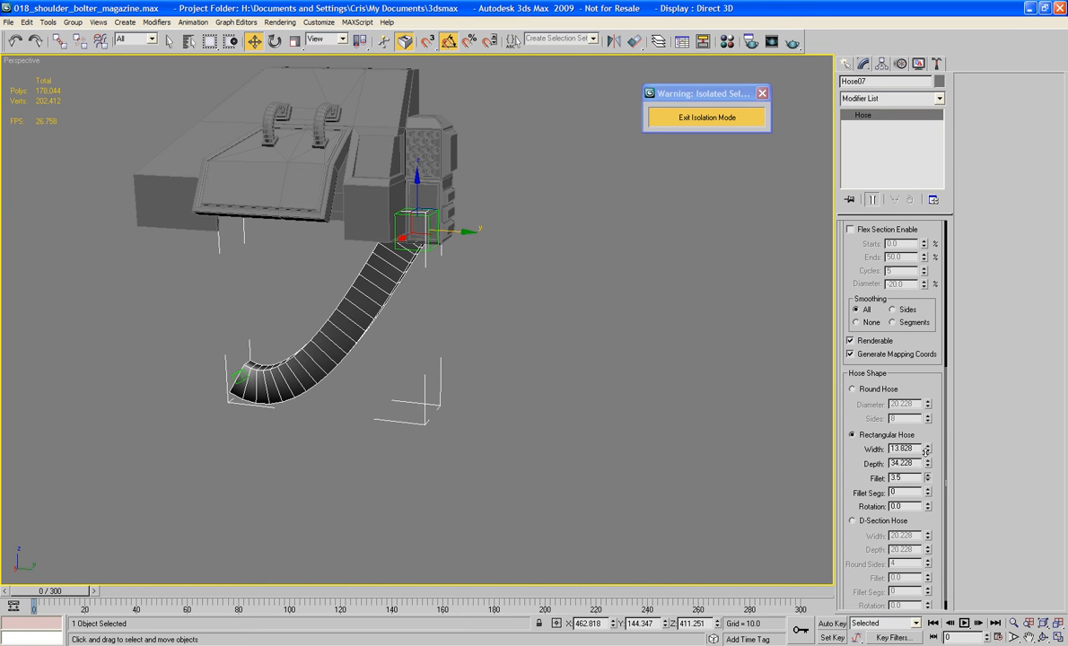
{"action": "left_click_drag", "start_coordinate": [925, 452], "coordinate": [929, 448]}
{"action": "left_click", "coordinate": [929, 489]}
{"action": "left_click", "coordinate": [929, 490]}
{"action": "middle_click_drag", "start_coordinate": [675, 404], "coordinate": [758, 403], "text": "alt"}
{"action": "scroll", "coordinate": [757, 409], "scroll_direction": "up", "scroll_amount": 3}
{"action": "middle_click_drag", "start_coordinate": [782, 346], "coordinate": [813, 265]}
{"action": "middle_click_drag", "start_coordinate": [813, 264], "coordinate": [639, 291], "text": "alt"}
{"action": "scroll", "coordinate": [639, 291], "scroll_direction": "down", "scroll_amount": 2}
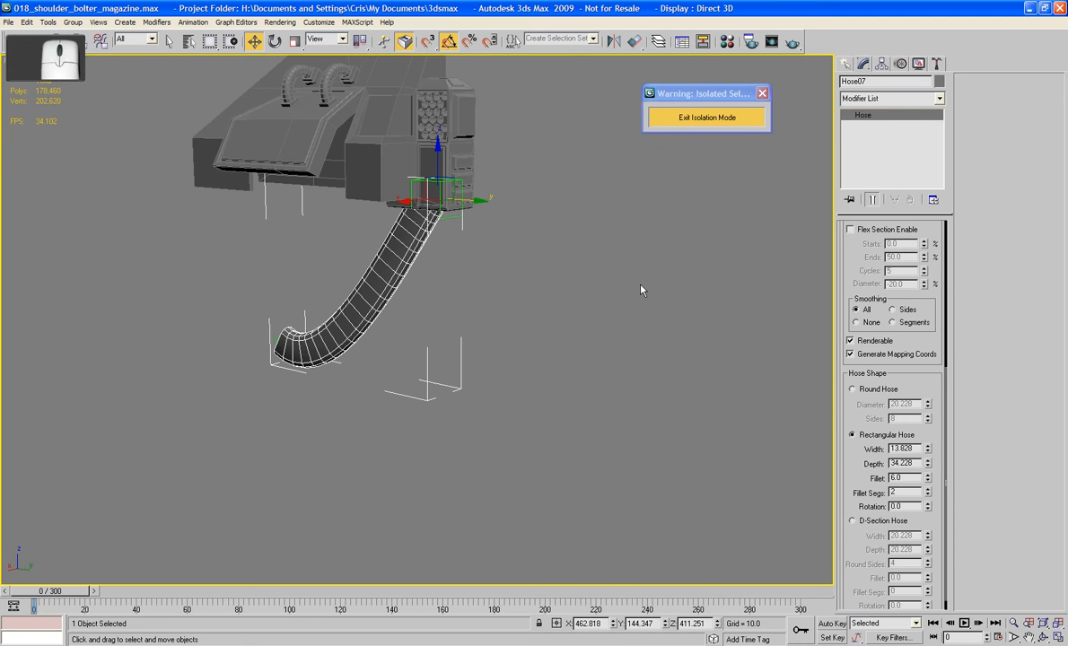
- Try out the hose's flex section with Ends at 100% and 1 cycle, and disable it again
{"action": "scroll", "coordinate": [851, 448], "scroll_direction": "up", "scroll_amount": 5}
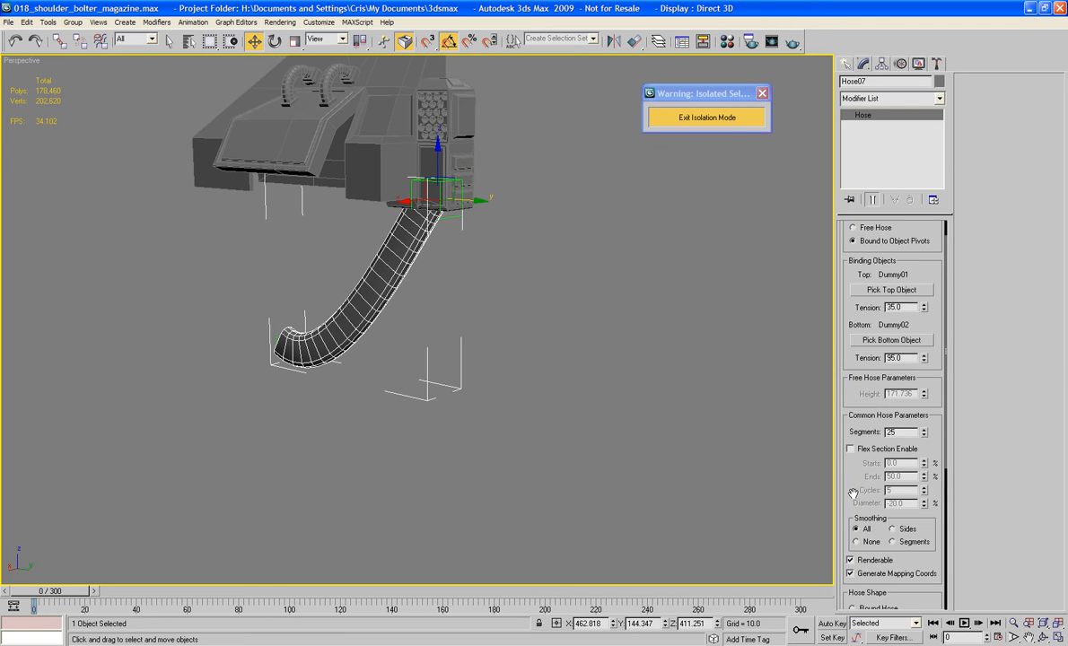
{"action": "scroll", "coordinate": [853, 493], "scroll_direction": "up", "scroll_amount": 1}
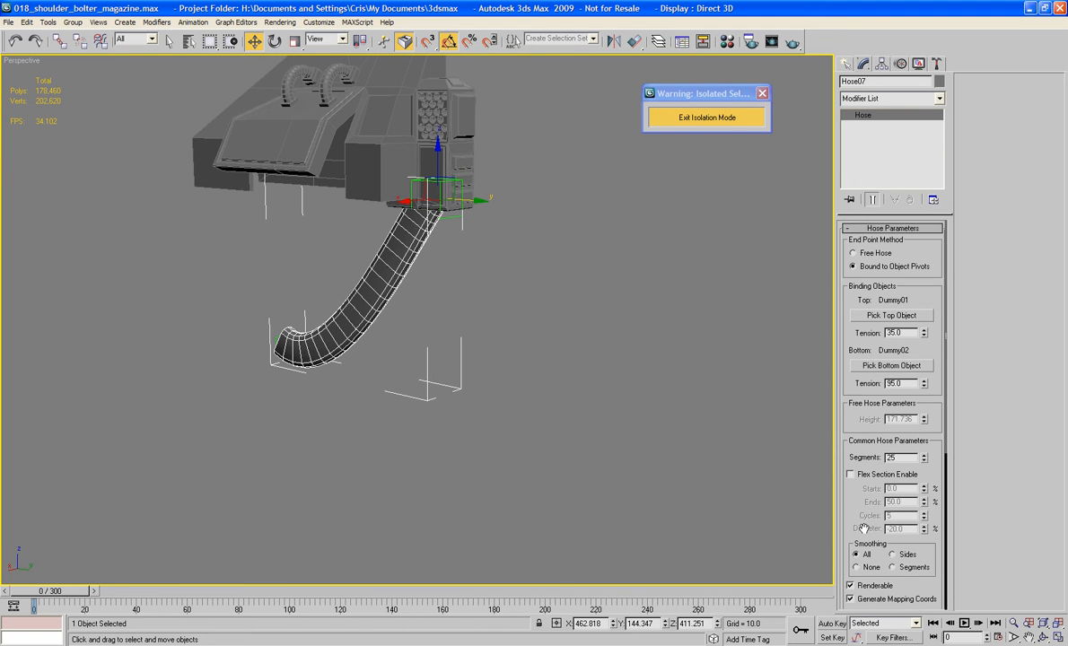
{"action": "left_click", "coordinate": [857, 477]}
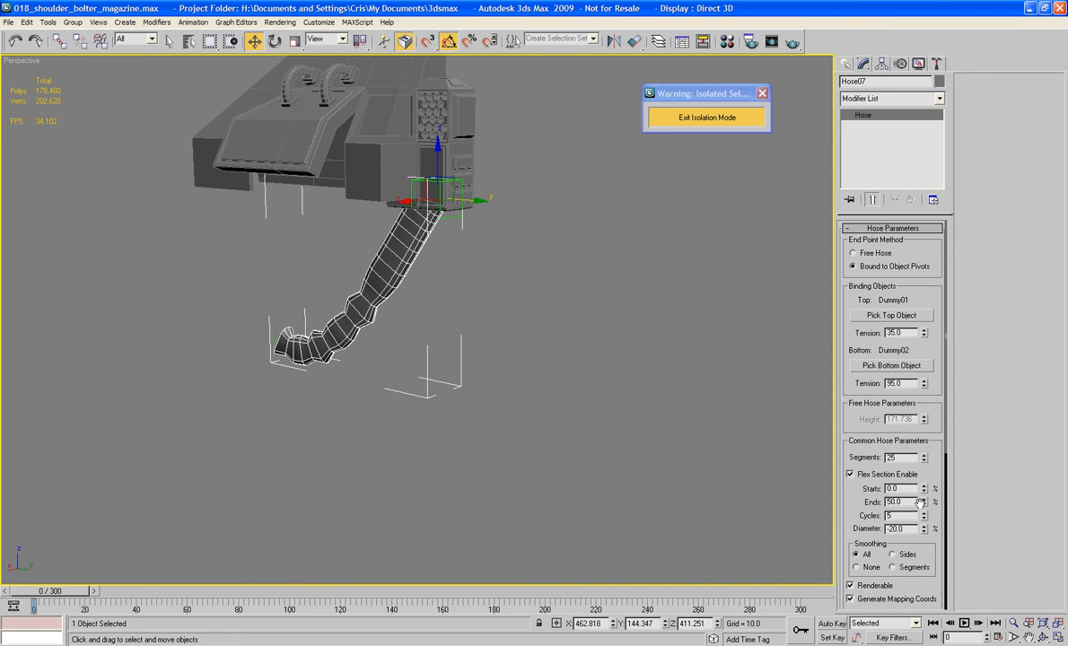
{"action": "mouse_move", "coordinate": [924, 504]}
{"action": "left_mouse_down"}
{"action": "mouse_move", "coordinate": [935, 519]}
{"action": "mouse_move", "coordinate": [935, 502]}
{"action": "mouse_move", "coordinate": [934, 530]}
{"action": "left_mouse_up"}
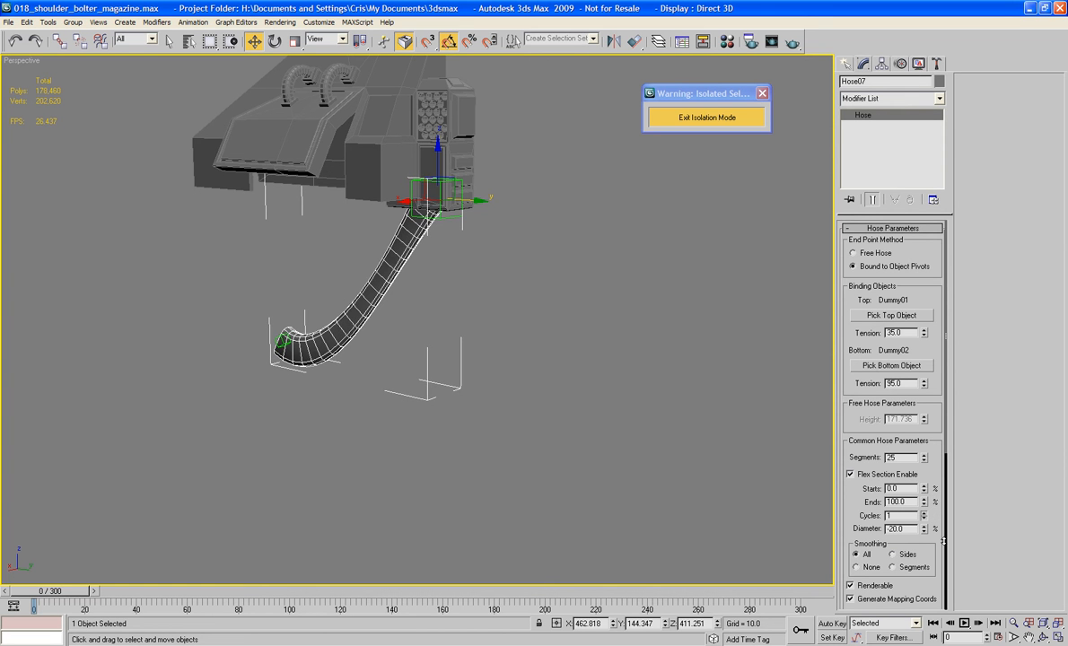
{"action": "left_click", "coordinate": [851, 474]}
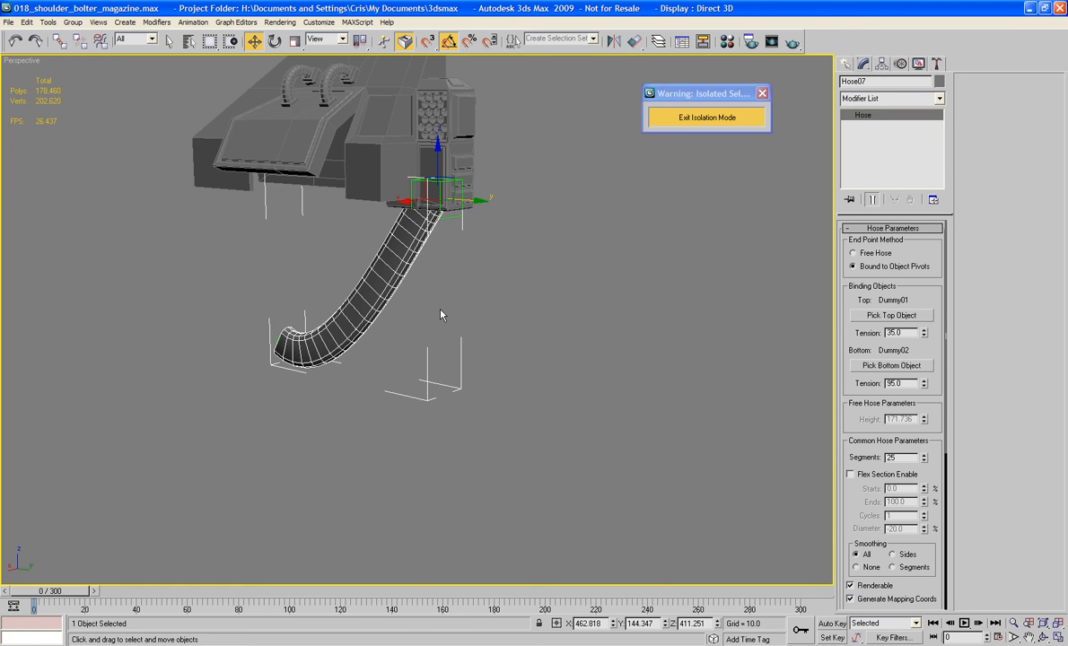
- Try moving the gun dummy at the hose's lower end within the YZ plane
{"action": "middle_click_drag", "start_coordinate": [441, 315], "coordinate": [389, 293], "text": "alt"}
{"action": "left_click", "coordinate": [314, 373]}
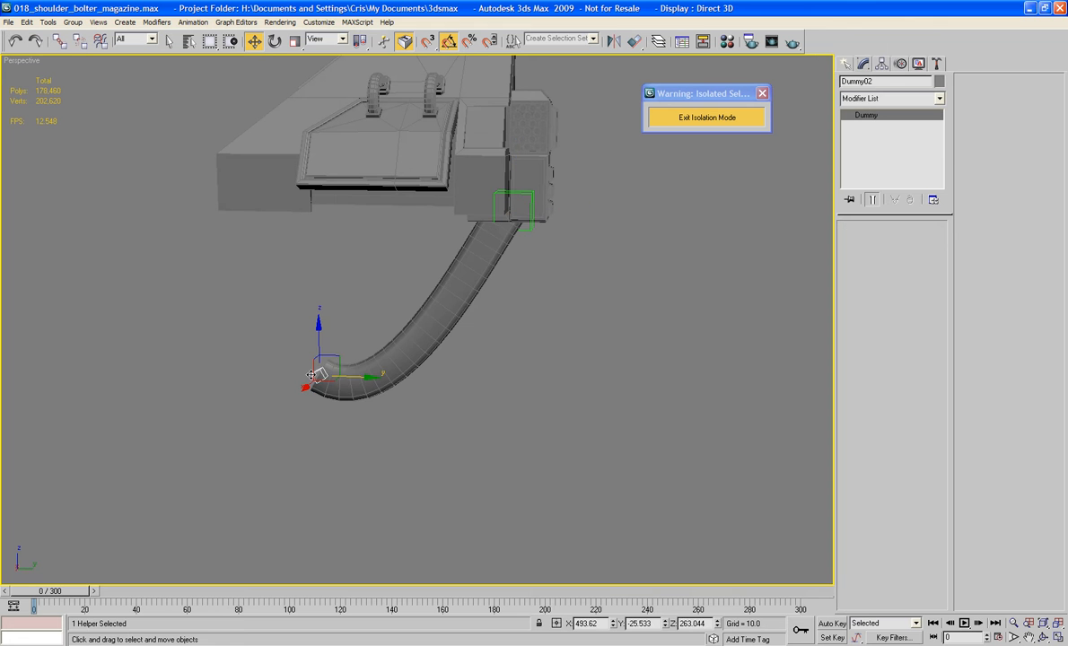
{"action": "left_click_drag", "start_coordinate": [336, 366], "coordinate": [386, 364]}
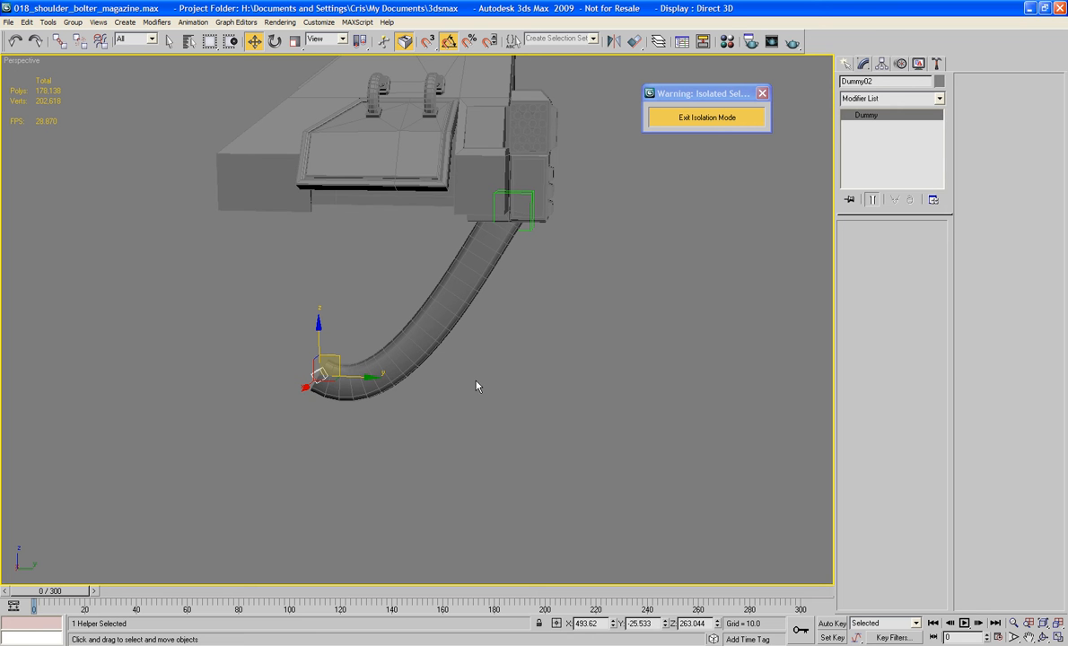
- Select the hose and apply an Edit Poly modifier on top of its base object
{"action": "left_click", "coordinate": [415, 341]}
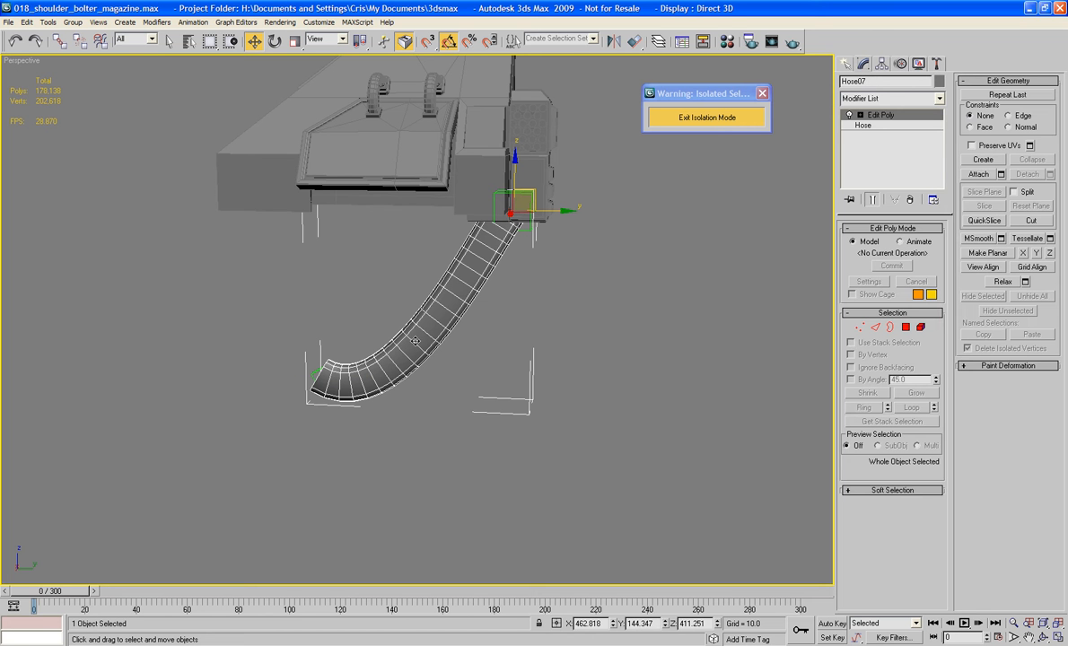
{"action": "left_click", "coordinate": [863, 124]}
{"action": "left_click", "coordinate": [901, 99]}
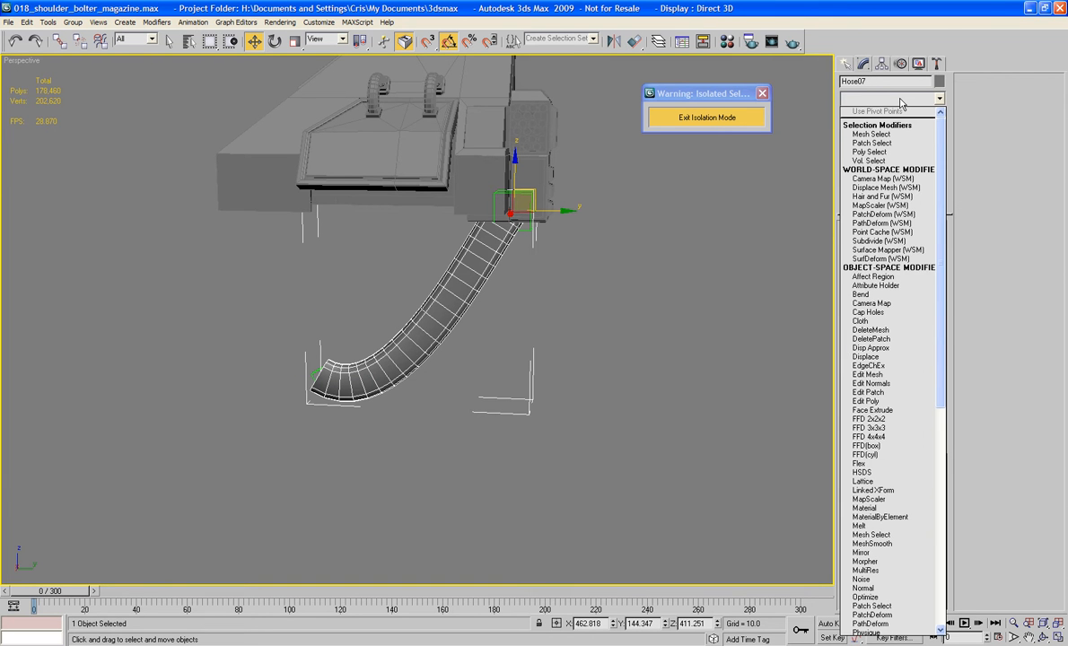
{"action": "key", "text": "e"}
{"action": "key", "text": "Down"}
{"action": "key", "text": "Down"}
{"action": "key", "text": "Down"}
{"action": "key", "text": "Down"}
{"action": "key", "text": "Return"}
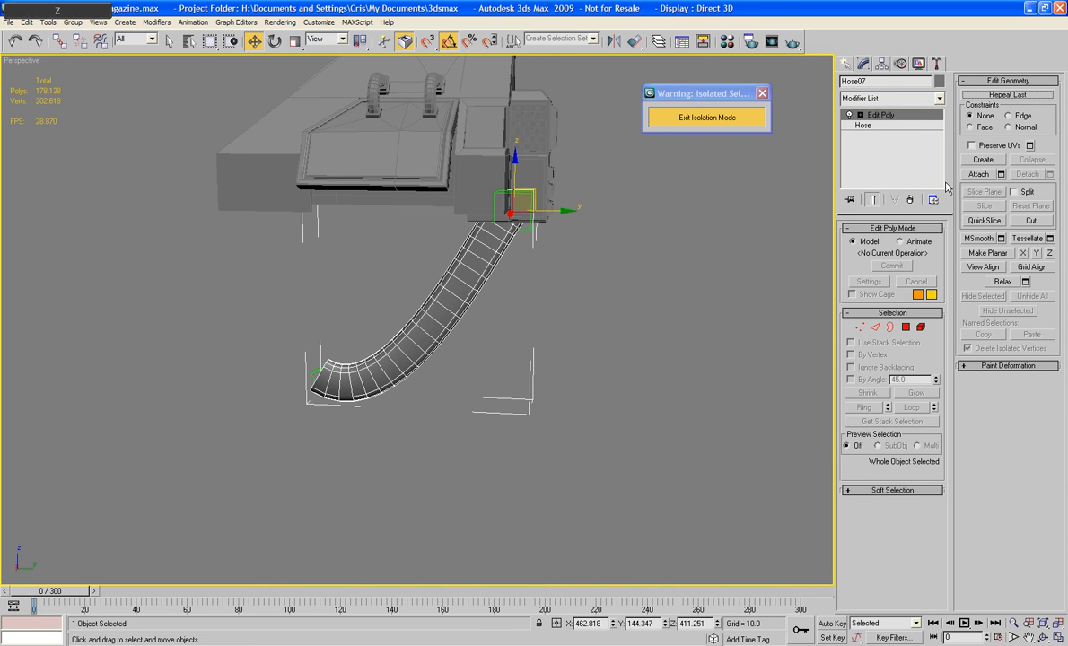
- Exit isolation mode to bring back the rest of the arm around the hose
{"action": "scroll", "coordinate": [750, 166], "scroll_direction": "up", "scroll_amount": 3}
{"action": "middle_click_drag", "start_coordinate": [753, 167], "coordinate": [786, 165], "text": "alt"}
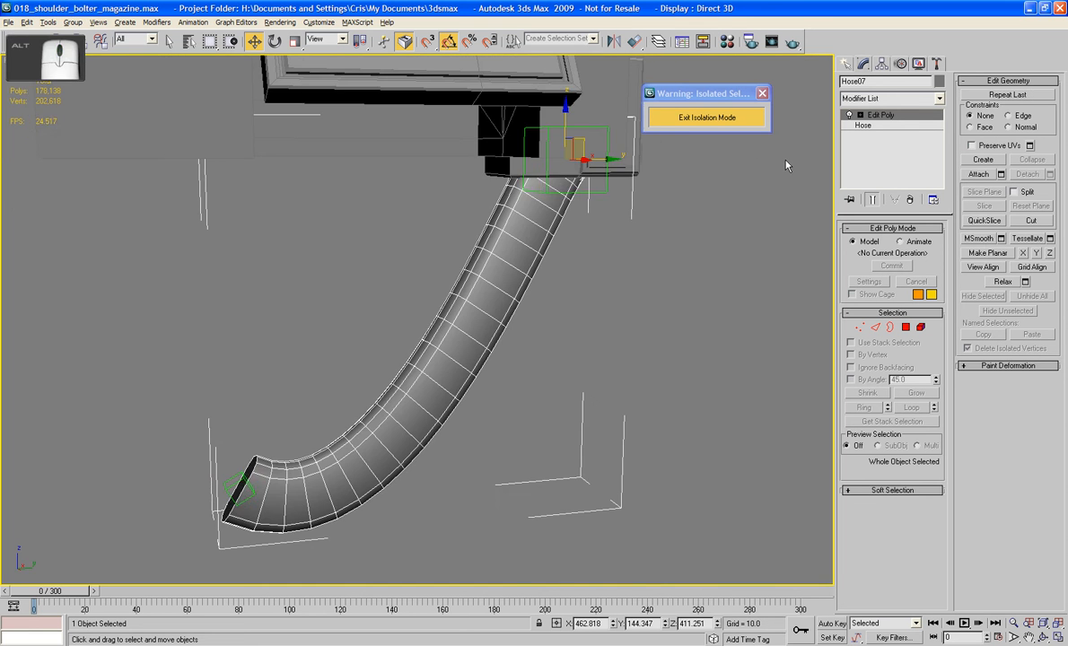
{"action": "left_click", "coordinate": [718, 125]}
{"action": "middle_click_drag", "start_coordinate": [732, 119], "coordinate": [658, 310], "text": "alt"}
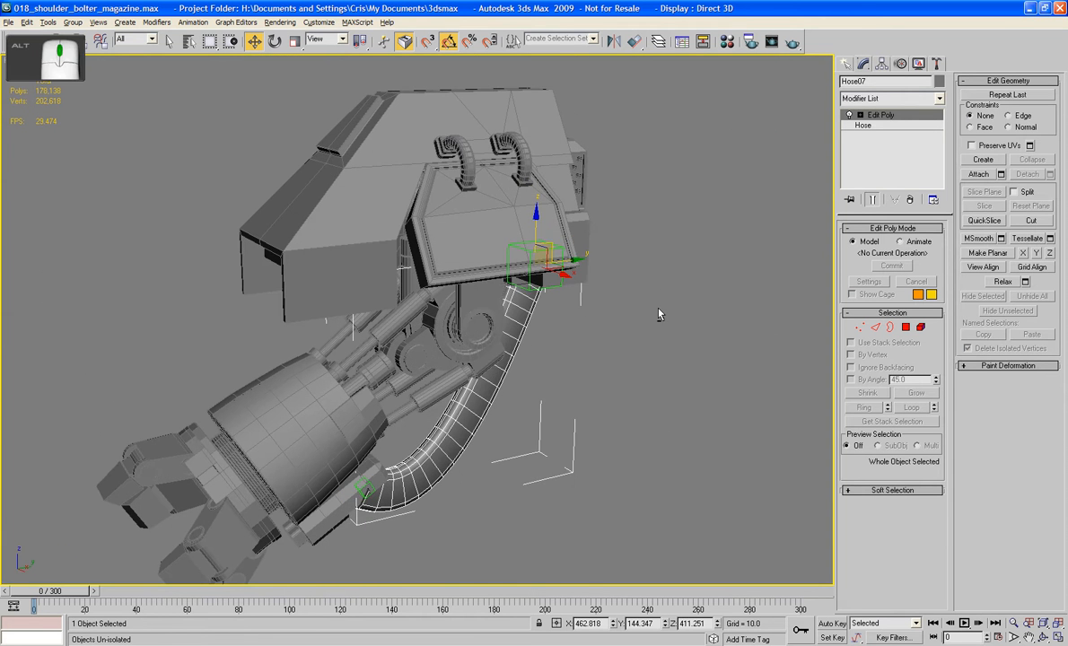
- Isolate the hose alone and examine the shape of its upper end
{"action": "left_click", "coordinate": [493, 471]}
{"action": "left_click", "coordinate": [470, 436]}
{"action": "right_click", "coordinate": [470, 436]}
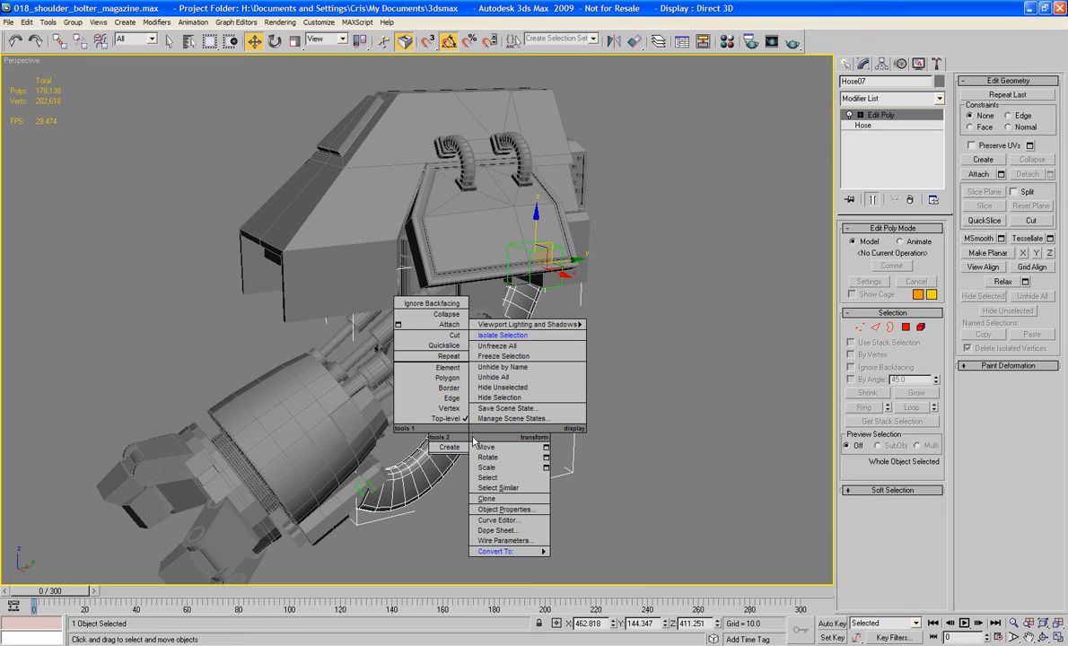
{"action": "mouse_move", "coordinate": [513, 554]}
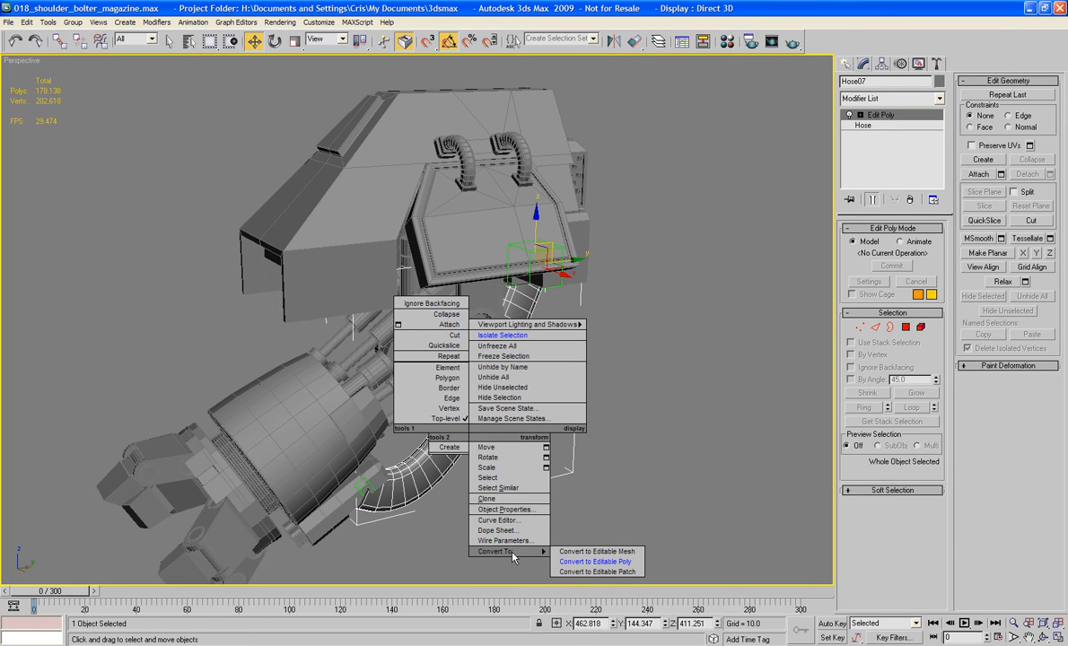
{"action": "left_click", "coordinate": [516, 336]}
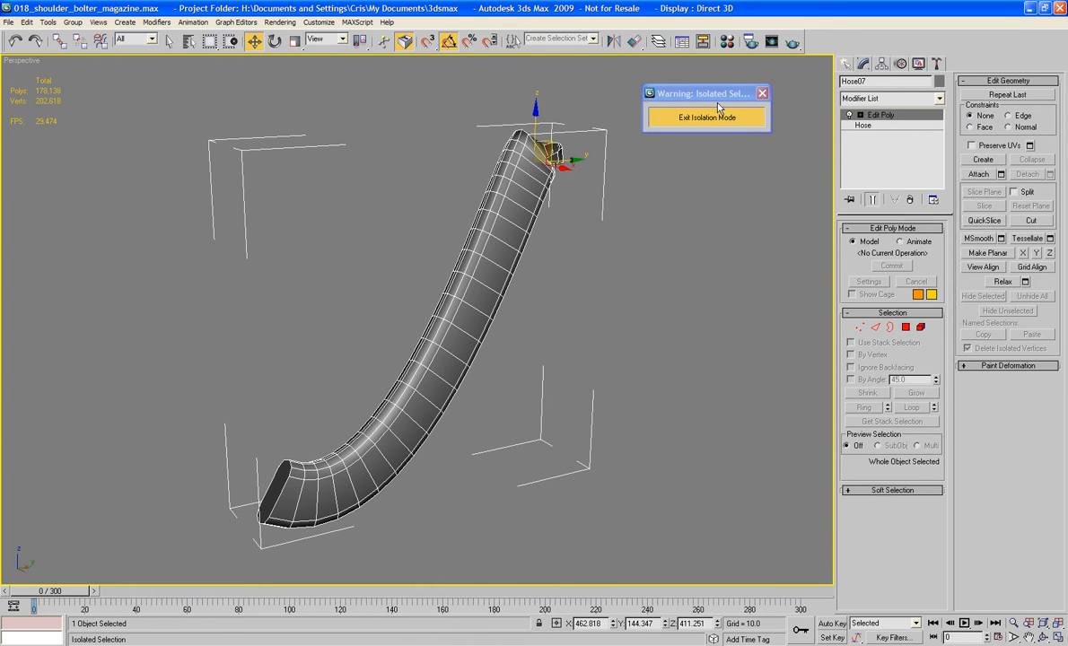
{"action": "left_click_drag", "start_coordinate": [718, 100], "coordinate": [368, 99]}
{"action": "left_click", "coordinate": [665, 203]}
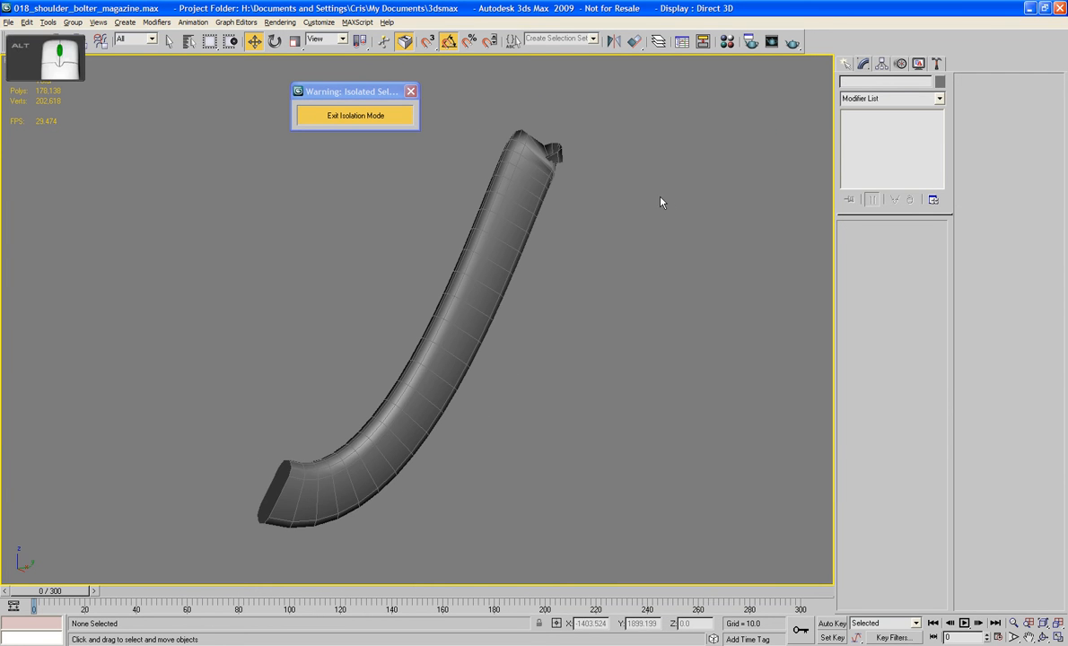
{"action": "mouse_move", "coordinate": [661, 203]}
{"action": "middle_mouse_down", "text": "alt"}
{"action": "mouse_move", "coordinate": [438, 212]}
{"action": "mouse_move", "coordinate": [583, 198]}
{"action": "mouse_move", "coordinate": [699, 230]}
{"action": "mouse_move", "coordinate": [636, 215]}
{"action": "mouse_move", "coordinate": [651, 222]}
{"action": "middle_mouse_up", "text": "alt"}
- Delete the Edit Poly modifier from the hose and leave isolation mode
{"action": "left_click", "coordinate": [555, 211]}
{"action": "left_click", "coordinate": [910, 199]}
{"action": "left_click", "coordinate": [345, 115]}
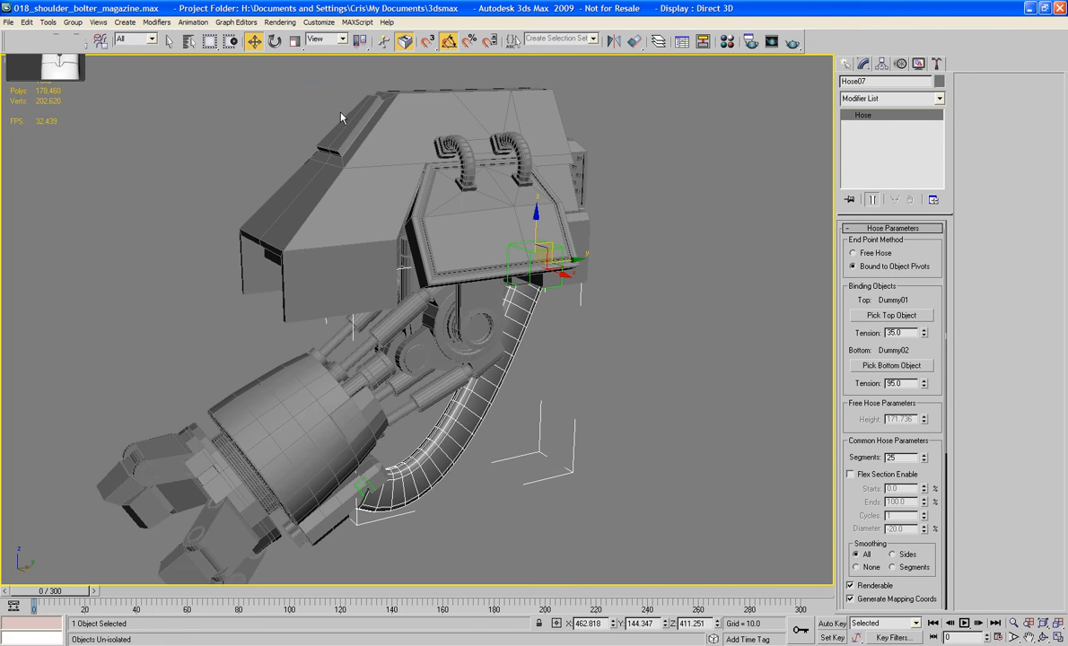
- Select the hose together with the shoulder dummy and isolate the two objects
{"action": "middle_click_drag", "start_coordinate": [580, 157], "coordinate": [523, 164], "text": "alt"}
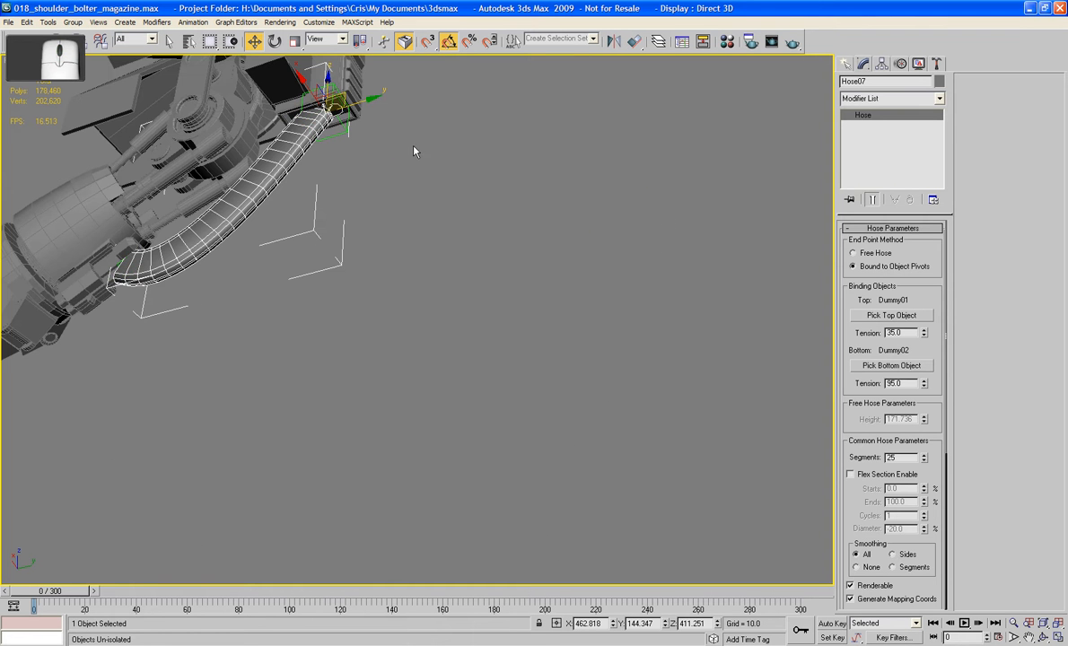
{"action": "middle_click_drag", "start_coordinate": [415, 150], "coordinate": [514, 218]}
{"action": "left_click", "coordinate": [421, 201], "text": "ctrl"}
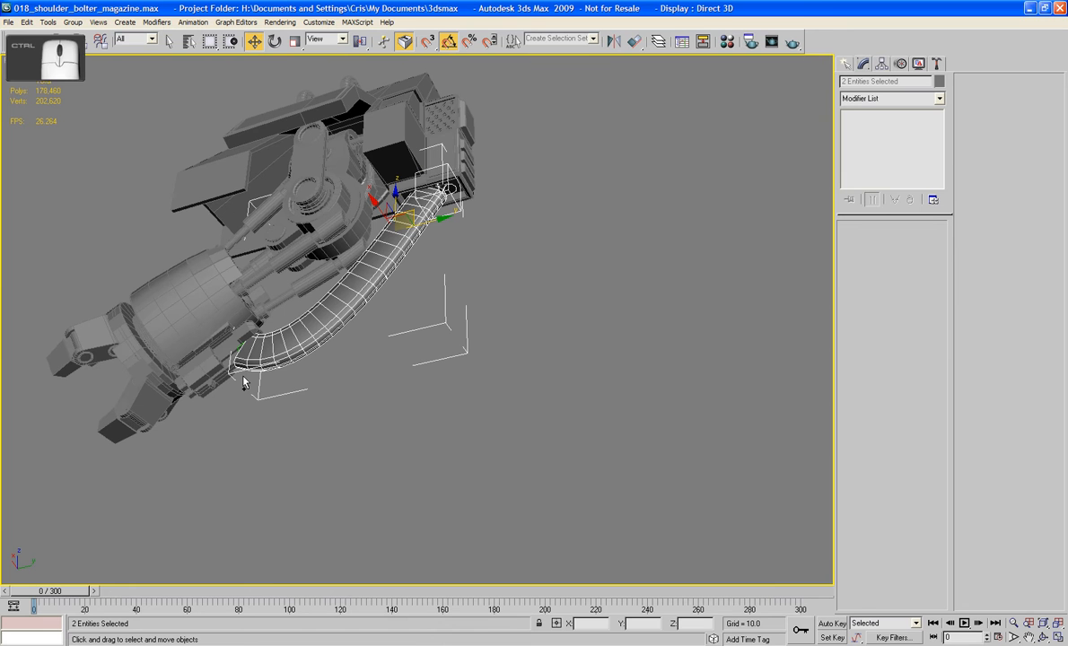
{"action": "left_click", "coordinate": [219, 329], "text": "ctrl"}
{"action": "left_click", "coordinate": [219, 328], "text": "ctrl"}
{"action": "left_click", "coordinate": [239, 350], "text": "ctrl"}
{"action": "middle_click_drag", "start_coordinate": [327, 413], "coordinate": [386, 393]}
{"action": "scroll", "coordinate": [369, 396], "scroll_direction": "up", "scroll_amount": 3}
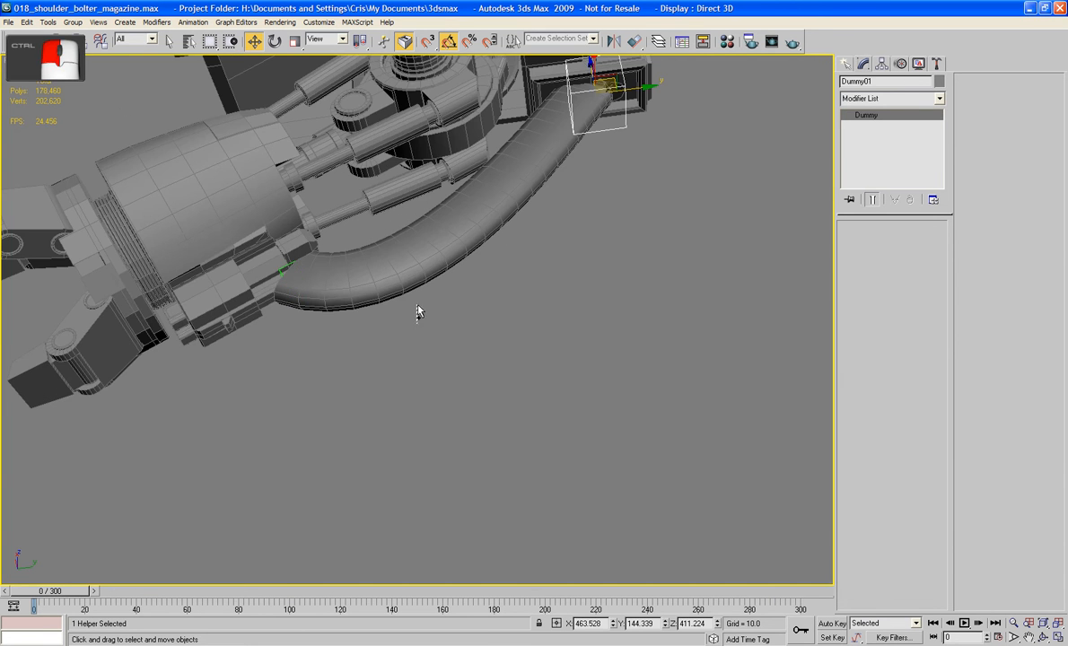
{"action": "left_click", "coordinate": [388, 282], "text": "ctrl"}
{"action": "middle_click_drag", "start_coordinate": [425, 245], "coordinate": [503, 321], "text": "alt"}
{"action": "right_click", "coordinate": [500, 314]}
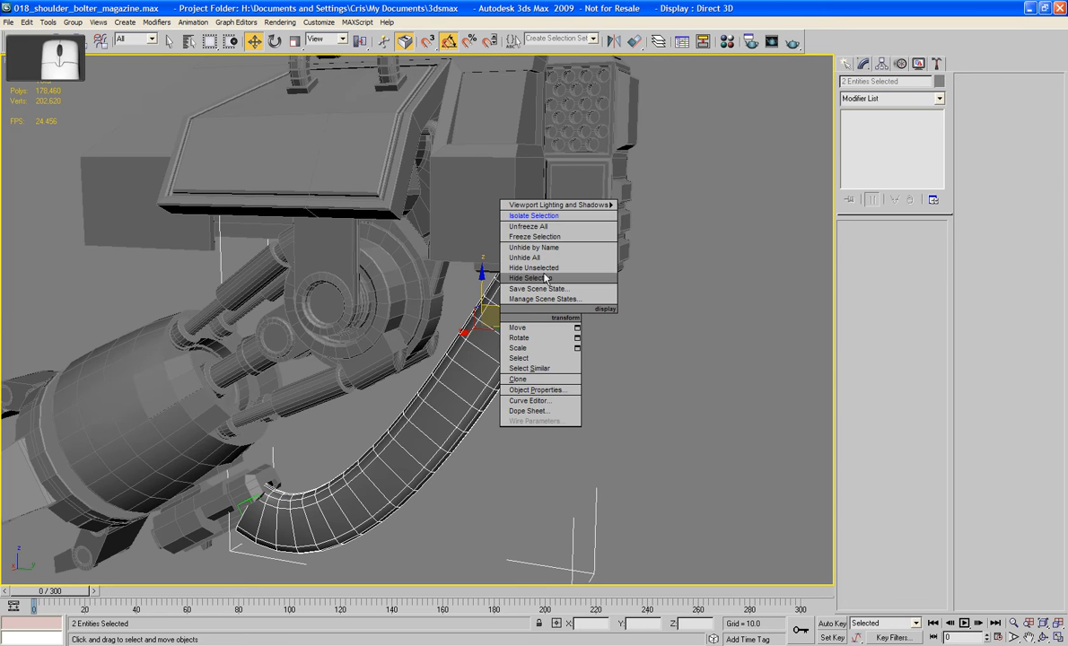
{"action": "left_click", "coordinate": [552, 219]}
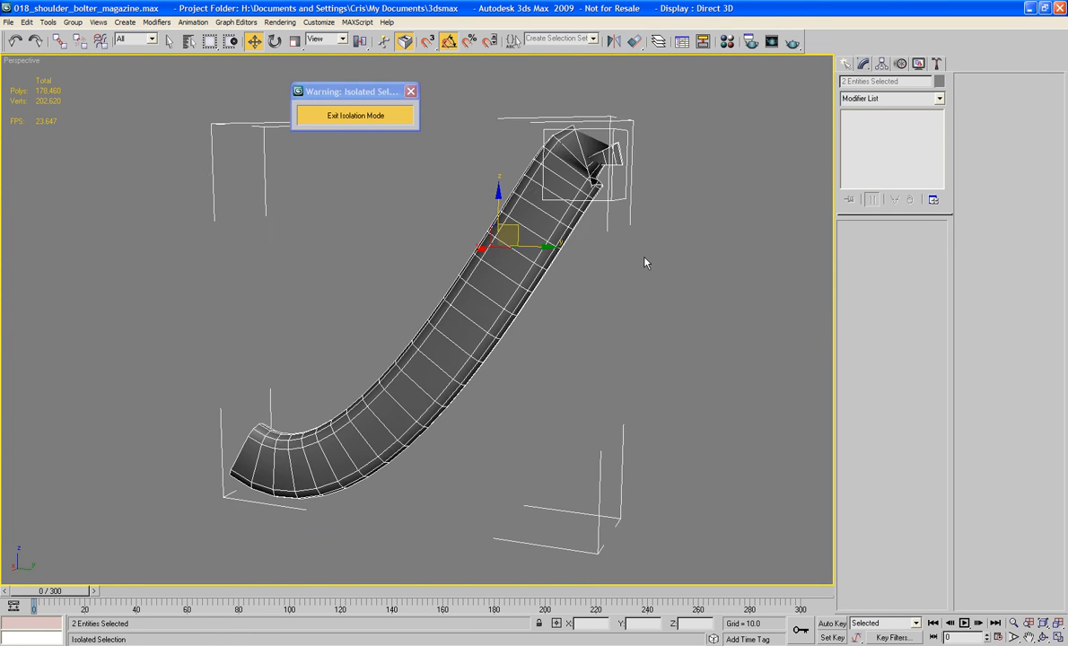
- Rotate the shoulder dummy -25 degrees about its local X axis to straighten the hose's upper end
{"action": "middle_click_drag", "start_coordinate": [644, 262], "coordinate": [661, 215], "text": "alt"}
{"action": "left_click", "coordinate": [648, 225]}
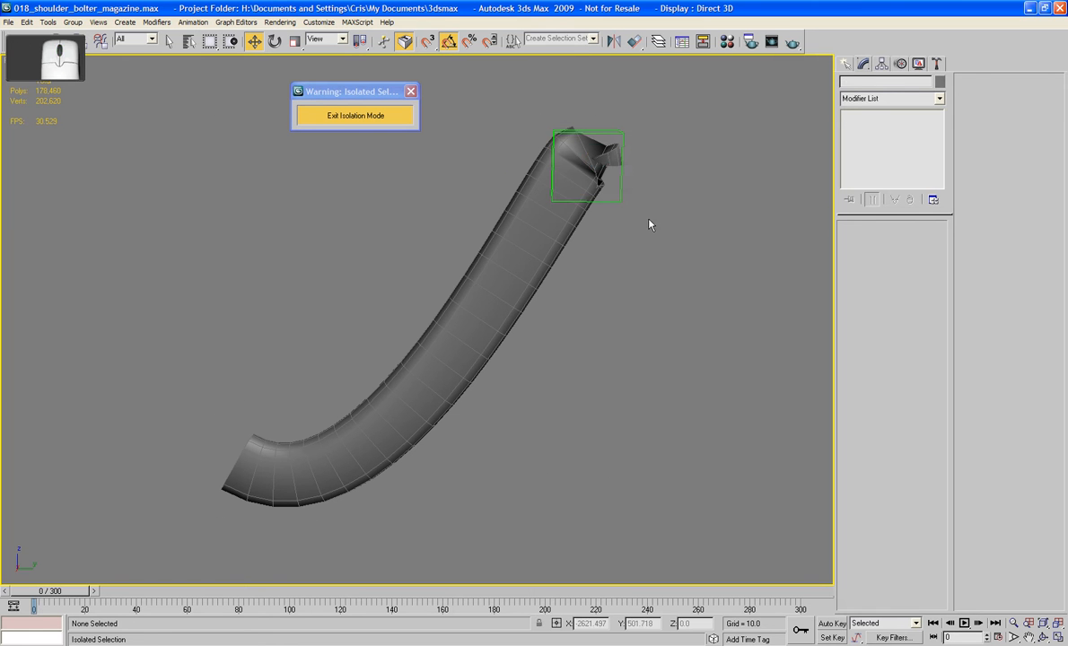
{"action": "left_click_drag", "start_coordinate": [649, 225], "coordinate": [613, 199]}
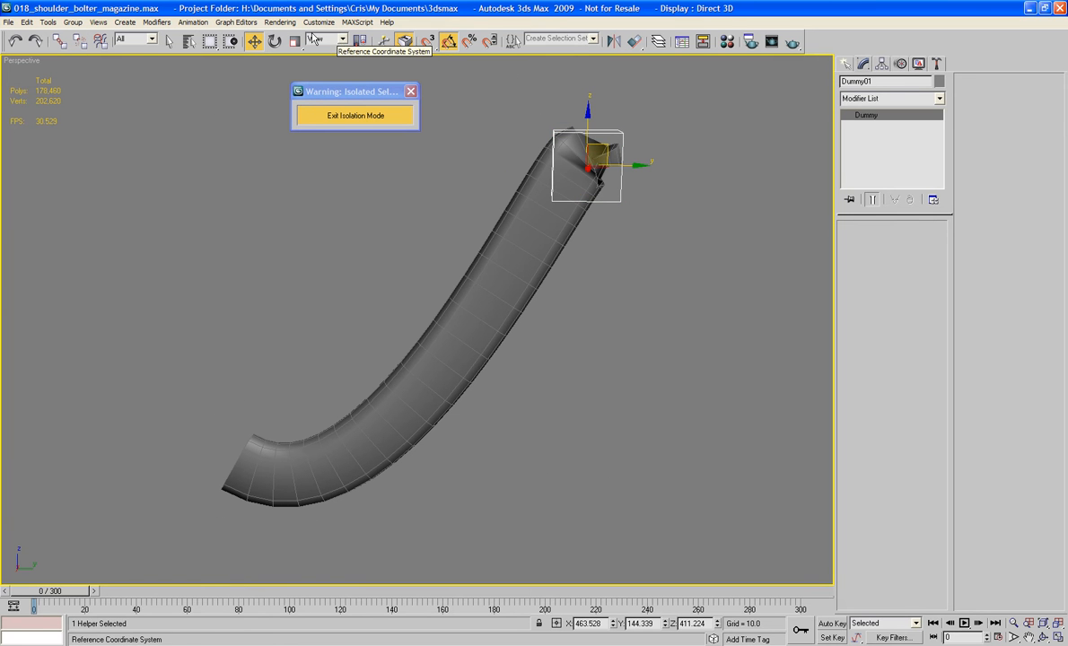
{"action": "left_click", "coordinate": [275, 41]}
{"action": "left_click_drag", "start_coordinate": [562, 157], "coordinate": [548, 162]}
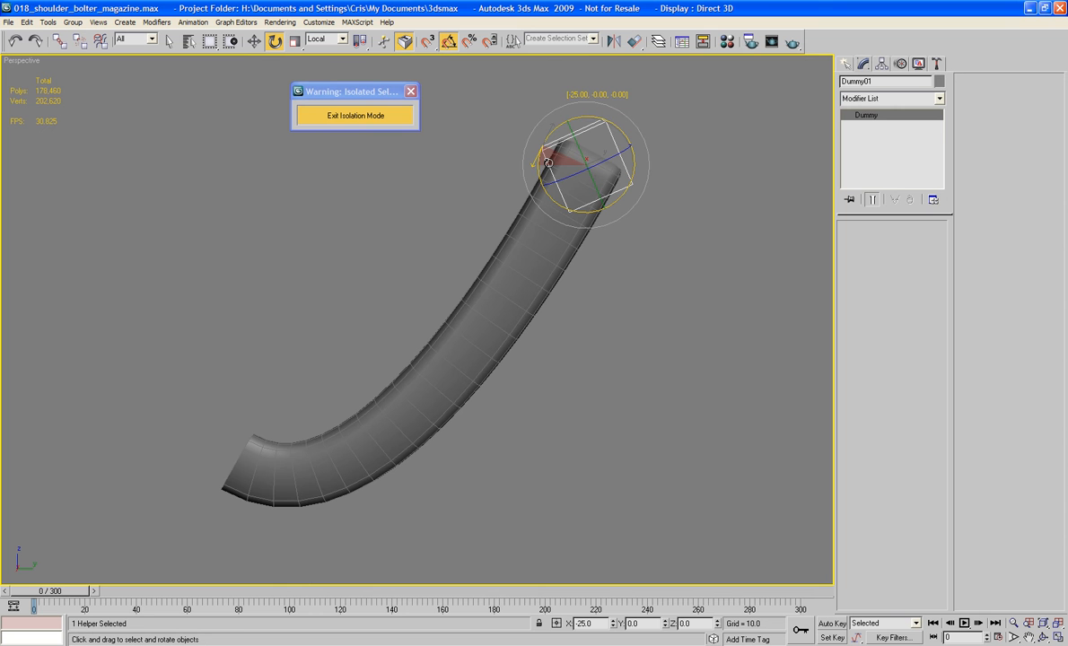
{"action": "middle_click_drag", "start_coordinate": [547, 163], "coordinate": [728, 166], "text": "alt"}
{"action": "left_click", "coordinate": [628, 188]}
- Select the hose and add an Edit Poly modifier to it
{"action": "left_click", "coordinate": [544, 245]}
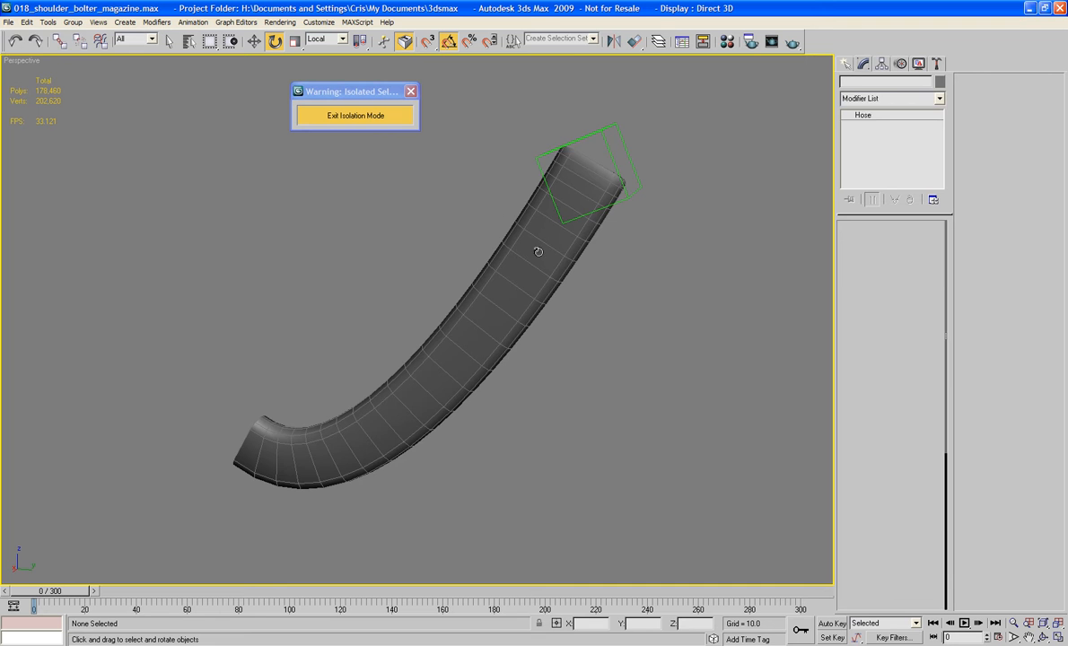
{"action": "middle_click_drag", "start_coordinate": [585, 259], "coordinate": [620, 262], "text": "alt"}
{"action": "left_click", "coordinate": [847, 99]}
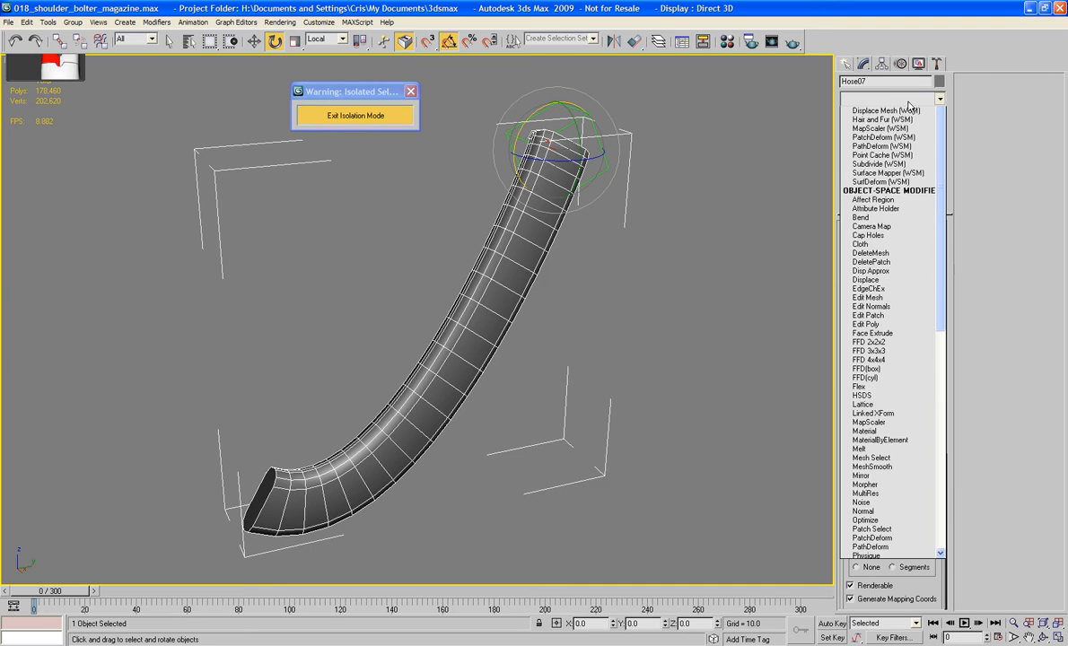
{"action": "key", "text": "e"}
{"action": "key", "text": "e"}
{"action": "key", "text": "e"}
{"action": "key", "text": "e"}
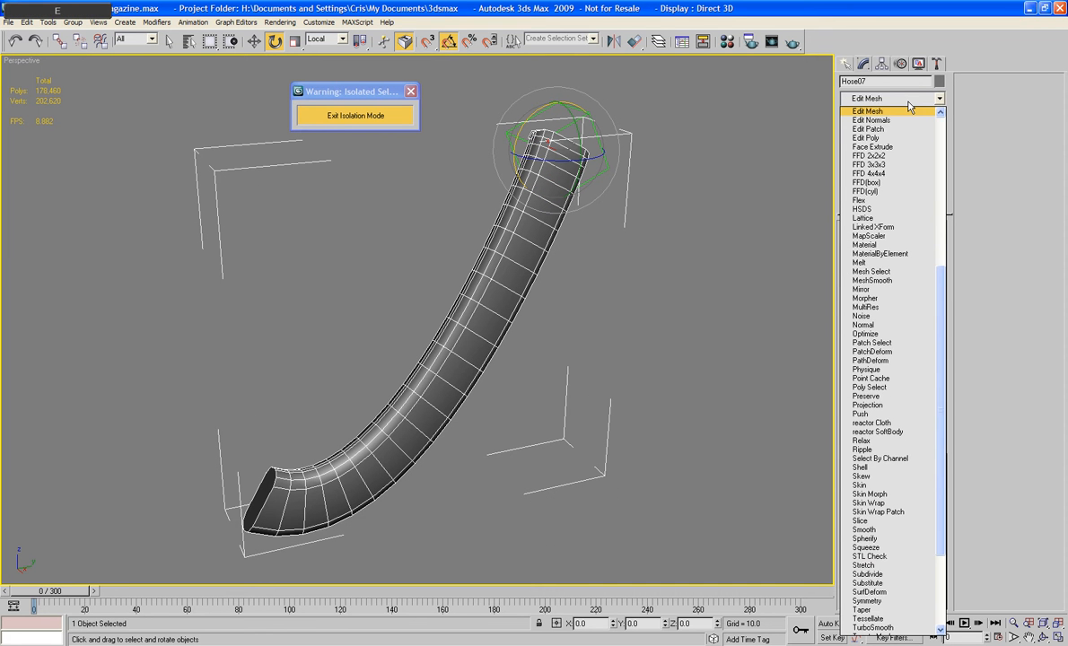
{"action": "key", "text": "e"}
{"action": "key", "text": "Return"}
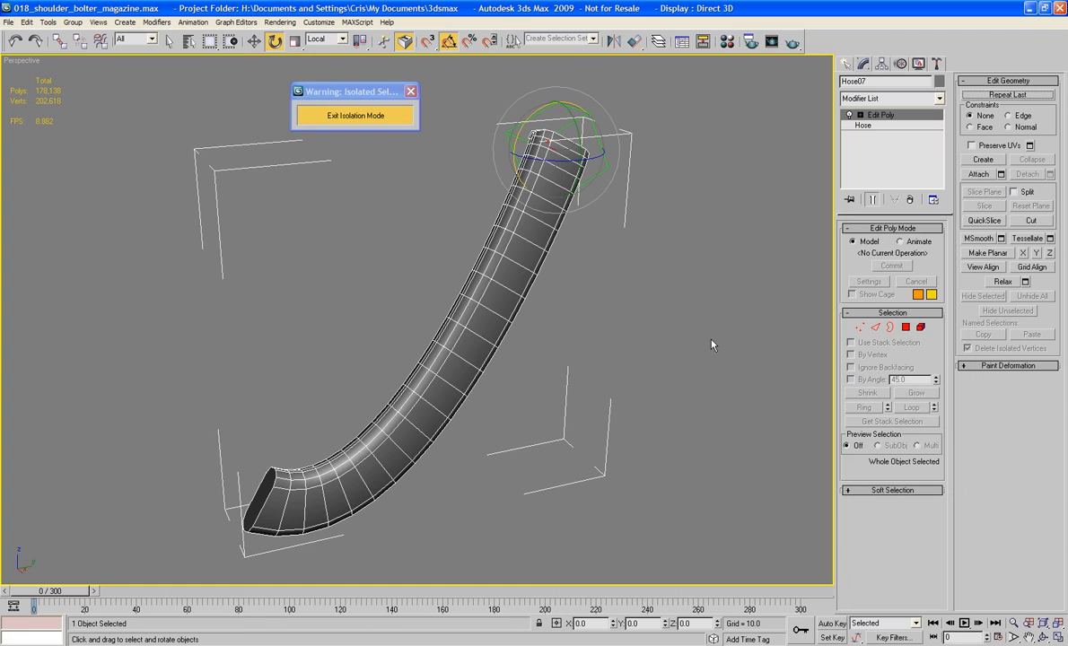
- Select a crosswise edge near the hose's lower end and expand it by ring and loop to all crosswise edge loops
{"action": "scroll", "coordinate": [556, 391], "scroll_direction": "up", "scroll_amount": 4}
{"action": "middle_click_drag", "start_coordinate": [556, 392], "coordinate": [599, 285]}
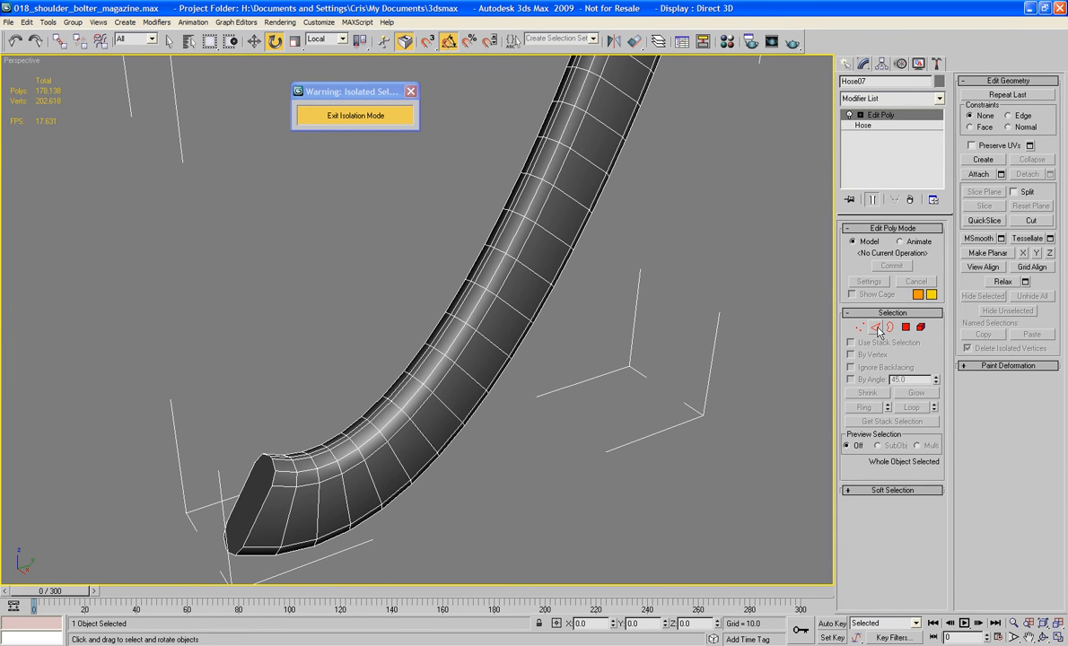
{"action": "key", "text": "2"}
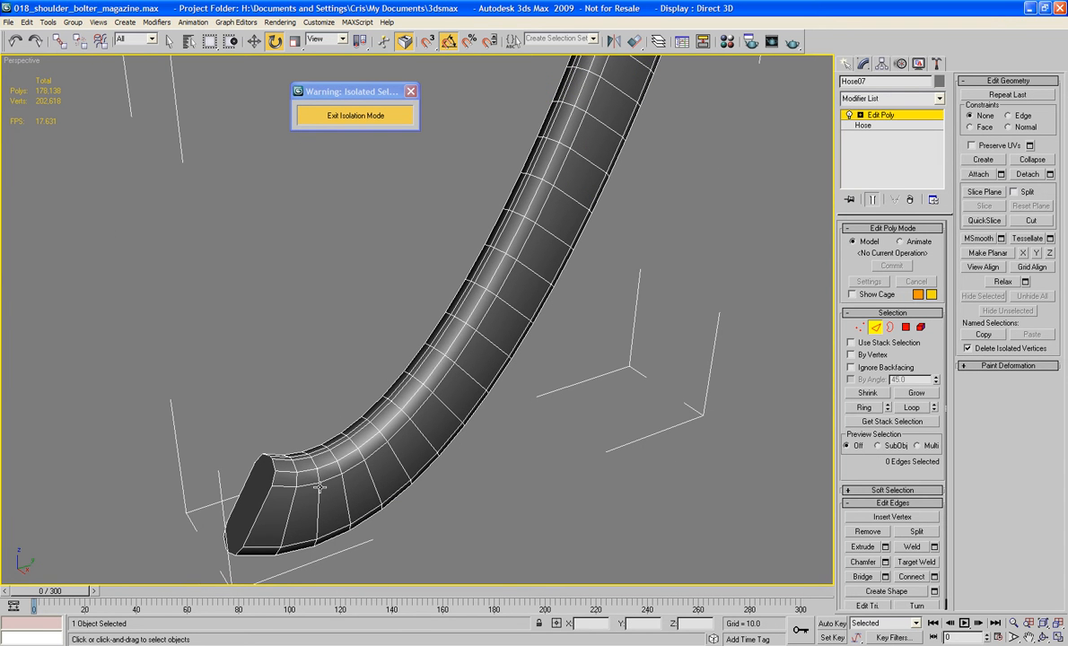
{"action": "left_click", "coordinate": [287, 518]}
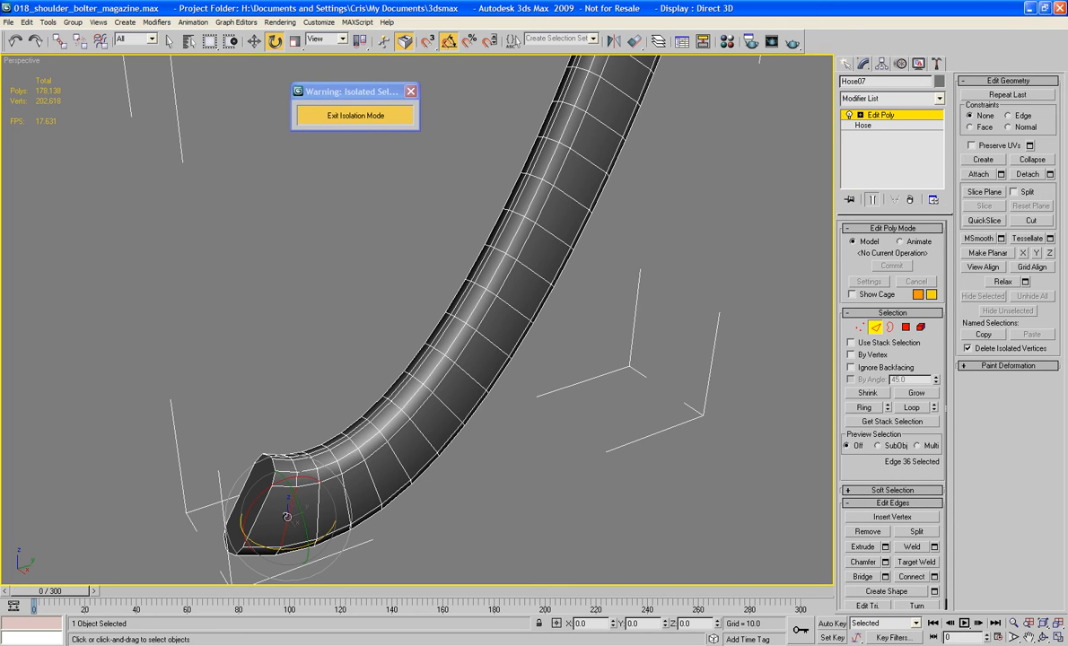
{"action": "left_click", "coordinate": [860, 409]}
{"action": "middle_click_drag", "start_coordinate": [329, 568], "coordinate": [679, 91], "text": "alt"}
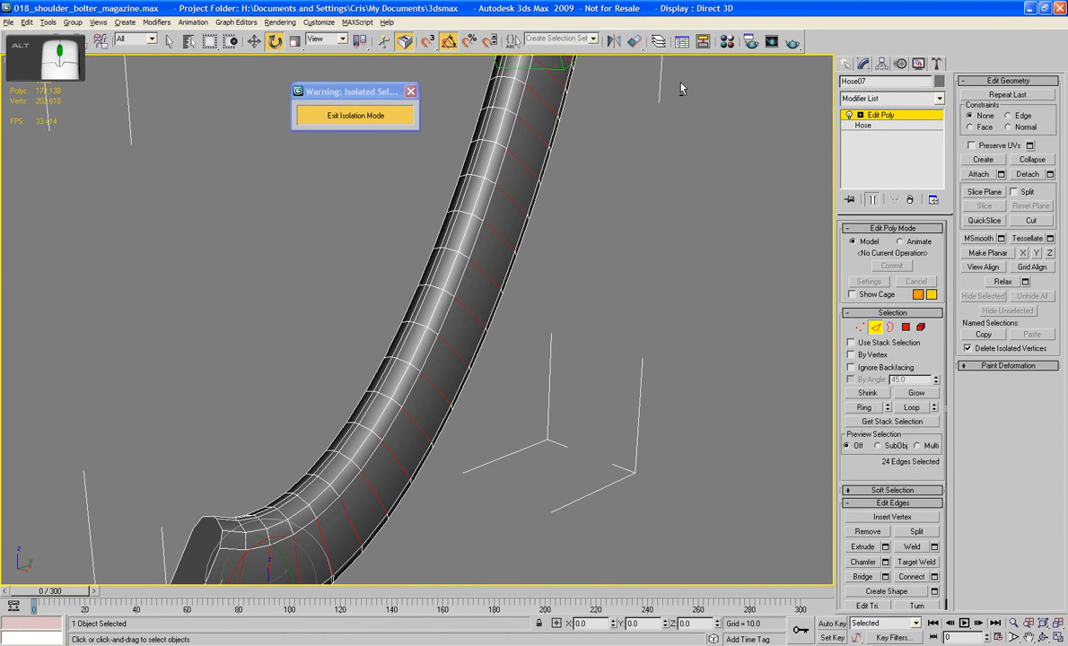
{"action": "left_click", "coordinate": [911, 408]}
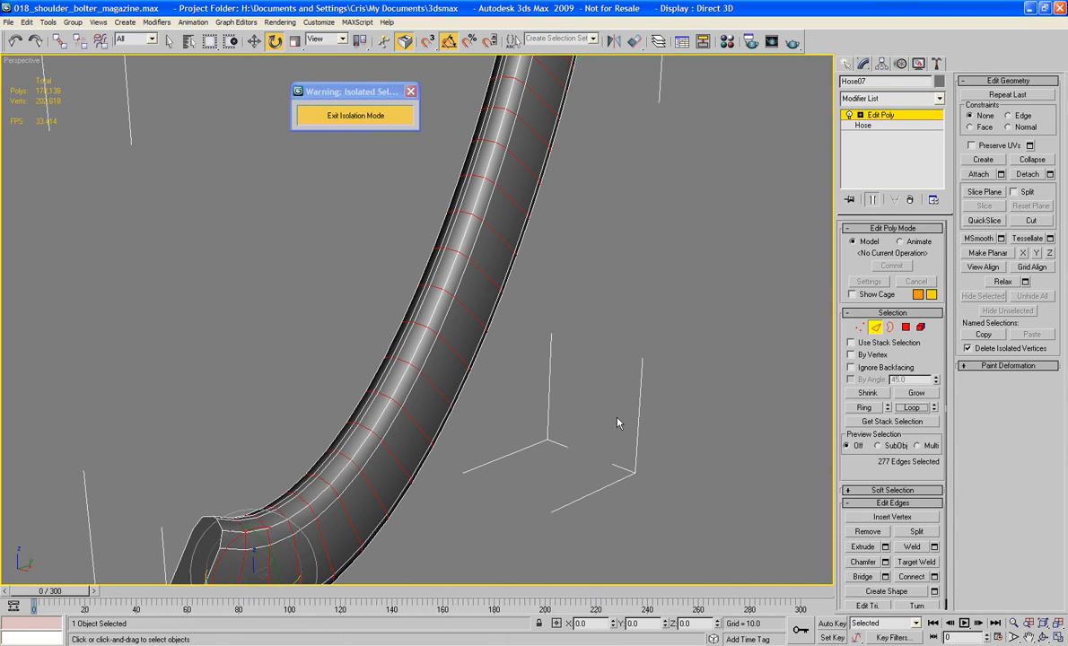
- Extrude the selected edge loops slightly to form narrow bands around the hose
{"action": "middle_click_drag", "start_coordinate": [614, 425], "coordinate": [850, 493], "text": "alt"}
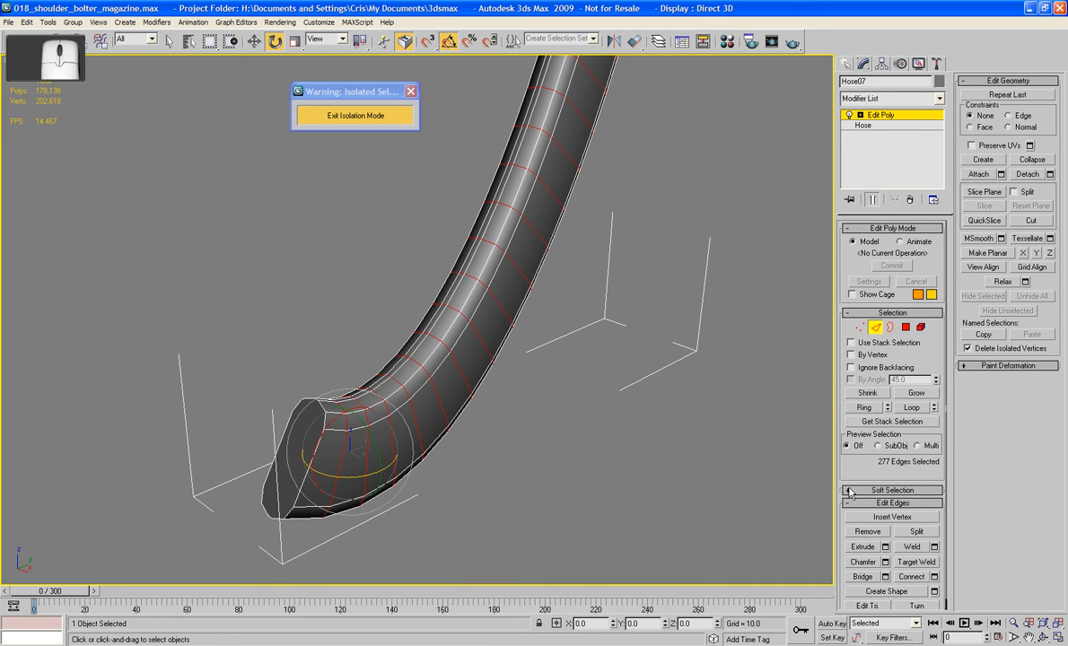
{"action": "left_click", "coordinate": [863, 546]}
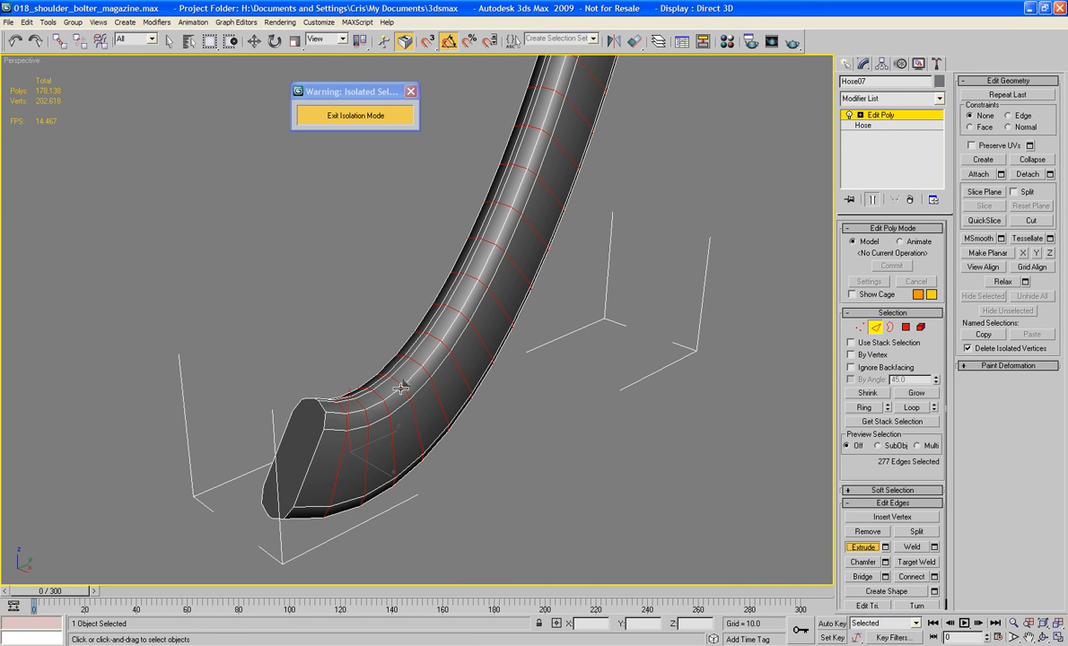
{"action": "left_click_drag", "start_coordinate": [406, 381], "coordinate": [407, 388]}
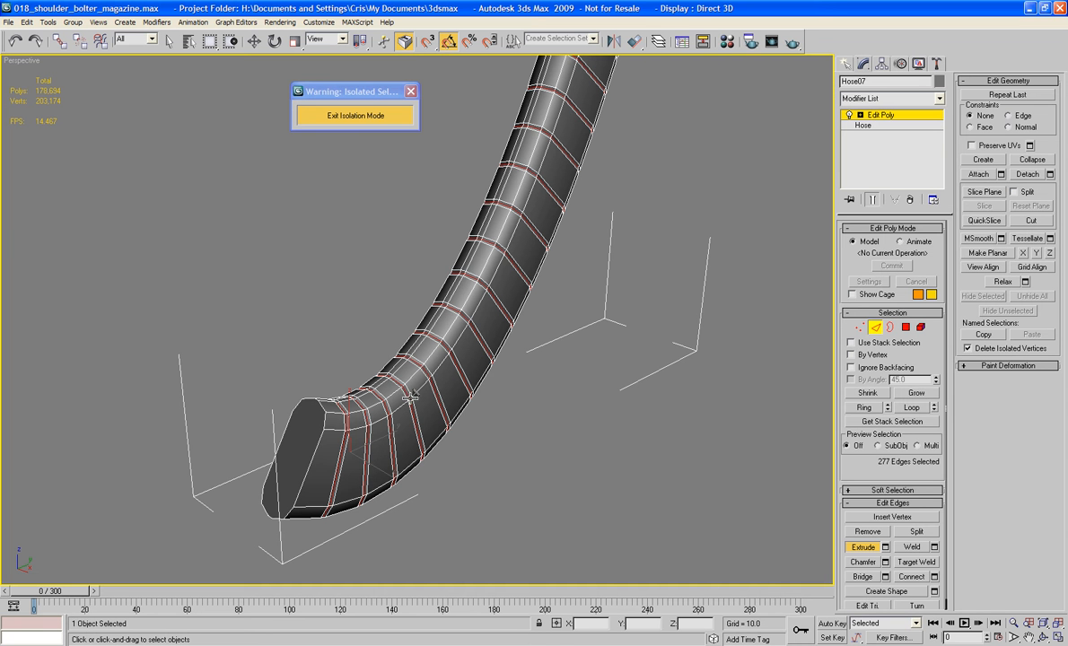
- Chamfer the extruded edge loops by 0.48 with 1 segment
{"action": "middle_click_drag", "start_coordinate": [628, 405], "coordinate": [709, 314], "text": "alt"}
{"action": "scroll", "coordinate": [577, 389], "scroll_direction": "up", "scroll_amount": 3}
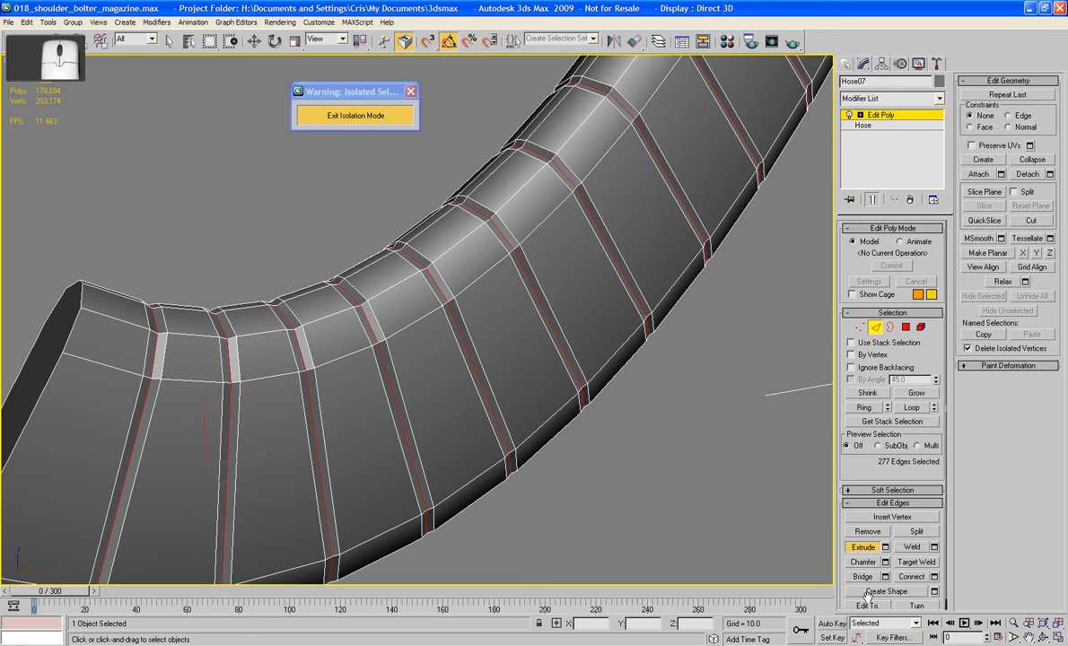
{"action": "left_click", "coordinate": [885, 562]}
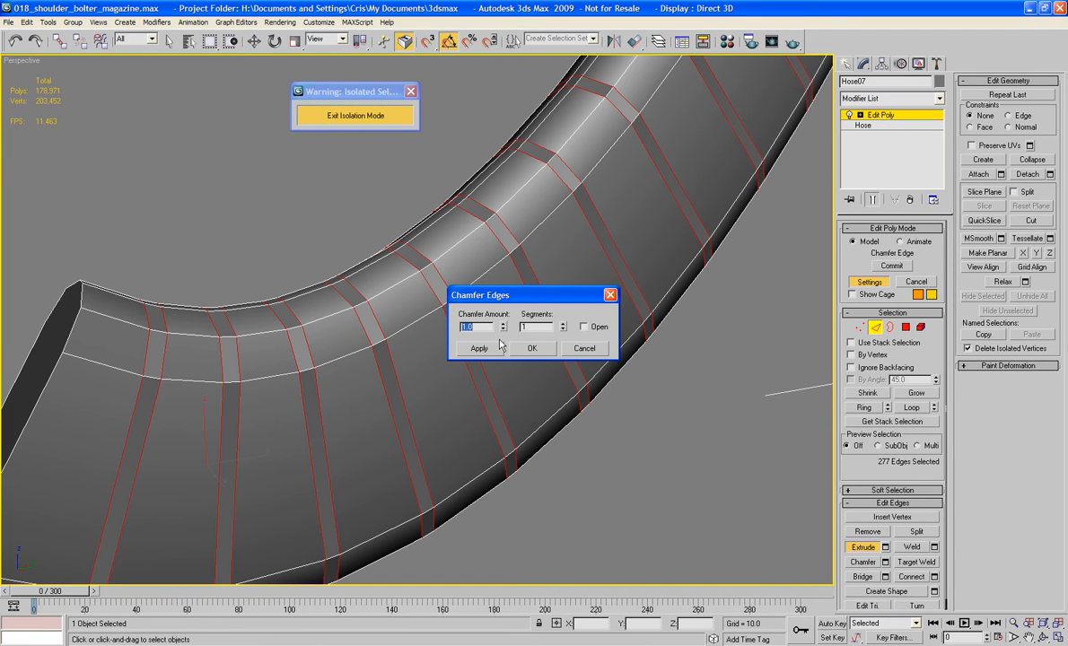
{"action": "type", "text": "0.48"}
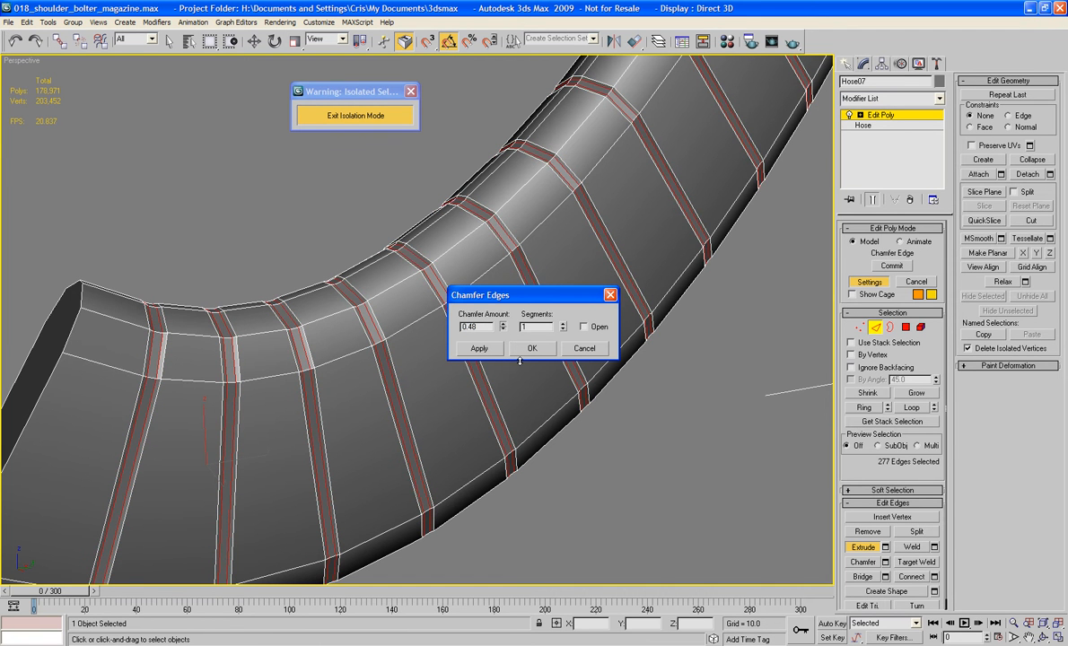
{"action": "left_click", "coordinate": [526, 352]}
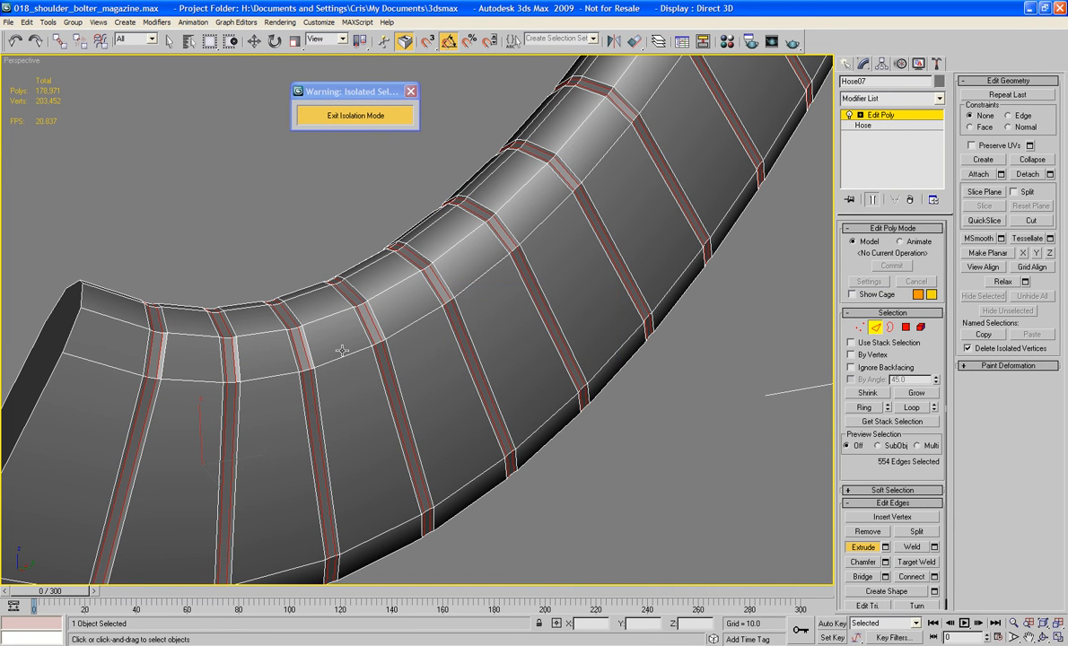
- Select the row of wide polygons between the bands along one side of the hose, from the lower end to the upper end
{"action": "middle_click_drag", "start_coordinate": [342, 351], "coordinate": [338, 350], "text": "alt"}
{"action": "scroll", "coordinate": [338, 350], "scroll_direction": "down", "scroll_amount": 3}
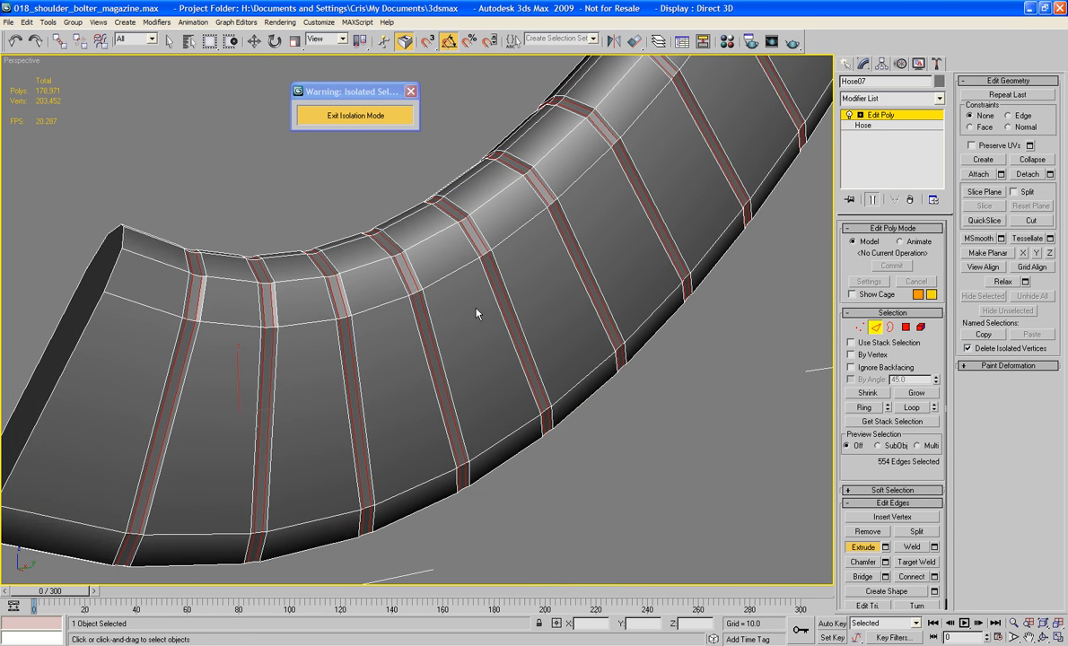
{"action": "middle_click_drag", "start_coordinate": [410, 312], "coordinate": [500, 319], "text": "alt"}
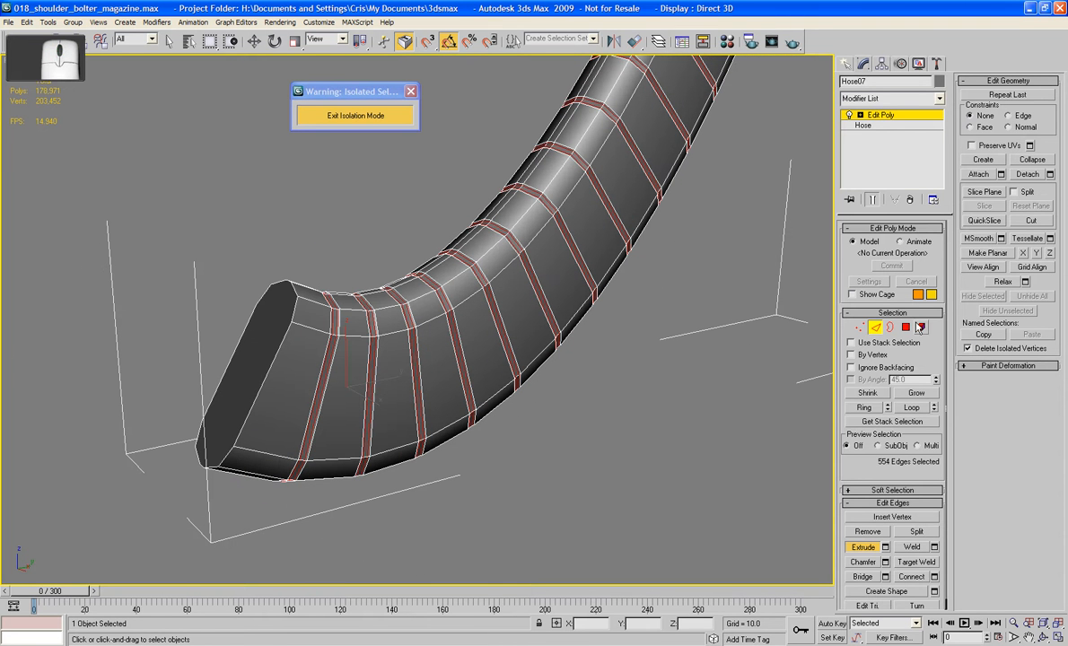
{"action": "key", "text": "4"}
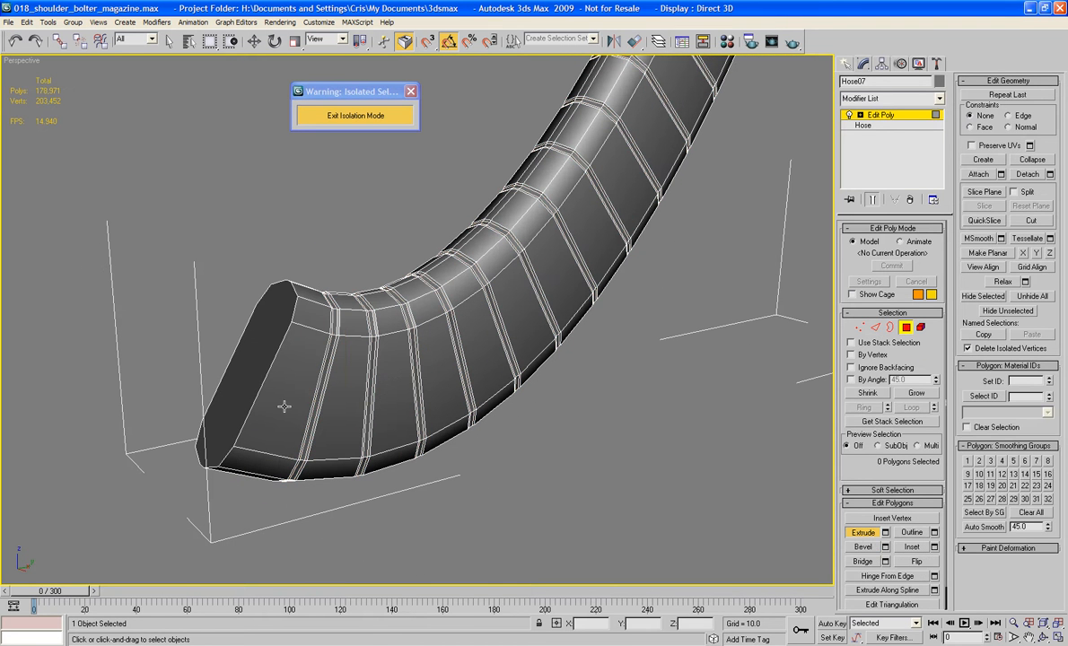
{"action": "left_click", "coordinate": [265, 377]}
{"action": "left_click", "coordinate": [323, 375], "text": "ctrl"}
{"action": "left_click", "coordinate": [368, 377], "text": "ctrl"}
{"action": "left_click", "coordinate": [399, 368], "text": "ctrl"}
{"action": "scroll", "coordinate": [449, 362], "scroll_direction": "down", "scroll_amount": 5}
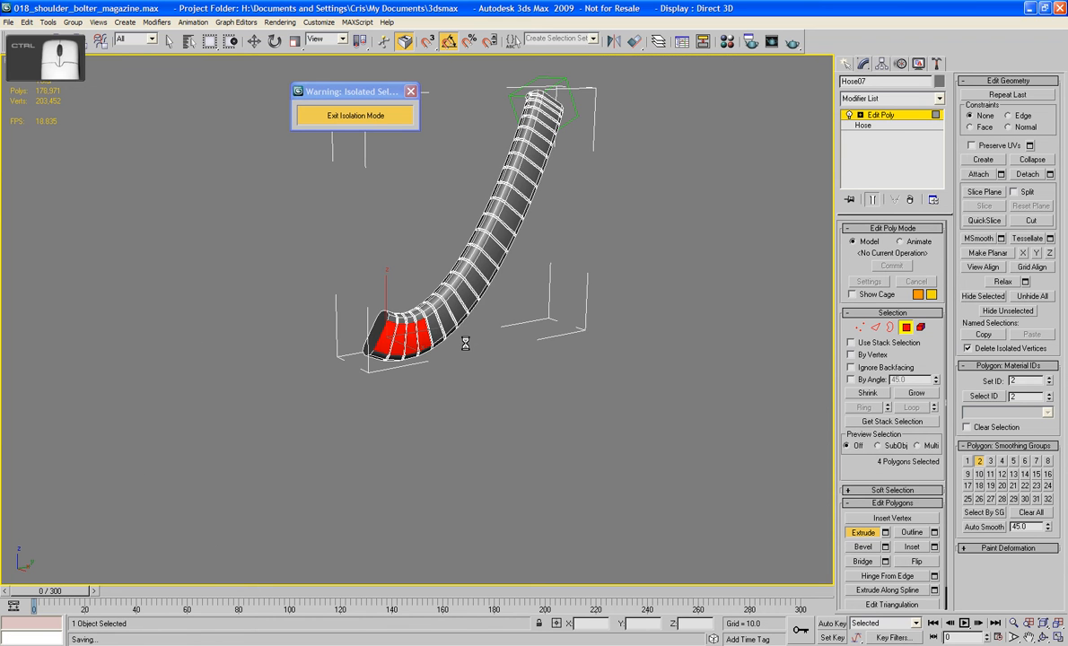
{"action": "scroll", "coordinate": [457, 388], "scroll_direction": "up", "scroll_amount": 3}
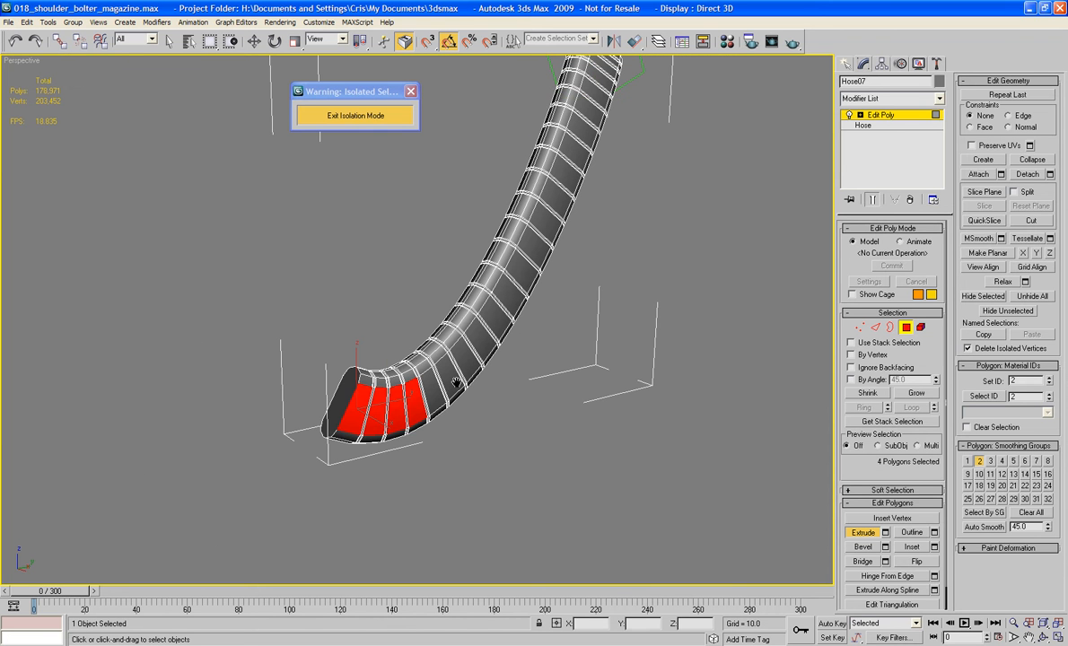
{"action": "scroll", "coordinate": [454, 386], "scroll_direction": "up", "scroll_amount": 2}
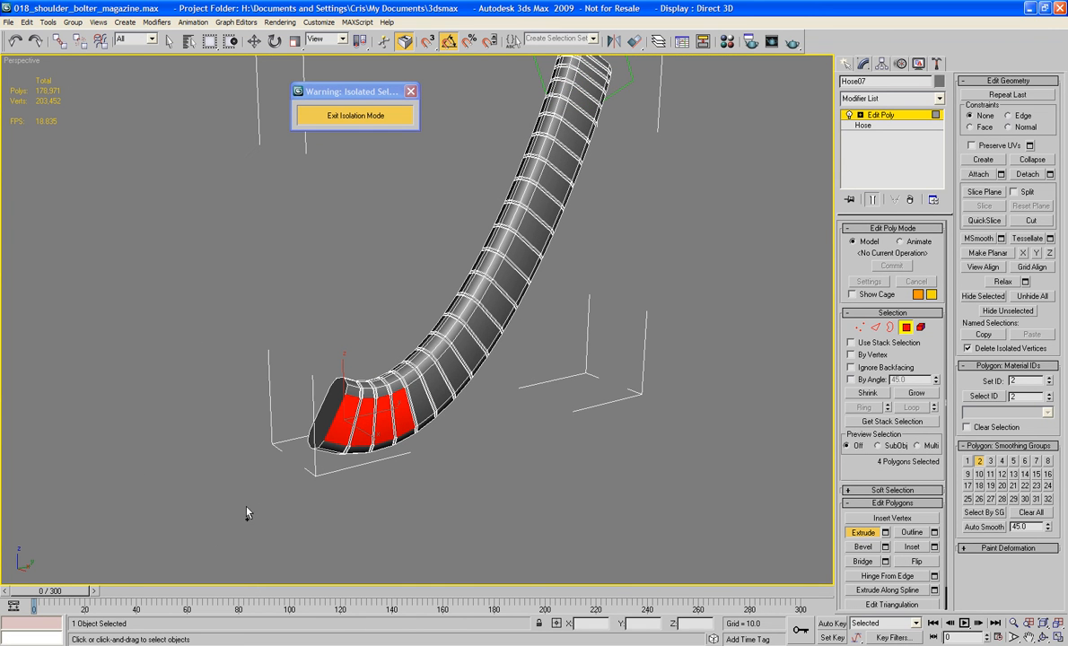
{"action": "left_click", "coordinate": [435, 383], "text": "ctrl"}
{"action": "left_click", "coordinate": [439, 381], "text": "ctrl"}
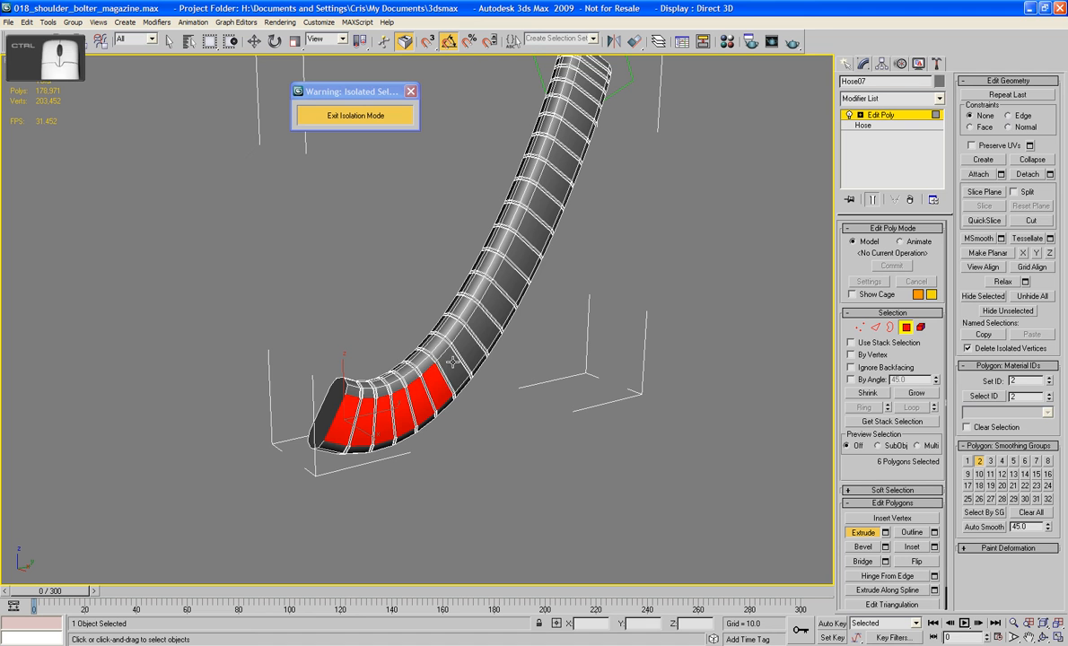
{"action": "left_click", "coordinate": [451, 364], "text": "ctrl"}
{"action": "left_click", "coordinate": [464, 347], "text": "ctrl"}
{"action": "left_click", "coordinate": [478, 317], "text": "ctrl"}
{"action": "left_click", "coordinate": [494, 294], "text": "ctrl"}
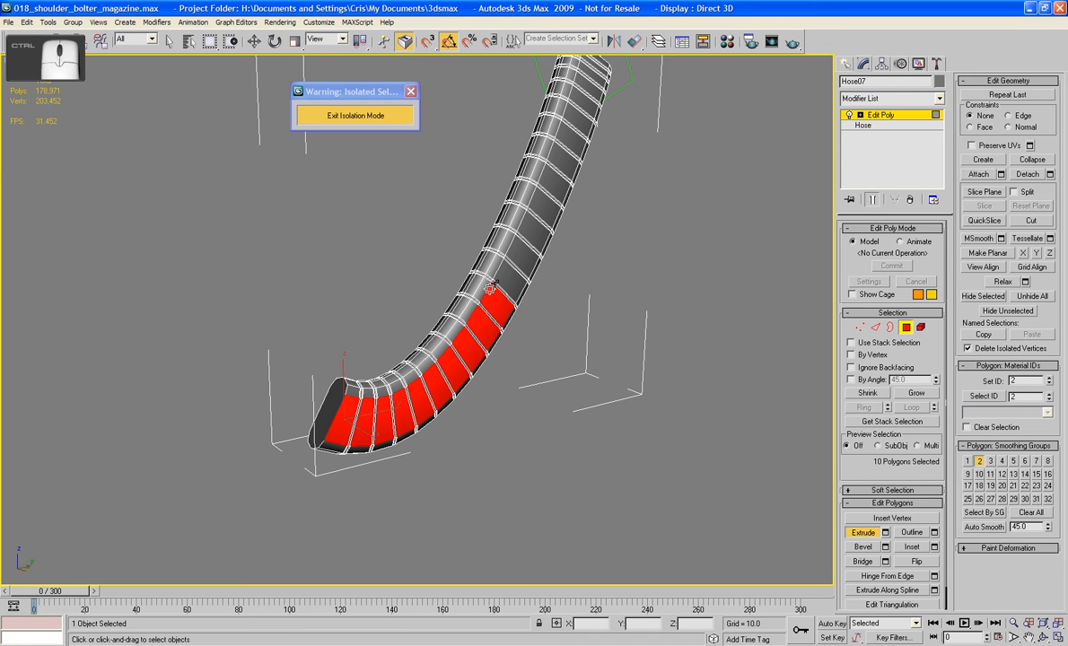
{"action": "left_click", "coordinate": [506, 275], "text": "ctrl"}
{"action": "left_click", "coordinate": [518, 253], "text": "ctrl"}
{"action": "left_click", "coordinate": [532, 230], "text": "ctrl"}
{"action": "left_click", "coordinate": [542, 208], "text": "ctrl"}
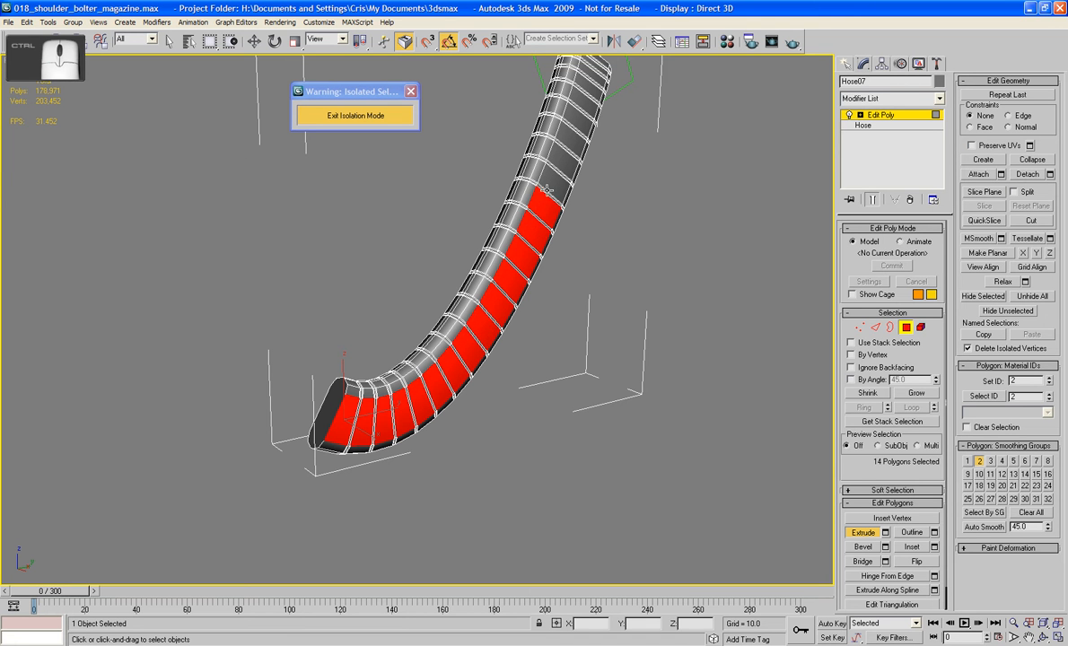
{"action": "left_click", "coordinate": [552, 186], "text": "ctrl"}
{"action": "left_click", "coordinate": [561, 163], "text": "ctrl"}
{"action": "left_click", "coordinate": [572, 137], "text": "ctrl"}
{"action": "left_click", "coordinate": [570, 114], "text": "ctrl"}
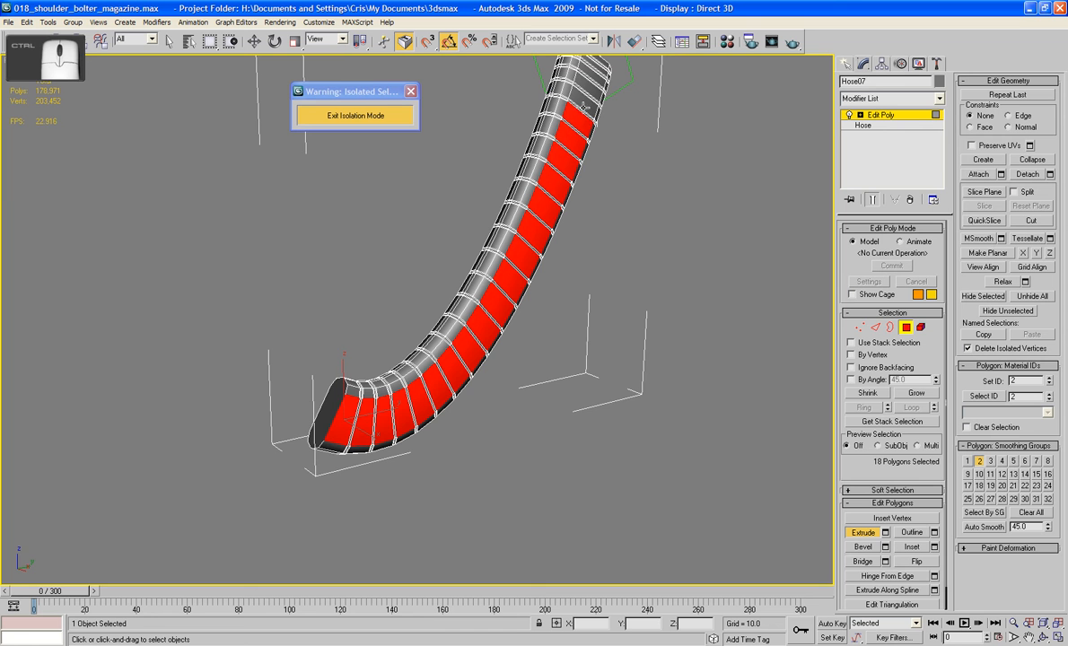
{"action": "left_click", "coordinate": [576, 96], "text": "ctrl"}
{"action": "left_click", "coordinate": [582, 80], "text": "ctrl"}
- Add the lower-end polygon on the hose's opposite side to the selection and undo the stray picks after it
{"action": "middle_click_drag", "start_coordinate": [581, 80], "coordinate": [698, 178], "text": "alt"}
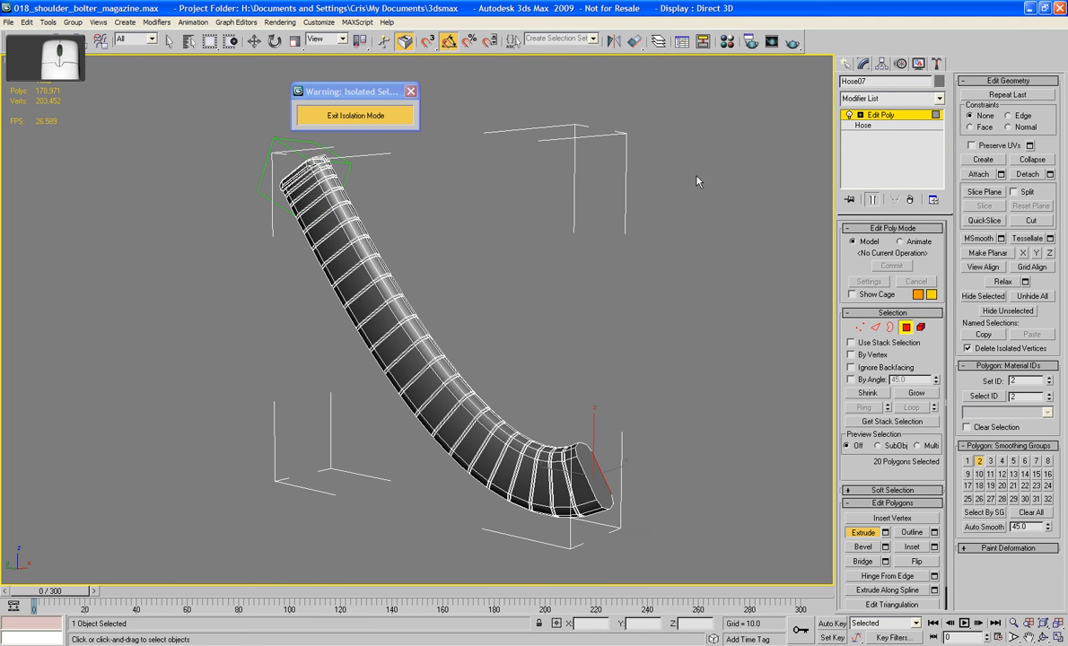
{"action": "left_click", "coordinate": [582, 481], "text": "ctrl"}
{"action": "left_click", "coordinate": [543, 475], "text": "ctrl"}
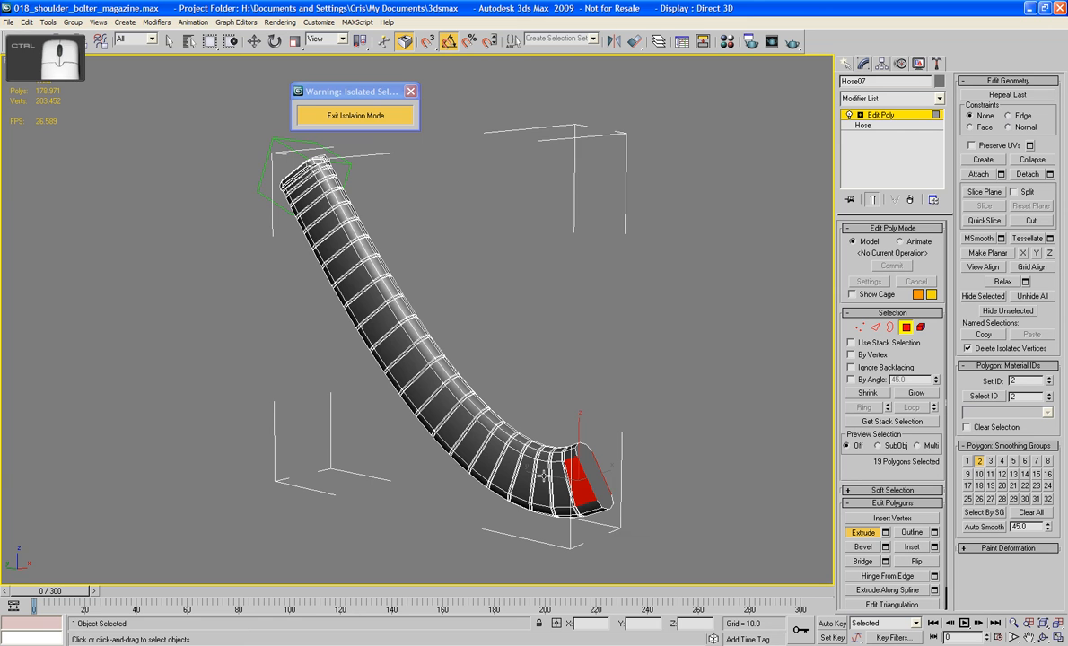
{"action": "middle_click_drag", "start_coordinate": [550, 490], "coordinate": [560, 515], "text": "alt"}
{"action": "key", "text": "ctrl+z"}
{"action": "key", "text": "ctrl+z"}
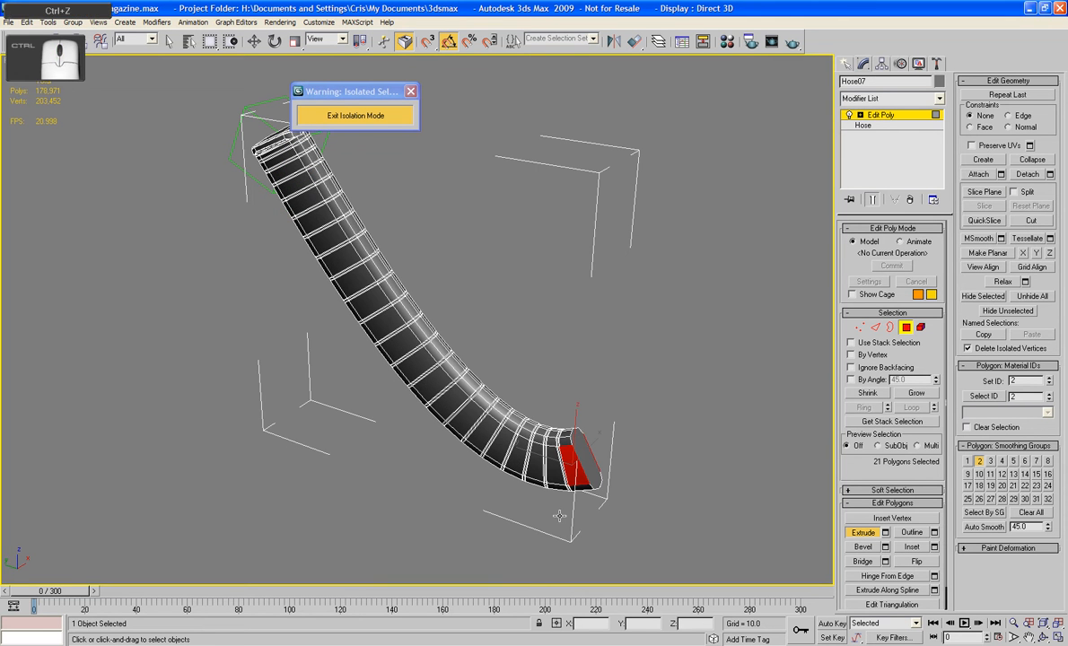
- Turn on Ignore Backfacing and add the wide polygons along the lower third of the hose's opposite side to the selection
{"action": "middle_click_drag", "start_coordinate": [680, 360], "coordinate": [763, 364], "text": "alt"}
{"action": "left_click", "coordinate": [853, 367]}
{"action": "left_click", "coordinate": [584, 373], "text": "ctrl"}
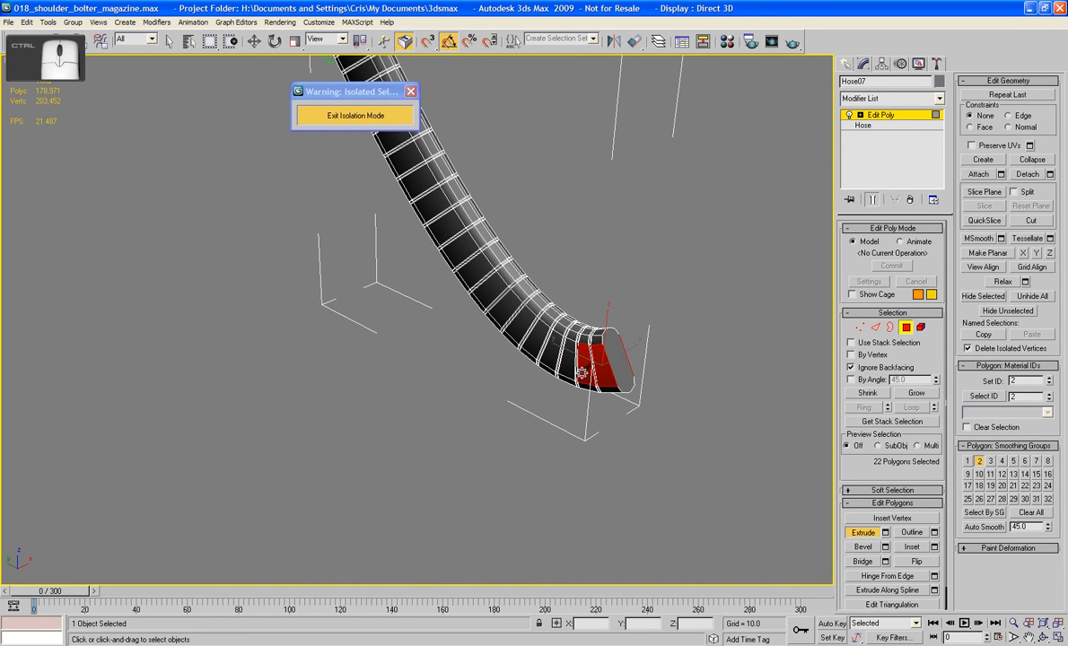
{"action": "left_click", "coordinate": [569, 358], "text": "ctrl"}
{"action": "left_click", "coordinate": [556, 344], "text": "ctrl"}
{"action": "left_click", "coordinate": [536, 333], "text": "ctrl"}
{"action": "left_click", "coordinate": [519, 321], "text": "ctrl"}
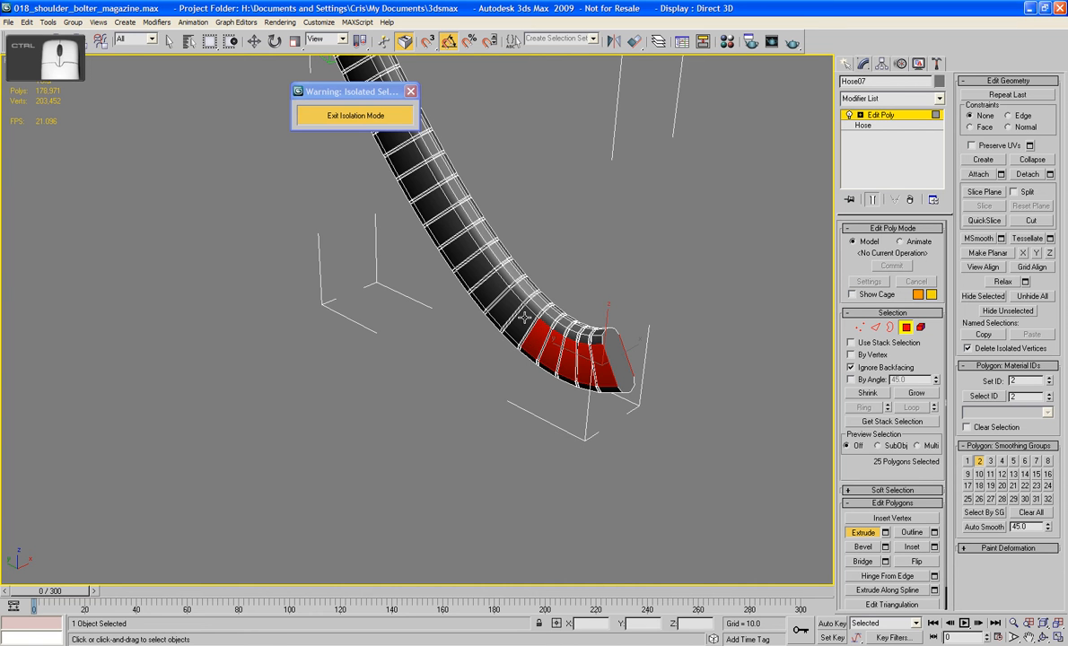
{"action": "left_click", "coordinate": [500, 308], "text": "ctrl"}
{"action": "middle_click_drag", "start_coordinate": [470, 286], "coordinate": [589, 369], "text": "alt"}
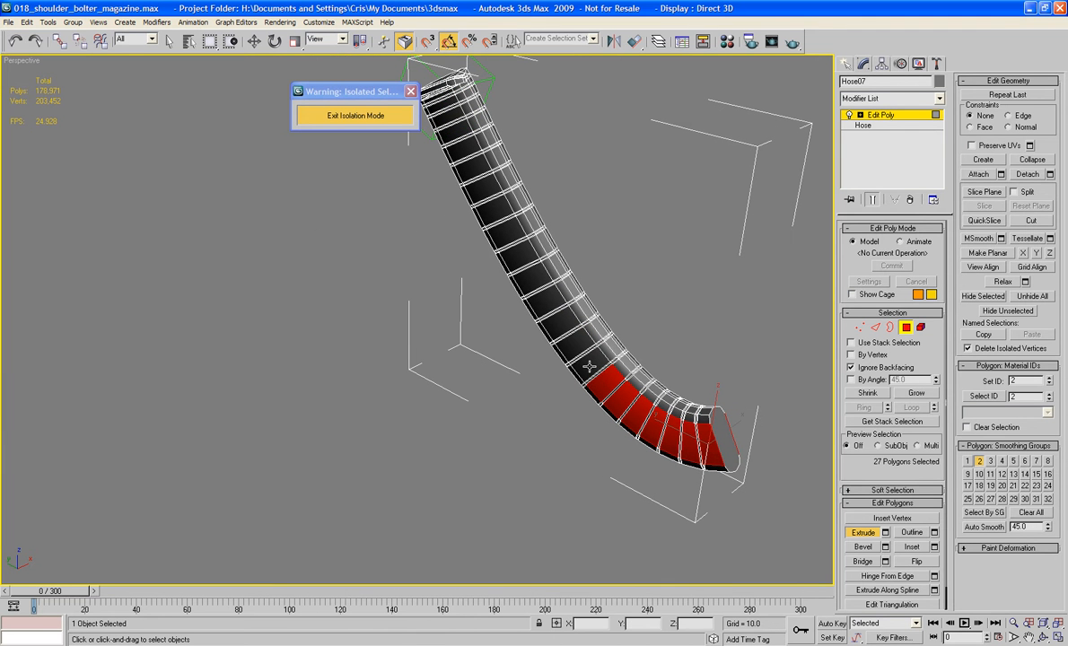
- Extend the polygon selection with the remaining wide polygons between the bands, up to the hose's upper end
{"action": "left_click", "coordinate": [554, 344], "text": "ctrl"}
{"action": "left_click", "coordinate": [539, 319], "text": "ctrl"}
{"action": "left_click", "coordinate": [541, 306], "text": "ctrl"}
{"action": "left_click", "coordinate": [528, 288], "text": "ctrl"}
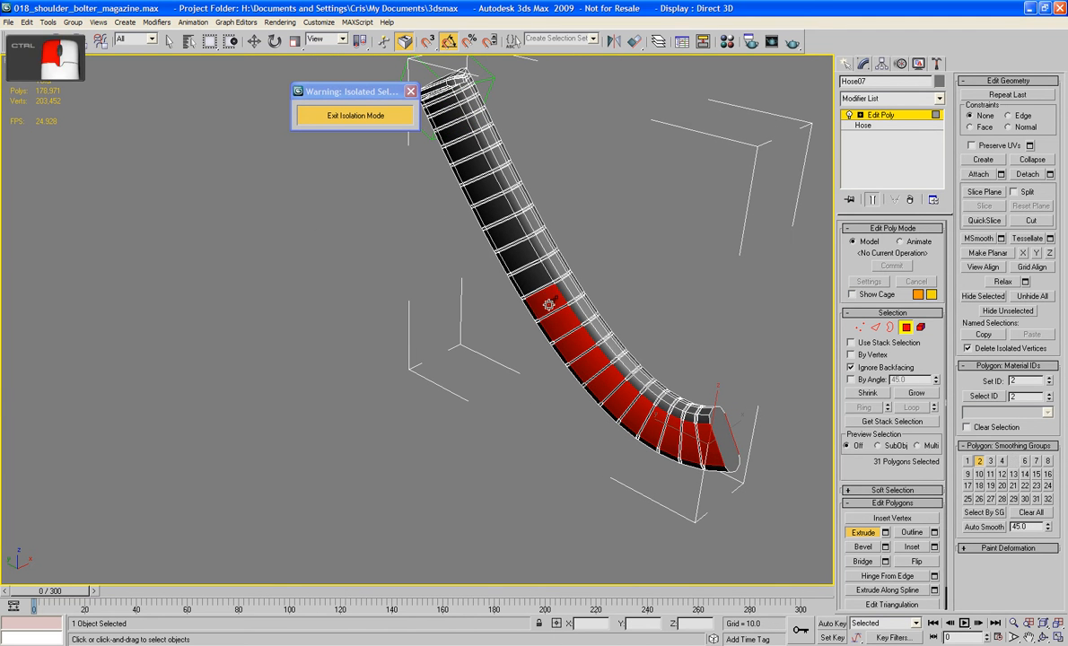
{"action": "left_click", "coordinate": [517, 269], "text": "ctrl"}
{"action": "left_click", "coordinate": [510, 252], "text": "ctrl"}
{"action": "left_click", "coordinate": [501, 220], "text": "ctrl"}
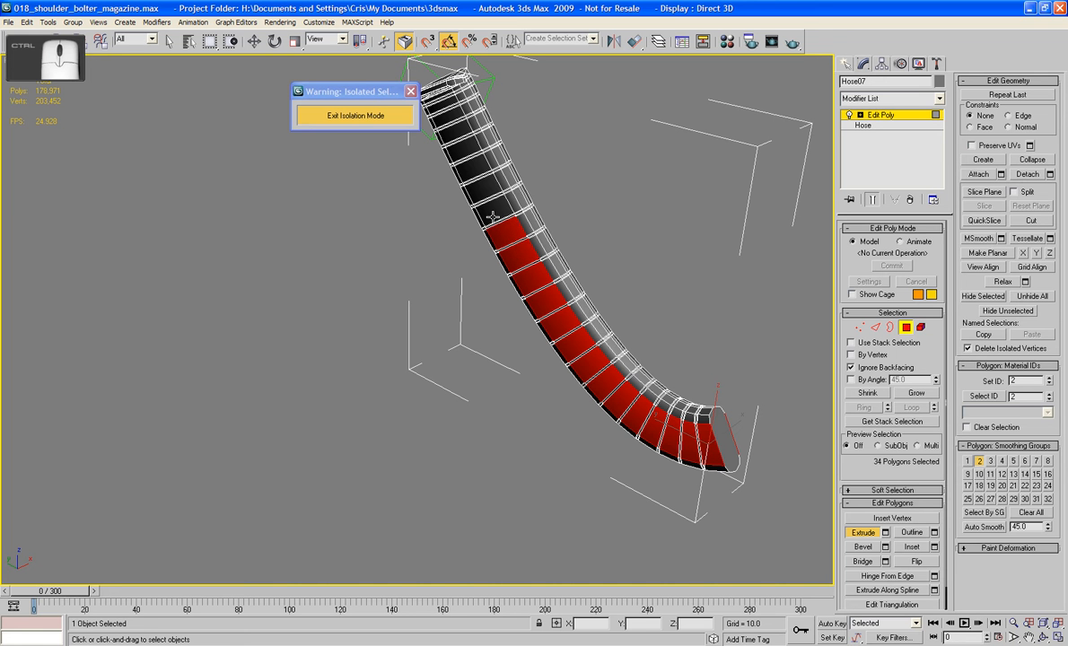
{"action": "left_click", "coordinate": [489, 197], "text": "ctrl"}
{"action": "left_click", "coordinate": [476, 175], "text": "ctrl"}
{"action": "left_click", "coordinate": [465, 150], "text": "ctrl"}
{"action": "left_click", "coordinate": [454, 128], "text": "ctrl"}
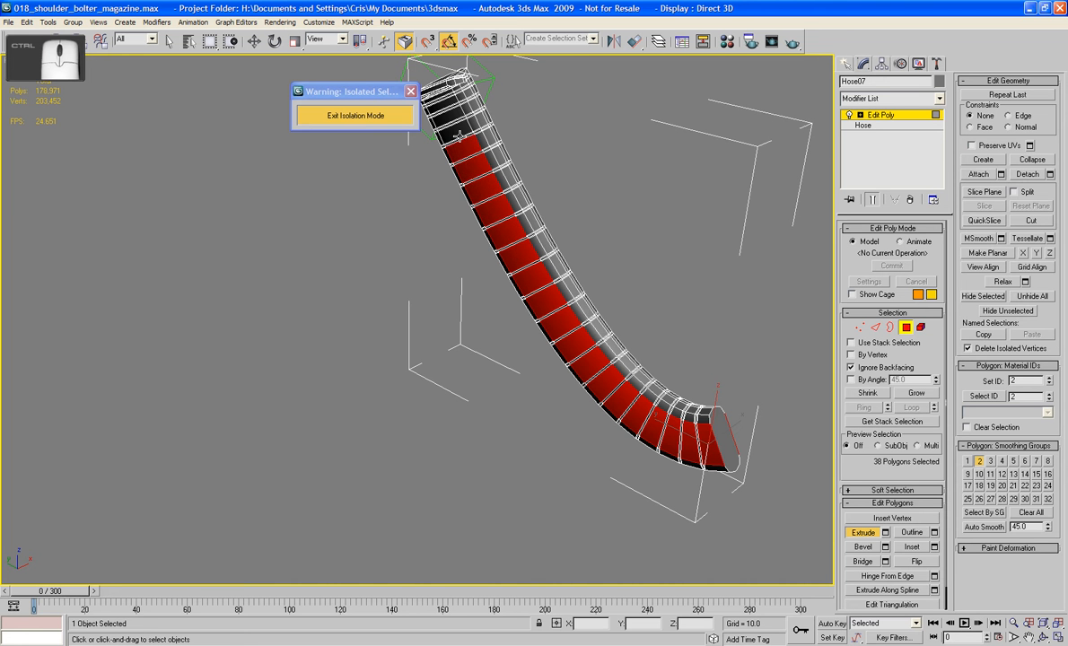
{"action": "left_click", "coordinate": [444, 110], "text": "ctrl"}
- Turn off Ignore Backfacing and bevel the selected polygons on both sides of the hose into inset panels
{"action": "middle_click_drag", "start_coordinate": [547, 118], "coordinate": [558, 207], "text": "alt"}
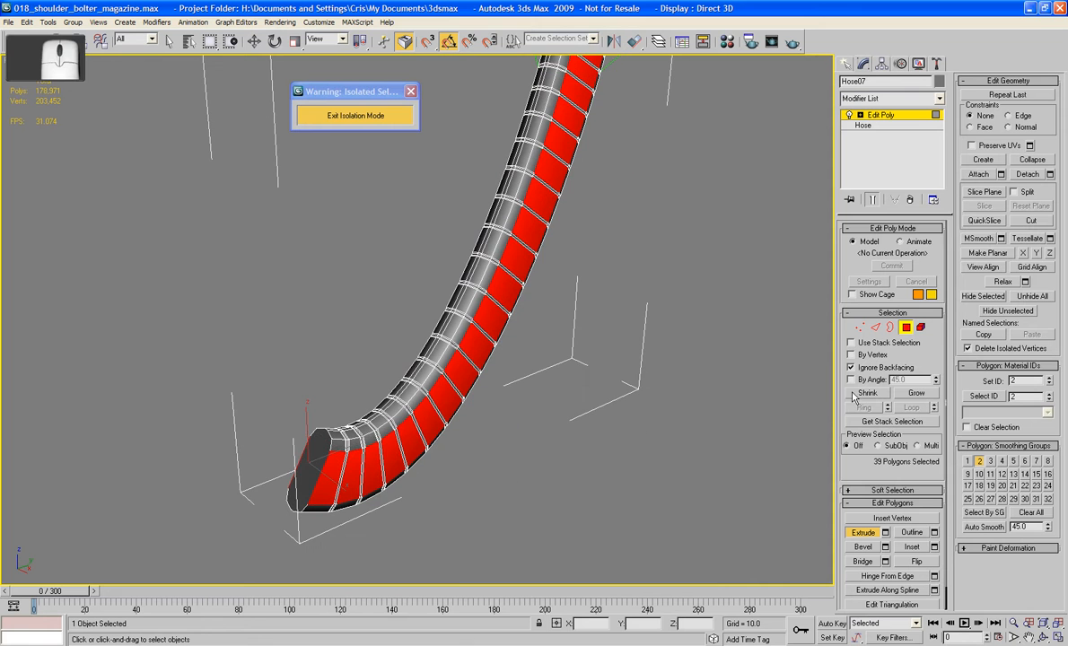
{"action": "scroll", "coordinate": [696, 364], "scroll_direction": "up", "scroll_amount": 2}
{"action": "middle_click_drag", "start_coordinate": [696, 364], "coordinate": [694, 235]}
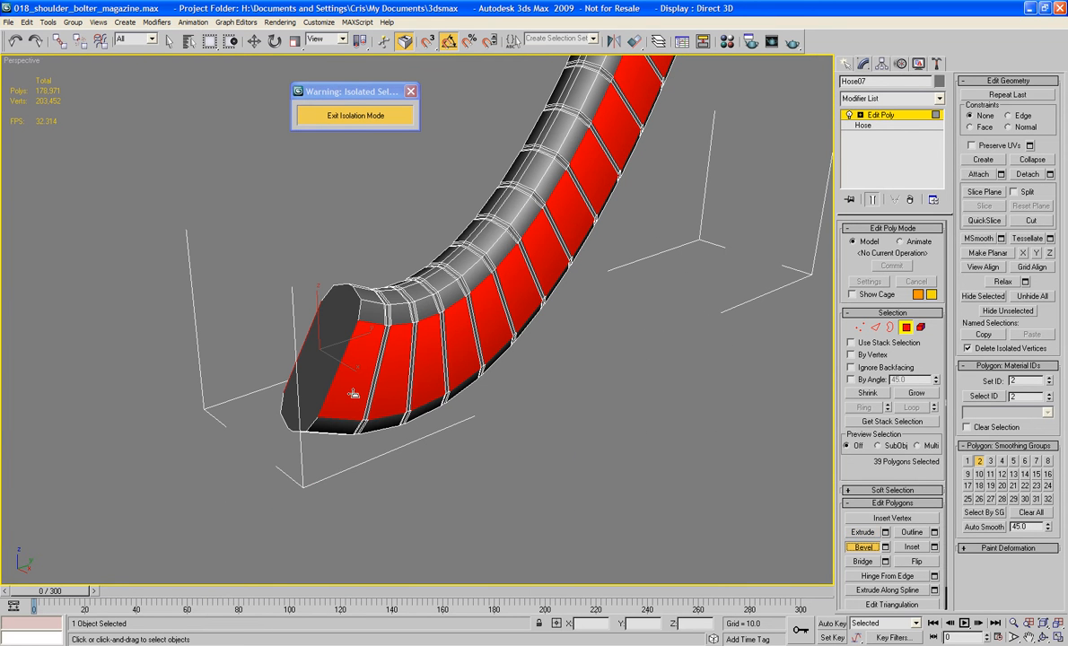
{"action": "left_click_drag", "start_coordinate": [351, 388], "coordinate": [363, 386]}
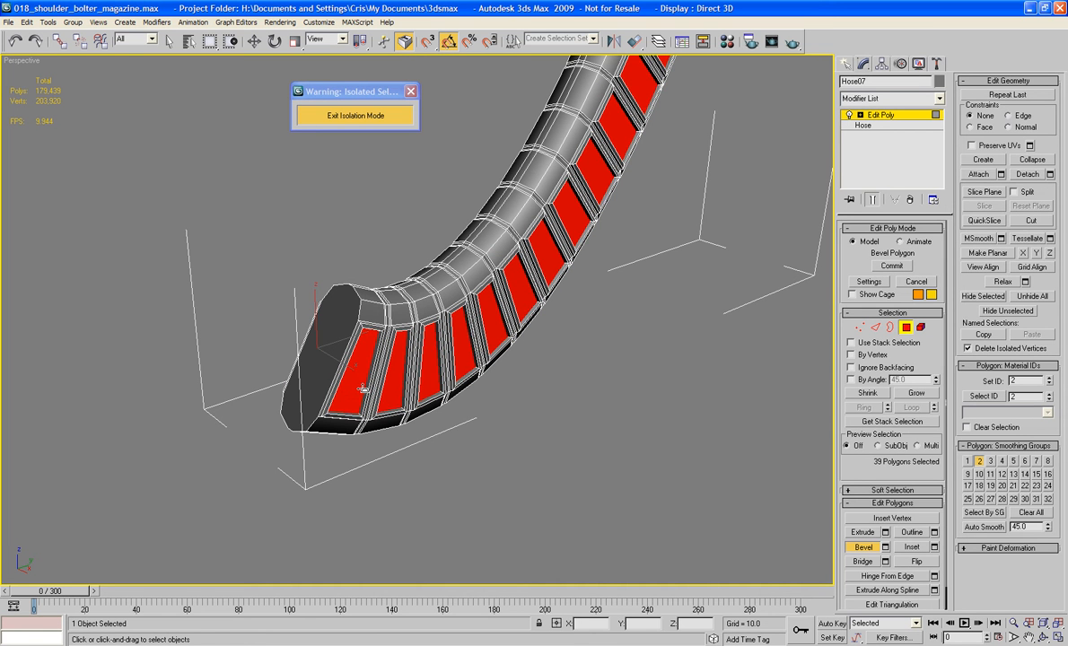
{"action": "left_click", "coordinate": [362, 389]}
- Leave polygon editing on the hose and exit isolation mode
{"action": "left_click", "coordinate": [655, 442]}
{"action": "left_click", "coordinate": [907, 327]}
{"action": "key", "text": "w"}
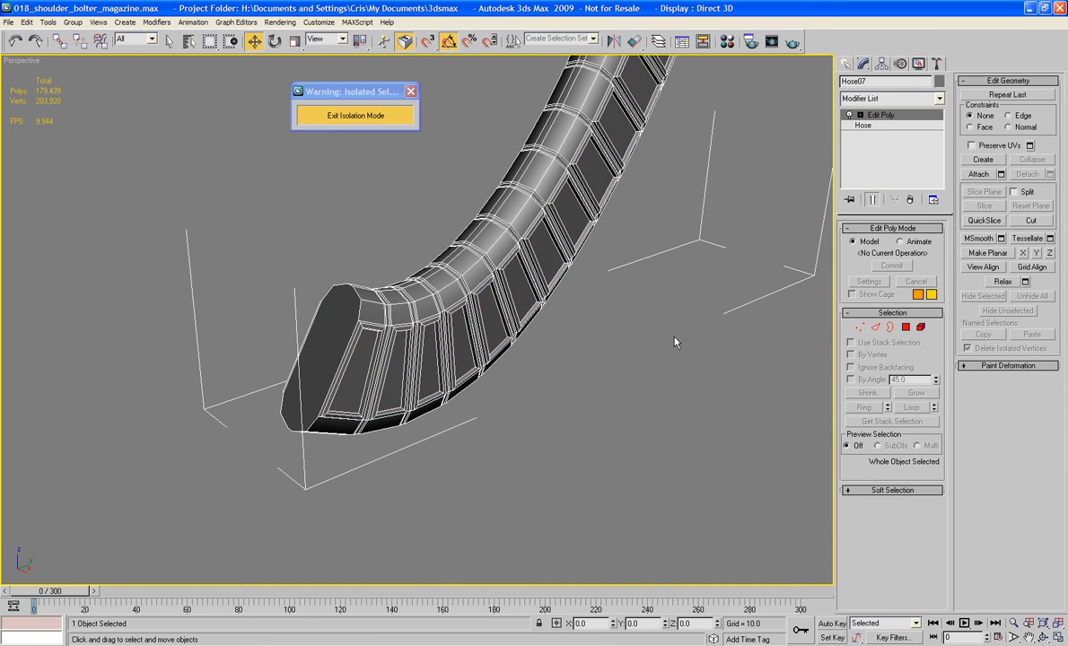
{"action": "middle_click_drag", "start_coordinate": [675, 342], "coordinate": [632, 291], "text": "alt"}
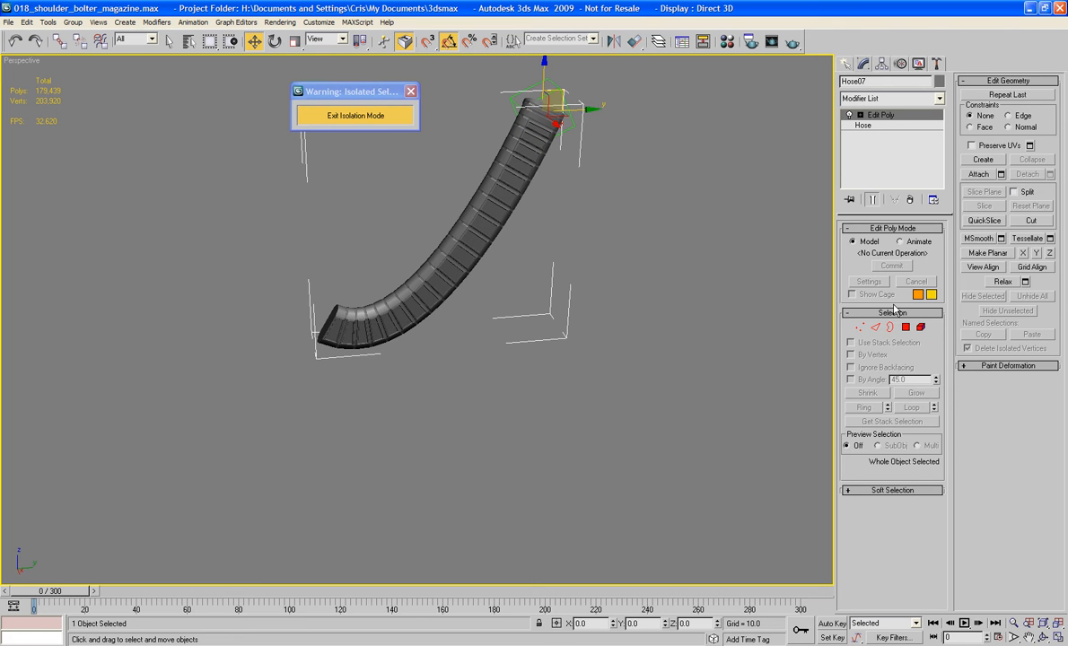
{"action": "left_click", "coordinate": [399, 120]}
- Select the dummy helper at the hose's lower end and rotate it so the hose end tilts more upright against the gun
{"action": "middle_click_drag", "start_coordinate": [532, 509], "coordinate": [608, 489]}
{"action": "scroll", "coordinate": [609, 489], "scroll_direction": "up", "scroll_amount": 6}
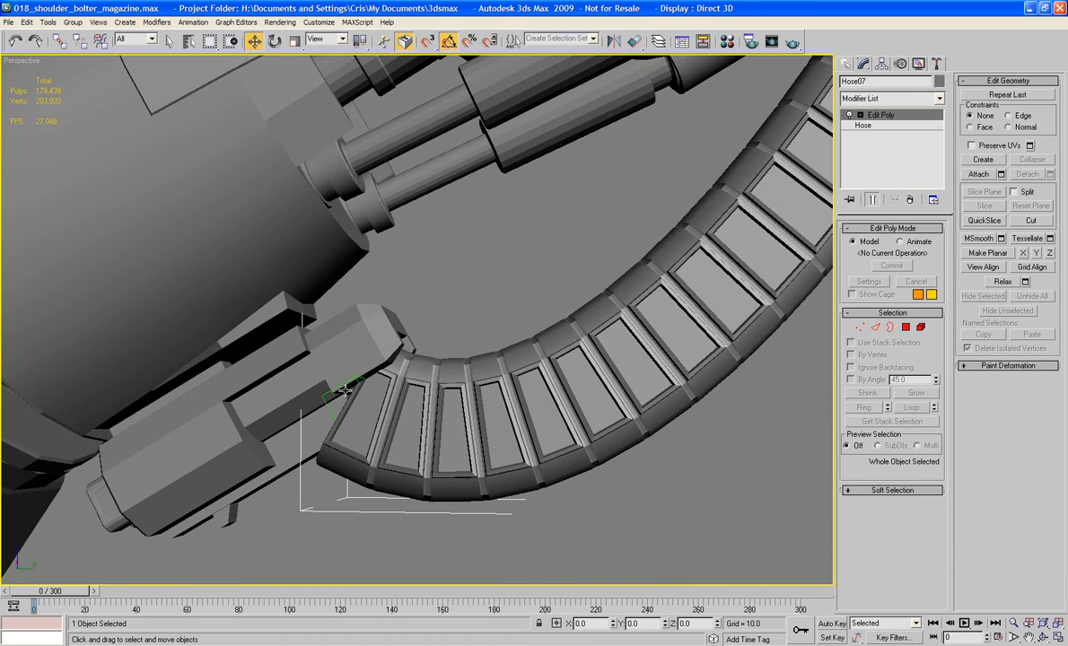
{"action": "left_click", "coordinate": [344, 390]}
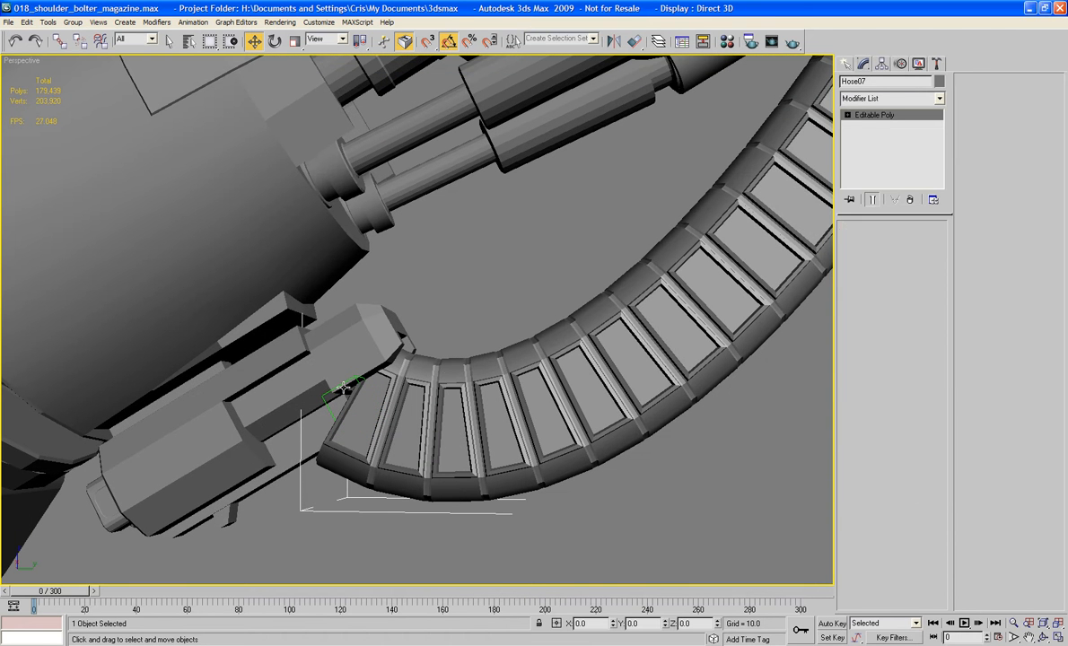
{"action": "left_click", "coordinate": [368, 403]}
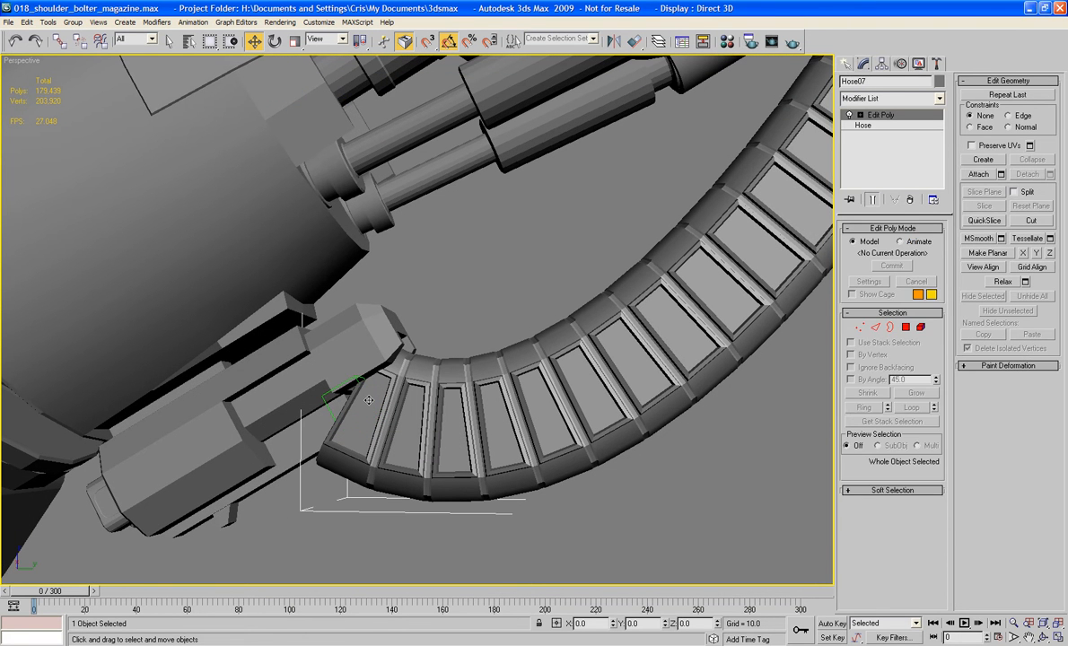
{"action": "left_click", "coordinate": [368, 400]}
{"action": "left_click", "coordinate": [273, 41]}
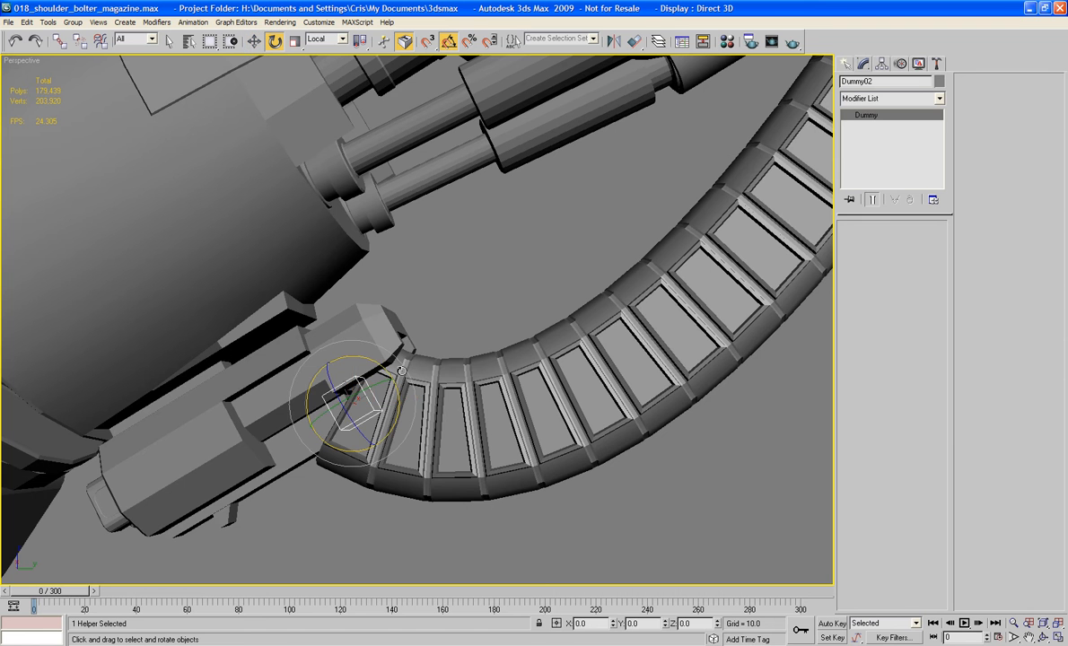
{"action": "left_click_drag", "start_coordinate": [397, 405], "coordinate": [404, 419]}
- Move the lower dummy outward from the gun along Y, to about Y -21.074
{"action": "left_click", "coordinate": [254, 43]}
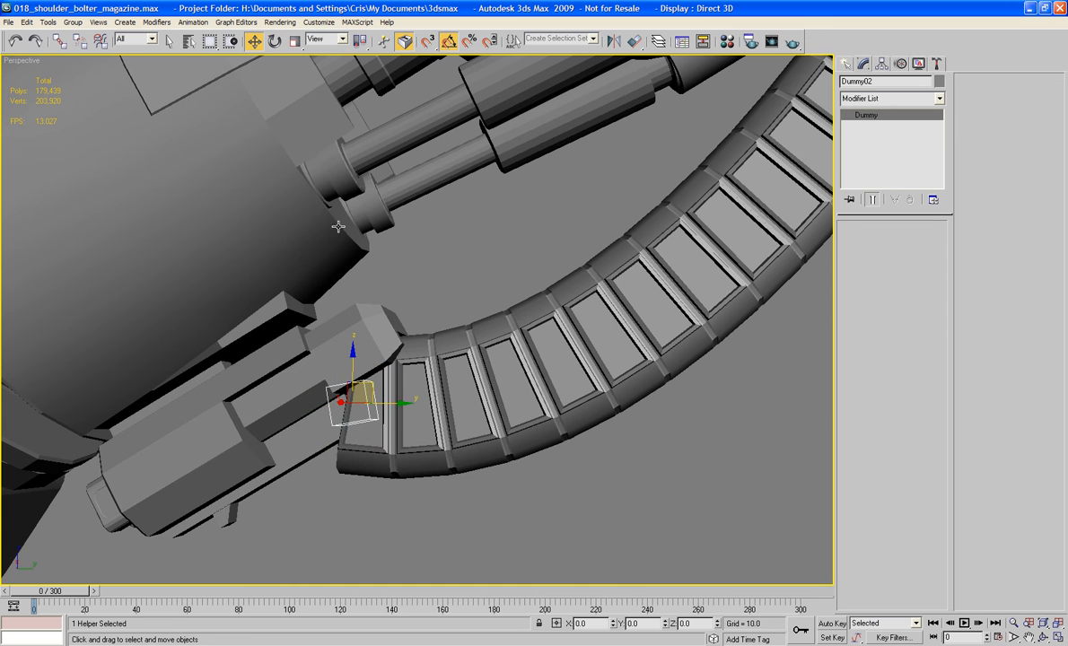
{"action": "left_click_drag", "start_coordinate": [372, 384], "coordinate": [391, 384]}
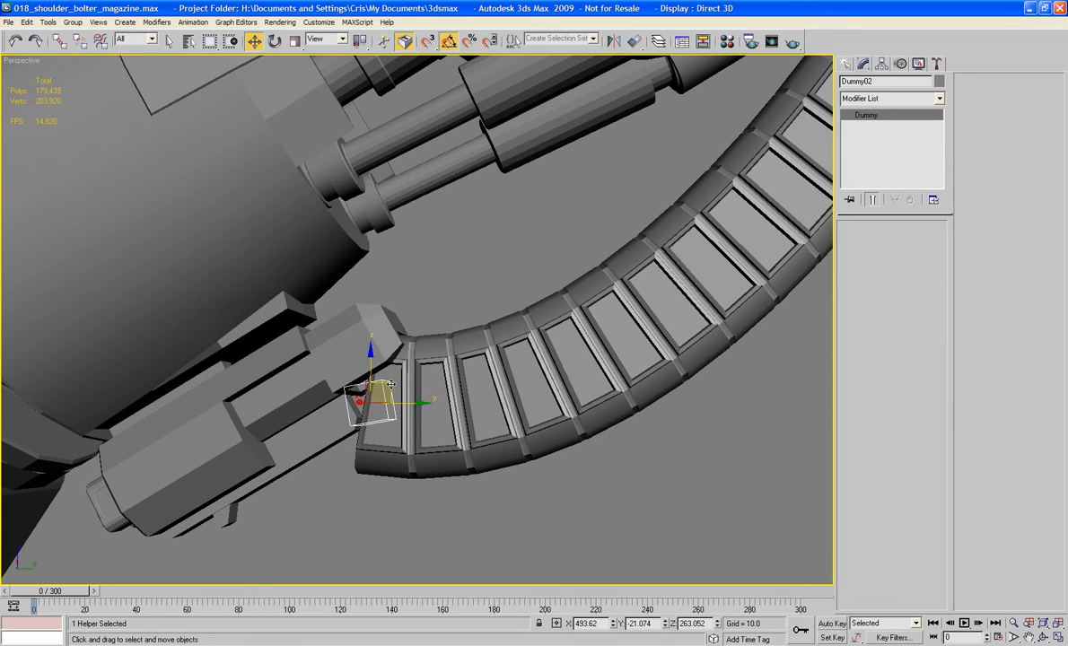
{"action": "scroll", "coordinate": [432, 372], "scroll_direction": "down", "scroll_amount": 10}
{"action": "key", "text": "z"}
{"action": "scroll", "coordinate": [421, 364], "scroll_direction": "down", "scroll_amount": 8}
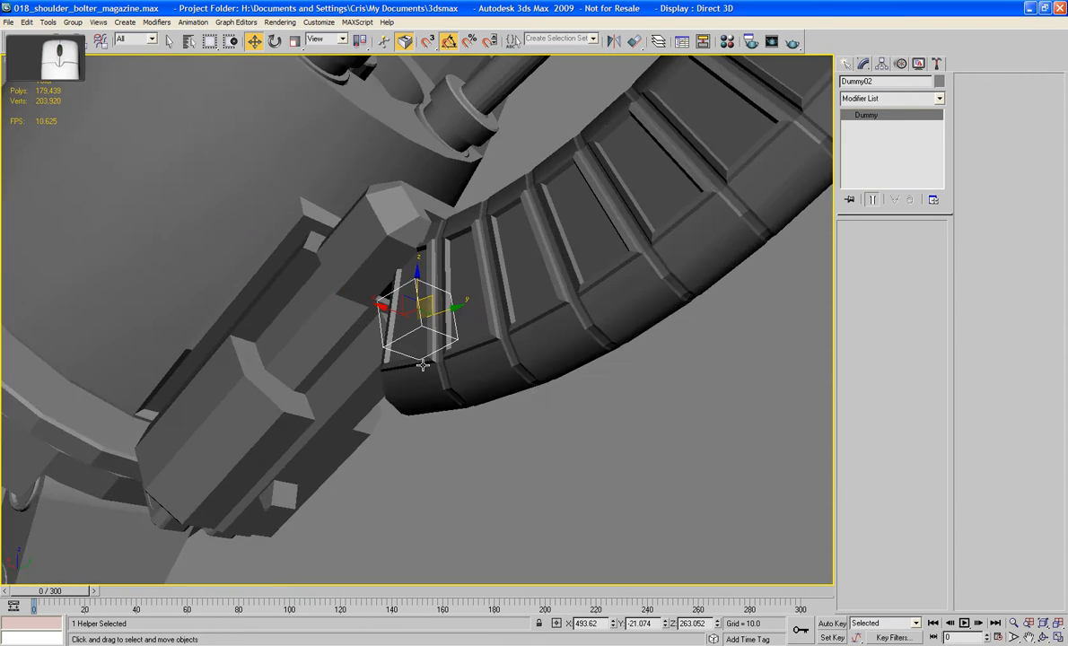
- Select the hose, open its base Hose level while accepting the topology warning, and pin the modifier stack
{"action": "middle_click_drag", "start_coordinate": [422, 365], "coordinate": [466, 450], "text": "alt"}
{"action": "scroll", "coordinate": [465, 450], "scroll_direction": "down", "scroll_amount": 4}
{"action": "middle_click_drag", "start_coordinate": [465, 504], "coordinate": [431, 412], "text": "alt"}
{"action": "left_click", "coordinate": [427, 345]}
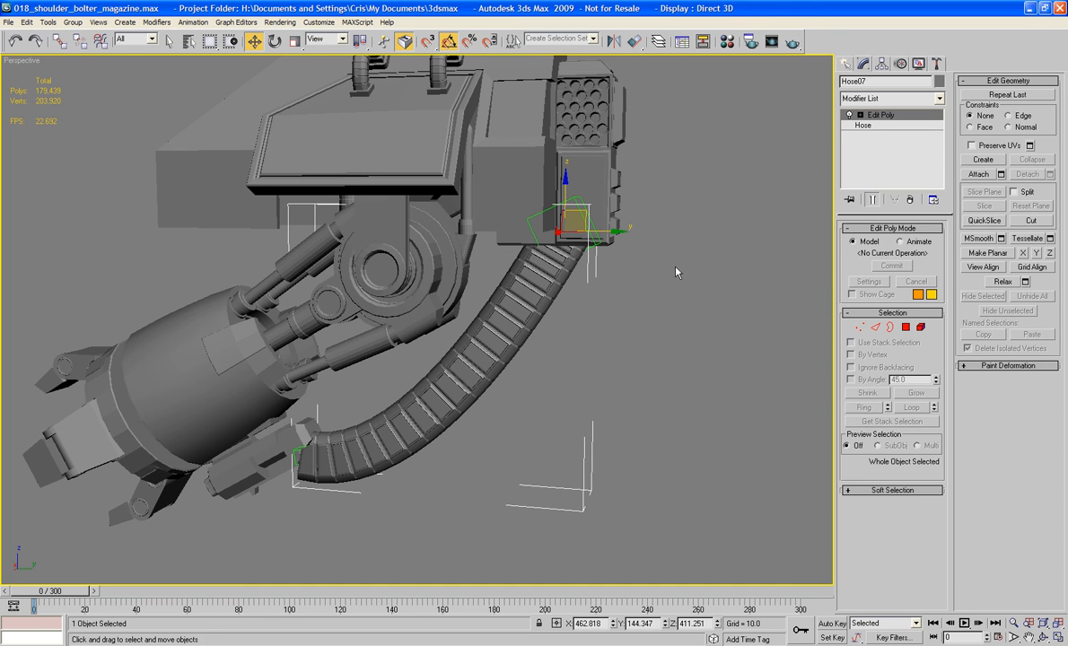
{"action": "left_click", "coordinate": [878, 127]}
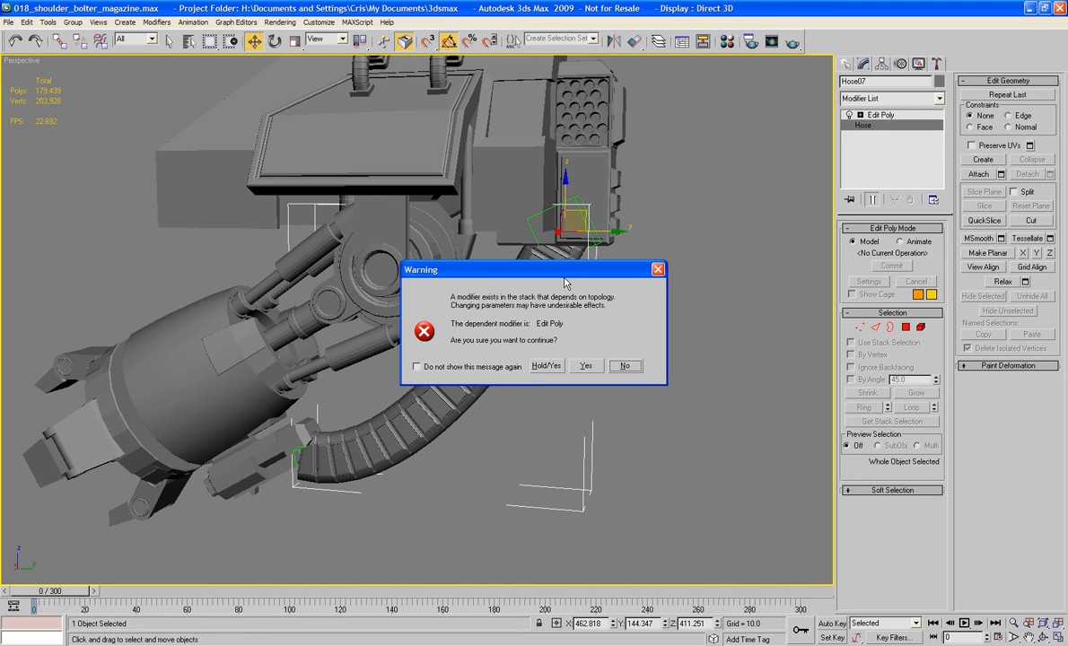
{"action": "left_click_drag", "start_coordinate": [565, 273], "coordinate": [353, 158]}
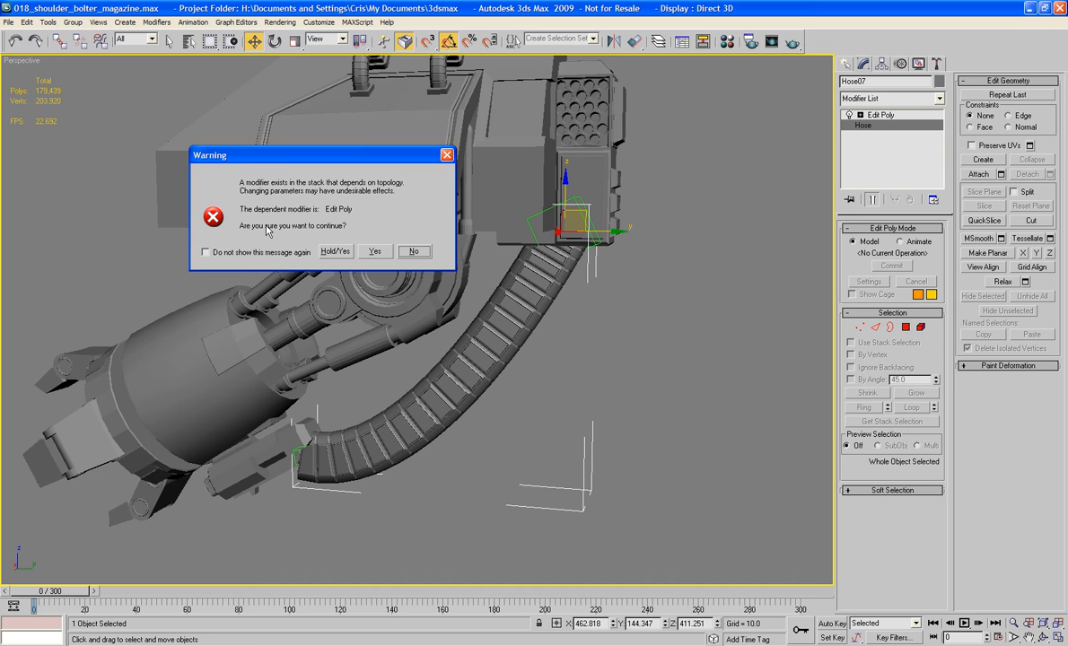
{"action": "left_click", "coordinate": [372, 252]}
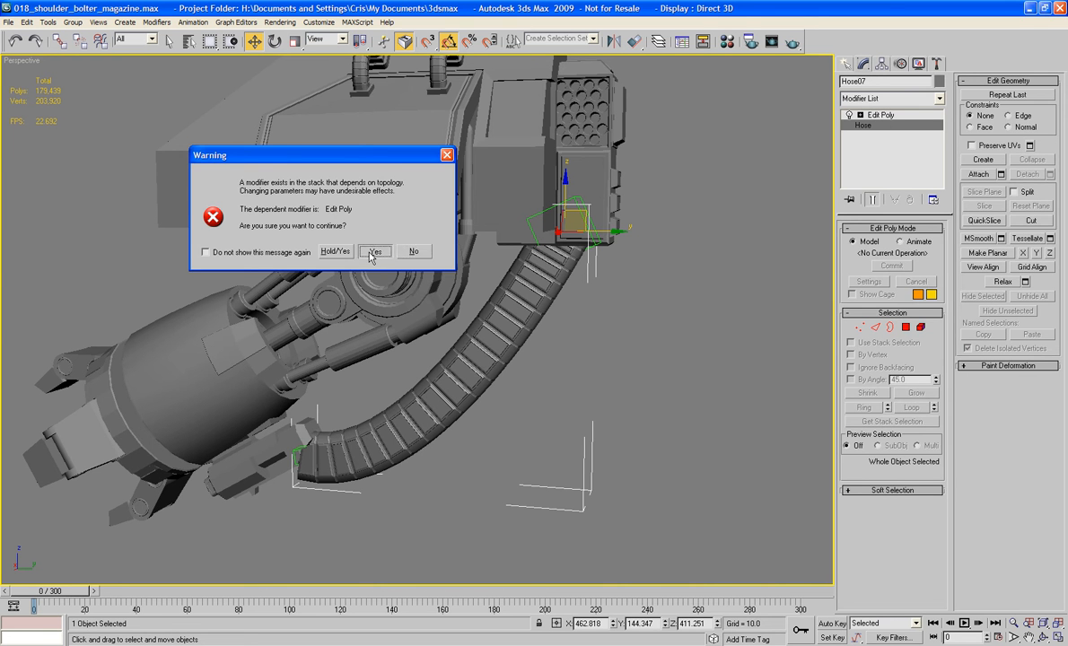
{"action": "left_click", "coordinate": [850, 199]}
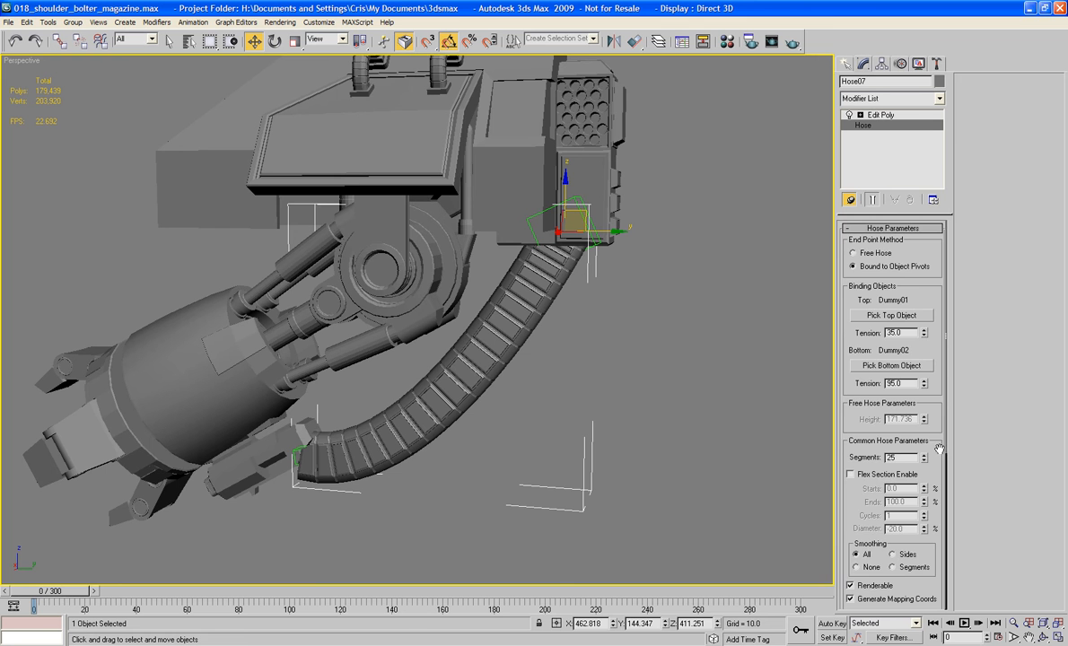
- Try a hose width of 11.728 with a fillet of 1.764, and undo the shape changes
{"action": "left_click_drag", "start_coordinate": [939, 449], "coordinate": [935, 153]}
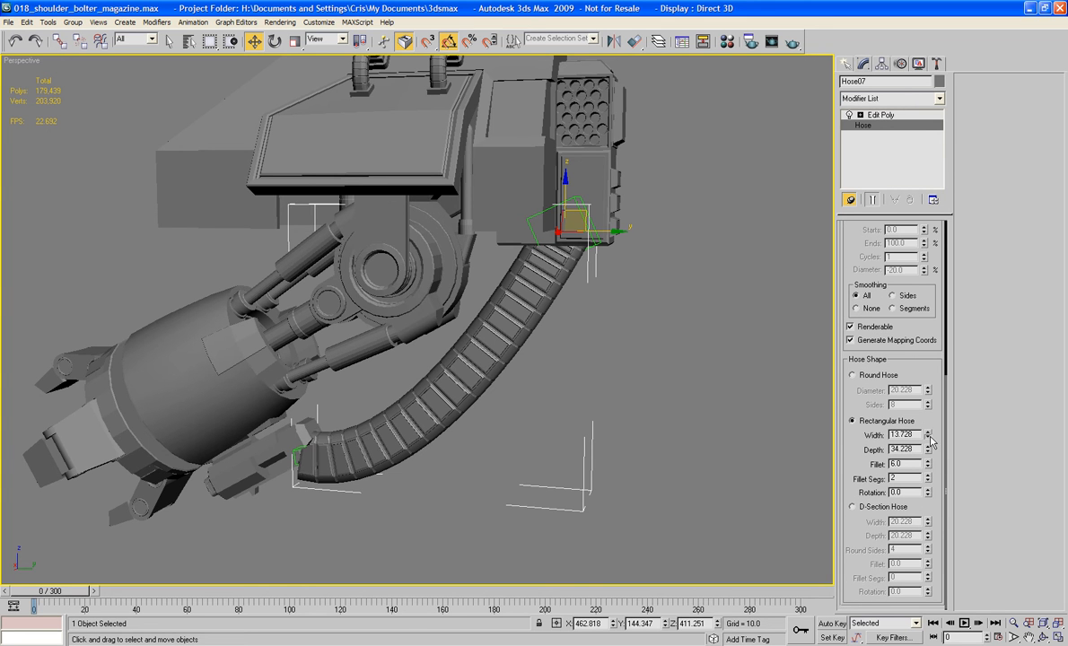
{"action": "mouse_move", "coordinate": [929, 436]}
{"action": "left_mouse_down"}
{"action": "mouse_move", "coordinate": [929, 462]}
{"action": "mouse_move", "coordinate": [934, 421]}
{"action": "mouse_move", "coordinate": [946, 472]}
{"action": "mouse_move", "coordinate": [944, 449]}
{"action": "left_mouse_up"}
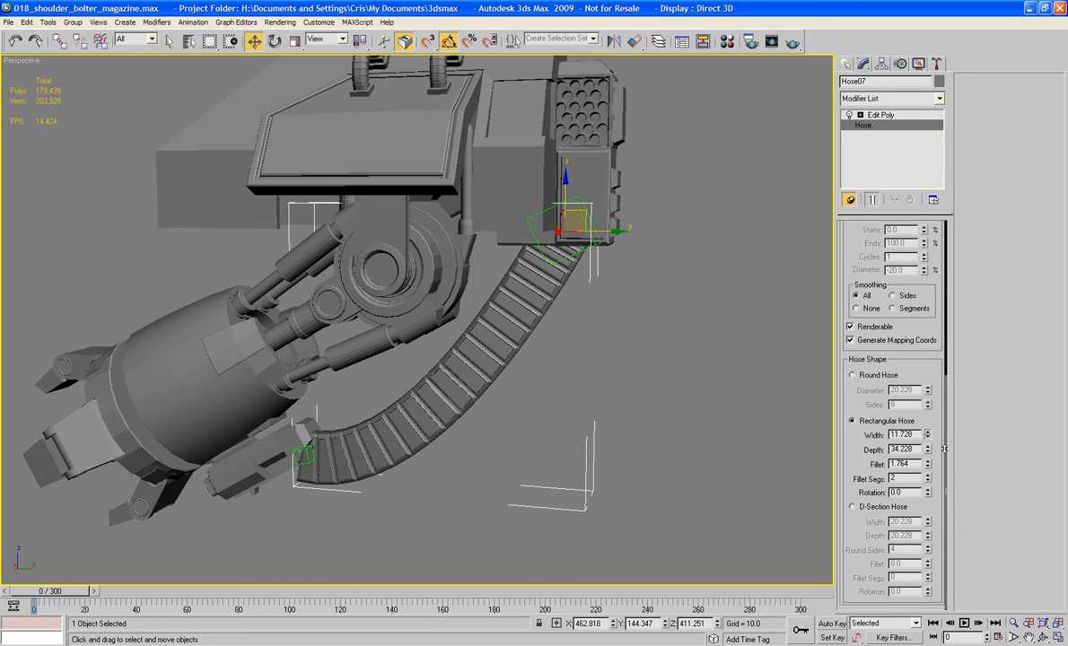
{"action": "key", "text": "ctrl+z"}
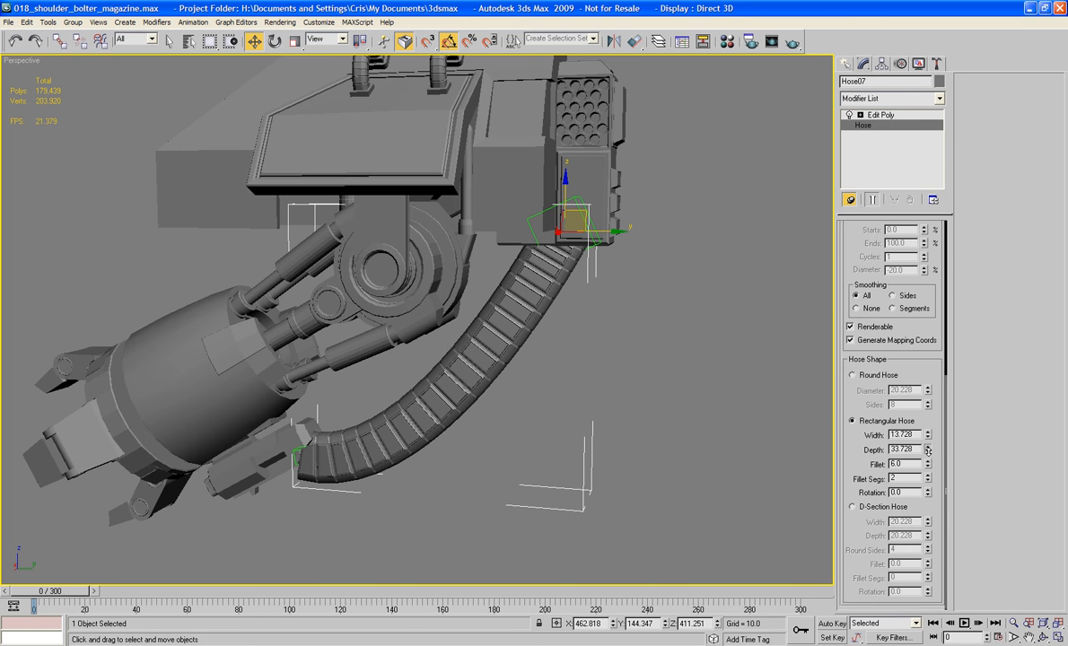
- Reduce the rectangular hose's depth to 26.528 and return to its Edit Poly level
{"action": "left_click_drag", "start_coordinate": [928, 450], "coordinate": [945, 497]}
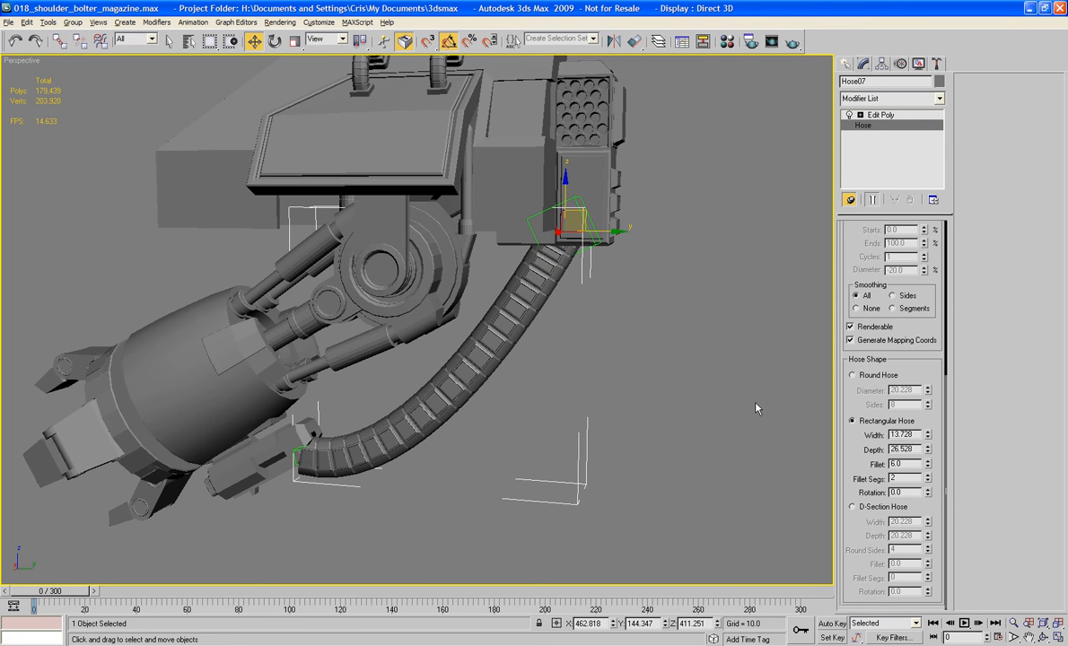
{"action": "middle_click_drag", "start_coordinate": [756, 406], "coordinate": [668, 384], "text": "alt"}
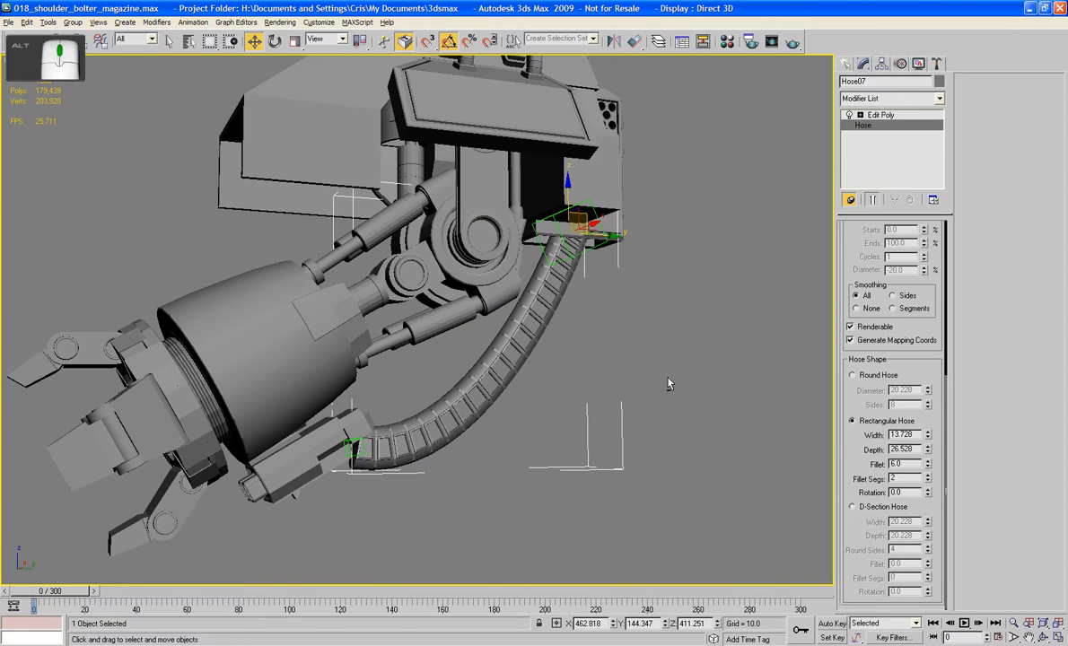
{"action": "left_click", "coordinate": [887, 115]}
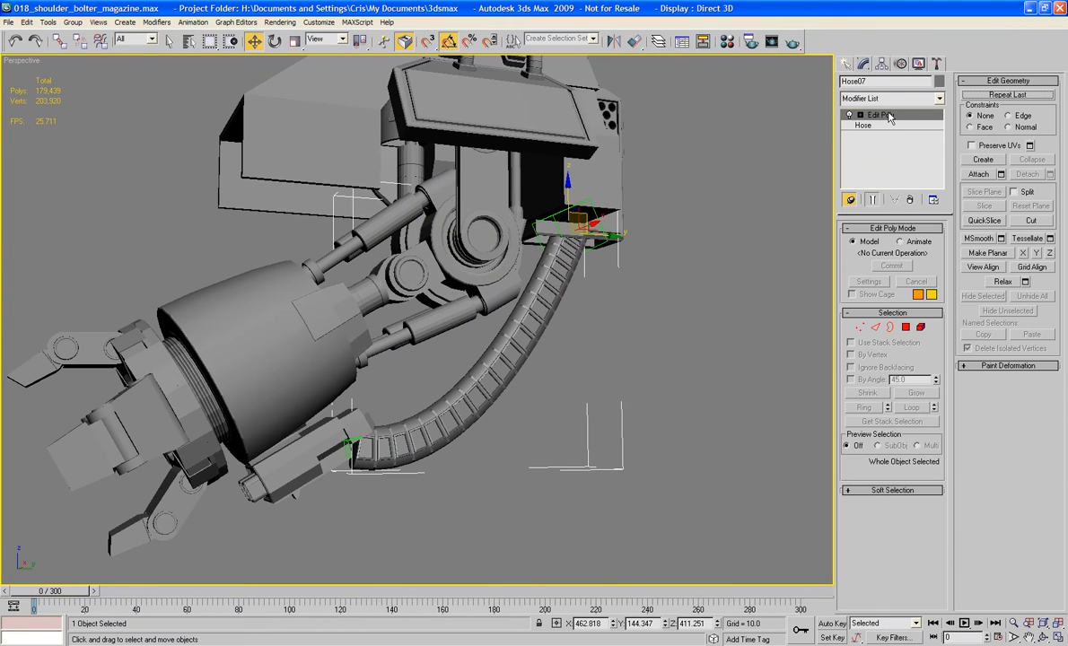
- Rotate the lower dummy to line the hose end up with the arm gun, and move it to about Y -17.746, Z 259.733
{"action": "middle_click_drag", "start_coordinate": [725, 274], "coordinate": [584, 286], "text": "alt"}
{"action": "scroll", "coordinate": [518, 265], "scroll_direction": "up", "scroll_amount": 8}
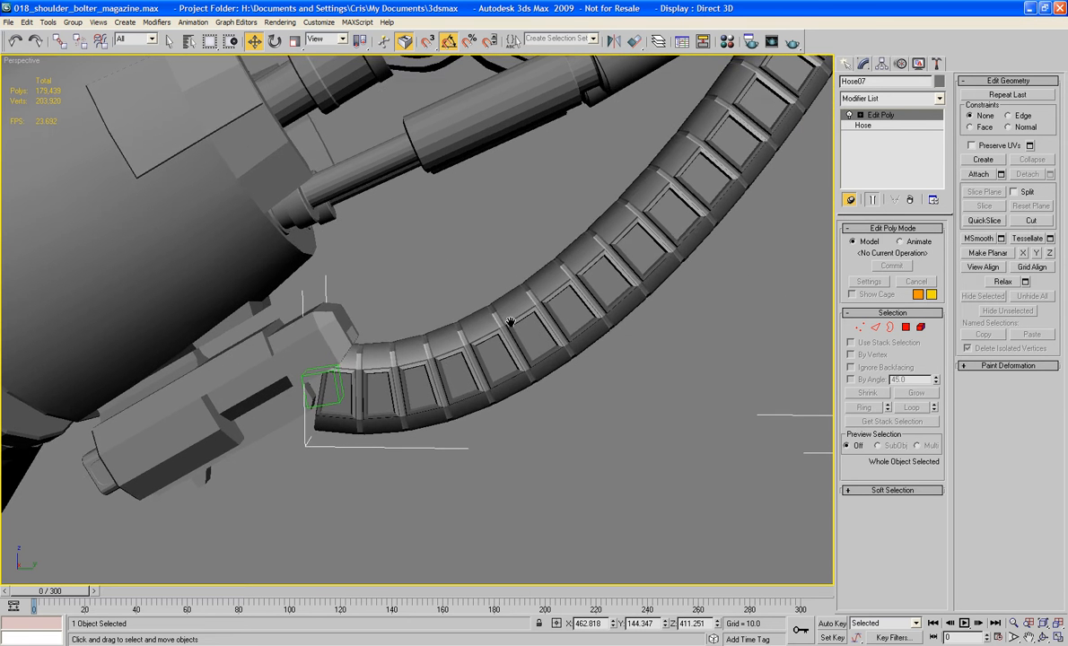
{"action": "middle_click_drag", "start_coordinate": [510, 321], "coordinate": [505, 325], "text": "alt"}
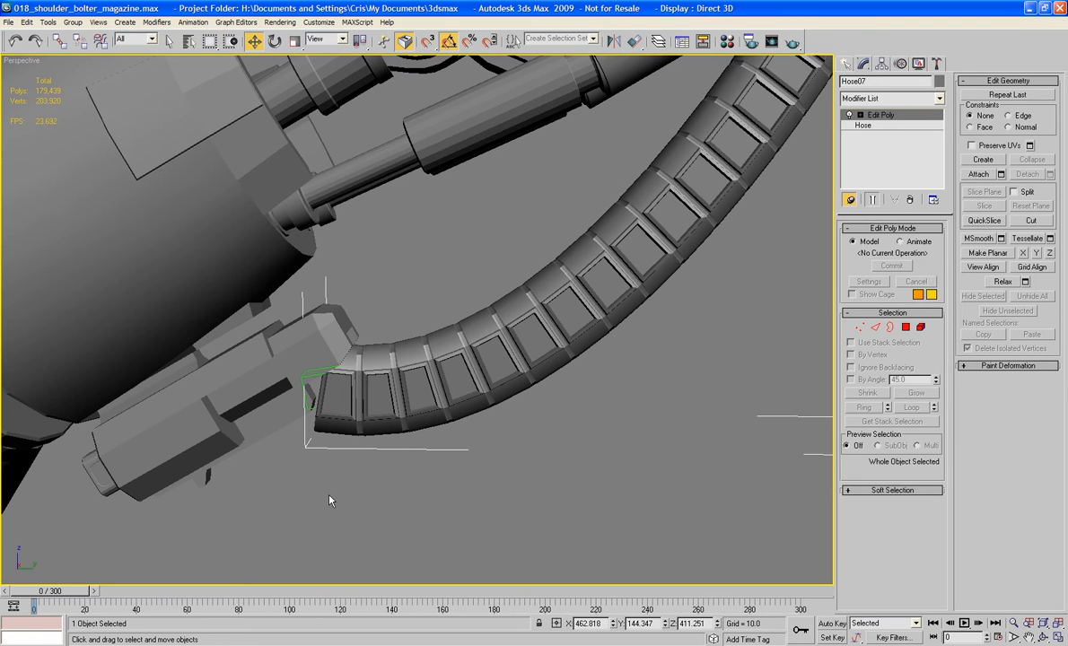
{"action": "left_click", "coordinate": [309, 407]}
{"action": "left_click", "coordinate": [311, 407]}
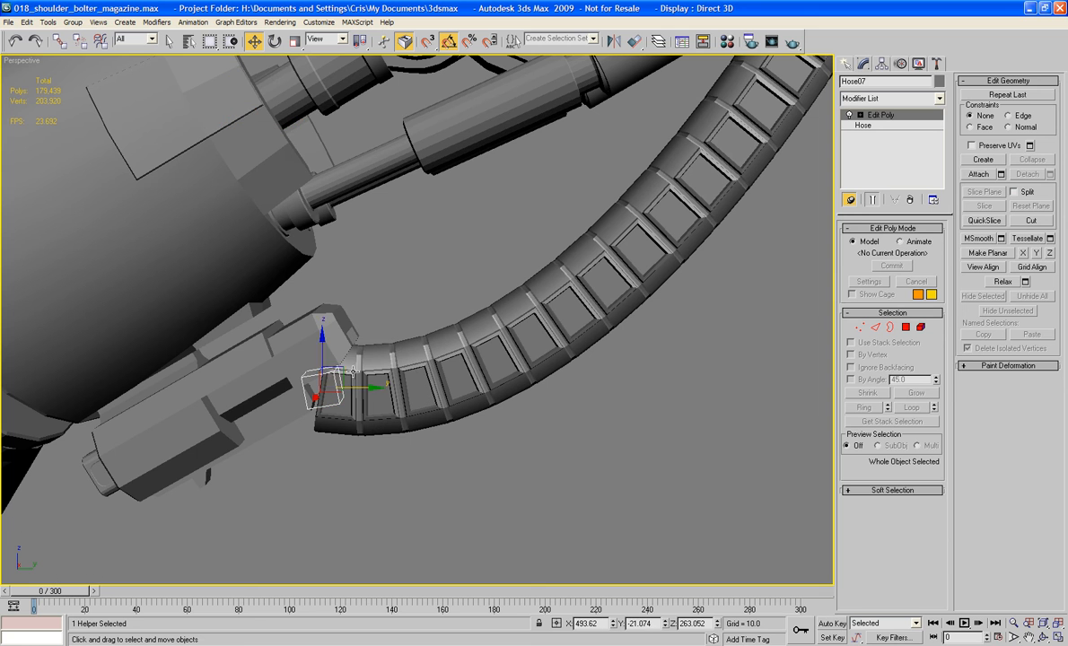
{"action": "key", "text": "e"}
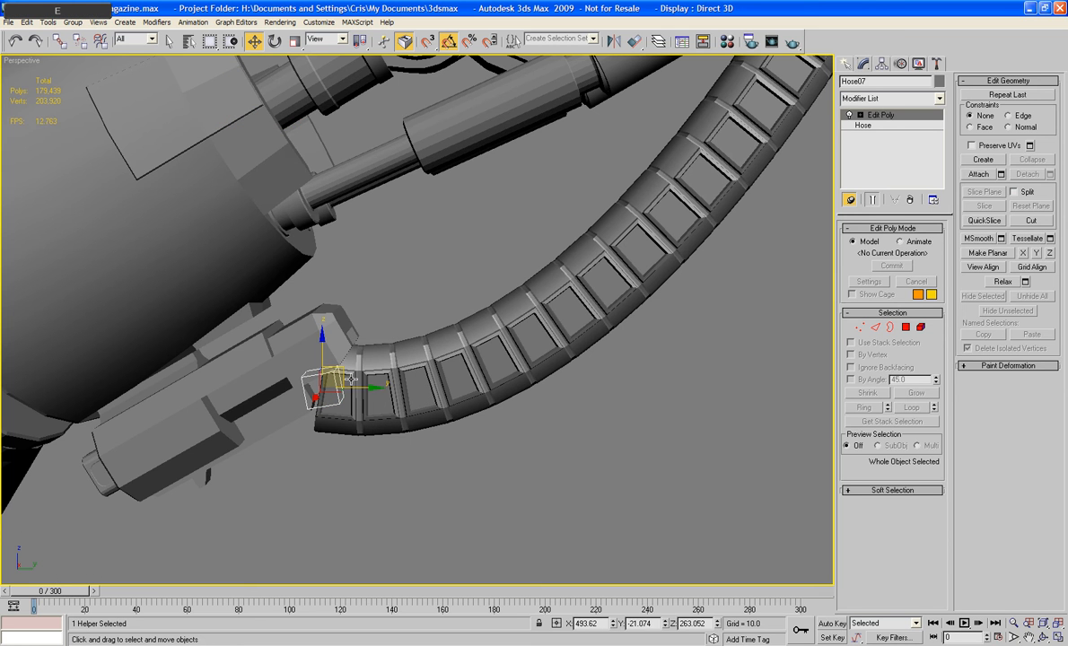
{"action": "key", "text": "w"}
{"action": "left_click", "coordinate": [275, 42]}
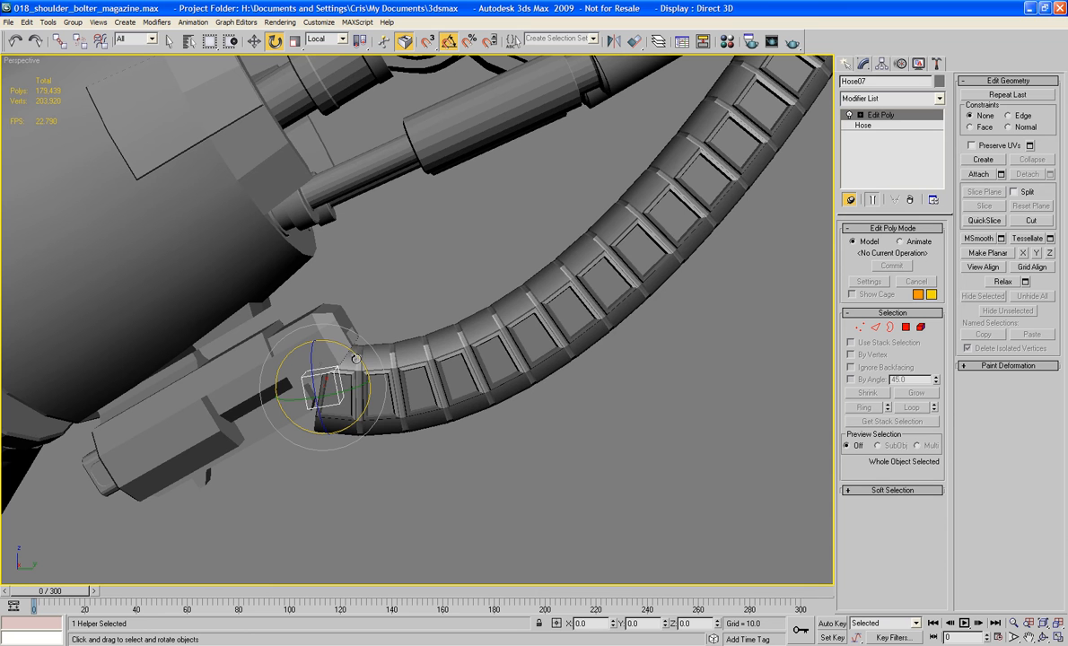
{"action": "left_click_drag", "start_coordinate": [355, 359], "coordinate": [353, 388]}
{"action": "left_click", "coordinate": [255, 43]}
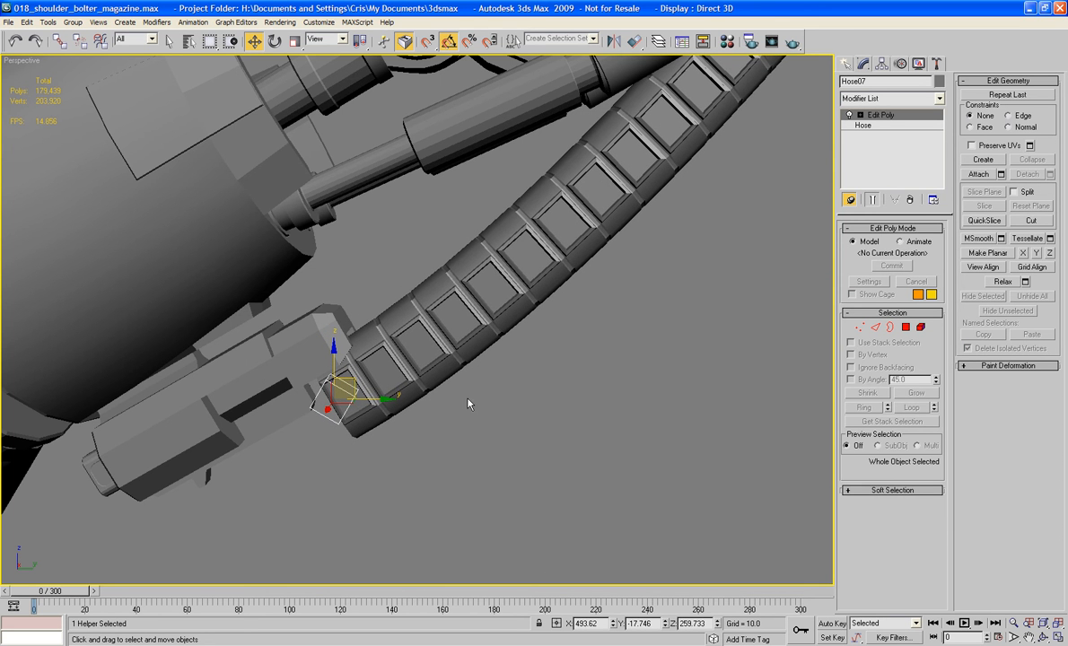
- Isolate the arm body with its gun, the hose and the lower dummy, and display edged faces
{"action": "middle_click_drag", "start_coordinate": [470, 403], "coordinate": [476, 361]}
{"action": "scroll", "coordinate": [494, 371], "scroll_direction": "down", "scroll_amount": 4}
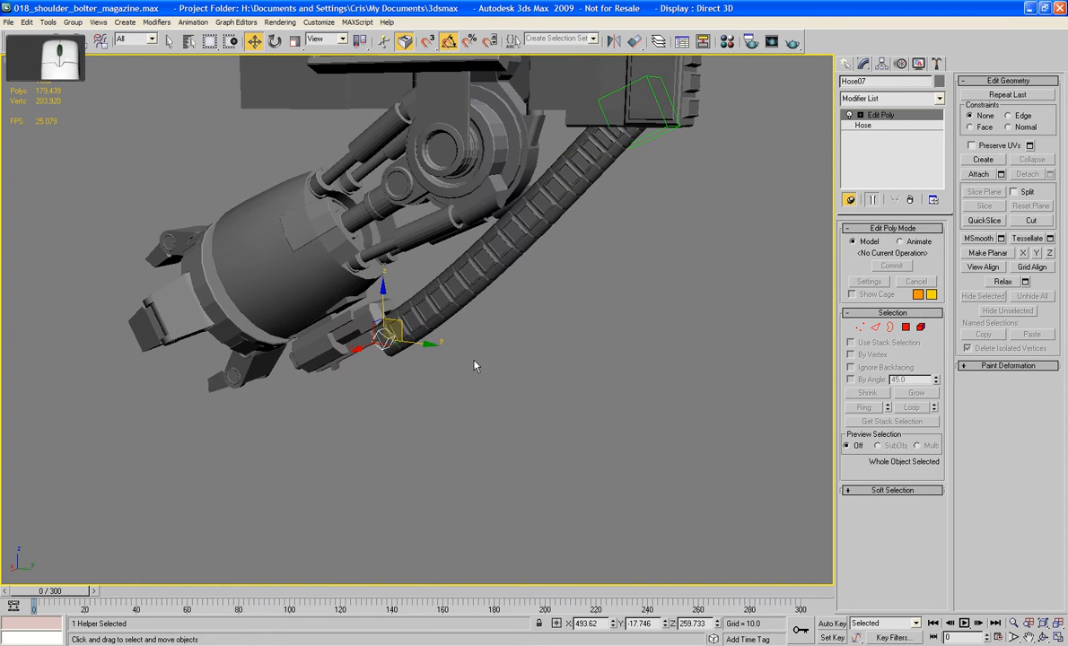
{"action": "left_click", "coordinate": [476, 361]}
{"action": "left_click_drag", "start_coordinate": [450, 387], "coordinate": [364, 305]}
{"action": "right_click", "coordinate": [372, 303]}
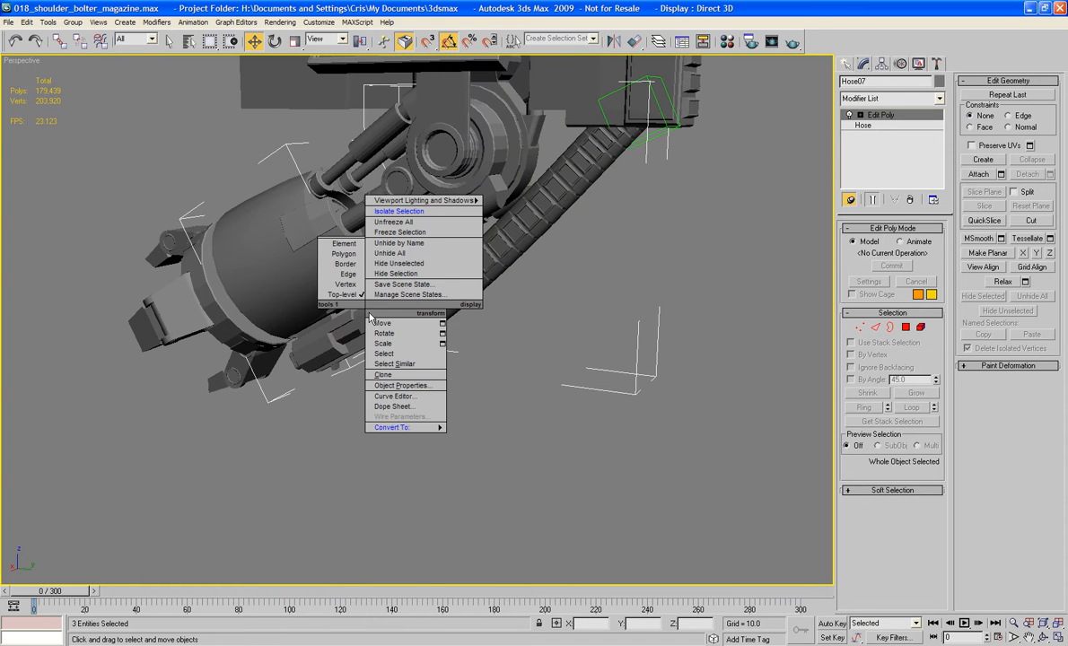
{"action": "left_click", "coordinate": [424, 209]}
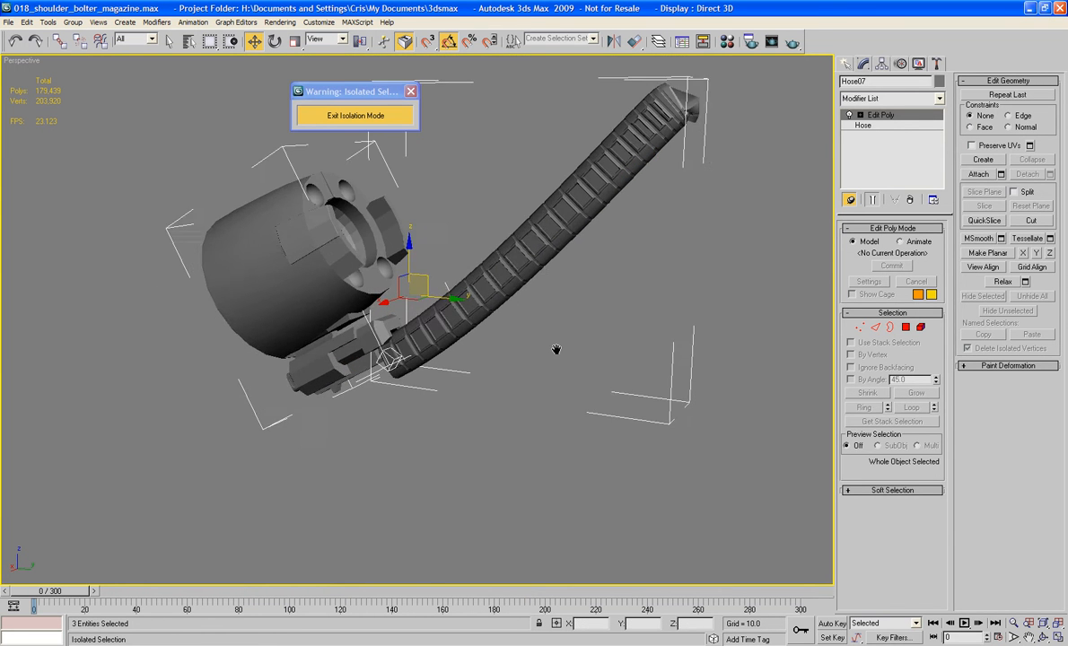
{"action": "middle_click_drag", "start_coordinate": [556, 350], "coordinate": [480, 241], "text": "alt"}
{"action": "scroll", "coordinate": [508, 281], "scroll_direction": "up", "scroll_amount": 5}
{"action": "key", "text": "F4"}
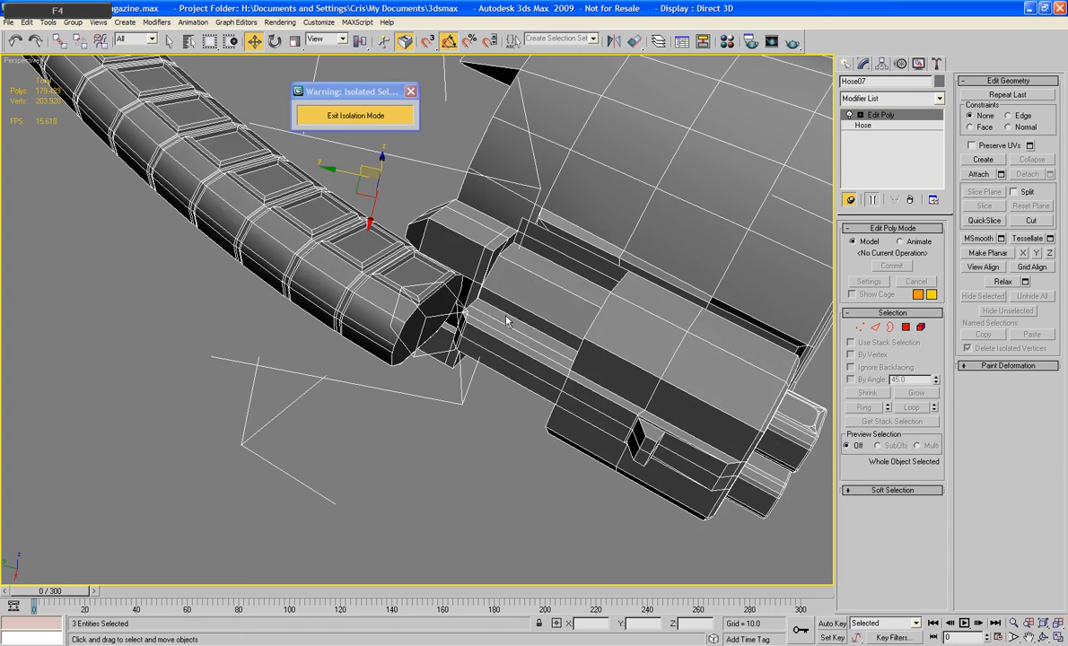
- Undo the arm body's accidental shift, convert it to an editable poly, and unpin the modifier stack with nothing selected
{"action": "mouse_move", "coordinate": [470, 292]}
{"action": "middle_mouse_down", "text": "alt"}
{"action": "mouse_move", "coordinate": [514, 426]}
{"action": "mouse_move", "coordinate": [503, 420]}
{"action": "middle_mouse_up", "text": "alt"}
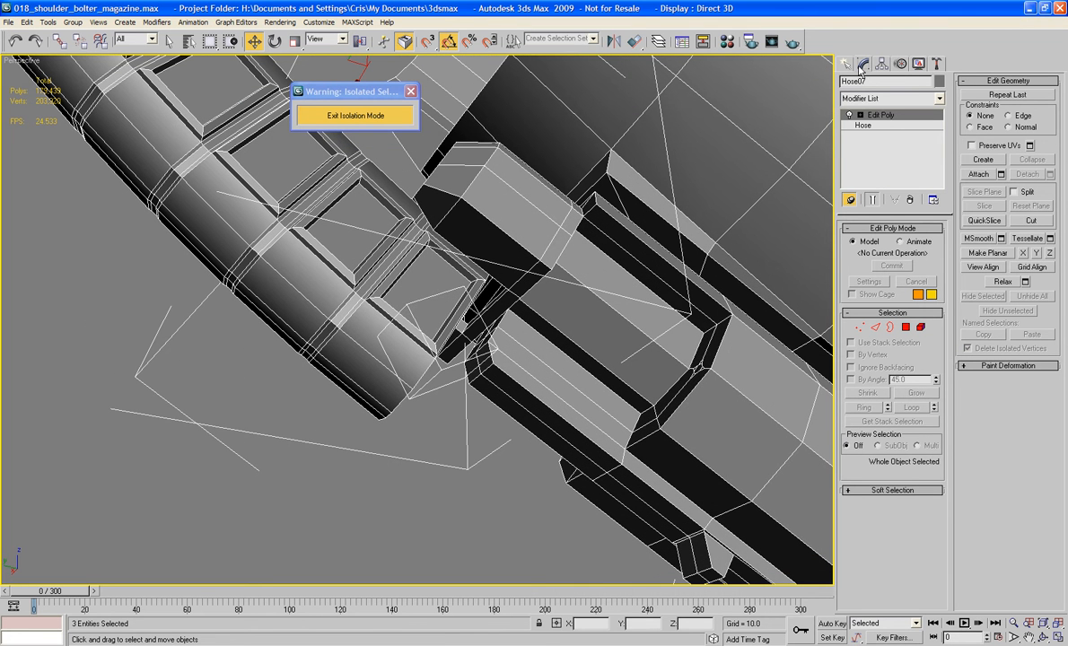
{"action": "left_click", "coordinate": [473, 386]}
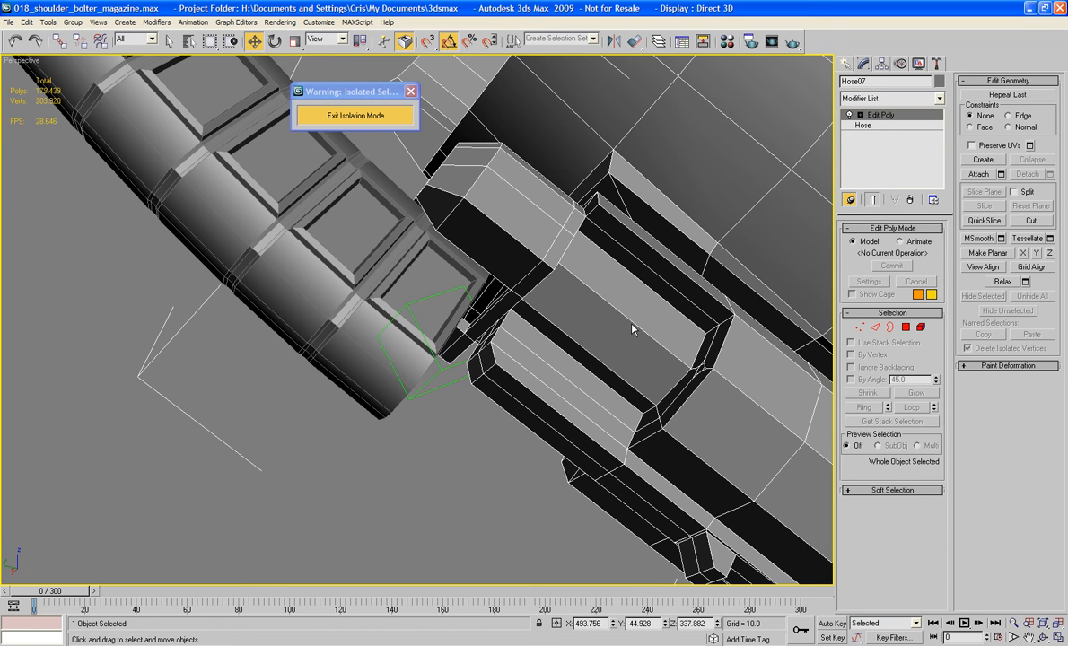
{"action": "key", "text": "ctrl+z"}
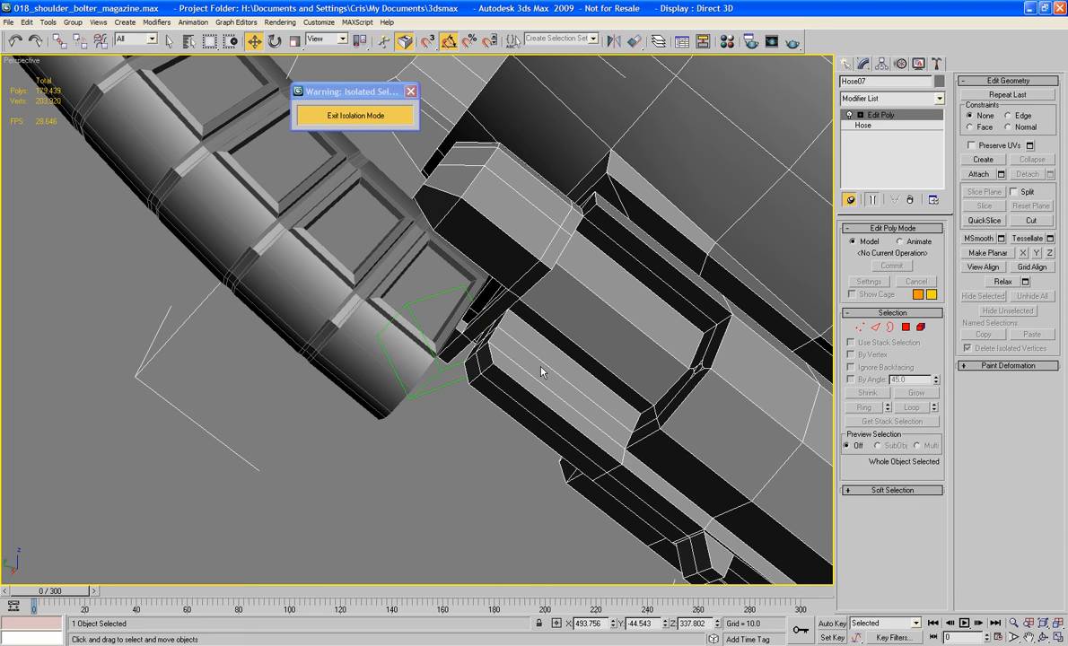
{"action": "scroll", "coordinate": [541, 373], "scroll_direction": "down", "scroll_amount": 10}
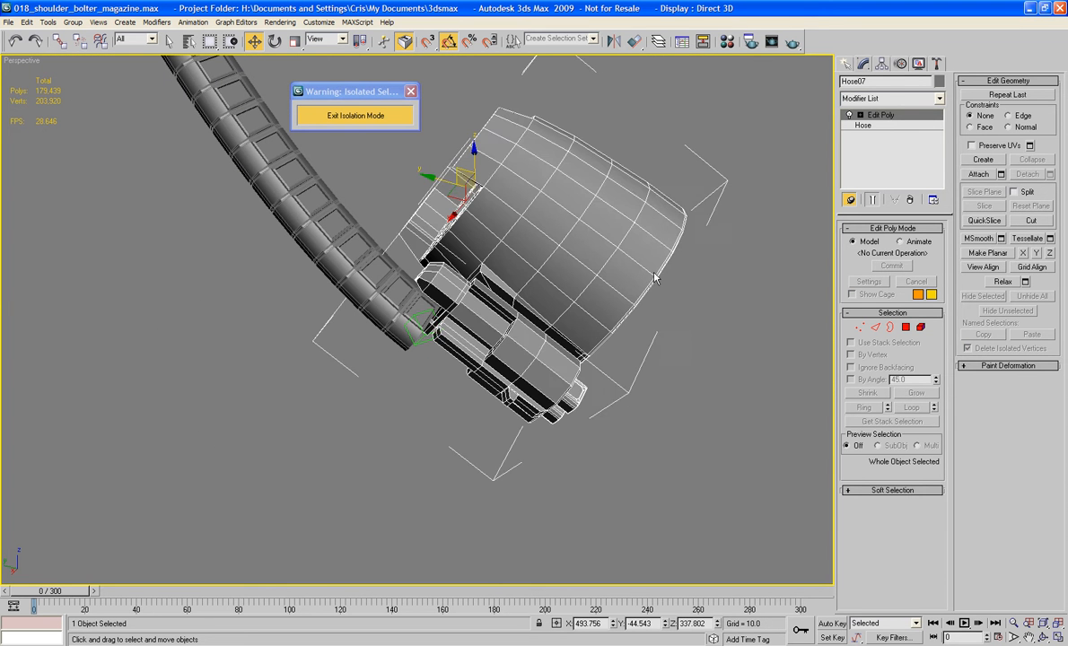
{"action": "middle_click_drag", "start_coordinate": [710, 202], "coordinate": [538, 220], "text": "alt"}
{"action": "right_click", "coordinate": [468, 221]}
{"action": "mouse_move", "coordinate": [501, 277]}
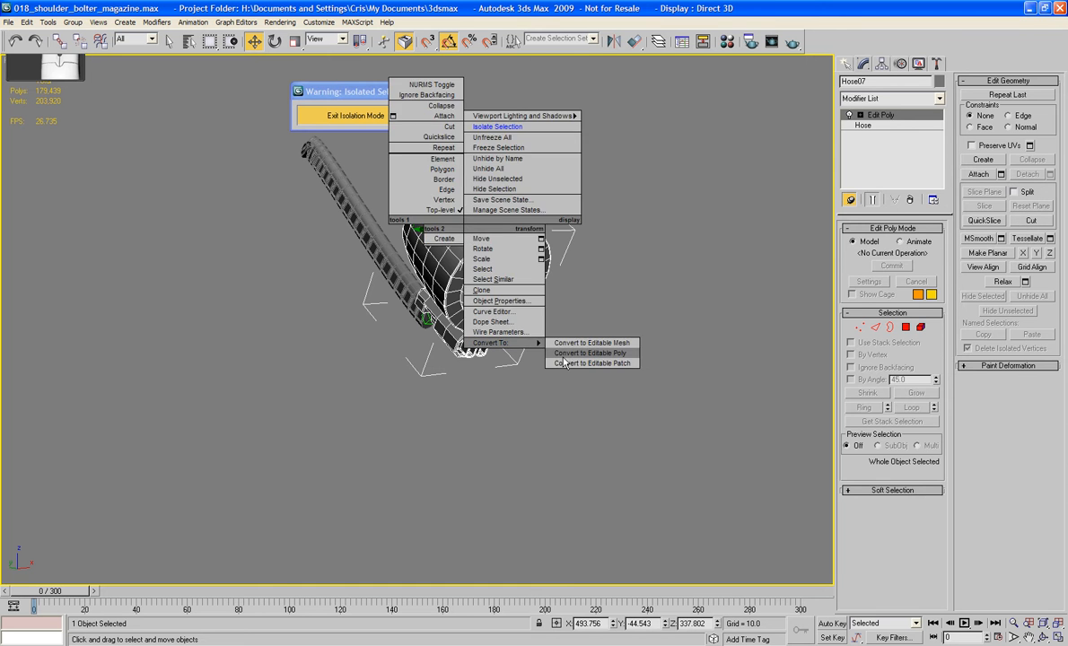
{"action": "left_click", "coordinate": [590, 288]}
{"action": "middle_click_drag", "start_coordinate": [577, 350], "coordinate": [519, 266], "text": "alt"}
{"action": "left_click", "coordinate": [481, 366]}
- Try moving the dummy at the hose's lower end down by 12.96, and undo the move
{"action": "scroll", "coordinate": [448, 352], "scroll_direction": "up", "scroll_amount": 2}
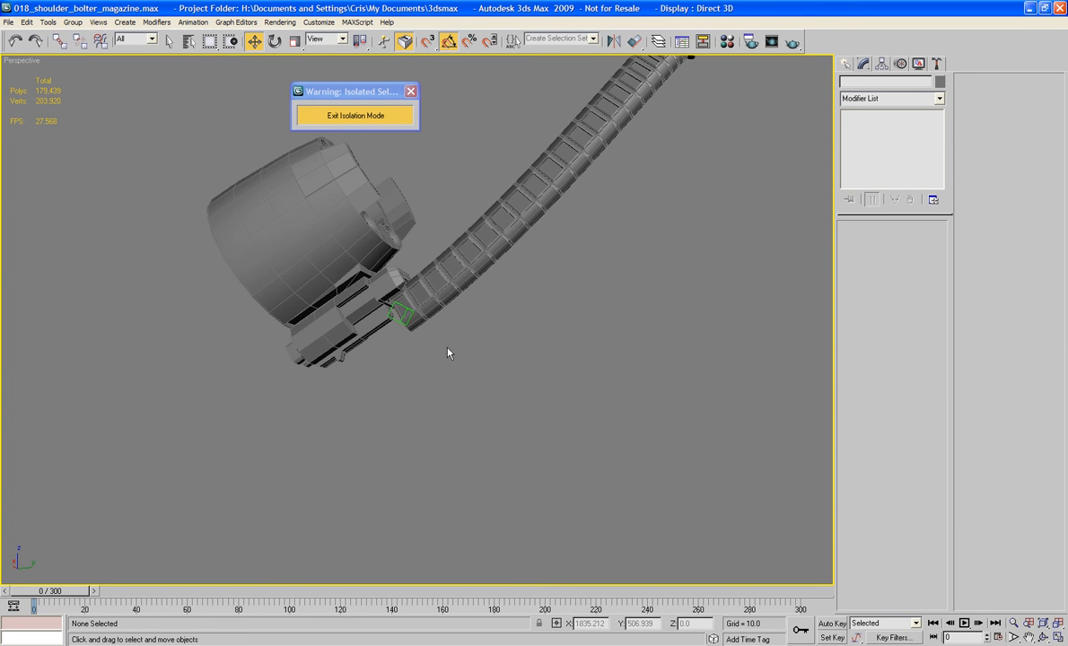
{"action": "mouse_move", "coordinate": [401, 316]}
{"action": "left_mouse_down"}
{"action": "mouse_move", "coordinate": [400, 235]}
{"action": "mouse_move", "coordinate": [401, 313]}
{"action": "mouse_move", "coordinate": [400, 298]}
{"action": "left_mouse_up"}
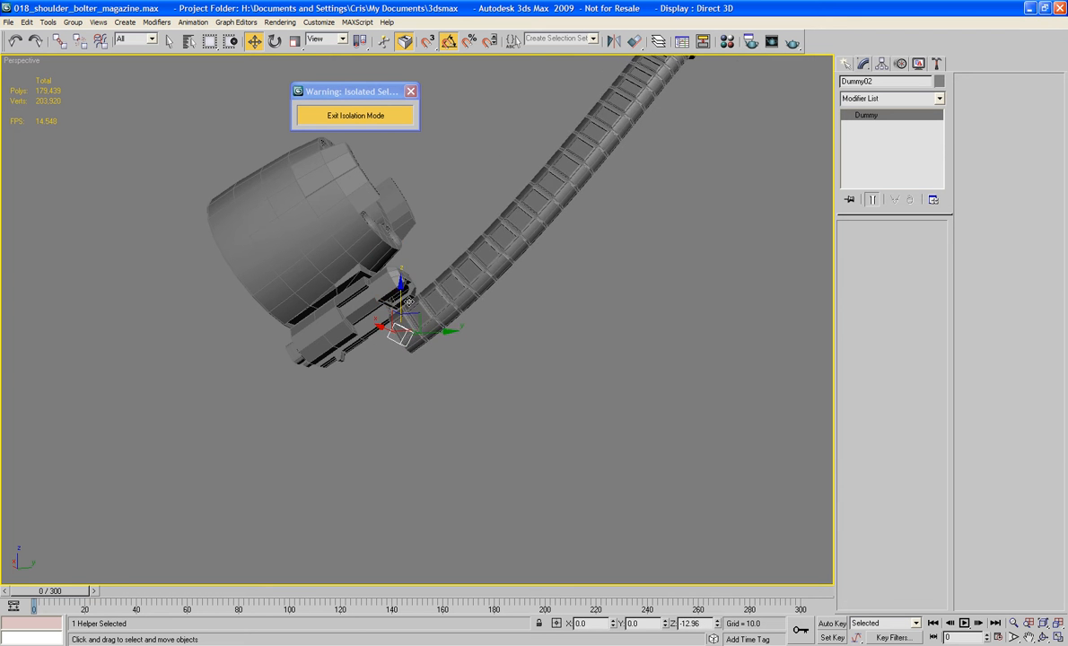
{"action": "key", "text": "ctrl+z"}
- Select the arm body with its attached gun and rename it Power_Fist
{"action": "middle_click_drag", "start_coordinate": [407, 307], "coordinate": [583, 258]}
{"action": "left_click", "coordinate": [533, 288]}
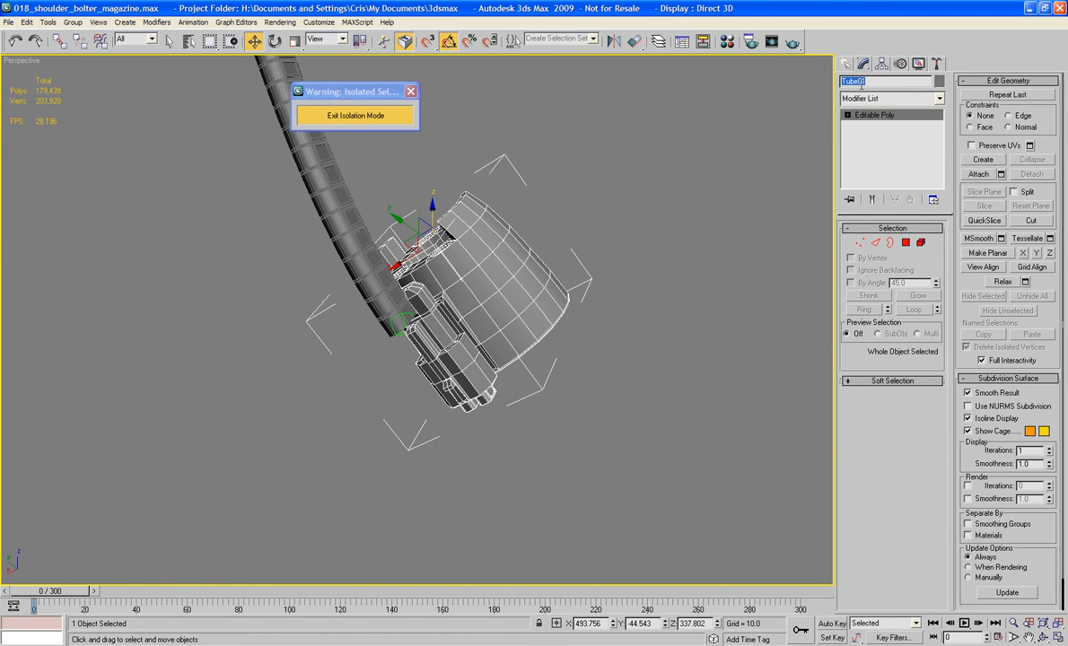
{"action": "type", "text": "Power_Fist"}
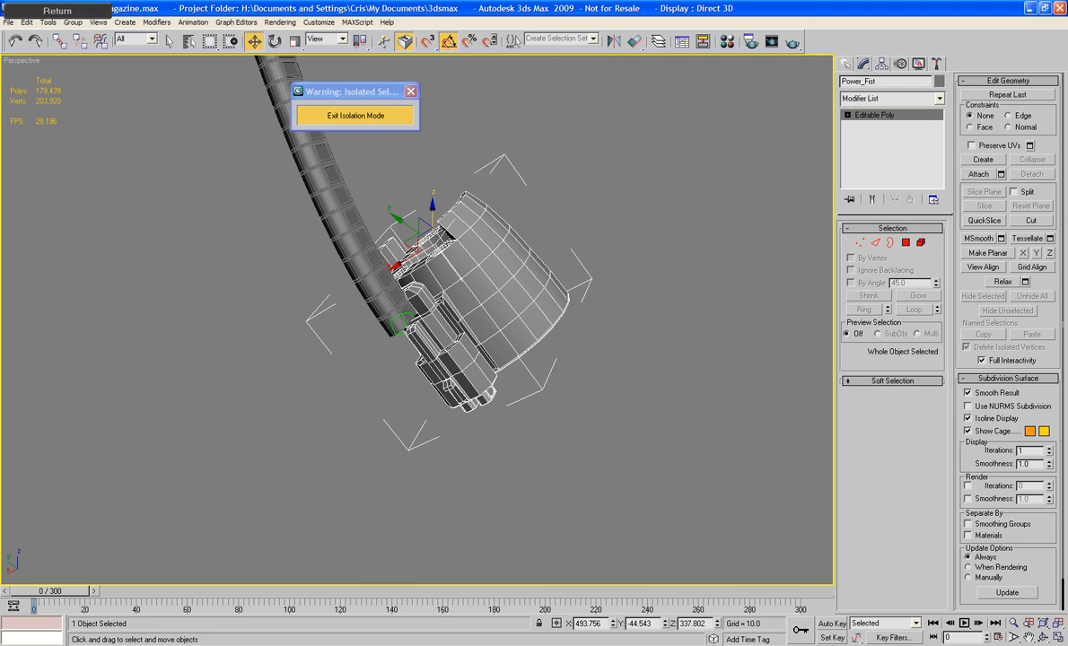
- Move the two side edges of the gun's rear block beside the hose to about X 485.95 and X 502.084
{"action": "middle_click_drag", "start_coordinate": [547, 308], "coordinate": [582, 418], "text": "alt"}
{"action": "scroll", "coordinate": [516, 373], "scroll_direction": "up", "scroll_amount": 10}
{"action": "scroll", "coordinate": [560, 404], "scroll_direction": "up", "scroll_amount": 5}
{"action": "middle_click_drag", "start_coordinate": [621, 339], "coordinate": [591, 334]}
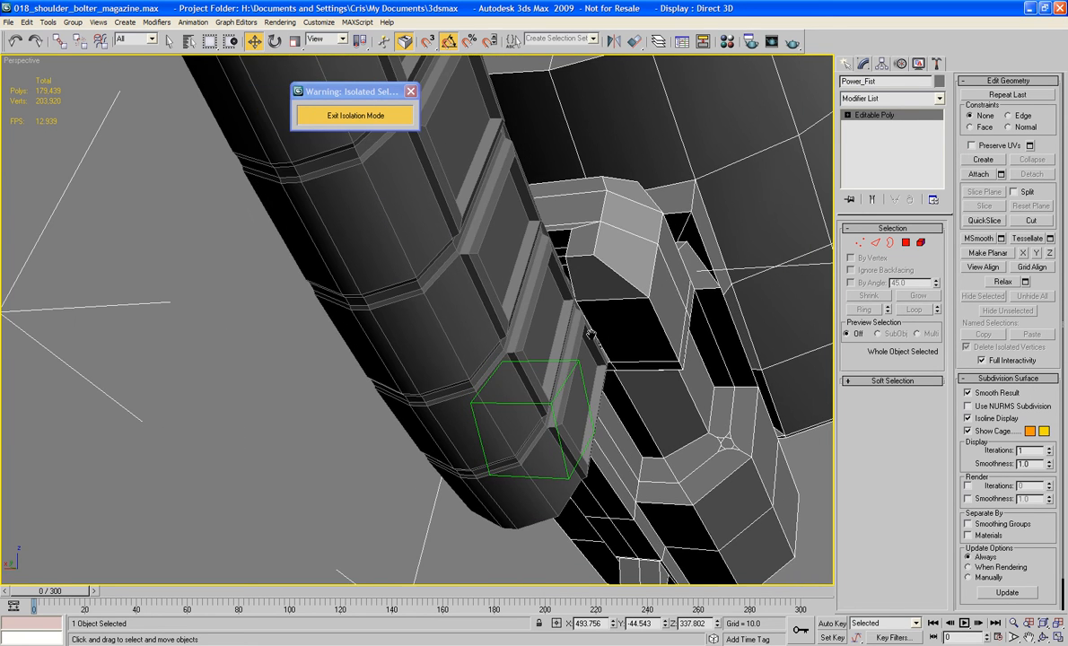
{"action": "left_click", "coordinate": [875, 242]}
{"action": "left_click", "coordinate": [599, 343]}
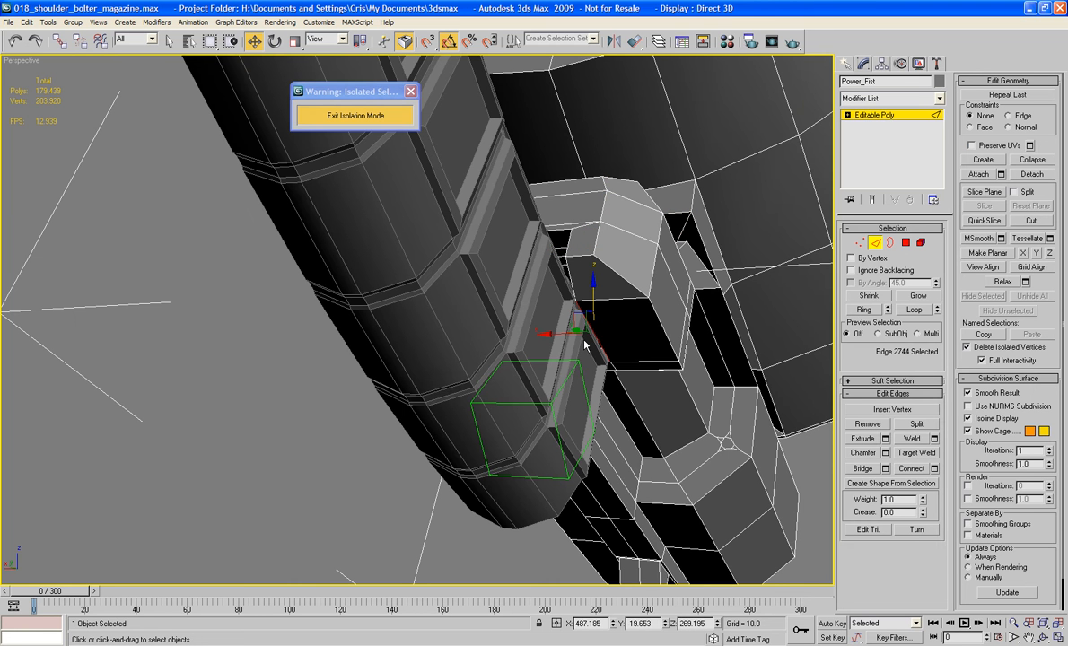
{"action": "middle_click_drag", "start_coordinate": [564, 334], "coordinate": [562, 338], "text": "alt"}
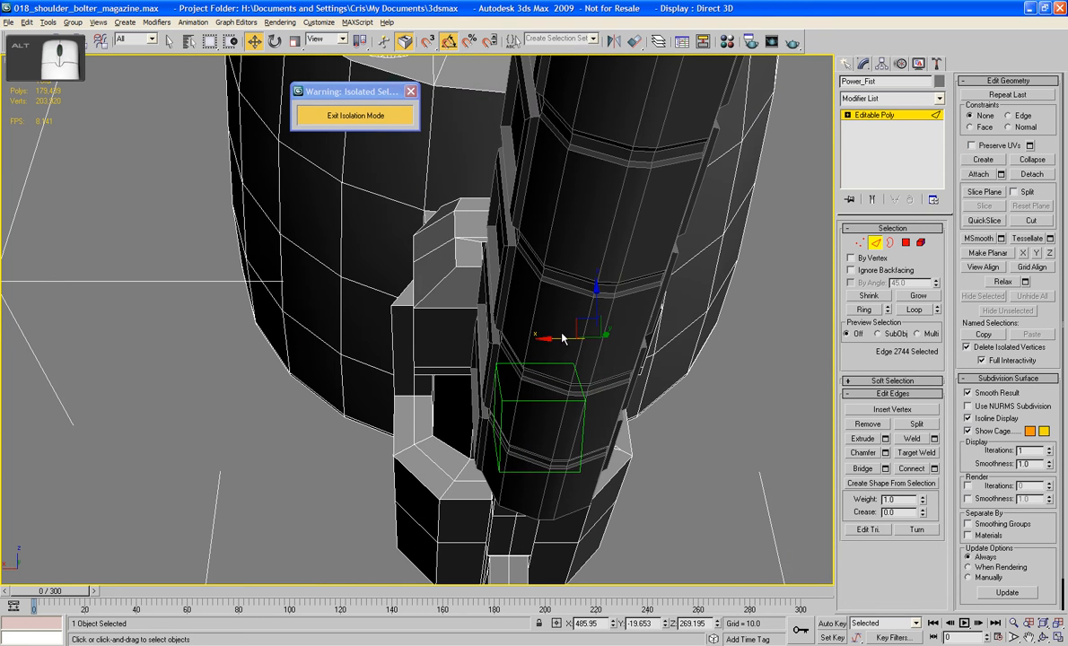
{"action": "left_click", "coordinate": [437, 346]}
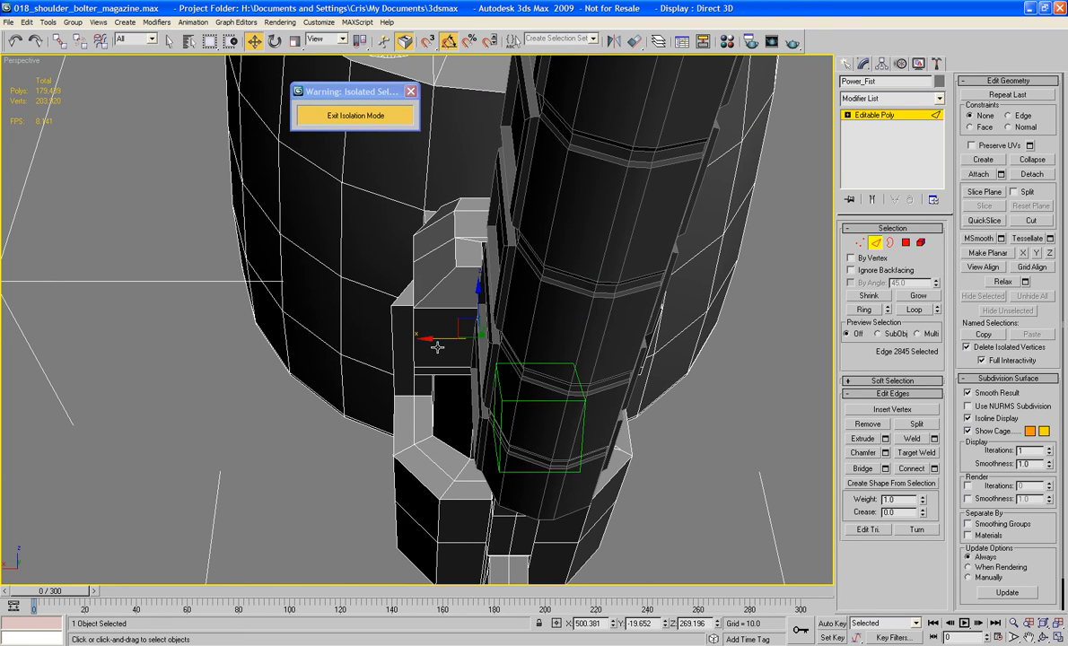
{"action": "left_click_drag", "start_coordinate": [442, 343], "coordinate": [427, 342]}
{"action": "middle_click_drag", "start_coordinate": [648, 336], "coordinate": [573, 303], "text": "alt"}
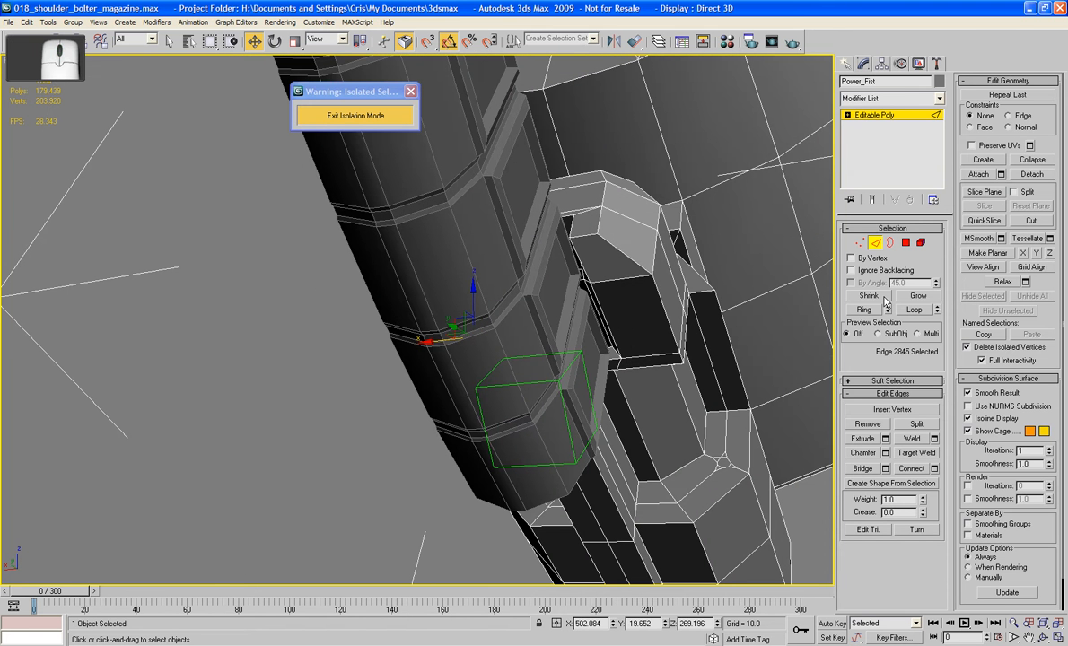
- Select the five underside polygons of the gun's rear block around the hose end
{"action": "left_click", "coordinate": [905, 244]}
{"action": "left_click", "coordinate": [617, 287]}
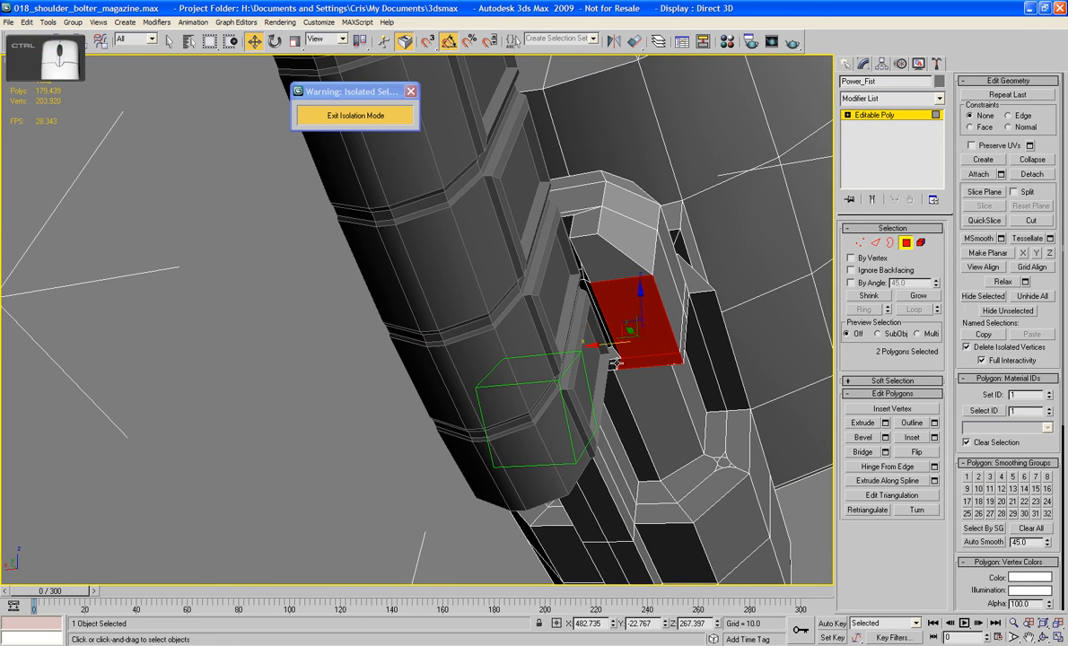
{"action": "left_click", "coordinate": [539, 334], "text": "ctrl"}
{"action": "middle_click_drag", "start_coordinate": [539, 334], "coordinate": [593, 353], "text": "alt"}
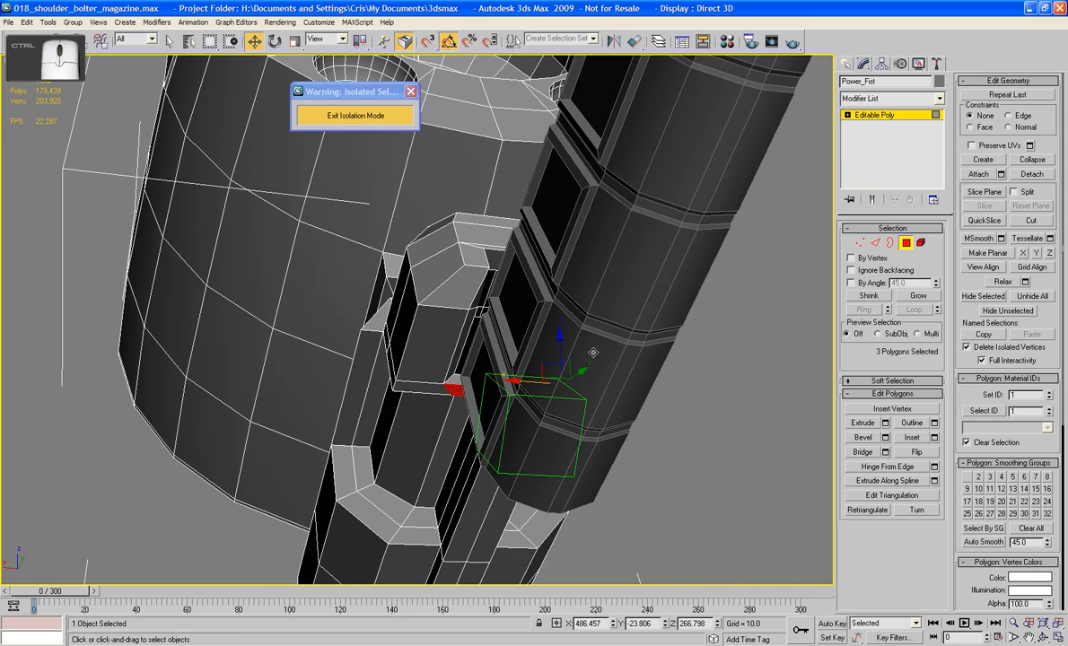
{"action": "left_click", "coordinate": [427, 362], "text": "ctrl"}
{"action": "left_click", "coordinate": [400, 368], "text": "ctrl"}
{"action": "middle_click_drag", "start_coordinate": [399, 369], "coordinate": [298, 367], "text": "alt"}
{"action": "scroll", "coordinate": [535, 380], "scroll_direction": "up", "scroll_amount": 3}
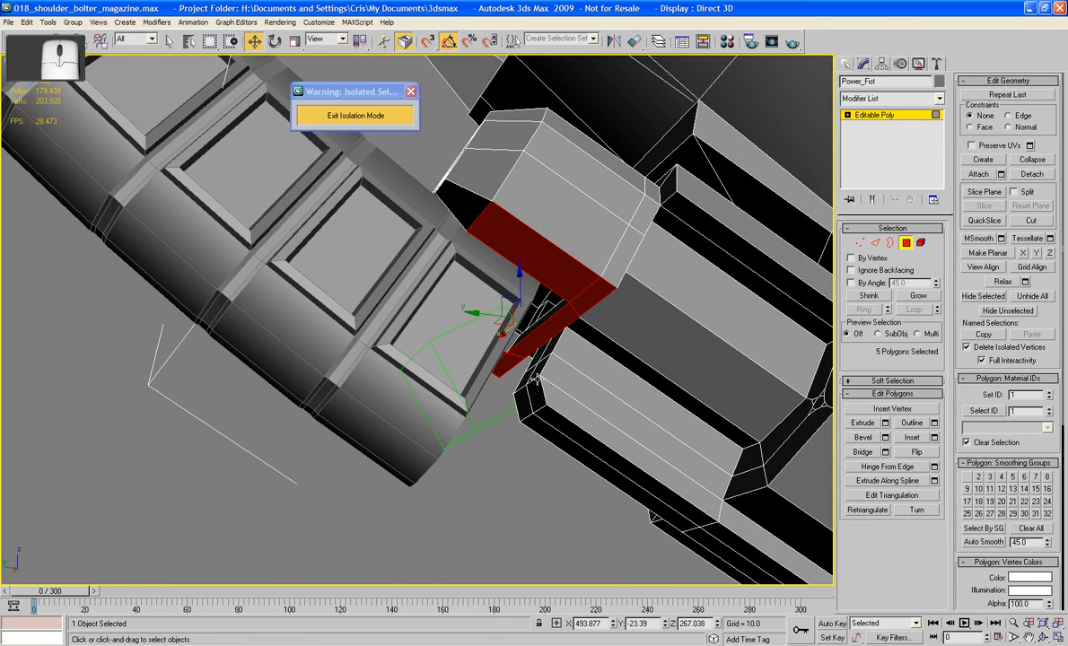
- Delete the six polygons on the gun's rear end face, just below the rear block
{"action": "left_click", "coordinate": [545, 353], "text": "ctrl"}
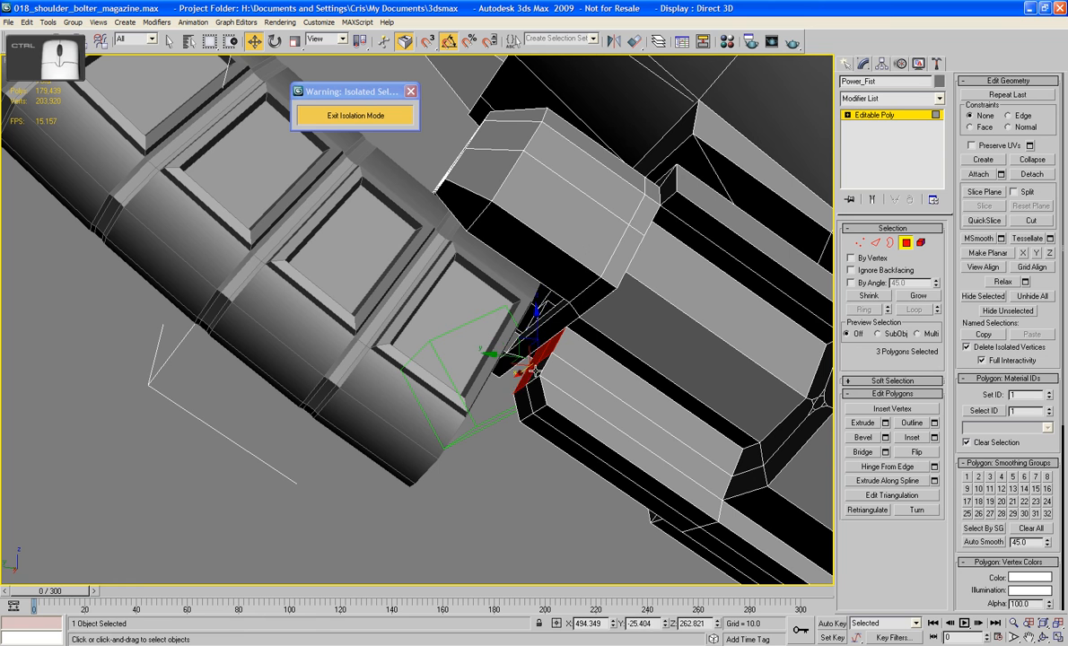
{"action": "left_click", "coordinate": [525, 395], "text": "ctrl"}
{"action": "left_click", "coordinate": [534, 393], "text": "ctrl"}
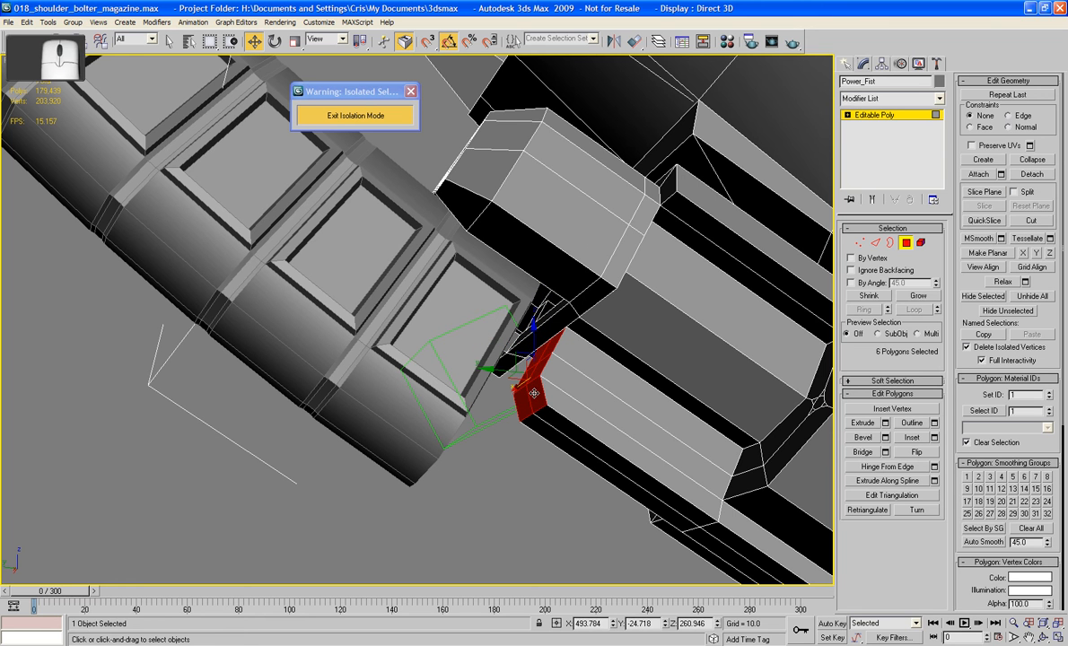
- Select the rear block's five underside polygons and extrude them downward past the hose end to form a surrounding bracket
{"action": "left_click", "coordinate": [538, 260]}
{"action": "left_click", "coordinate": [564, 303], "text": "ctrl"}
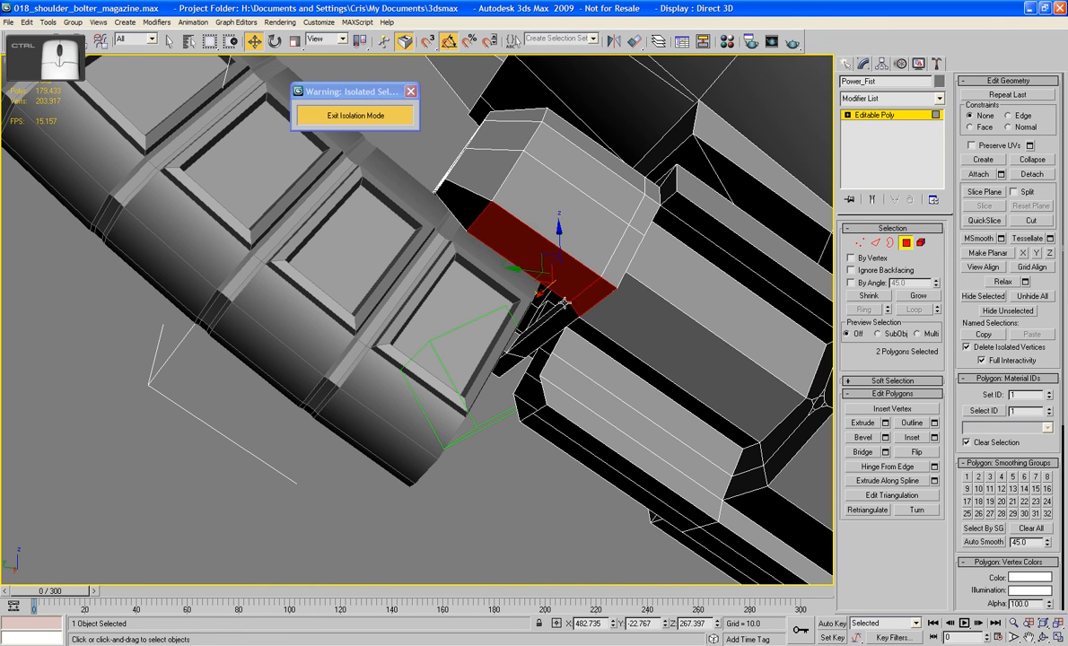
{"action": "left_click", "coordinate": [552, 332], "text": "ctrl"}
{"action": "key", "text": "ctrl+z"}
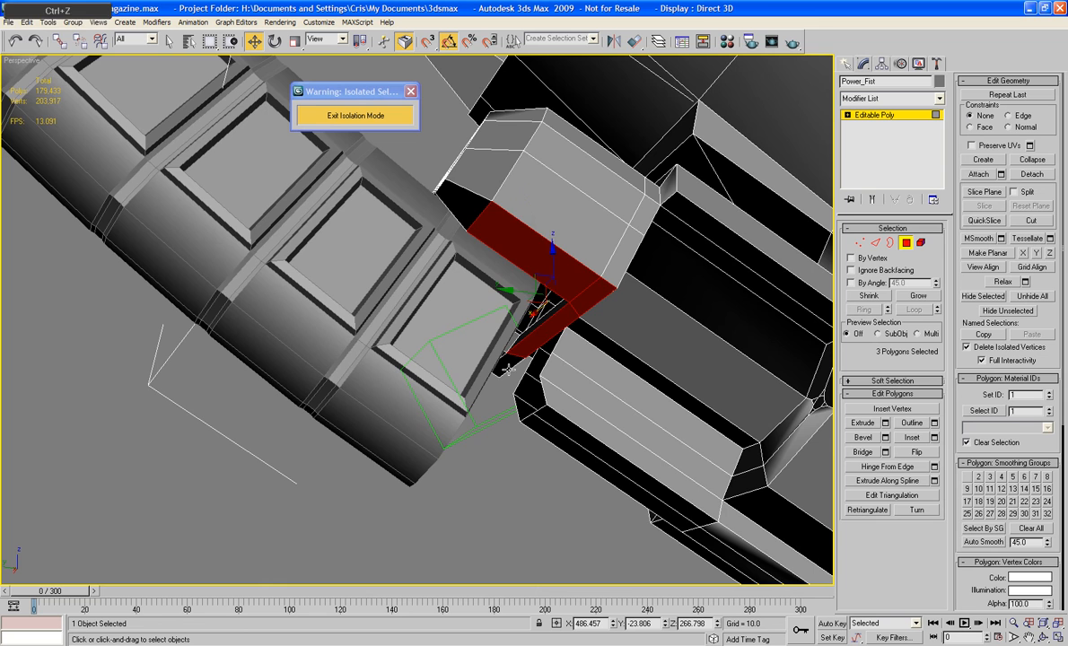
{"action": "middle_click_drag", "start_coordinate": [508, 368], "coordinate": [533, 321], "text": "alt"}
{"action": "left_click", "coordinate": [449, 365], "text": "ctrl"}
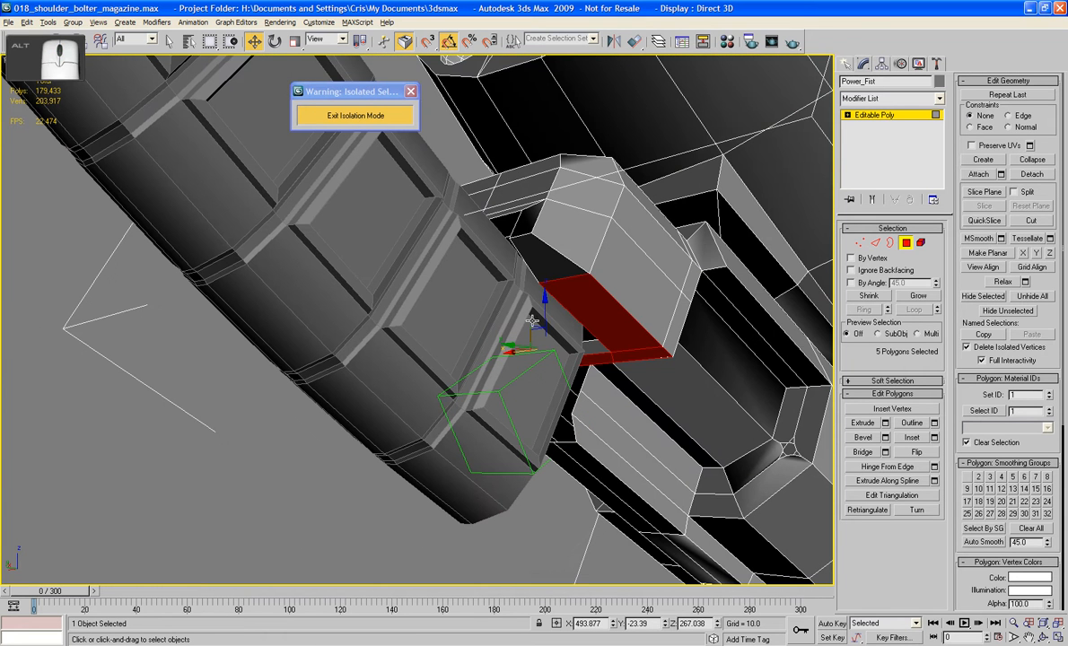
{"action": "left_click", "coordinate": [862, 423]}
{"action": "left_click_drag", "start_coordinate": [593, 300], "coordinate": [635, 241]}
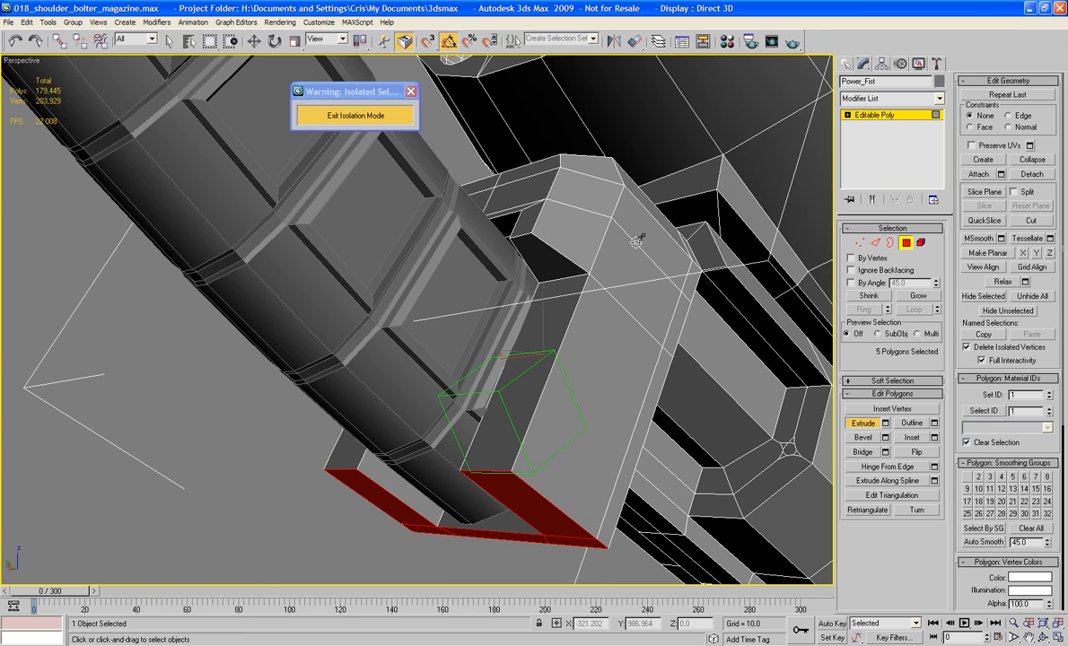
- Using Local coordinates, move the three middle polygons at the bracket's lower end outward to about Y -14.917, Z 246.604
{"action": "middle_click_drag", "start_coordinate": [637, 240], "coordinate": [567, 487], "text": "alt"}
{"action": "left_click", "coordinate": [438, 440]}
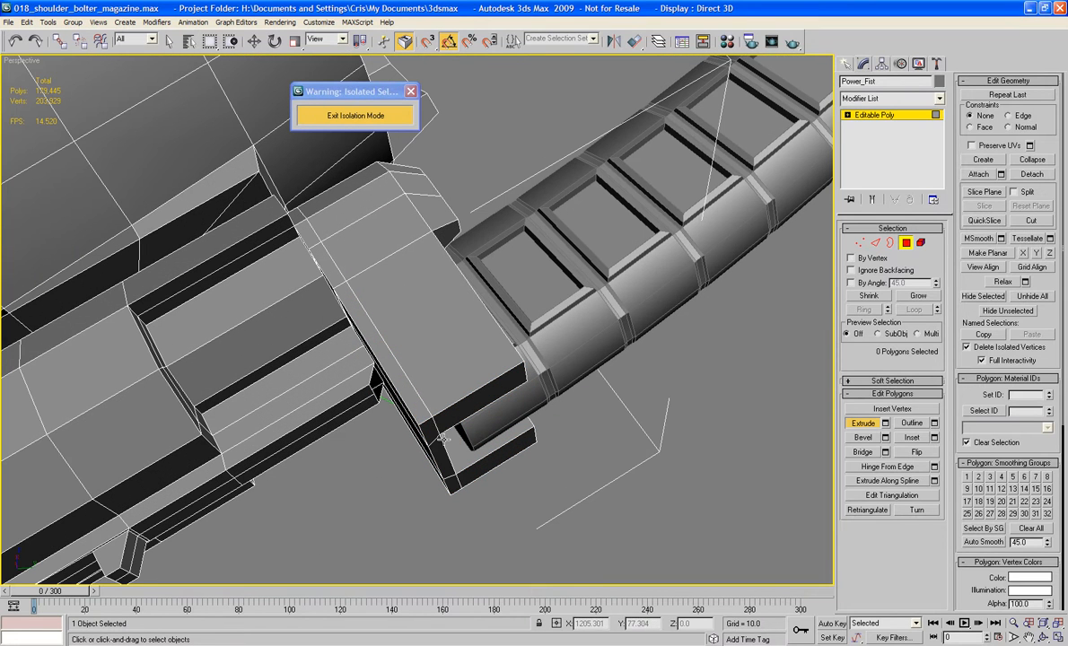
{"action": "left_click", "coordinate": [445, 476], "text": "ctrl"}
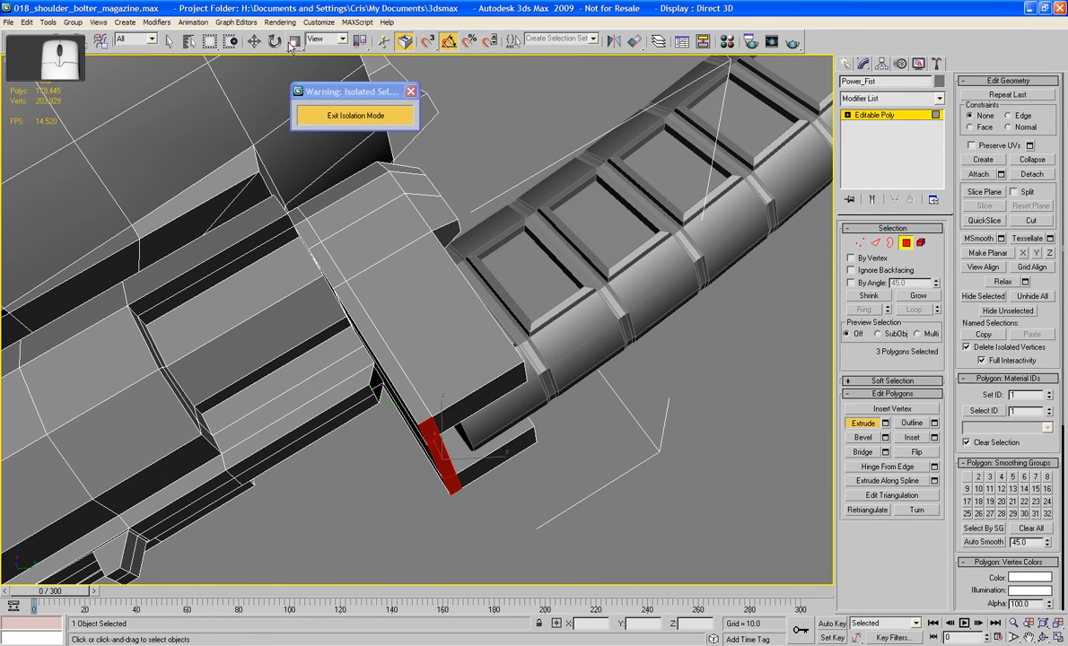
{"action": "left_click", "coordinate": [254, 41]}
{"action": "left_click", "coordinate": [328, 40]}
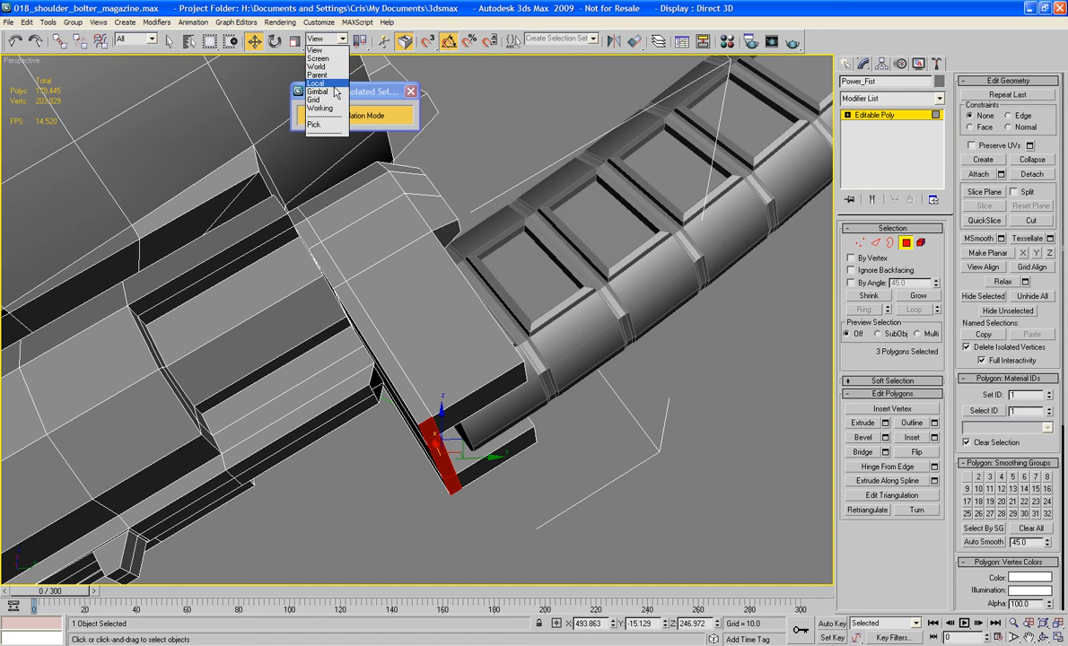
{"action": "left_click", "coordinate": [316, 83]}
{"action": "left_click_drag", "start_coordinate": [469, 505], "coordinate": [476, 505]}
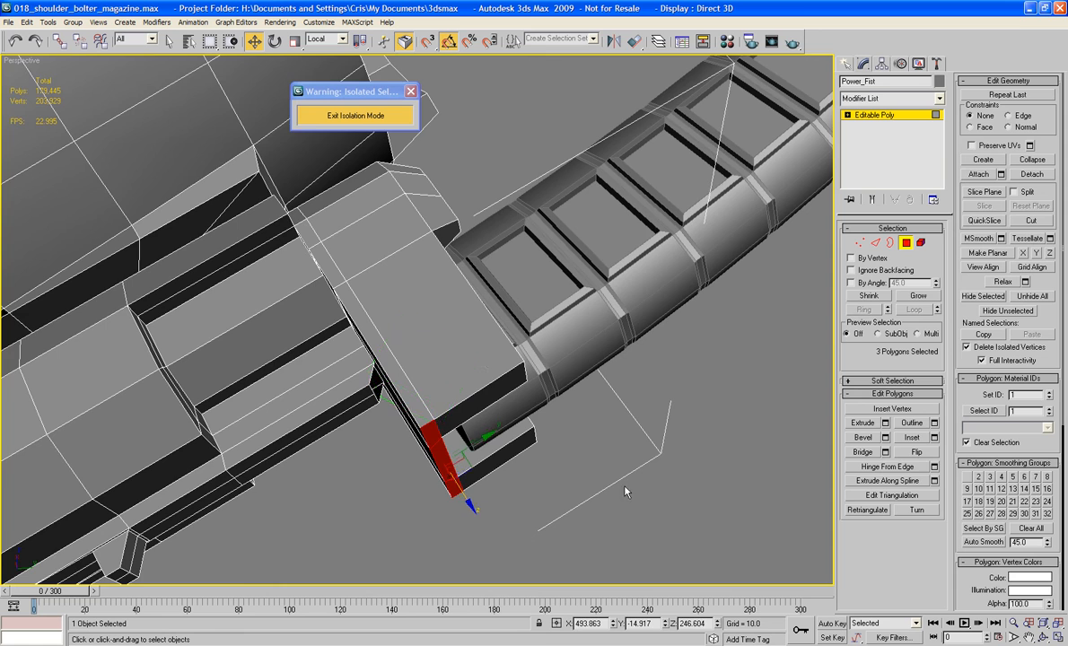
- Select the end polygons of the bracket's two side arms and move them outward about 2.505 along their local Z axis
{"action": "middle_click_drag", "start_coordinate": [580, 450], "coordinate": [587, 389], "text": "alt"}
{"action": "left_click", "coordinate": [477, 360]}
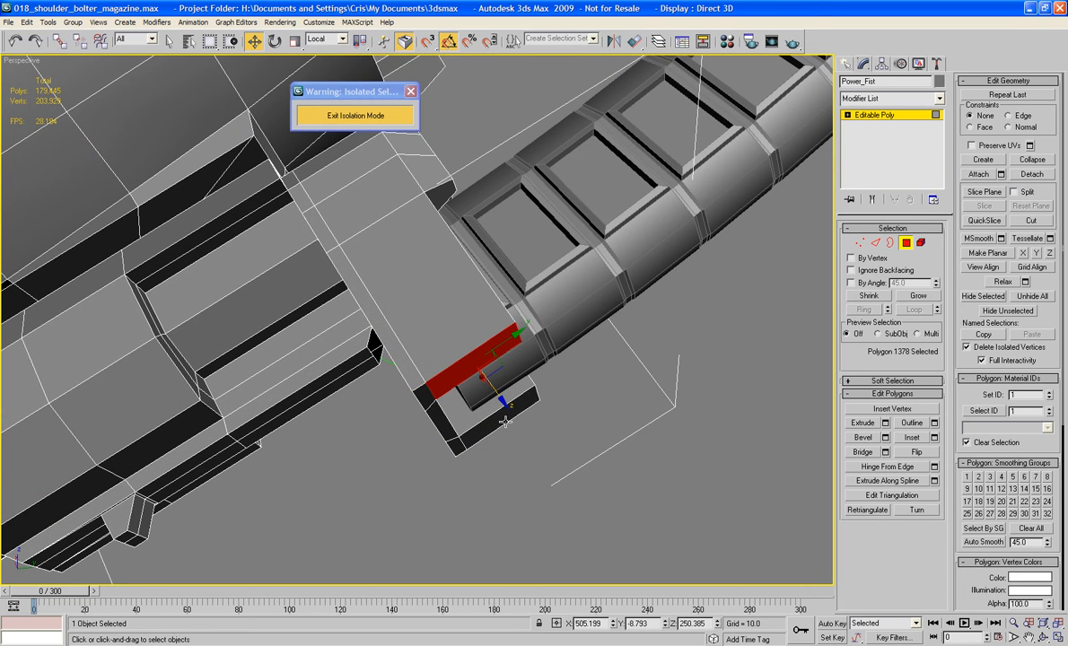
{"action": "left_click", "coordinate": [505, 422], "text": "ctrl"}
{"action": "left_click_drag", "start_coordinate": [524, 453], "coordinate": [534, 466]}
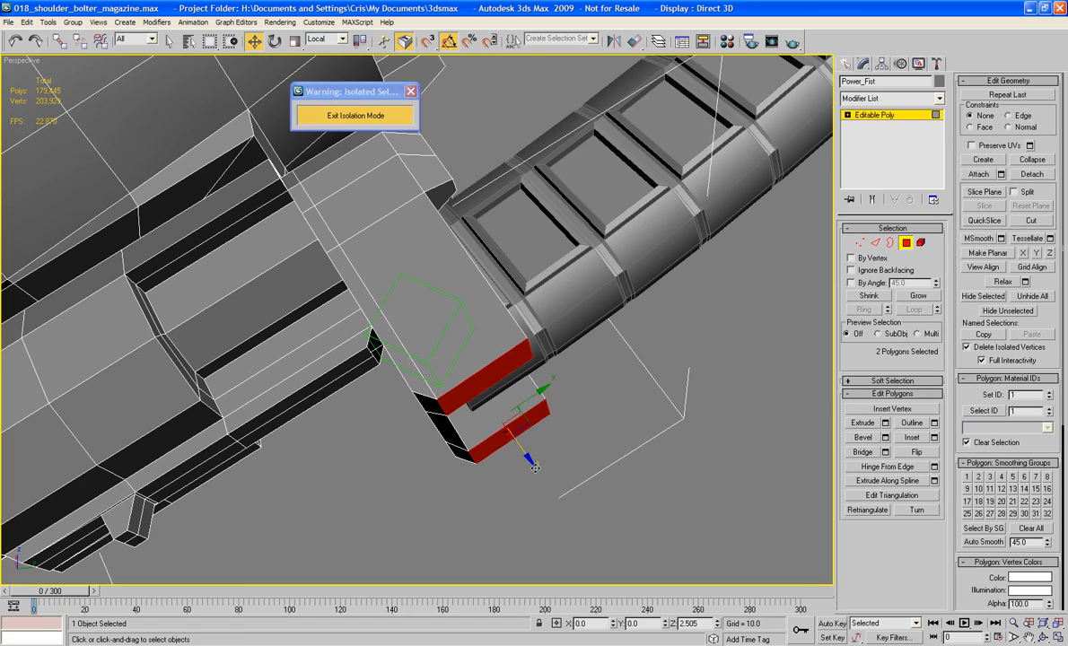
{"action": "middle_click_drag", "start_coordinate": [481, 436], "coordinate": [575, 336], "text": "alt"}
{"action": "scroll", "coordinate": [477, 429], "scroll_direction": "up", "scroll_amount": 6}
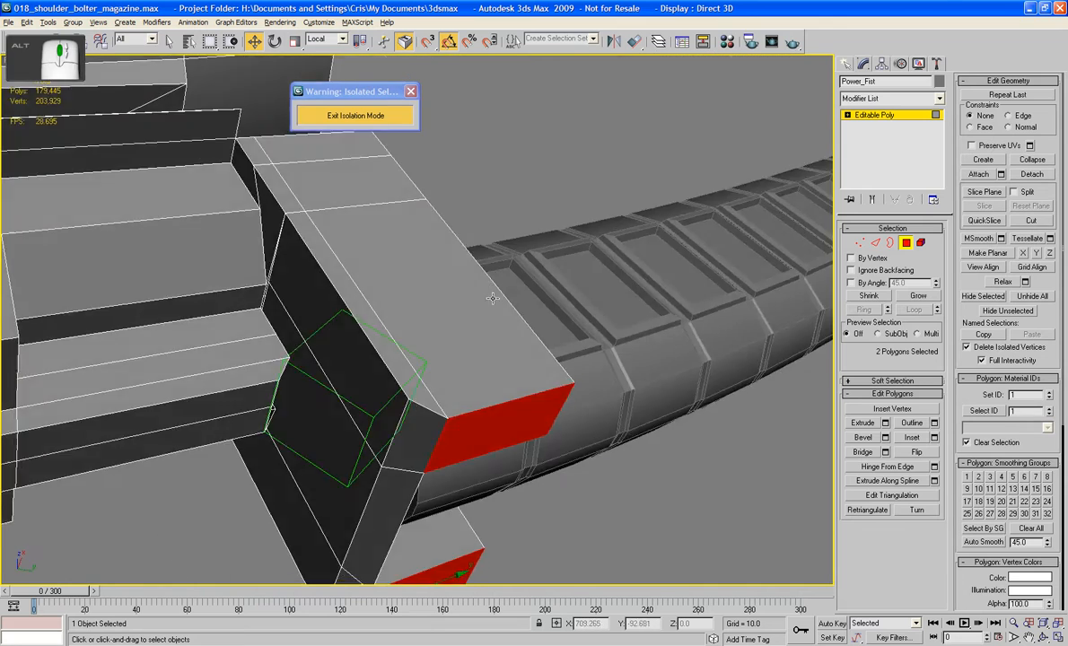
{"action": "middle_click_drag", "start_coordinate": [492, 298], "coordinate": [449, 269], "text": "alt"}
{"action": "scroll", "coordinate": [738, 266], "scroll_direction": "up", "scroll_amount": 3}
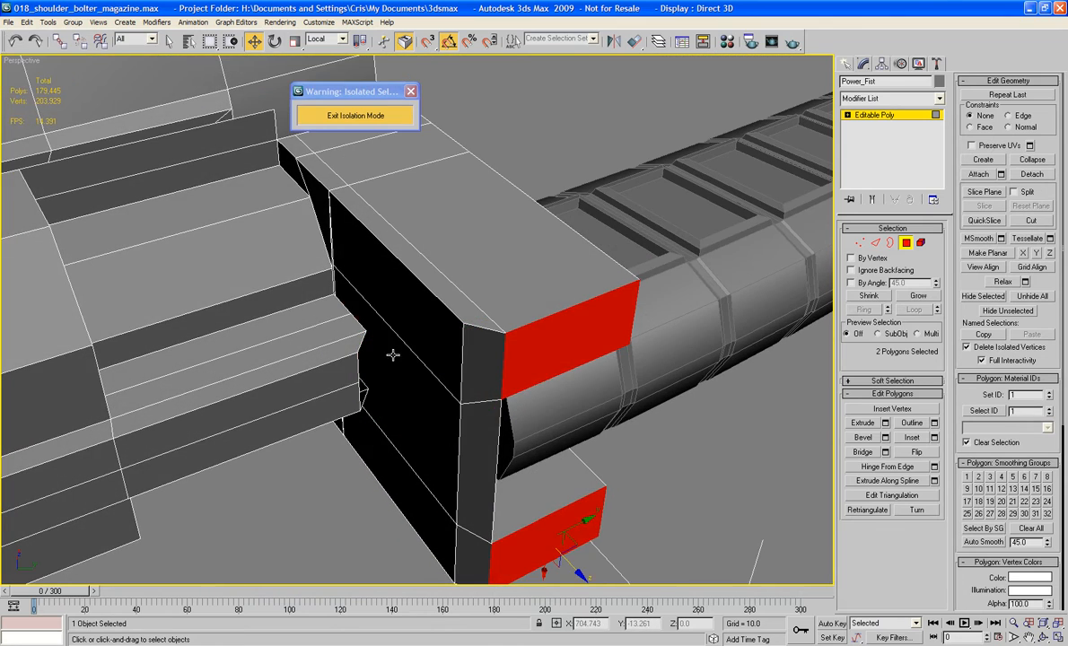
- Delete the three bracket polygons on the side facing the gun body
{"action": "left_click", "coordinate": [373, 458]}
{"action": "key", "text": "Delete"}
{"action": "middle_click_drag", "start_coordinate": [372, 458], "coordinate": [483, 390]}
{"action": "scroll", "coordinate": [483, 390], "scroll_direction": "up", "scroll_amount": 6}
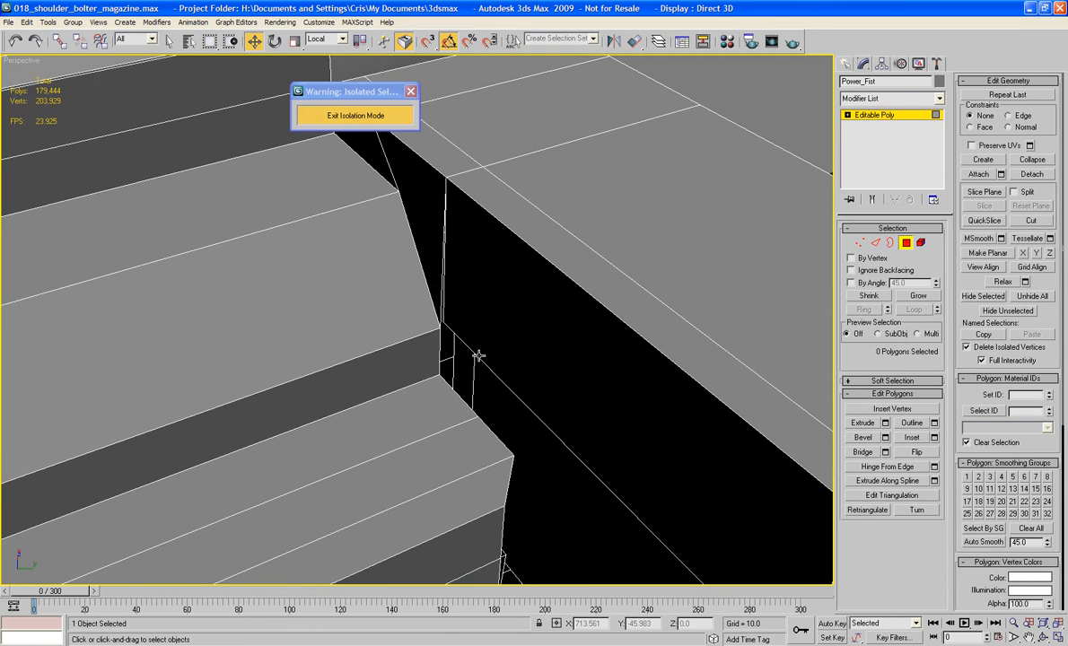
{"action": "left_click", "coordinate": [516, 313]}
{"action": "key", "text": "Delete"}
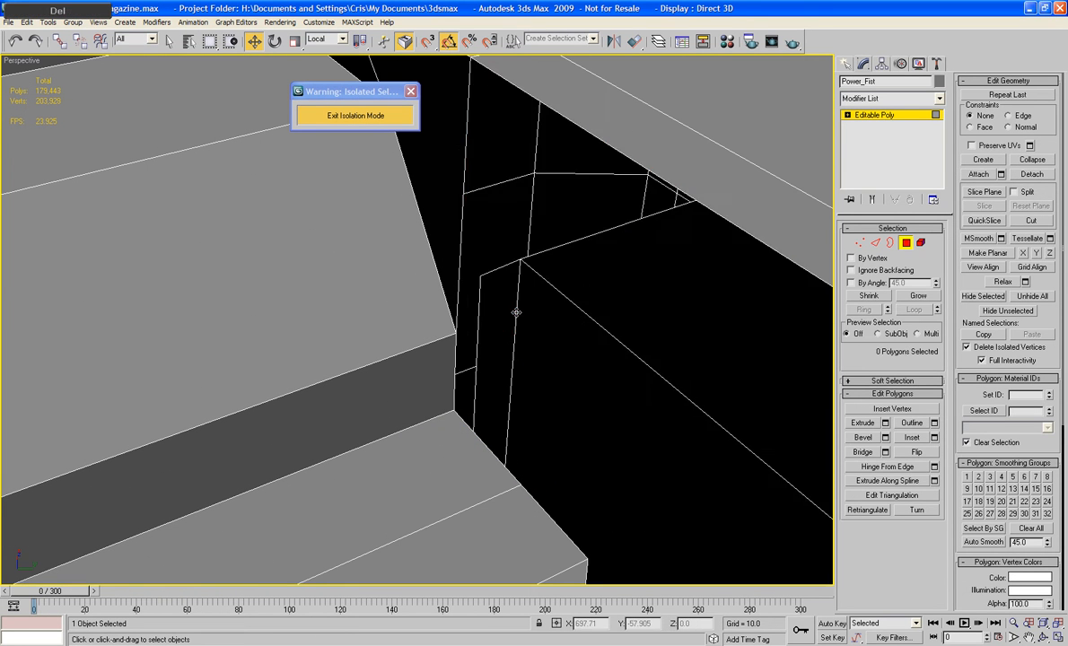
{"action": "scroll", "coordinate": [516, 311], "scroll_direction": "down", "scroll_amount": 5}
{"action": "middle_click_drag", "start_coordinate": [516, 311], "coordinate": [515, 345]}
{"action": "left_click", "coordinate": [444, 415]}
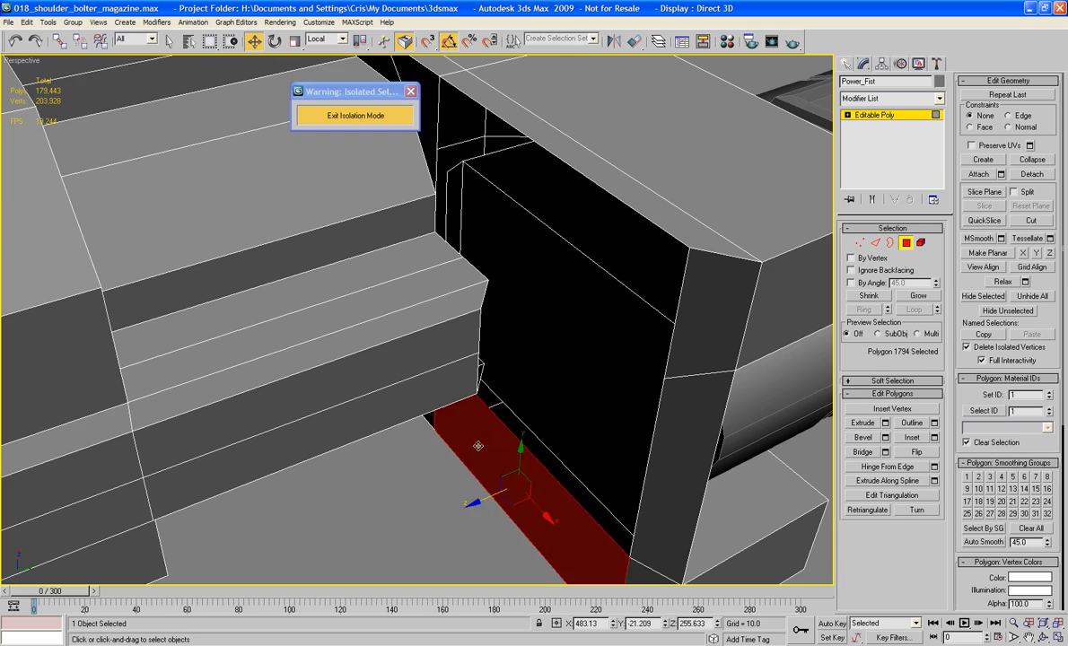
{"action": "key", "text": "Delete"}
{"action": "scroll", "coordinate": [488, 375], "scroll_direction": "down", "scroll_amount": 5}
{"action": "middle_click_drag", "start_coordinate": [487, 375], "coordinate": [417, 398], "text": "alt"}
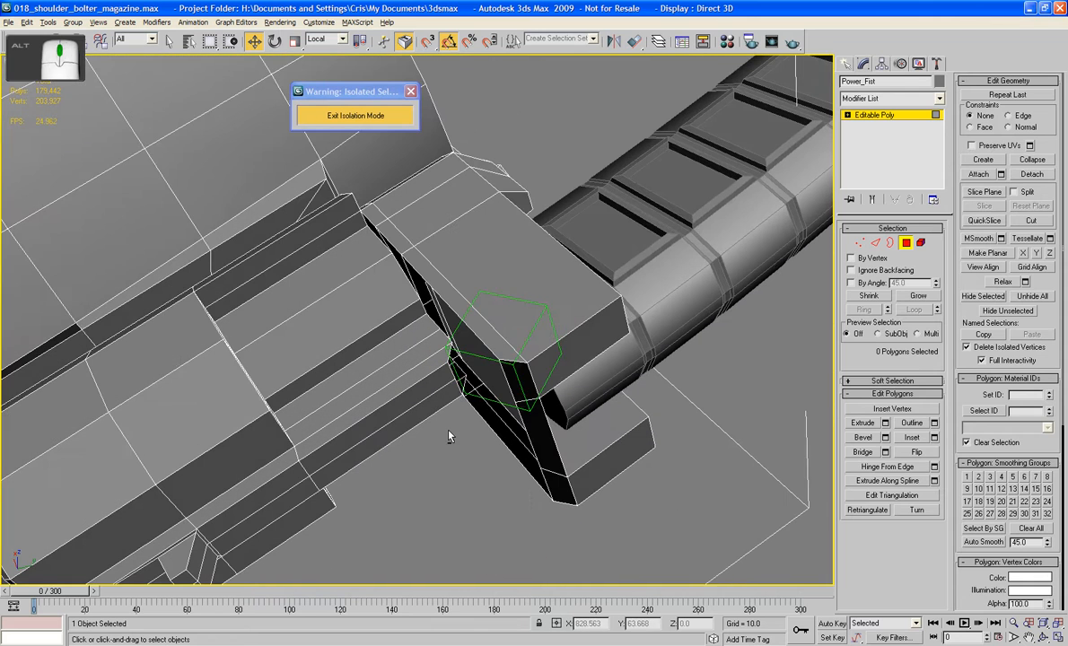
- Select the edge ring across the bracket's middle section between the two arms and connect it to add a dividing edge
{"action": "left_click", "coordinate": [876, 242]}
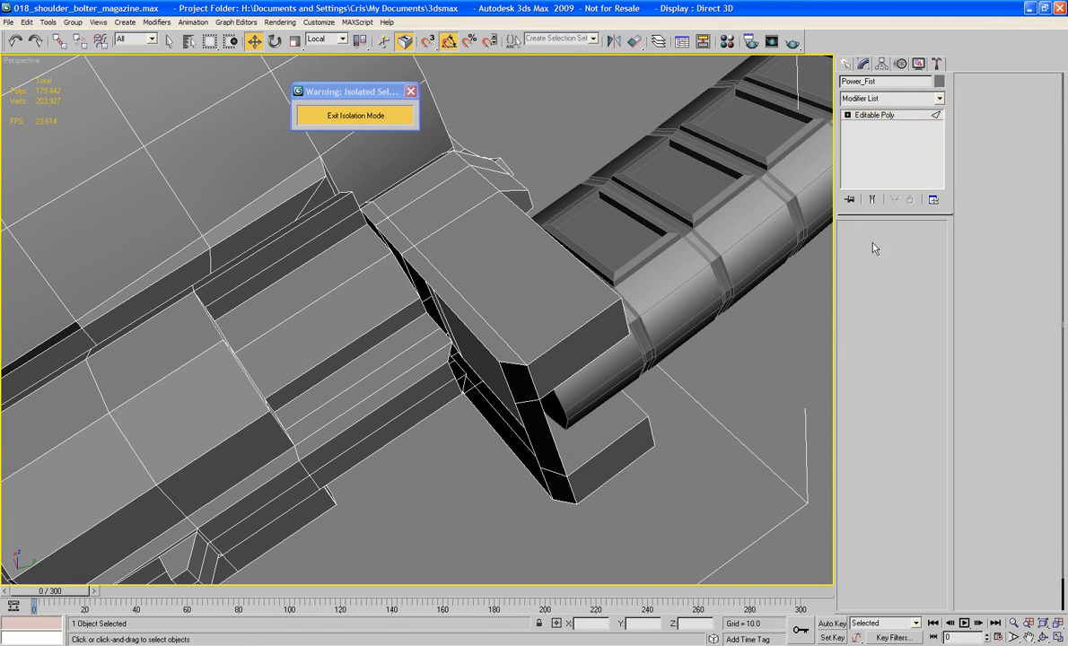
{"action": "left_click", "coordinate": [462, 377]}
{"action": "middle_click_drag", "start_coordinate": [466, 392], "coordinate": [506, 436], "text": "alt"}
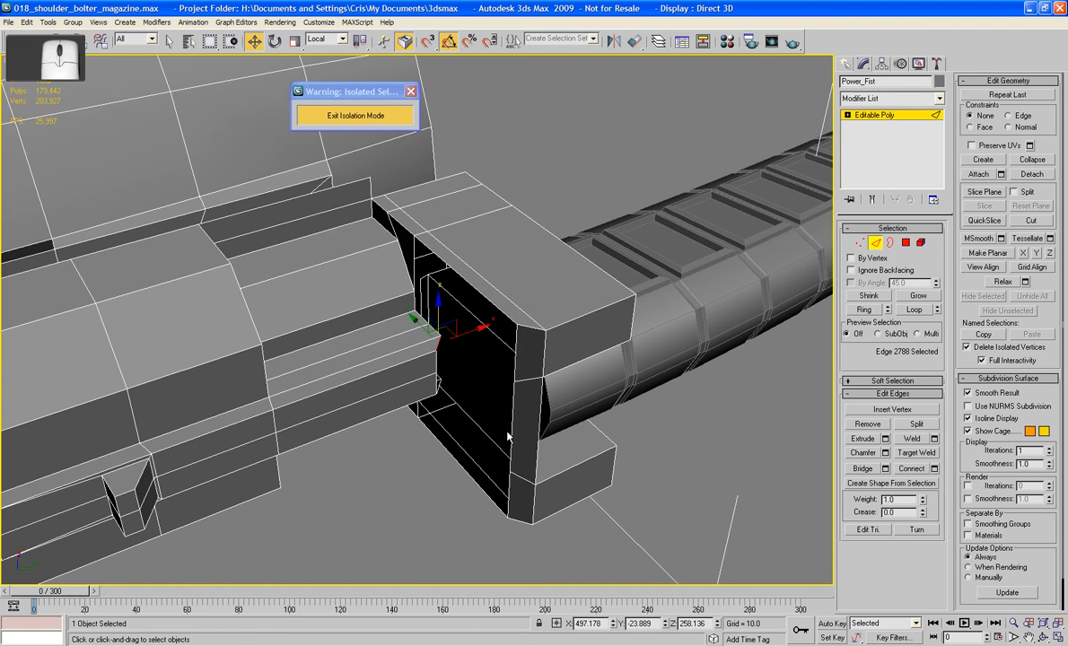
{"action": "left_click", "coordinate": [509, 438]}
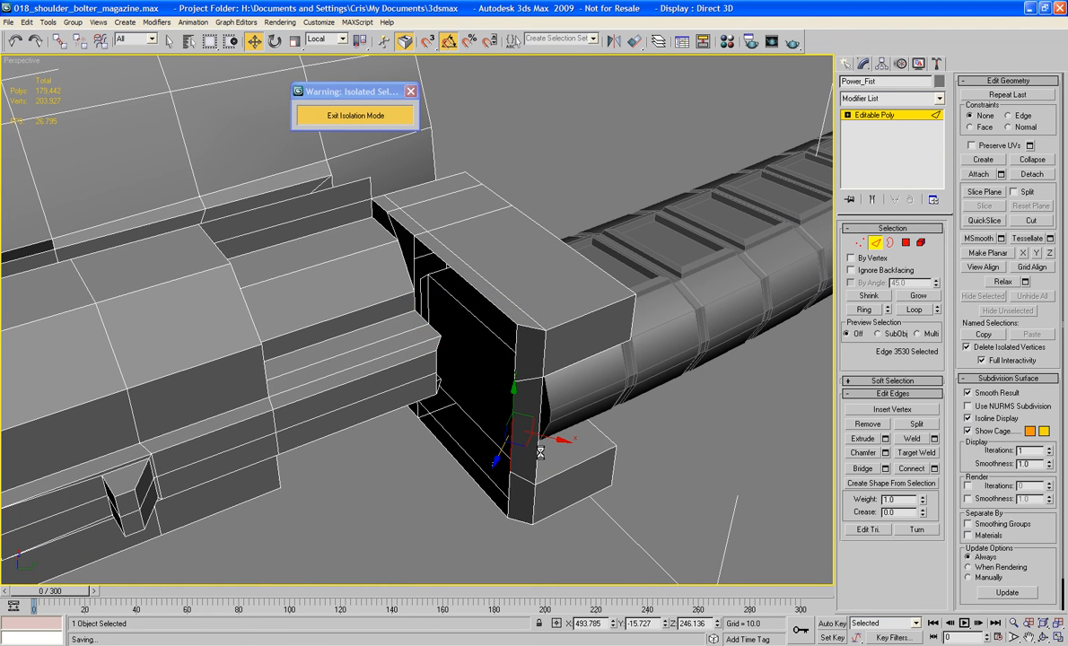
{"action": "left_click", "coordinate": [539, 450]}
{"action": "middle_click_drag", "start_coordinate": [539, 452], "coordinate": [512, 486], "text": "alt"}
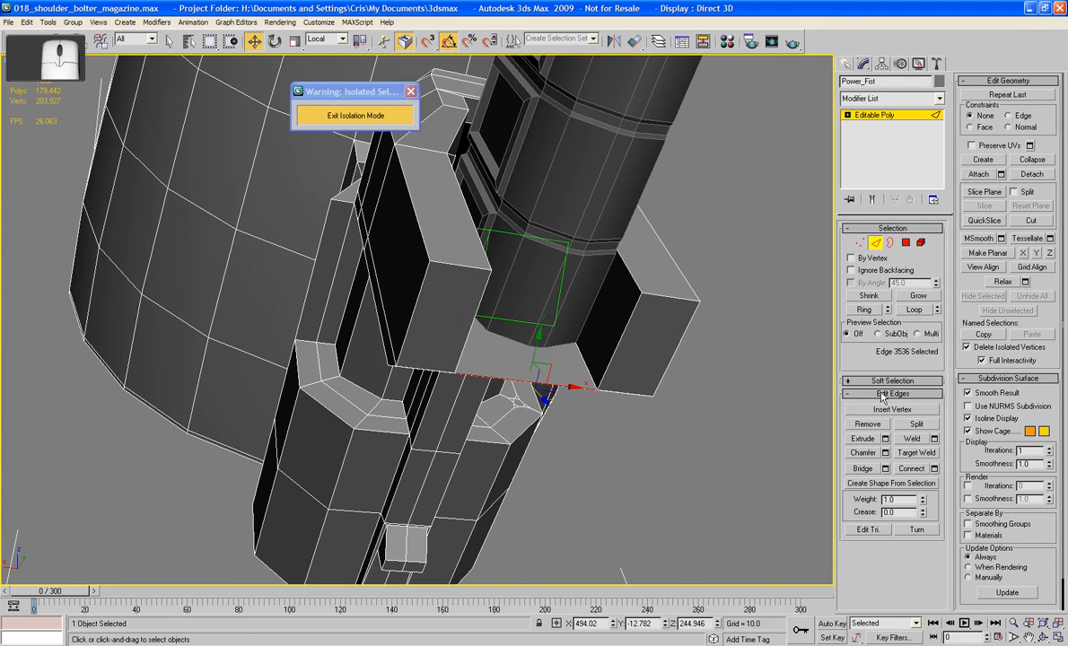
{"action": "left_click", "coordinate": [865, 310]}
{"action": "left_click", "coordinate": [918, 470]}
{"action": "middle_click_drag", "start_coordinate": [639, 475], "coordinate": [754, 368], "text": "alt"}
{"action": "left_click", "coordinate": [401, 393]}
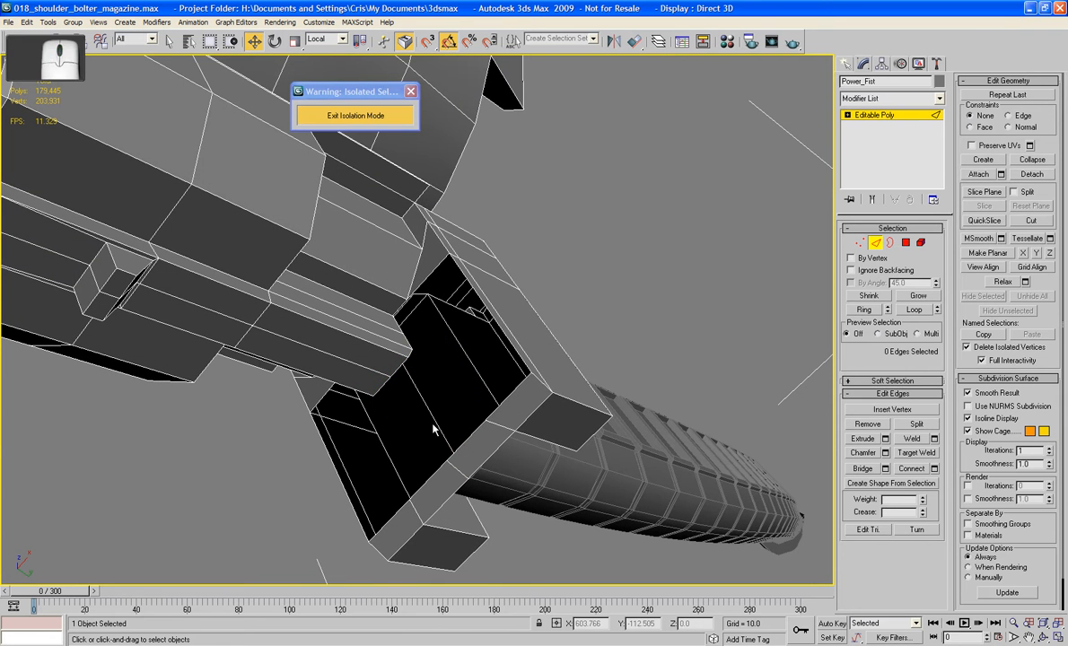
- Bridge the gun body's rear underside edges to the two middle edges at the bracket's lower end
{"action": "left_click", "coordinate": [381, 384]}
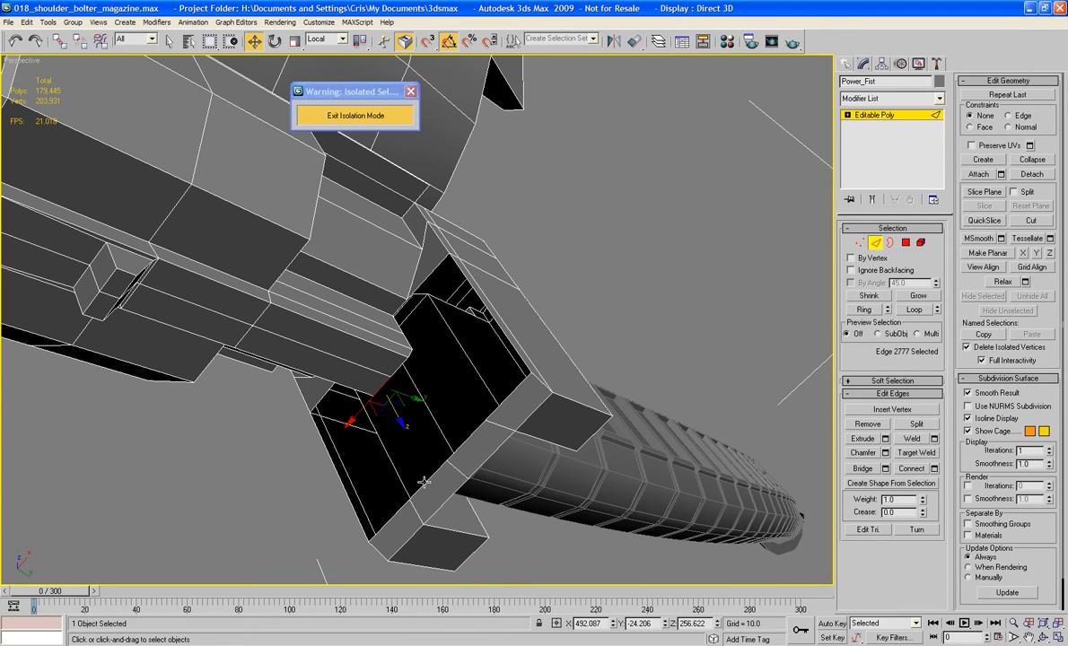
{"action": "left_click", "coordinate": [458, 449], "text": "ctrl"}
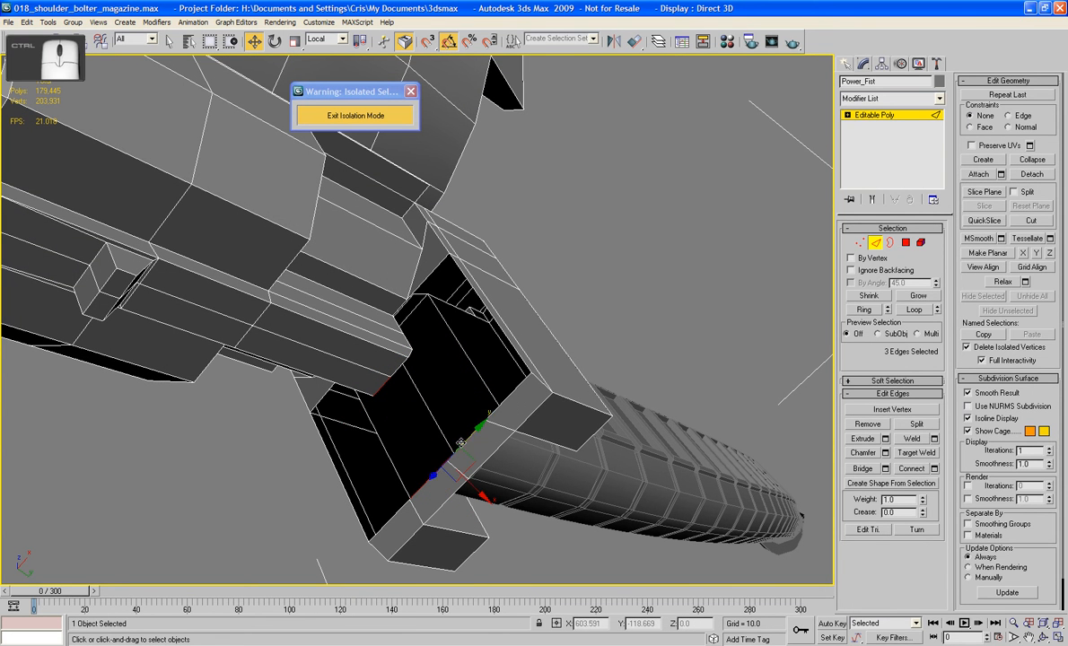
{"action": "left_click", "coordinate": [399, 368], "text": "ctrl"}
{"action": "left_click", "coordinate": [861, 469]}
{"action": "left_click", "coordinate": [597, 253]}
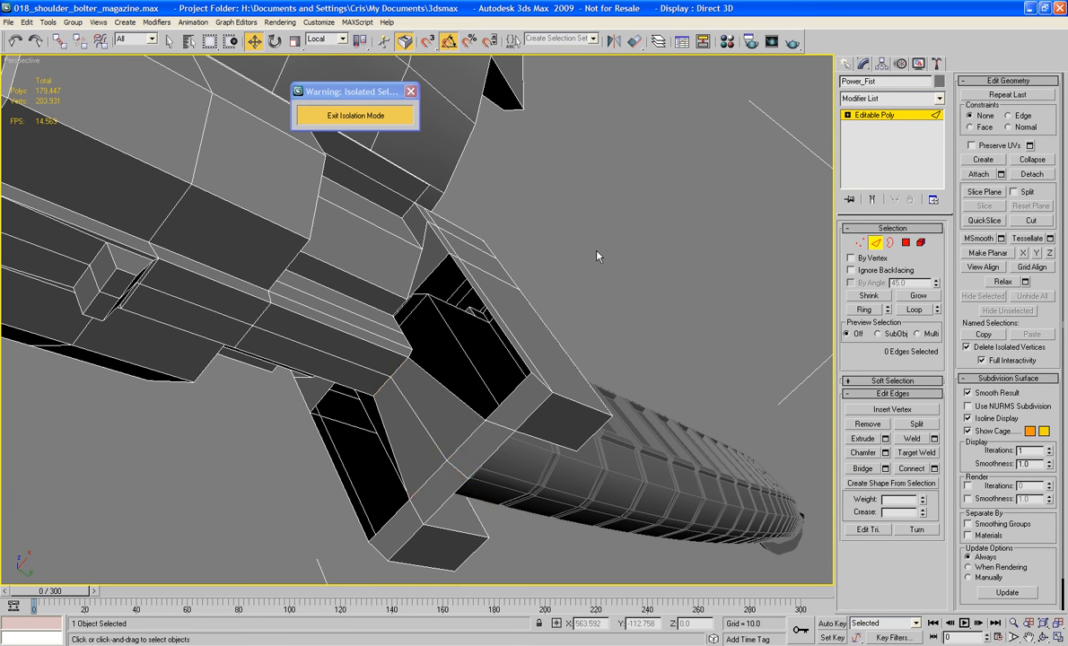
- Try to bridge the outer upper and lower edges of both bracket openings all at once
{"action": "middle_click_drag", "start_coordinate": [596, 253], "coordinate": [425, 301], "text": "alt"}
{"action": "left_click", "coordinate": [435, 268]}
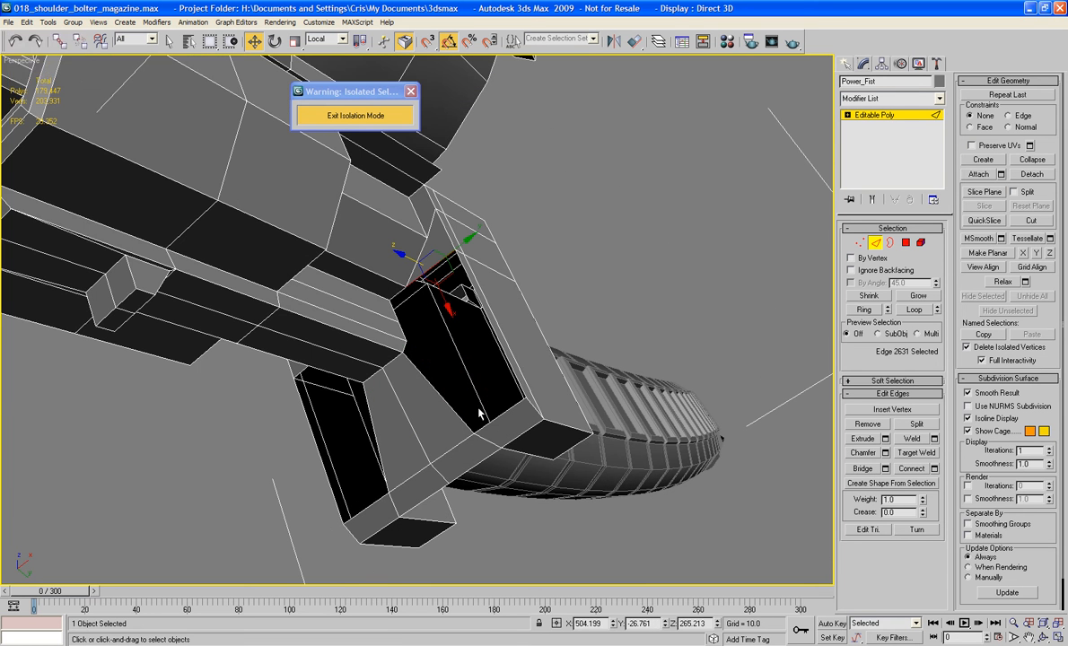
{"action": "left_click", "coordinate": [467, 384], "text": "ctrl"}
{"action": "middle_click_drag", "start_coordinate": [466, 384], "coordinate": [303, 281], "text": "alt"}
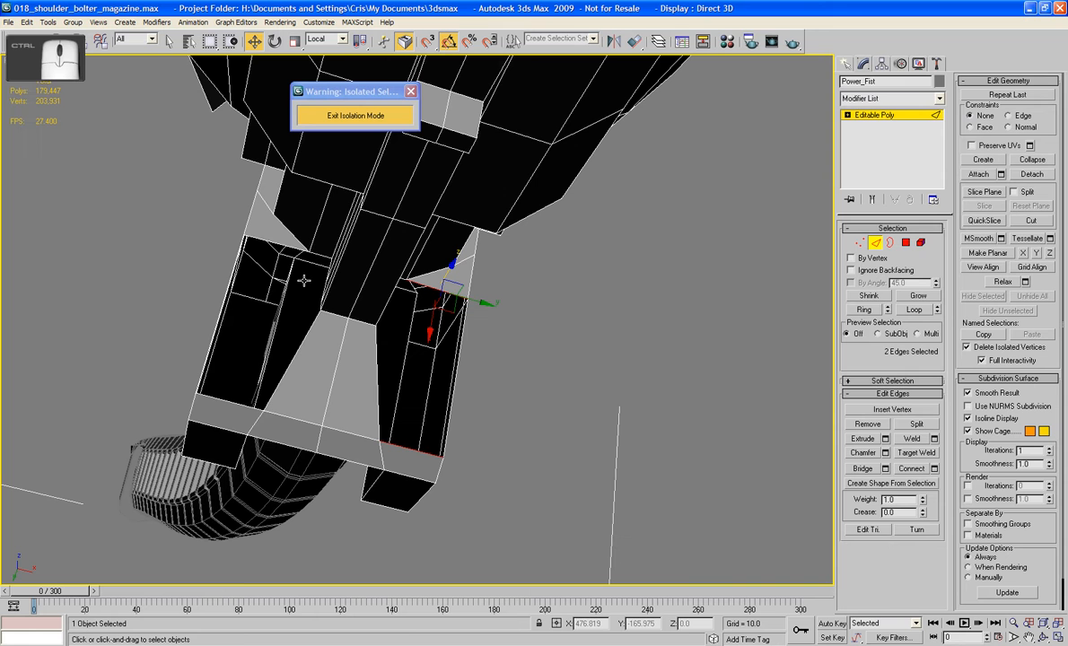
{"action": "left_click", "coordinate": [252, 236], "text": "ctrl"}
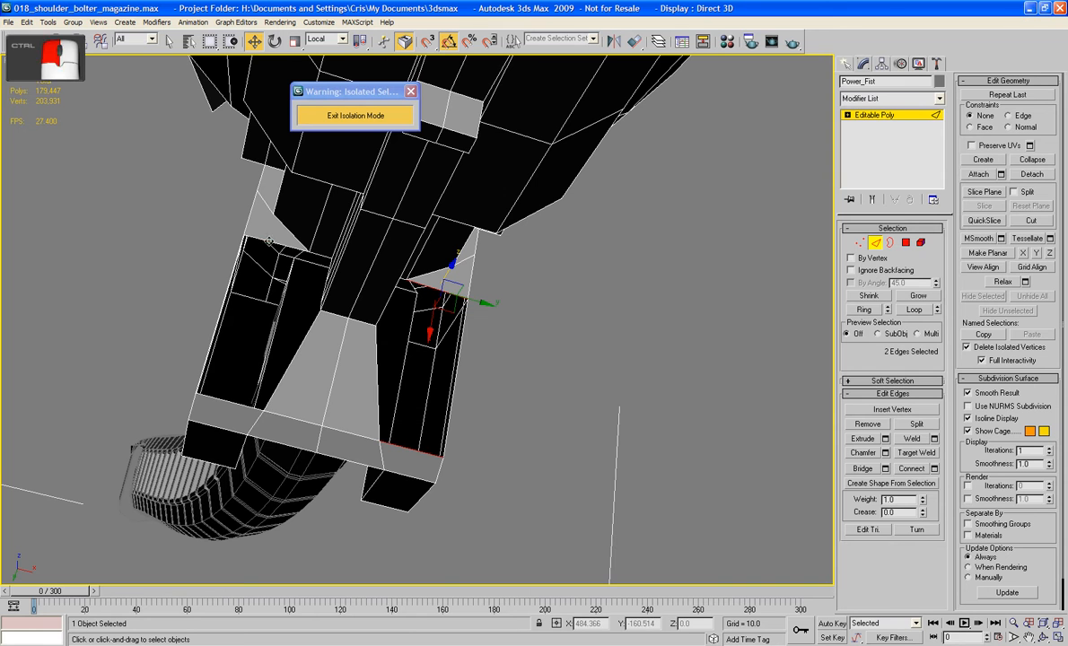
{"action": "left_click", "coordinate": [231, 400], "text": "ctrl"}
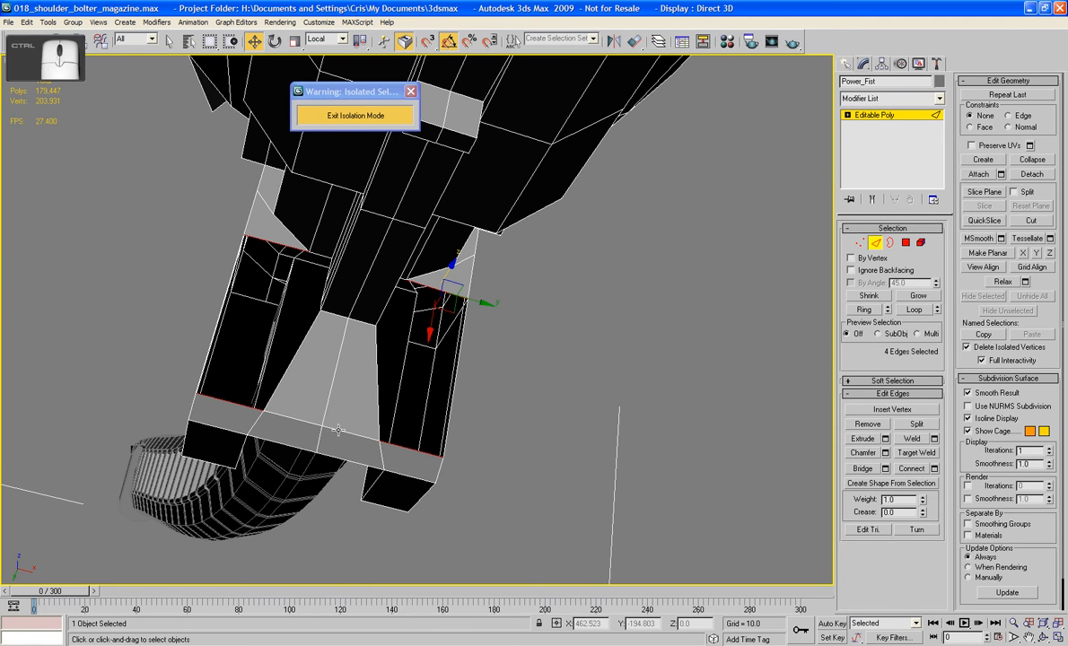
{"action": "left_click", "coordinate": [865, 470]}
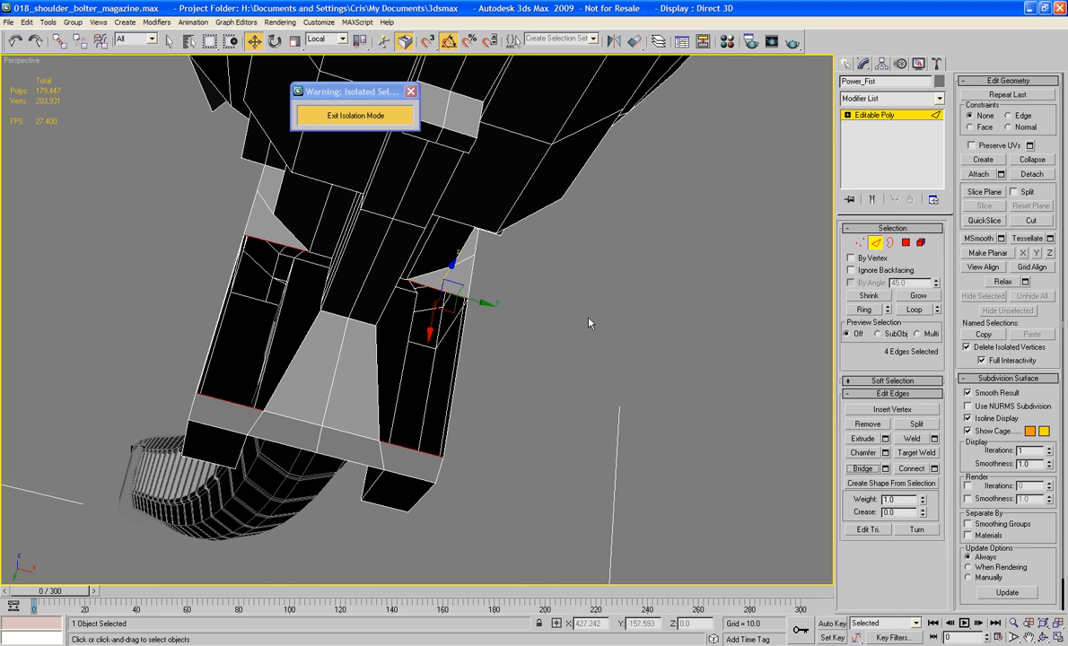
- Bridge the upper and lower edges of each outer bracket opening, one side at a time
{"action": "left_click", "coordinate": [455, 294]}
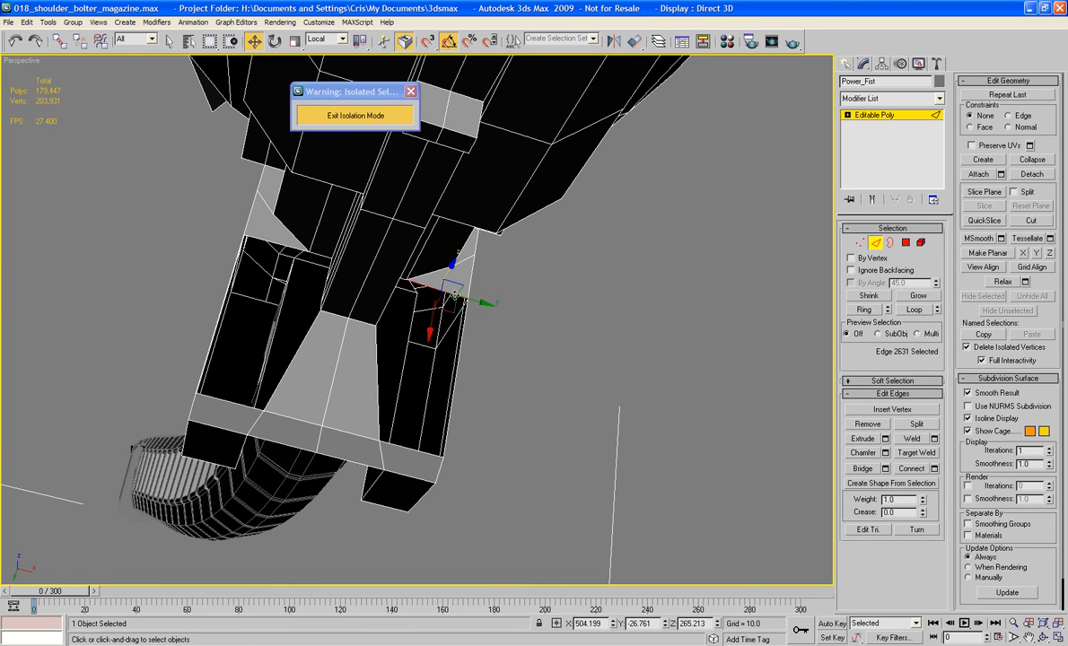
{"action": "left_click", "coordinate": [431, 456]}
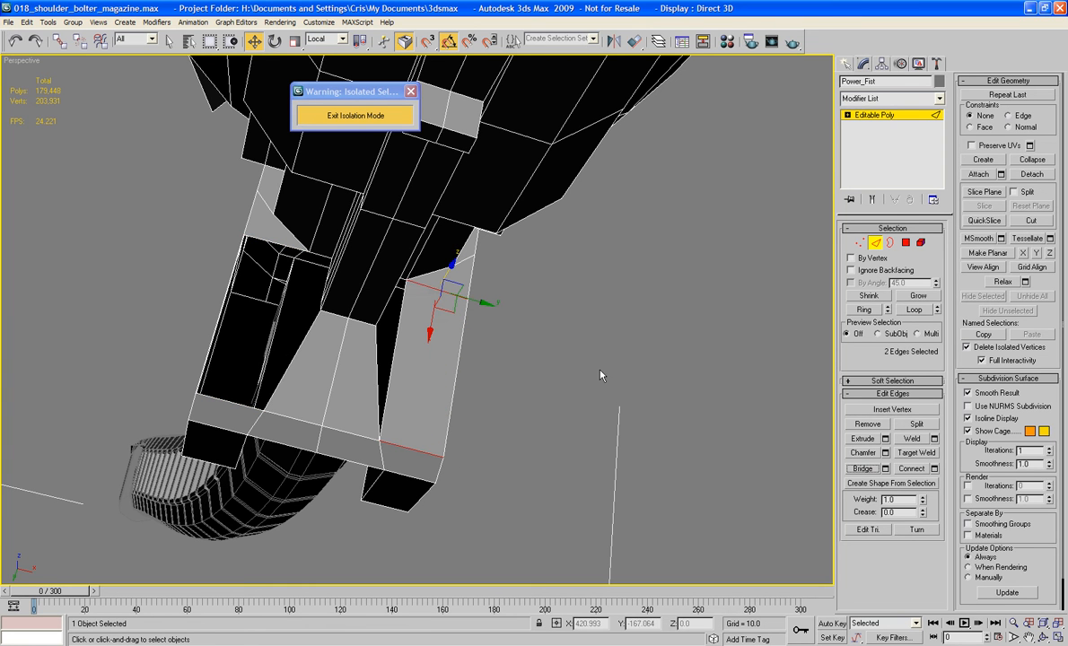
{"action": "left_click", "coordinate": [254, 239]}
{"action": "left_click", "coordinate": [250, 409], "text": "ctrl"}
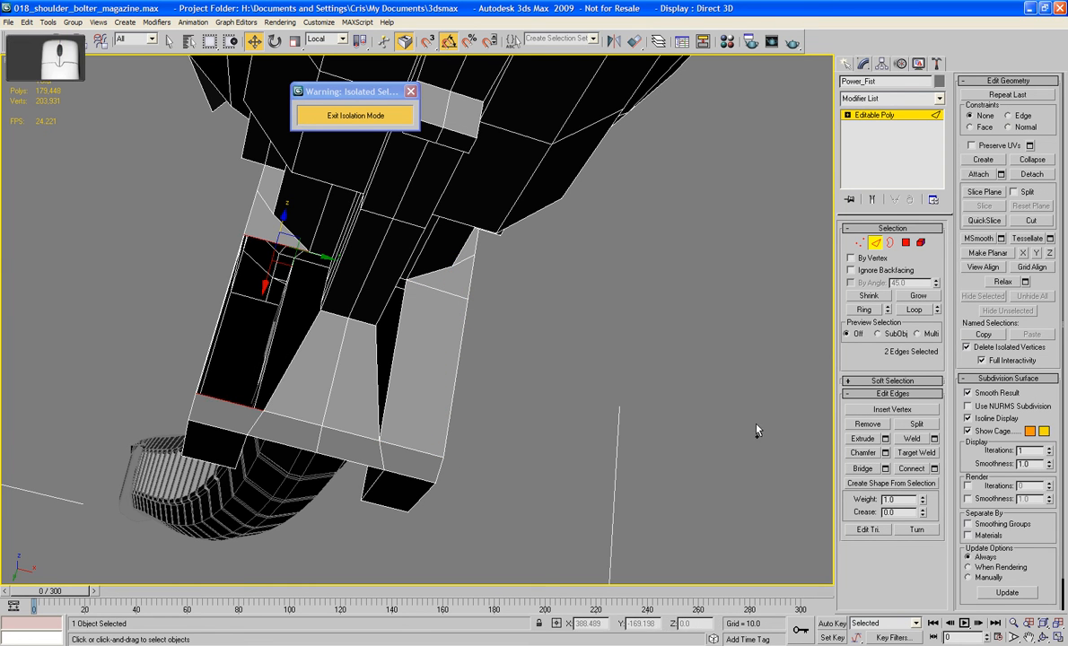
{"action": "left_click", "coordinate": [861, 470]}
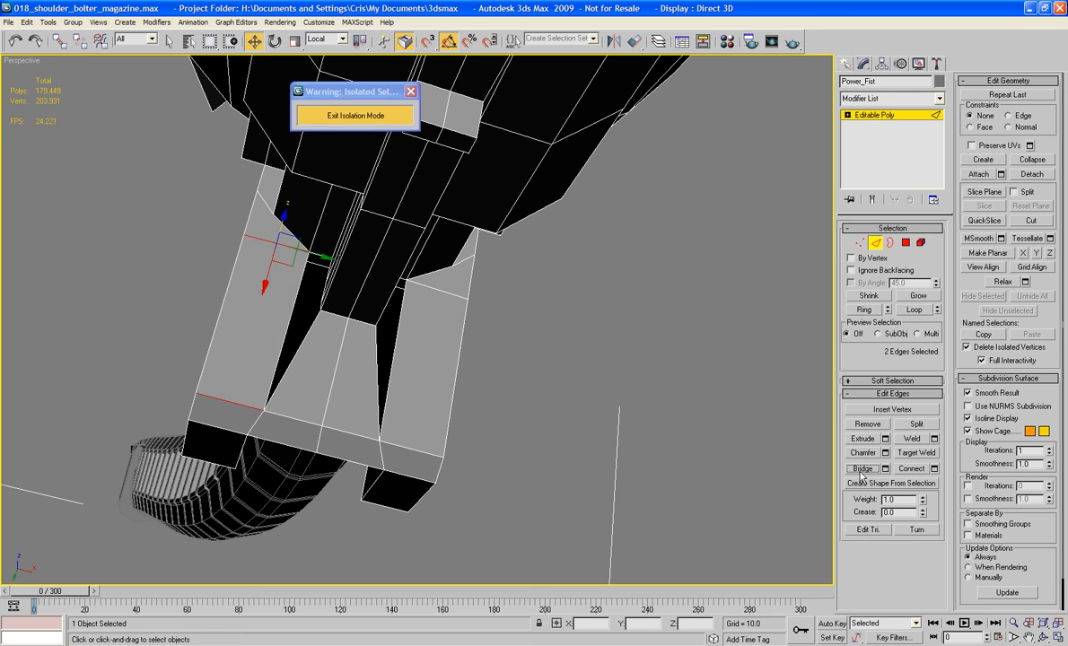
- Select the borders of the two remaining narrow gaps beside the bracket's middle section and cap them
{"action": "left_click", "coordinate": [905, 243]}
{"action": "left_click", "coordinate": [400, 309]}
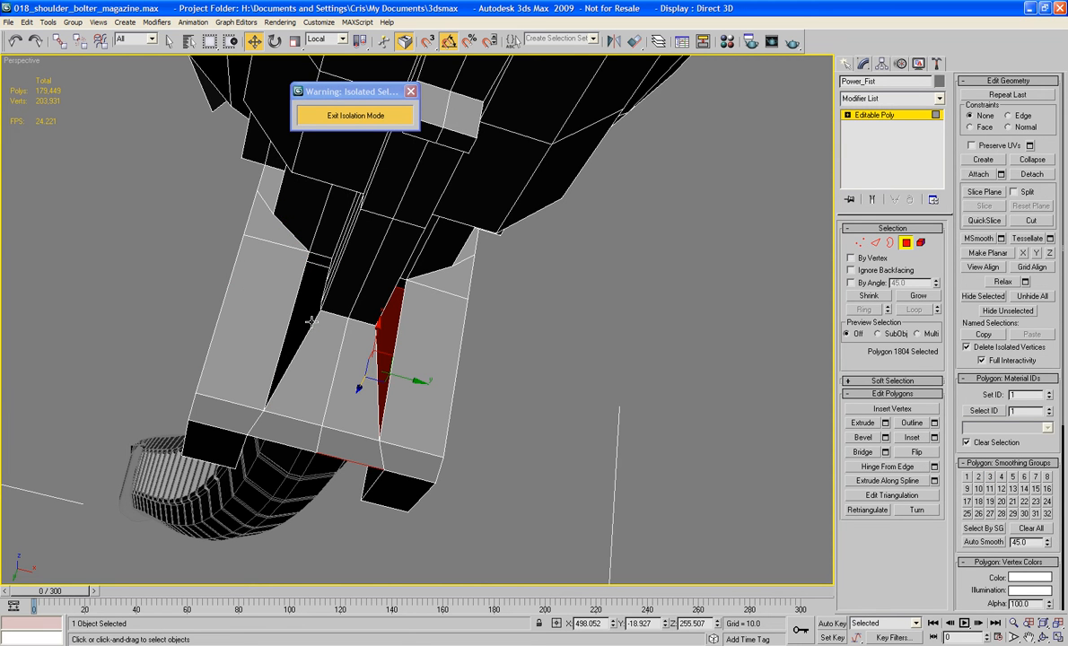
{"action": "key", "text": "3"}
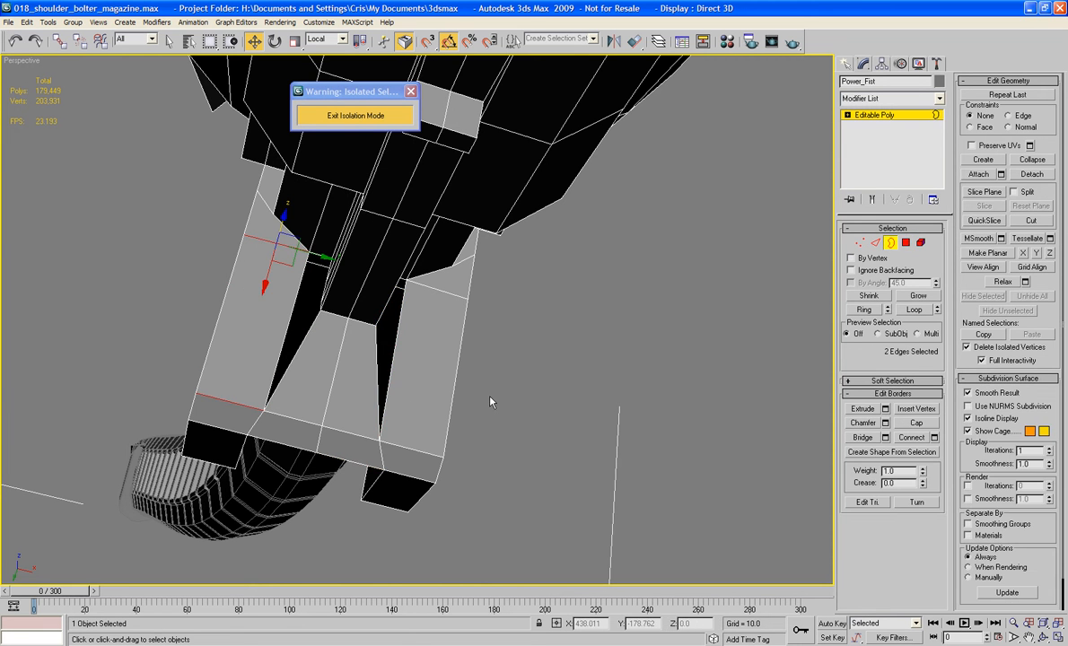
{"action": "left_click", "coordinate": [378, 400]}
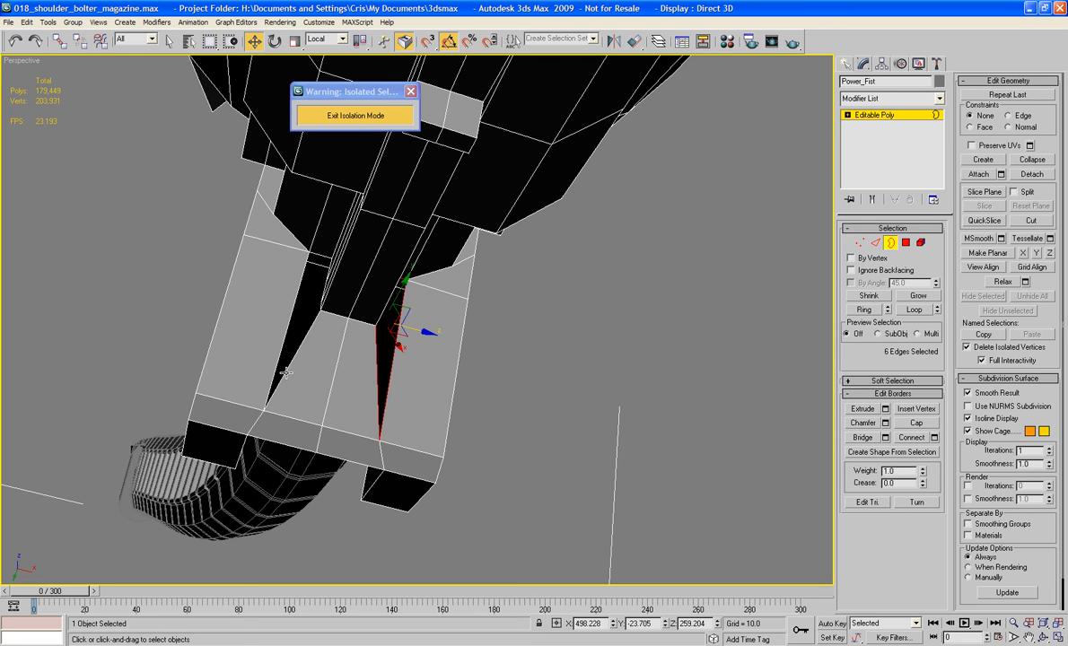
{"action": "left_click", "coordinate": [286, 372], "text": "ctrl"}
{"action": "left_click", "coordinate": [916, 423]}
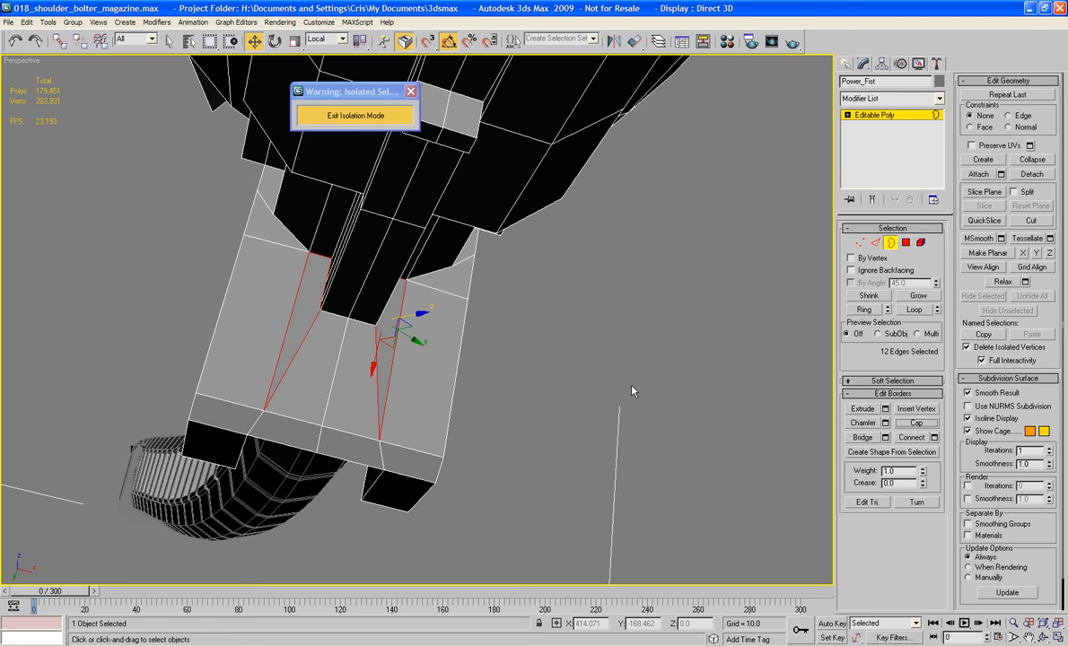
{"action": "left_click", "coordinate": [619, 389]}
{"action": "middle_click_drag", "start_coordinate": [539, 382], "coordinate": [375, 426], "text": "alt"}
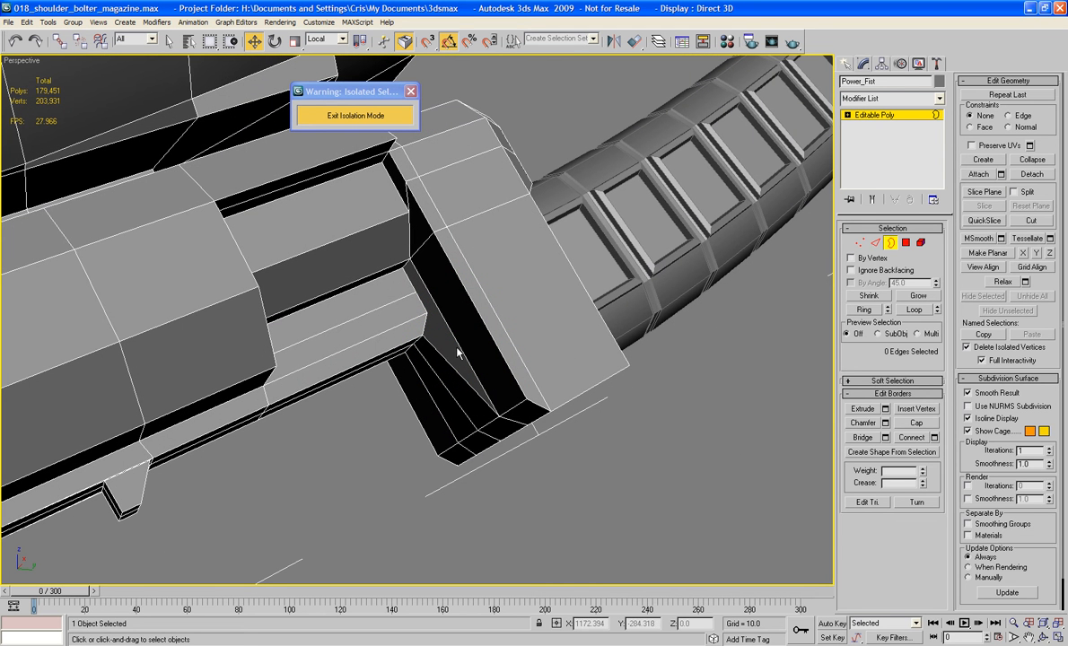
{"action": "left_click", "coordinate": [906, 242]}
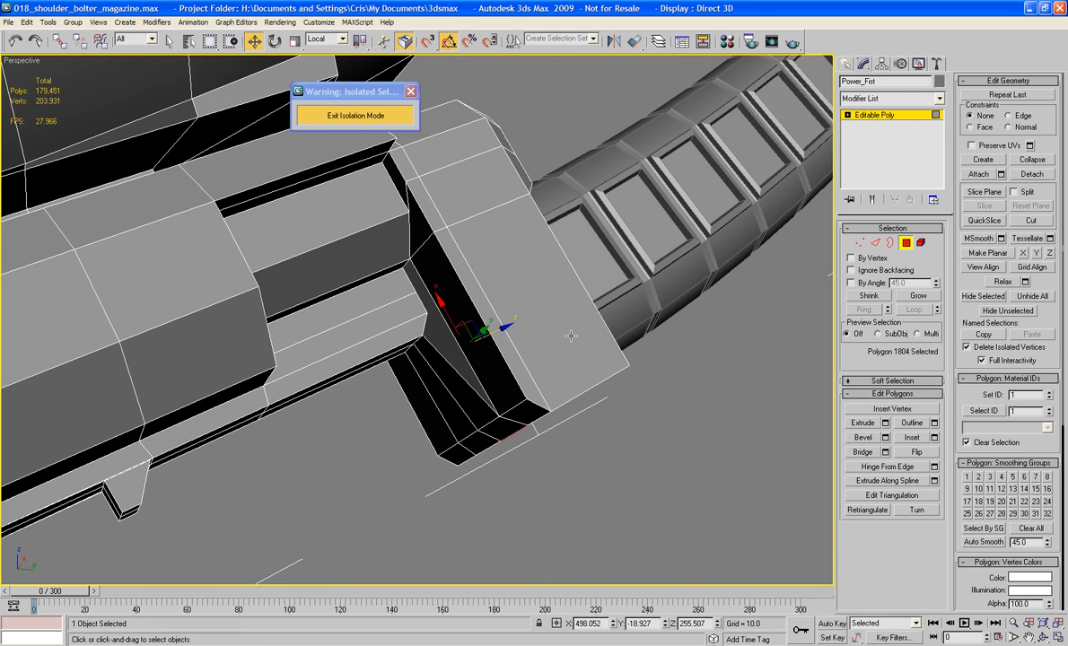
{"action": "middle_click_drag", "start_coordinate": [534, 314], "coordinate": [517, 346], "text": "alt"}
{"action": "left_click", "coordinate": [651, 474]}
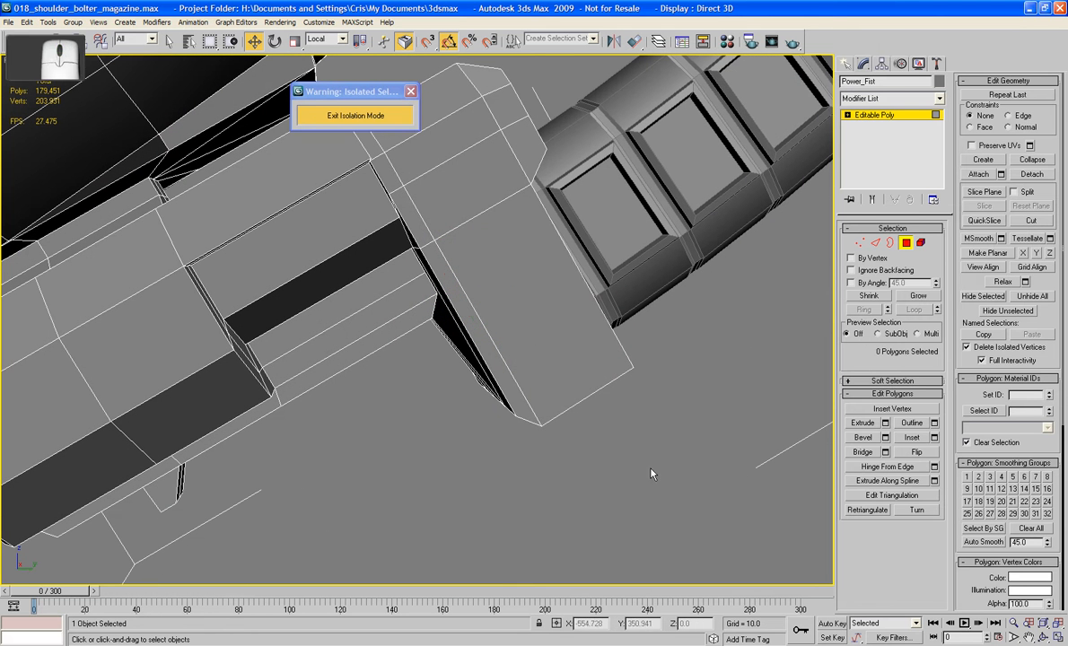
{"action": "left_click", "coordinate": [493, 319]}
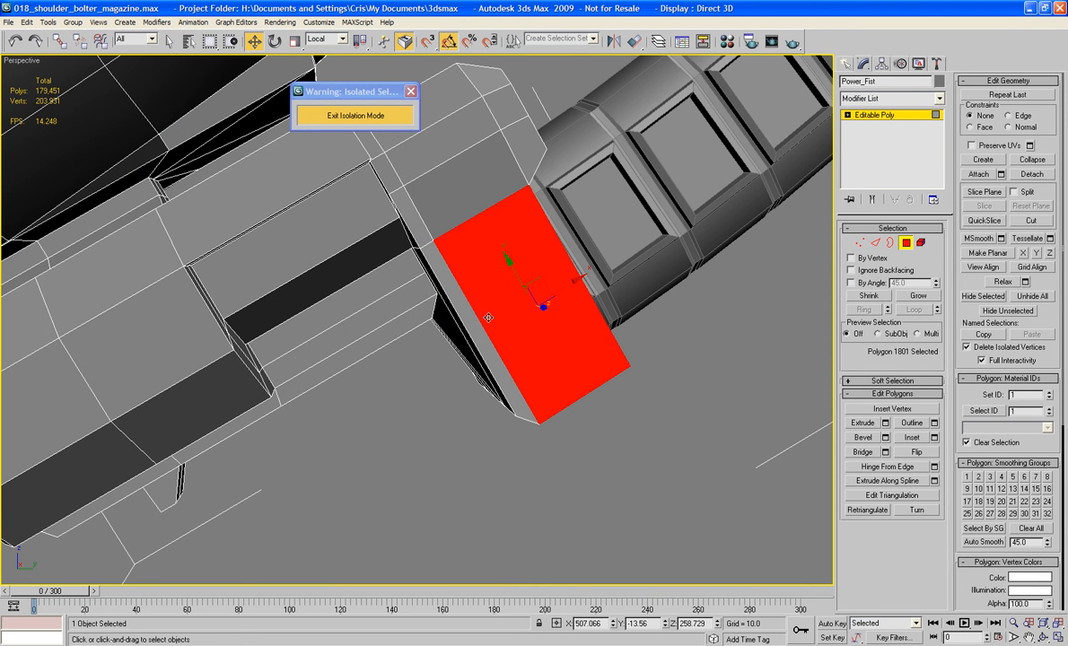
- Leave polygon editing and link the Dummy02 helper at the hose's lower end to the Power_Fist gun as its parent
{"action": "left_click", "coordinate": [906, 242]}
{"action": "left_click", "coordinate": [515, 281]}
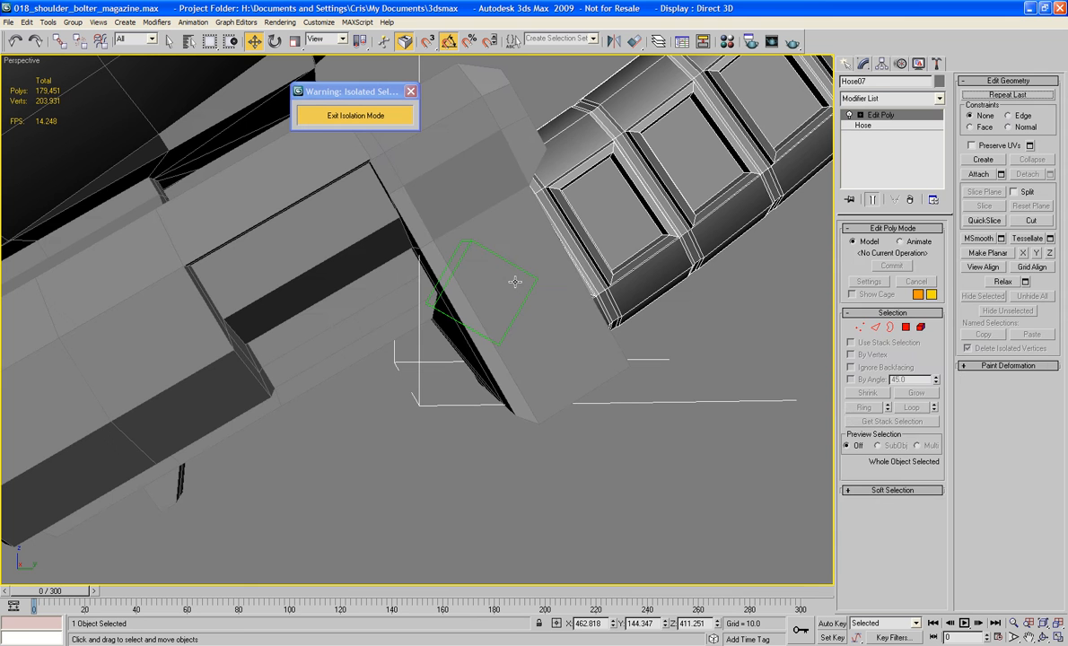
{"action": "left_click", "coordinate": [521, 270]}
{"action": "left_click", "coordinate": [506, 269]}
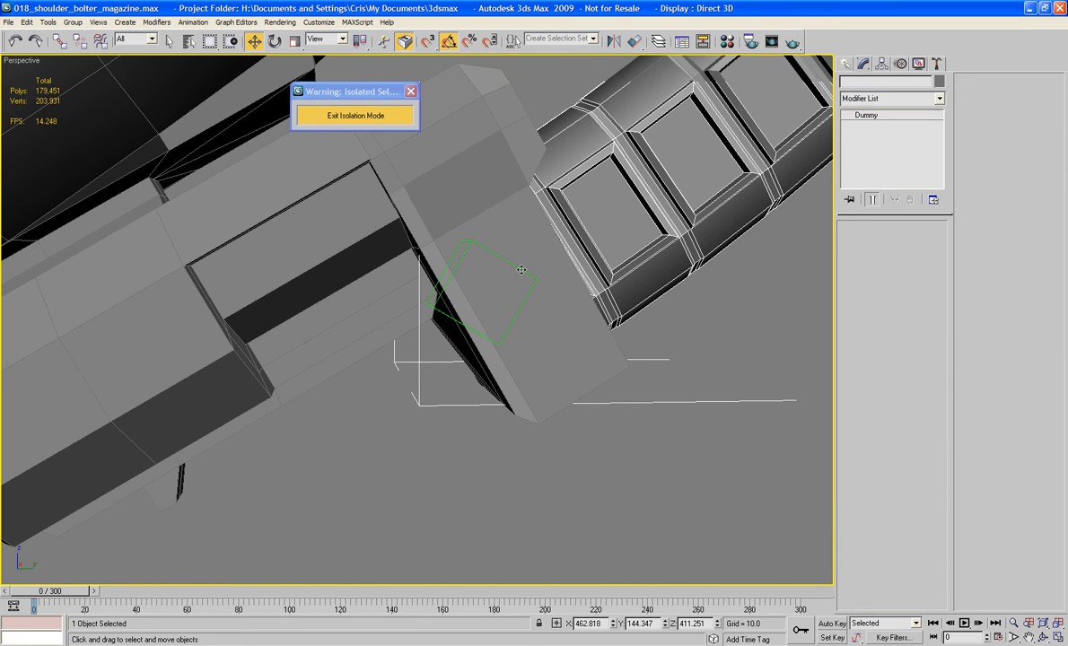
{"action": "left_click", "coordinate": [59, 42]}
{"action": "left_click_drag", "start_coordinate": [485, 289], "coordinate": [393, 287]}
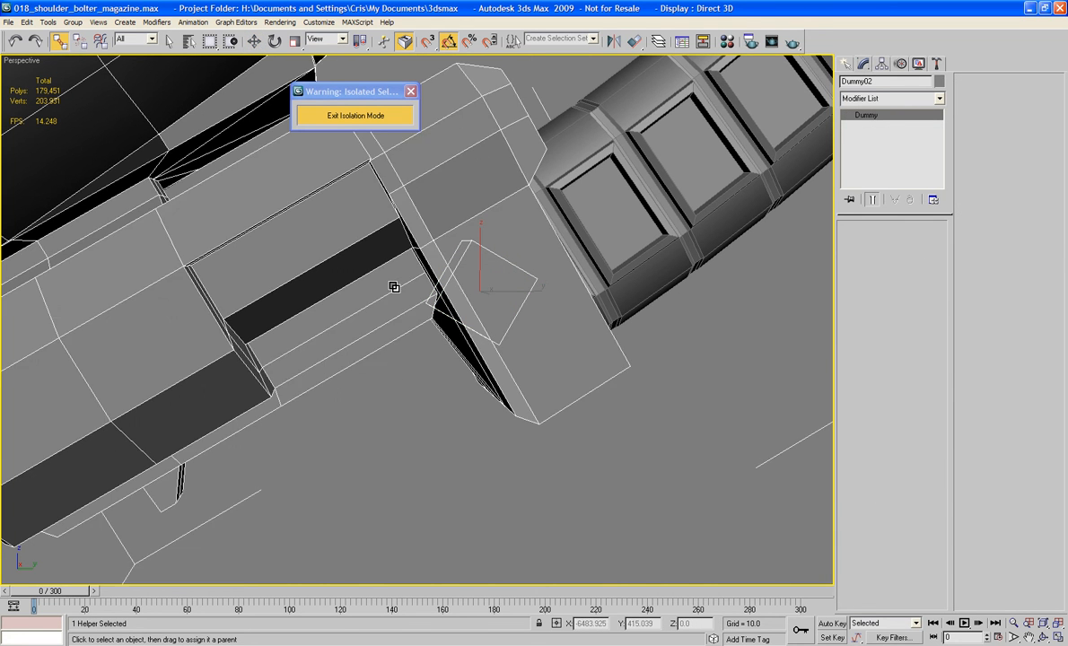
{"action": "left_click", "coordinate": [745, 342]}
- Exit isolation mode so the whole arm assembly is shown around the hose
{"action": "middle_click_drag", "start_coordinate": [745, 341], "coordinate": [563, 316], "text": "alt"}
{"action": "scroll", "coordinate": [574, 305], "scroll_direction": "down", "scroll_amount": 5}
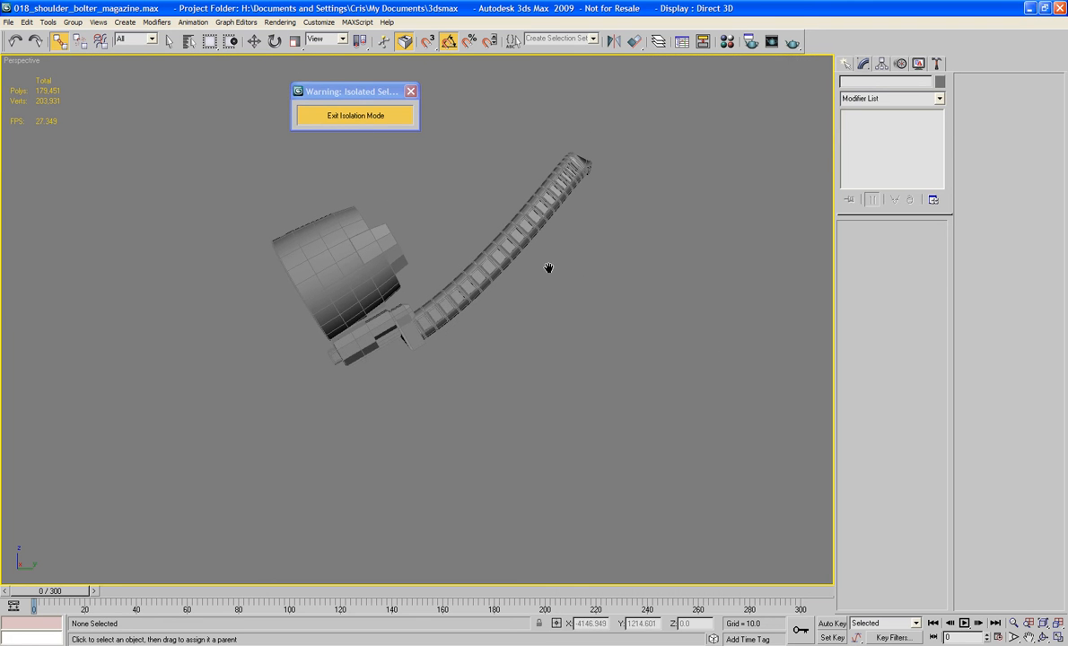
{"action": "left_click", "coordinate": [366, 117]}
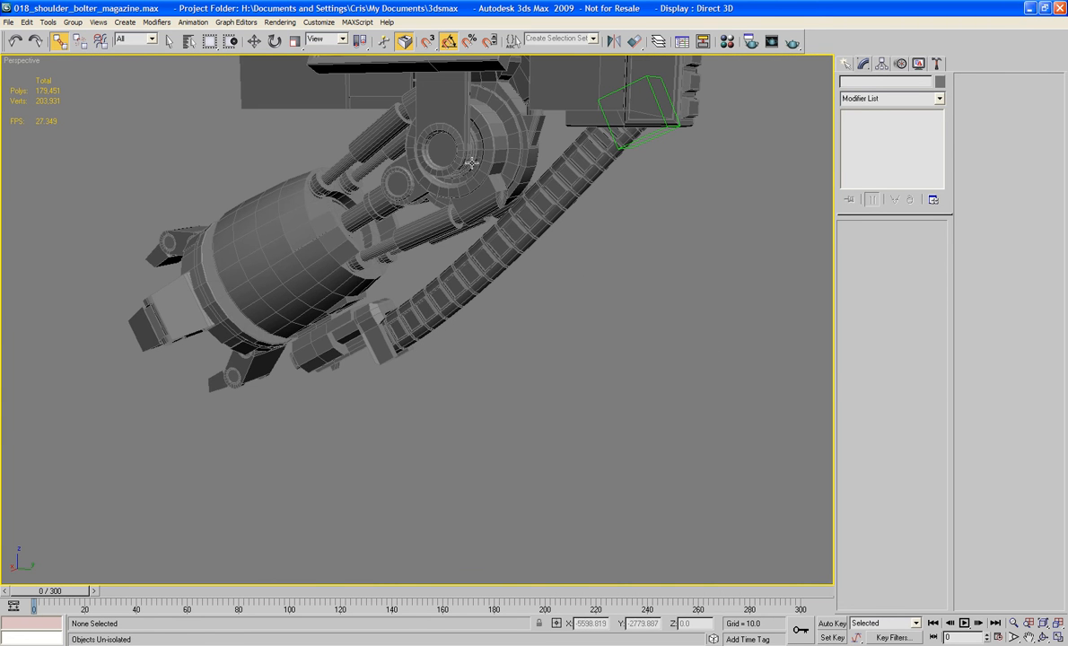
- Try rotating the elbow bracket -15° about its local Z axis to test the hose link, and undo the rotation
{"action": "left_click", "coordinate": [488, 154]}
{"action": "key", "text": "e"}
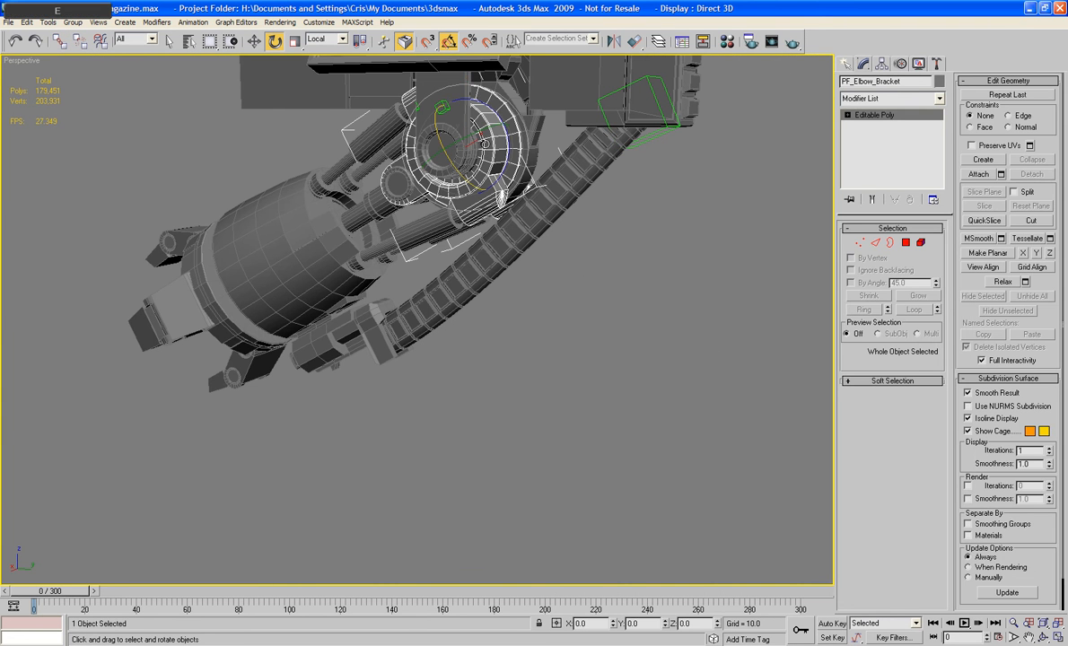
{"action": "left_click_drag", "start_coordinate": [490, 105], "coordinate": [499, 110]}
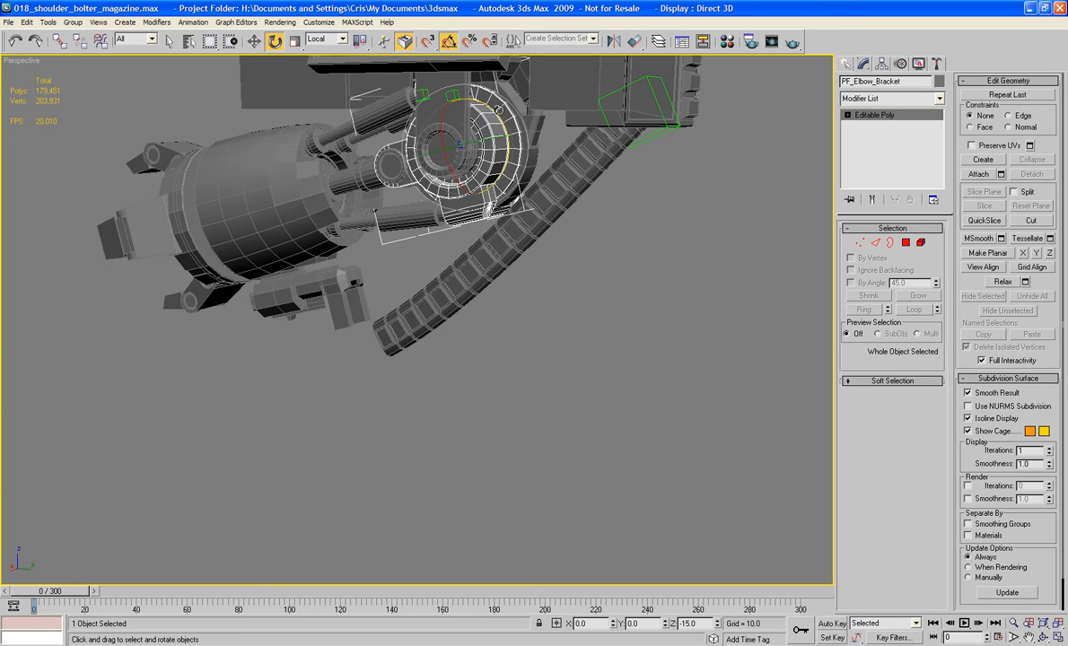
{"action": "key", "text": "ctrl+z"}
- Open the hose's base parameters beneath its Edit Poly modifier, accepting the topology warning, and examine the binding objects
{"action": "middle_click_drag", "start_coordinate": [439, 253], "coordinate": [492, 334], "text": "alt"}
{"action": "key", "text": "z"}
{"action": "left_click", "coordinate": [502, 314]}
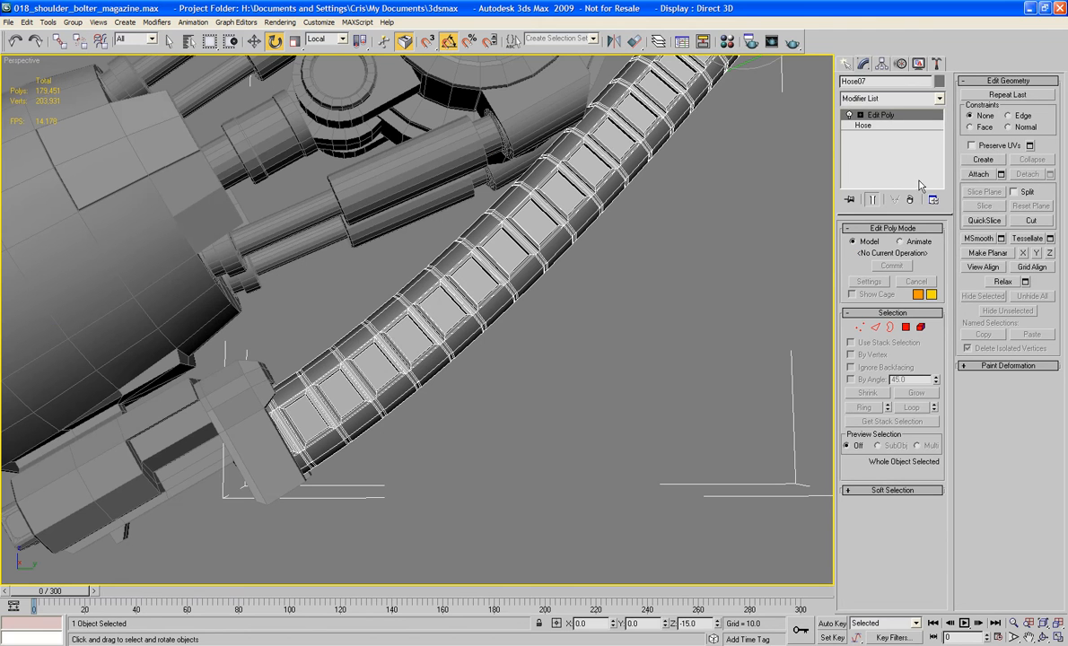
{"action": "left_click", "coordinate": [864, 126]}
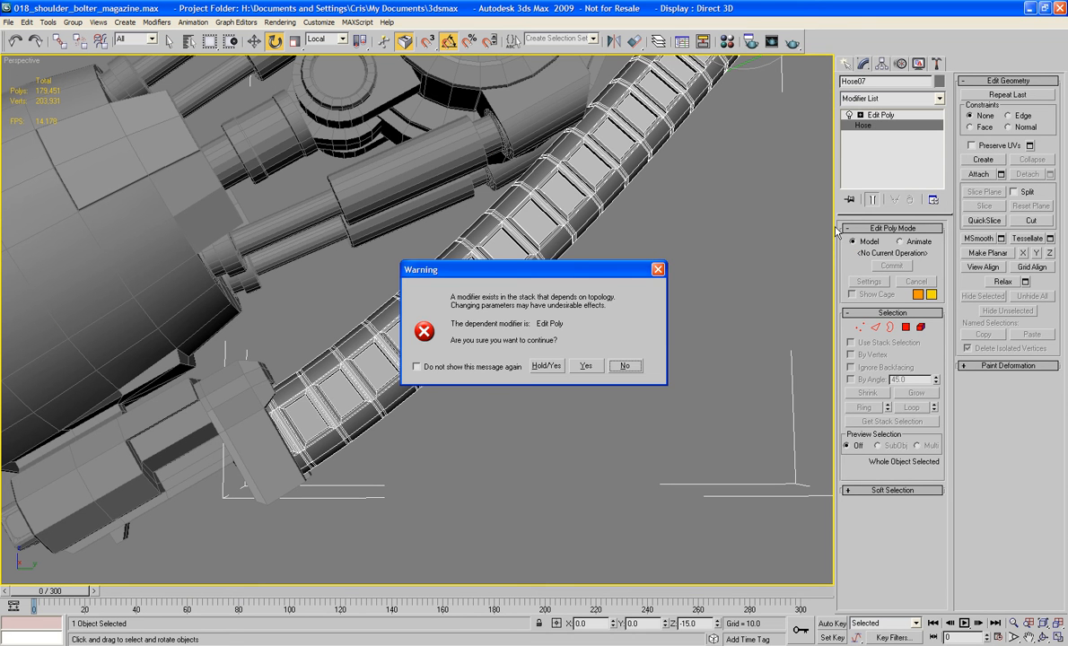
{"action": "left_click", "coordinate": [587, 366]}
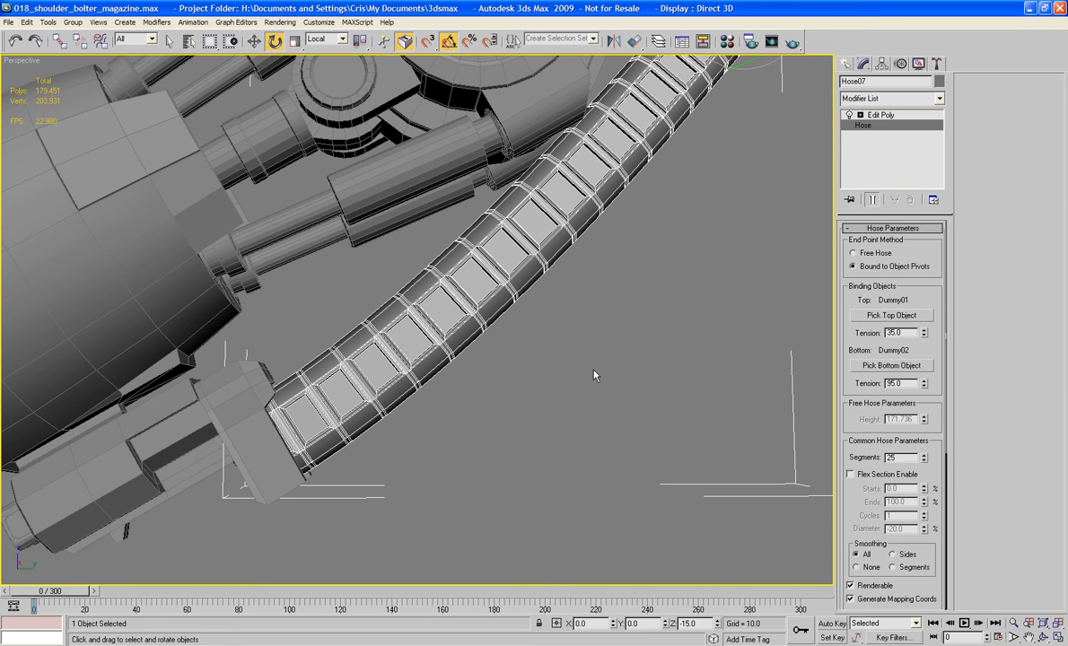
{"action": "scroll", "coordinate": [796, 396], "scroll_direction": "down", "scroll_amount": 5}
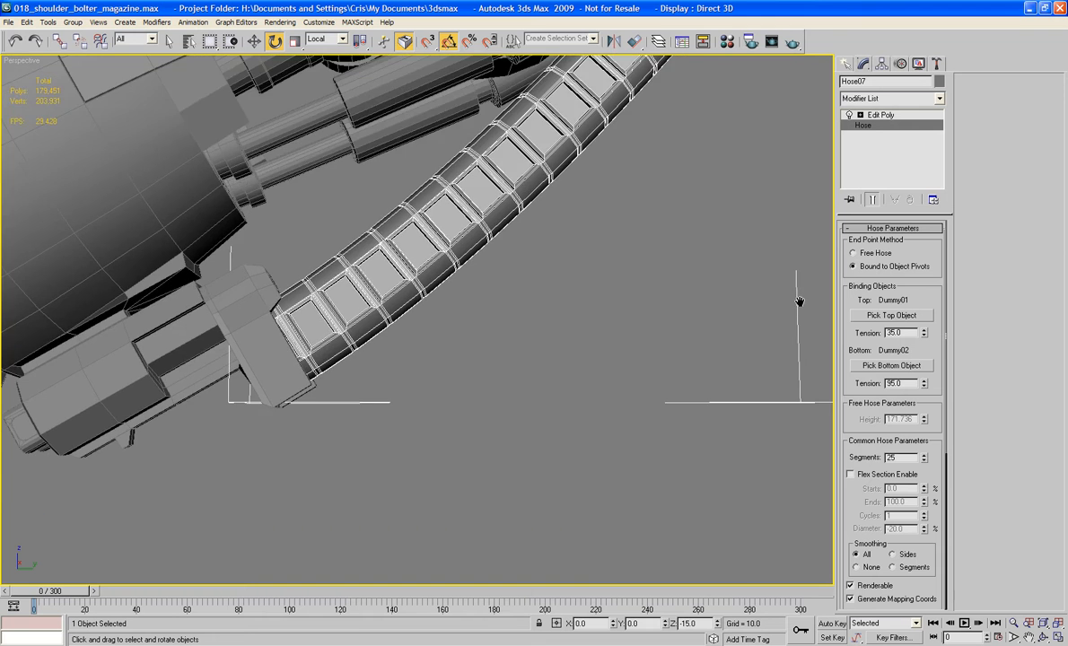
{"action": "middle_click_drag", "start_coordinate": [779, 308], "coordinate": [636, 338], "text": "alt"}
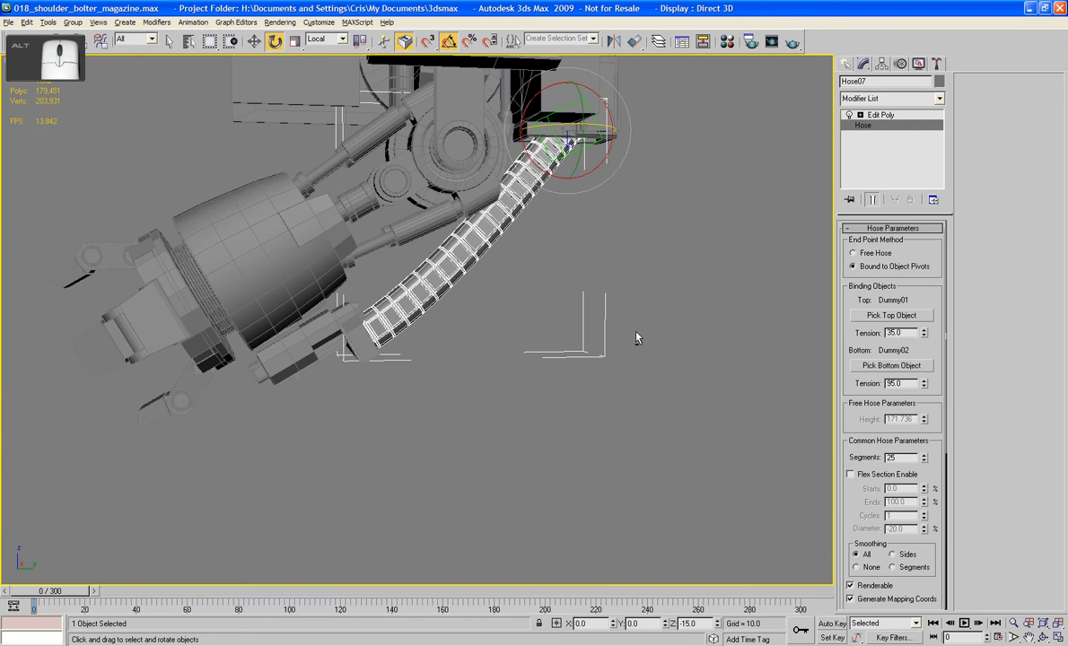
- Turn on see-through display and select the Dummy02 helper at the hose's lower end
{"action": "key", "text": "alt+x"}
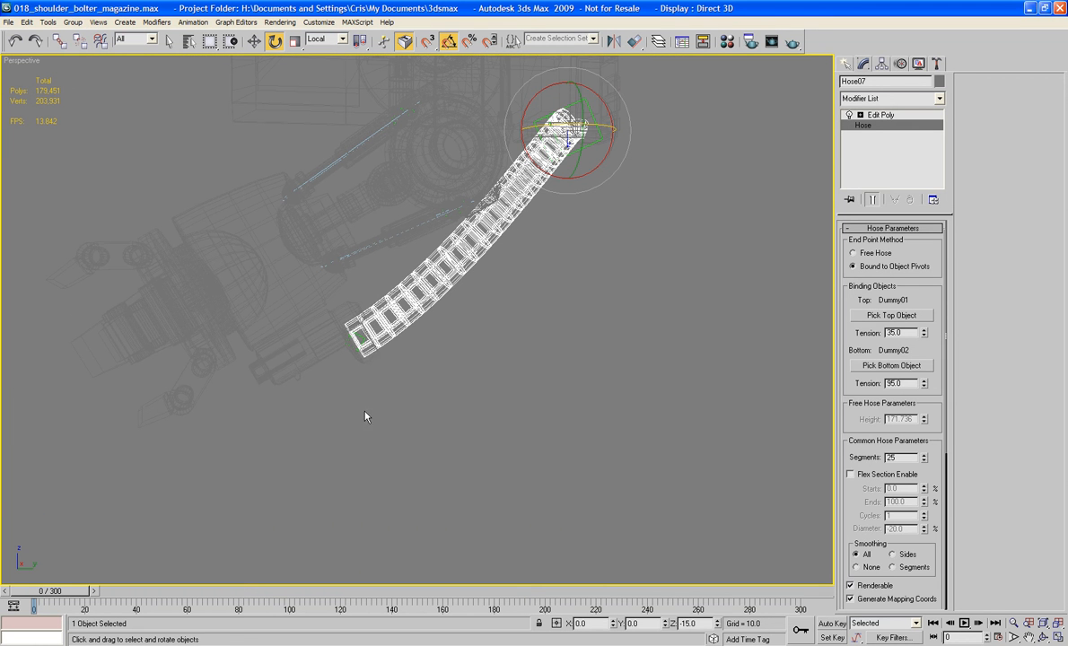
{"action": "left_click", "coordinate": [349, 375]}
{"action": "left_click", "coordinate": [346, 345]}
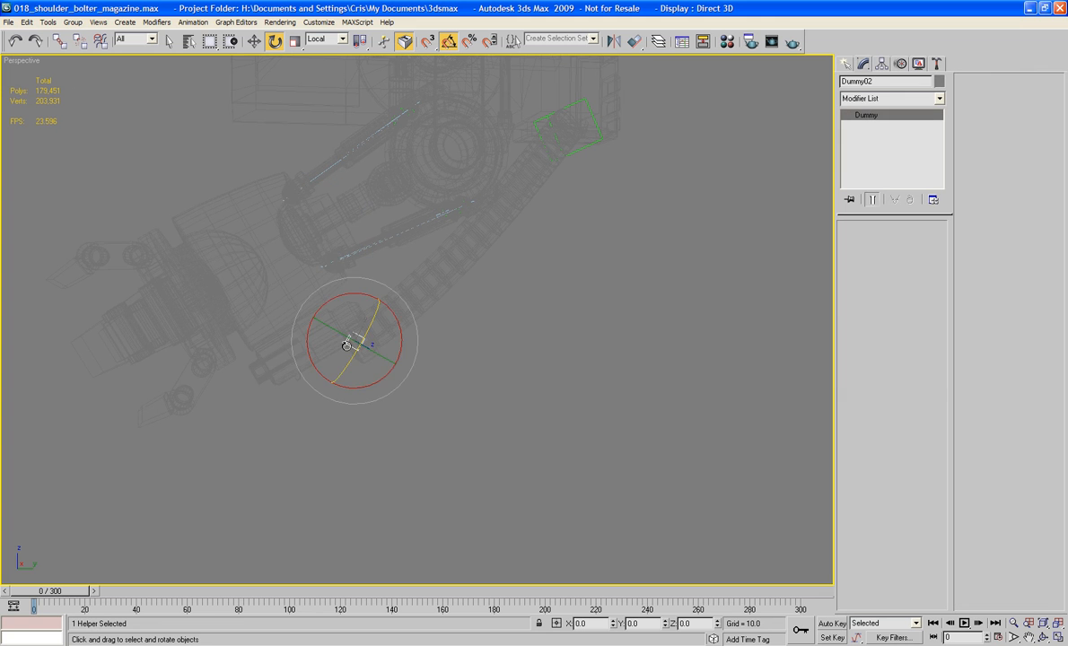
- Try moving the Dummy02 helper slightly in the YZ plane, and undo the move
{"action": "key", "text": "w"}
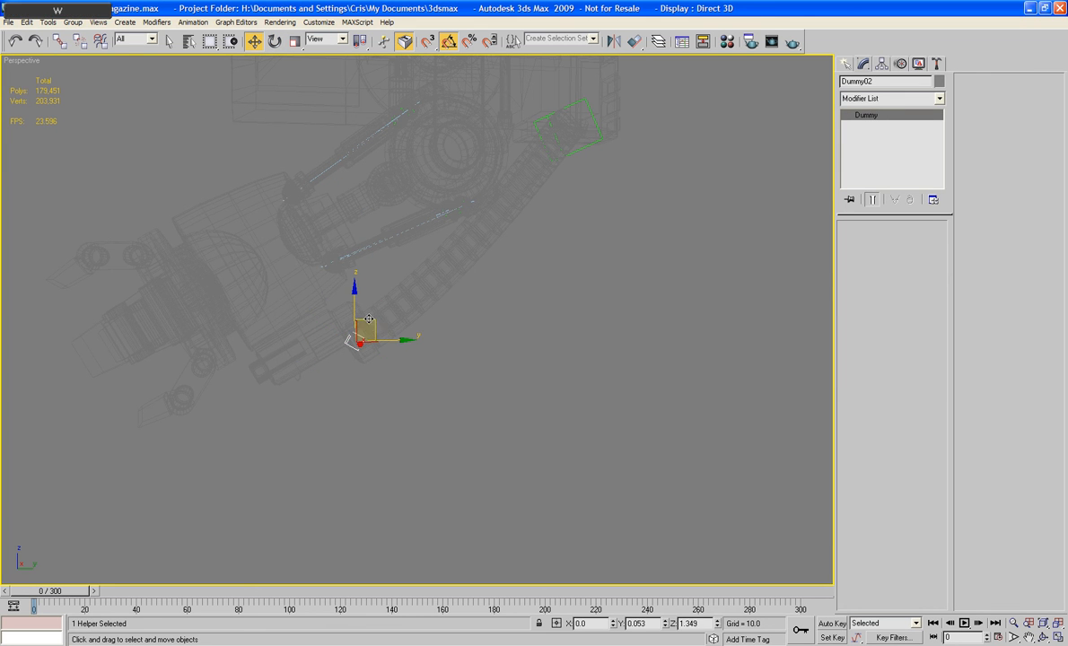
{"action": "mouse_move", "coordinate": [363, 325]}
{"action": "left_mouse_down"}
{"action": "mouse_move", "coordinate": [355, 301]}
{"action": "mouse_move", "coordinate": [365, 316]}
{"action": "left_mouse_up"}
{"action": "key", "text": "ctrl+z"}
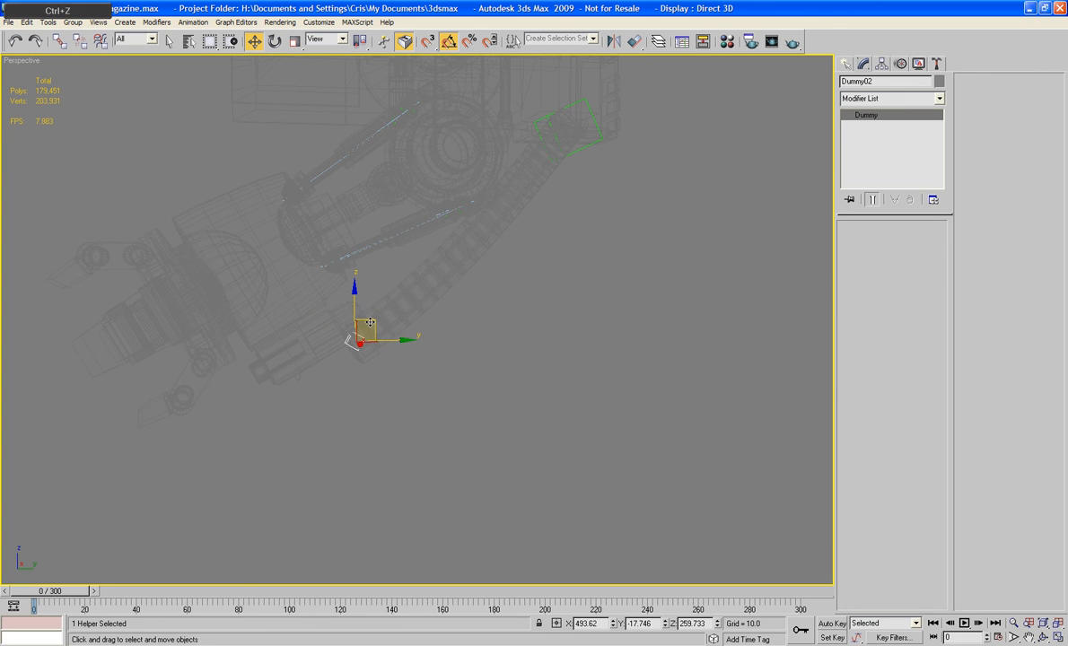
- Link the Dummy02 helper to the Power_Fist gun as its parent again
{"action": "left_click", "coordinate": [58, 41]}
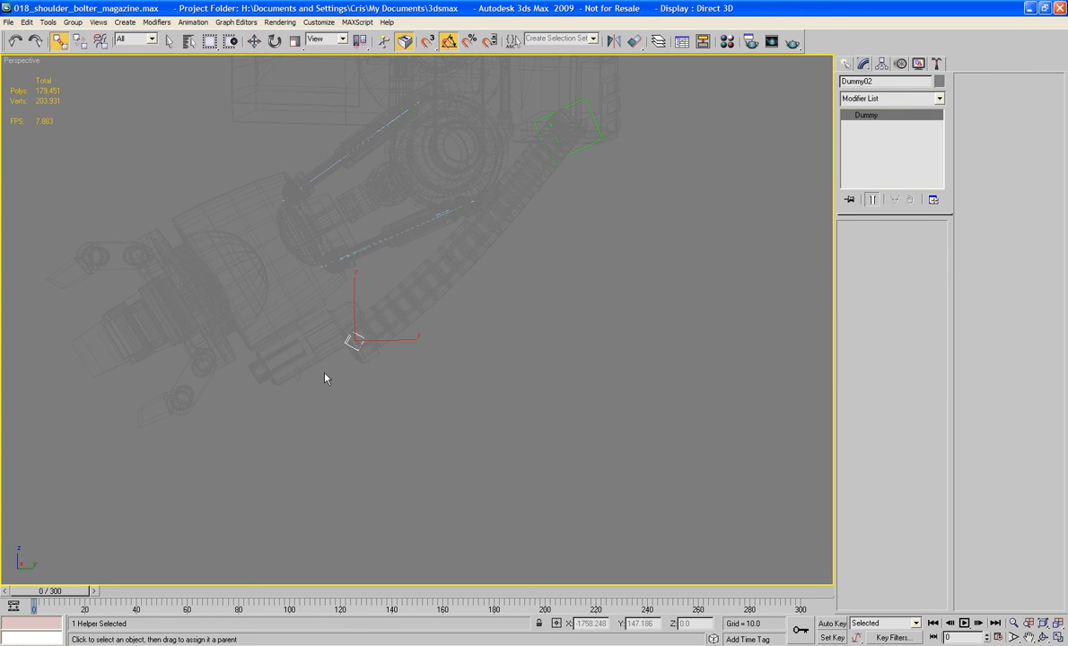
{"action": "left_click_drag", "start_coordinate": [347, 343], "coordinate": [313, 355]}
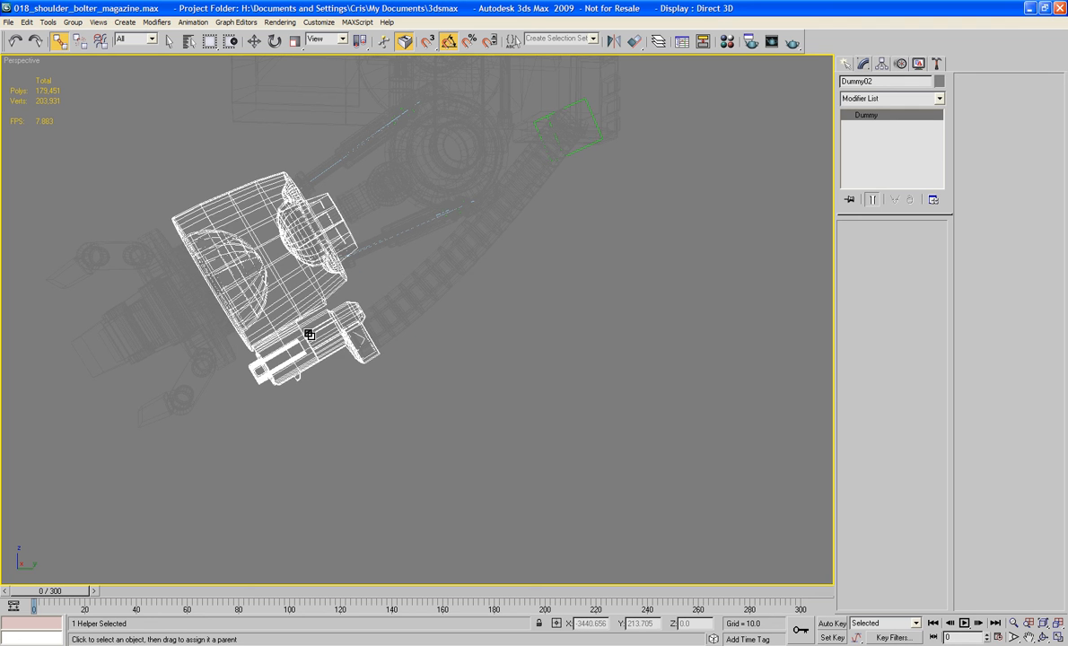
- Select Power_Fist, try moving it upward to test its link with Dummy02, and undo the move
{"action": "left_click", "coordinate": [300, 377]}
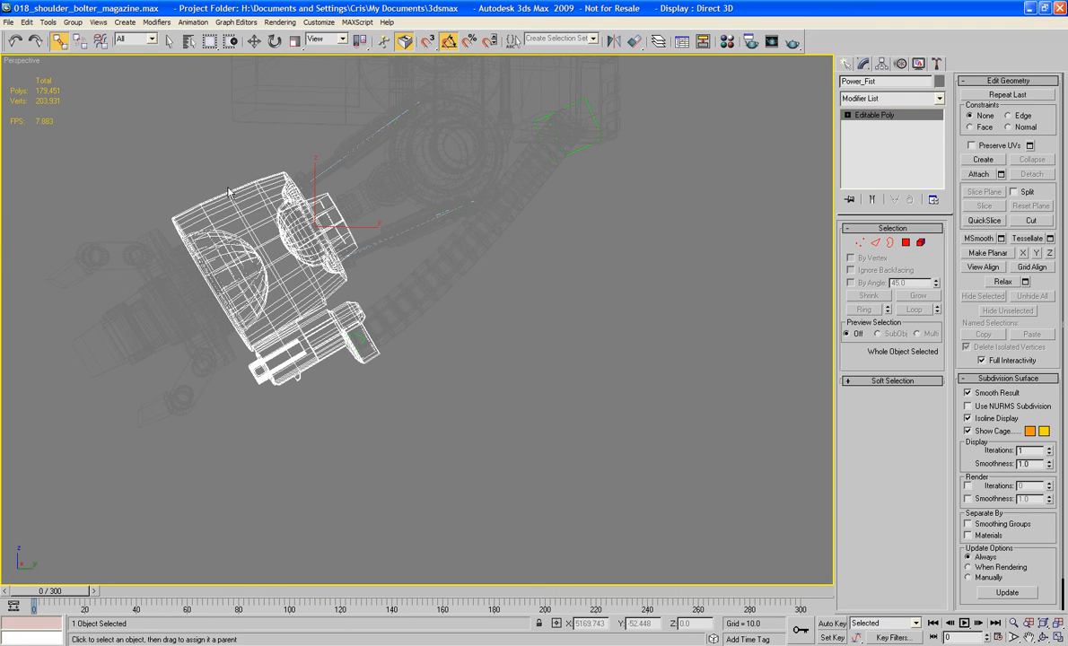
{"action": "left_click", "coordinate": [255, 42]}
{"action": "left_click_drag", "start_coordinate": [314, 201], "coordinate": [319, 138]}
{"action": "key", "text": "ctrl+z"}
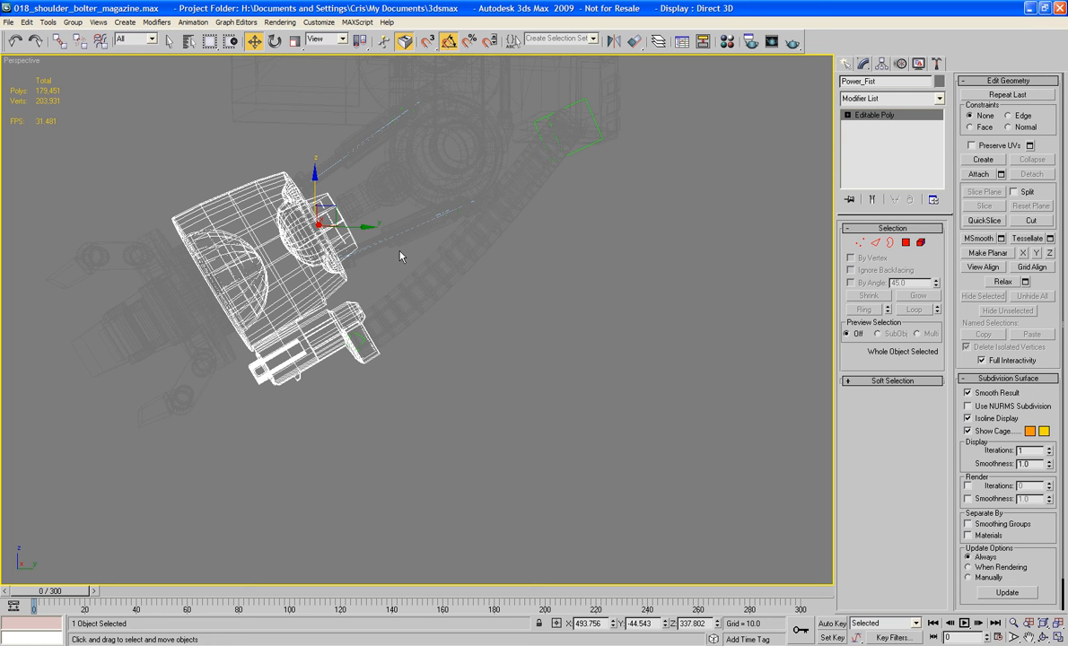
- Rotate the elbow bracket -30° about its local Z axis to test how the hose end follows the arm
{"action": "left_click", "coordinate": [492, 350]}
{"action": "middle_click_drag", "start_coordinate": [492, 350], "coordinate": [468, 351], "text": "alt"}
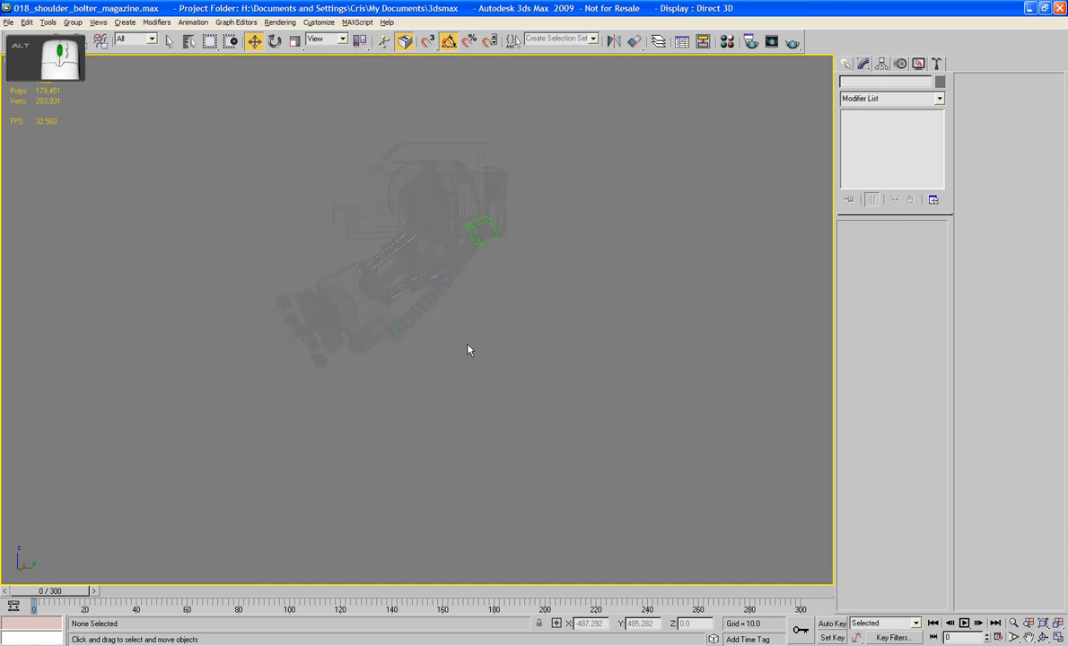
{"action": "scroll", "coordinate": [439, 349], "scroll_direction": "up", "scroll_amount": 4}
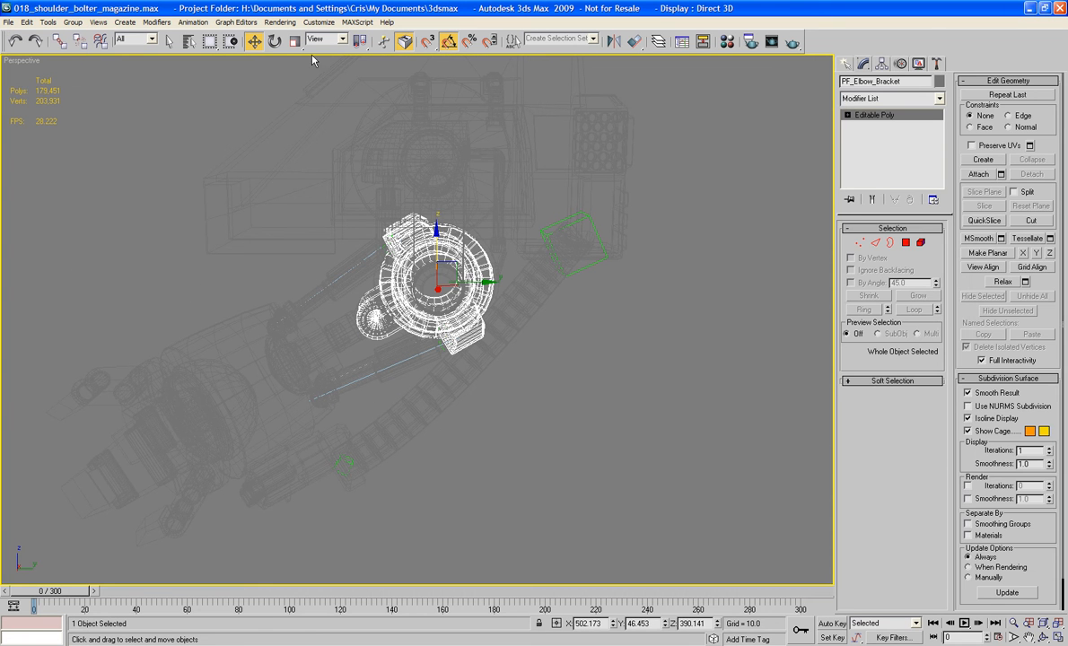
{"action": "left_click", "coordinate": [278, 42]}
{"action": "left_click_drag", "start_coordinate": [472, 255], "coordinate": [485, 270]}
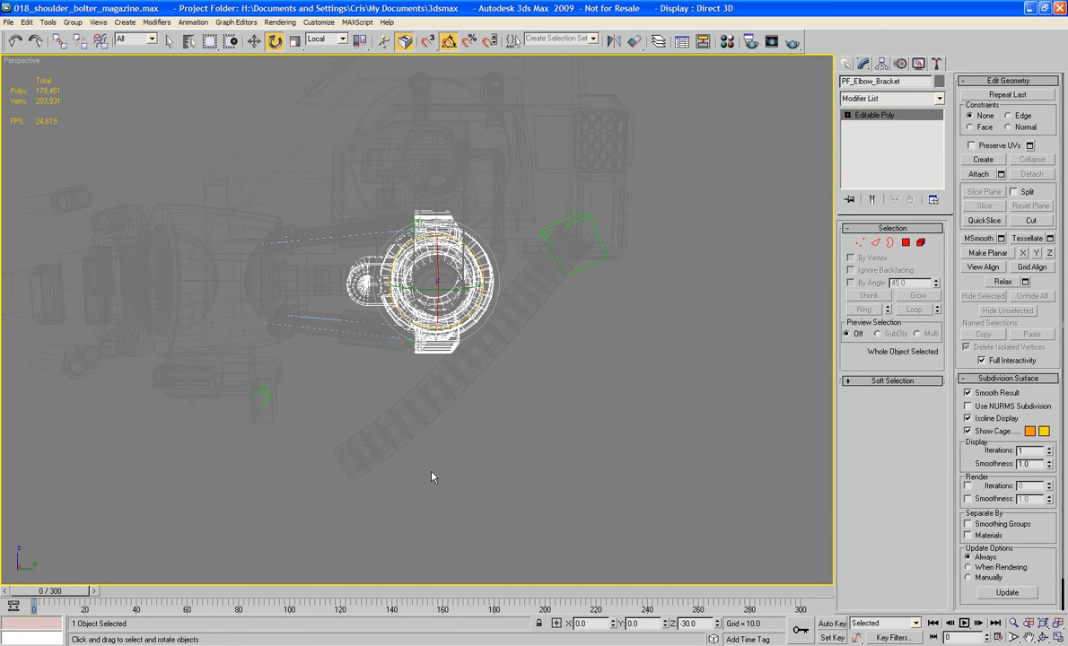
- Reposition Dummy02, the hose's fist-side end helper, in the bracket under the fist and switch the viewport to shaded display
{"action": "left_click", "coordinate": [269, 395]}
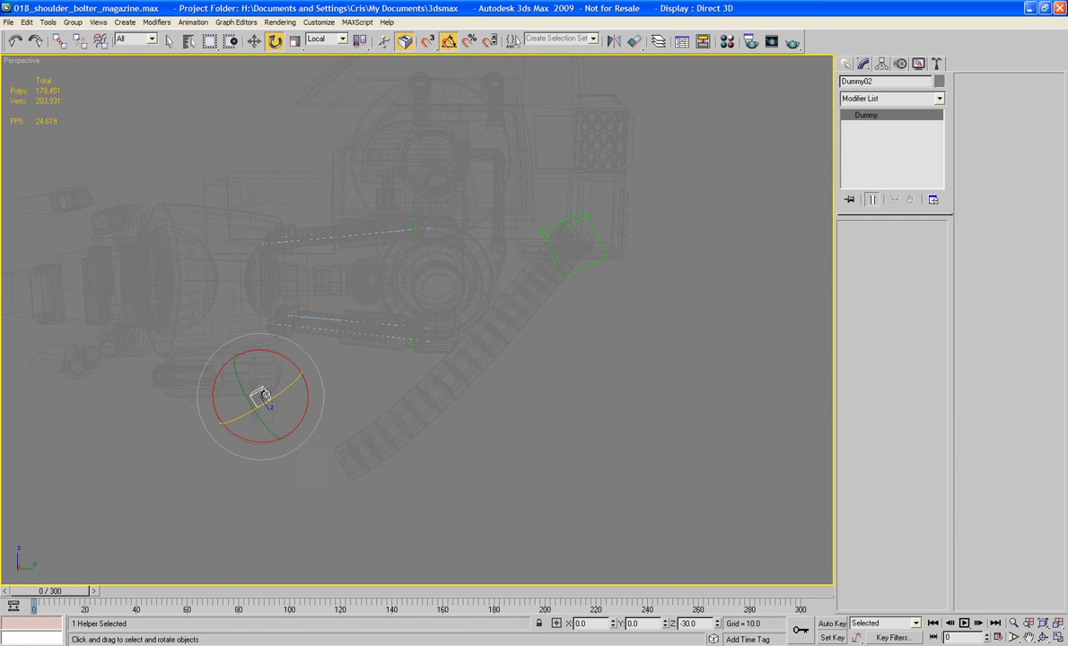
{"action": "left_click", "coordinate": [255, 40]}
{"action": "mouse_move", "coordinate": [260, 354]}
{"action": "left_mouse_down"}
{"action": "mouse_move", "coordinate": [272, 333]}
{"action": "mouse_move", "coordinate": [271, 360]}
{"action": "left_mouse_up"}
{"action": "key", "text": "F3"}
{"action": "scroll", "coordinate": [310, 418], "scroll_direction": "up", "scroll_amount": 5}
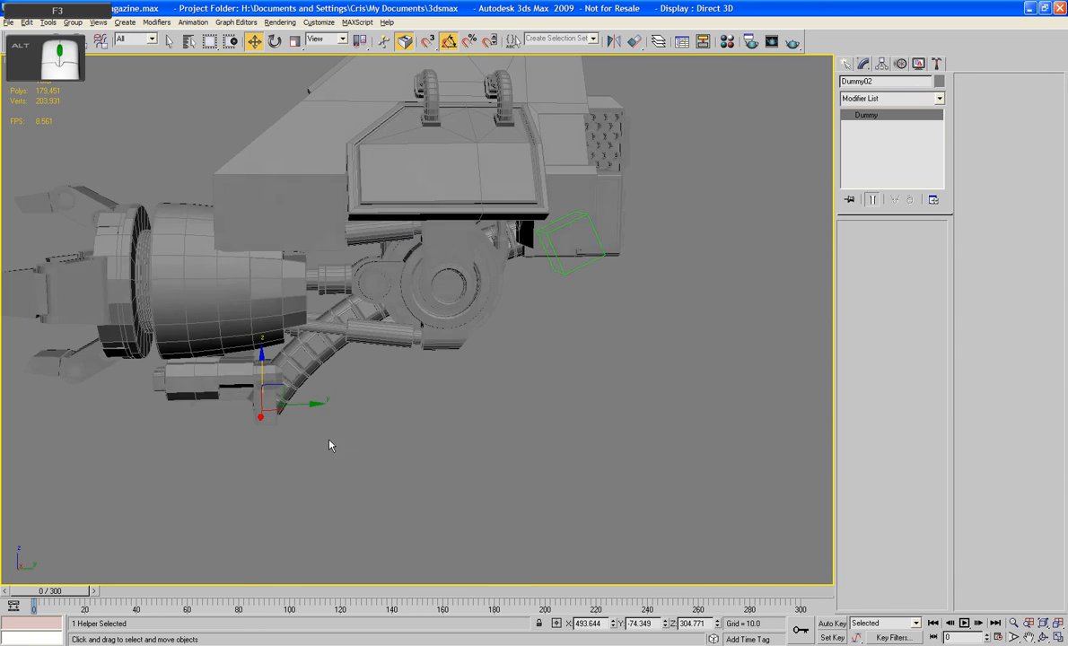
- Rotate Dummy02 by -100 degrees about its local X axis, and nudge it in Y and Z to seat the hose end in the bracket
{"action": "left_click", "coordinate": [274, 42]}
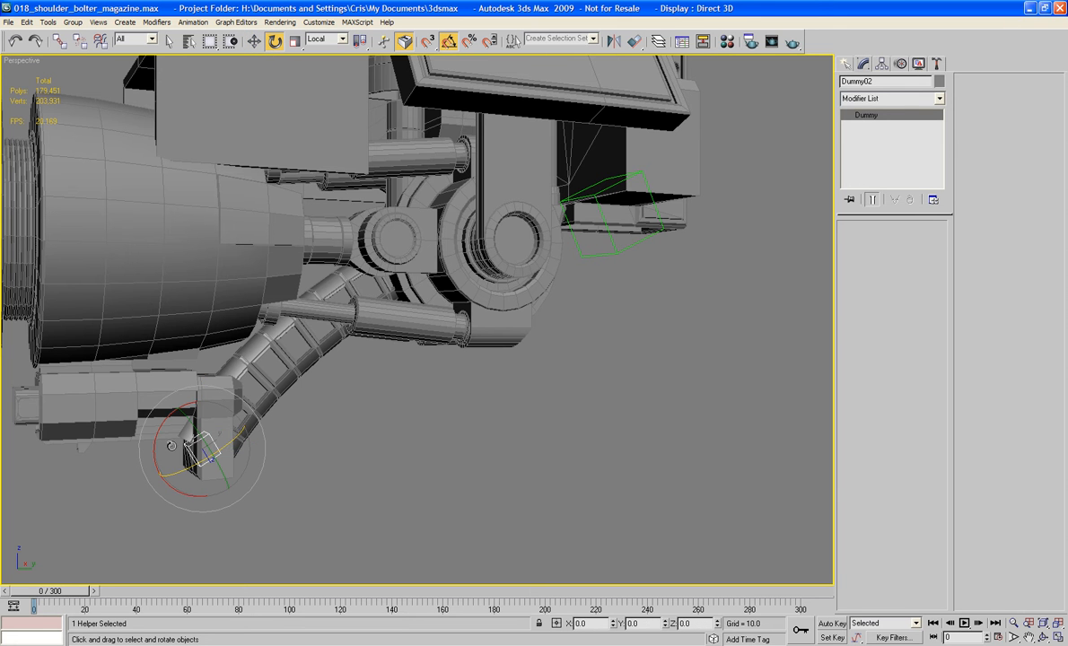
{"action": "left_click_drag", "start_coordinate": [172, 446], "coordinate": [173, 515]}
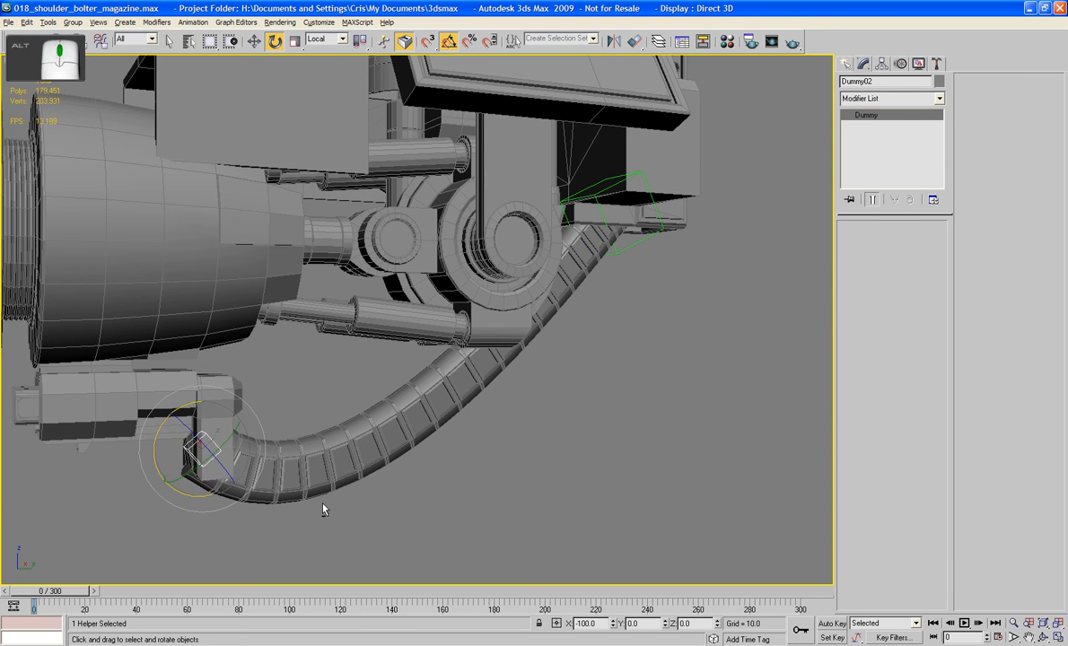
{"action": "middle_click_drag", "start_coordinate": [322, 506], "coordinate": [301, 508], "text": "alt"}
{"action": "left_click", "coordinate": [255, 42]}
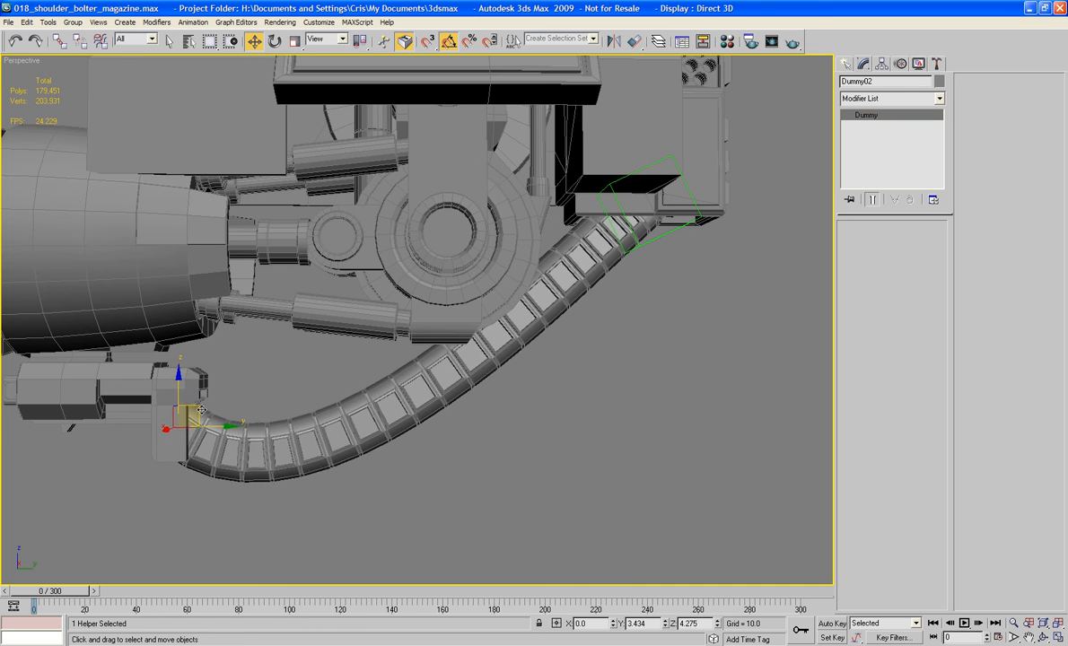
{"action": "middle_click_drag", "start_coordinate": [199, 418], "coordinate": [292, 414], "text": "alt"}
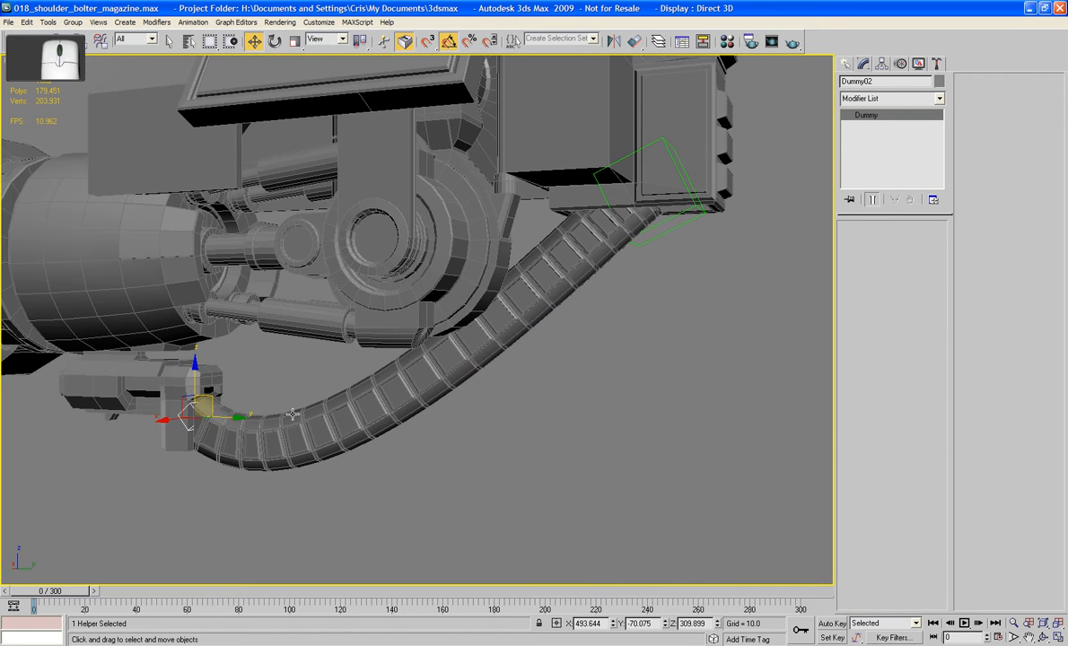
- Rotate Dummy01, the helper at the hose's upper end, by -40 degrees about its local X axis
{"action": "left_click", "coordinate": [673, 216]}
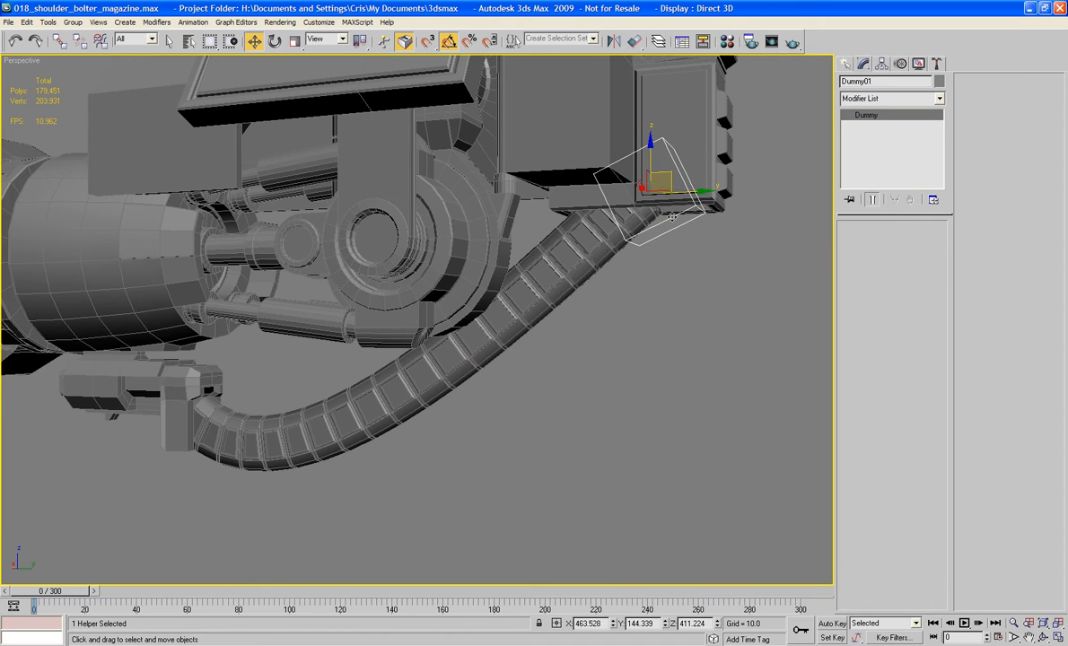
{"action": "left_click", "coordinate": [273, 41]}
{"action": "left_click_drag", "start_coordinate": [607, 178], "coordinate": [663, 134]}
{"action": "key", "text": "ctrl+z"}
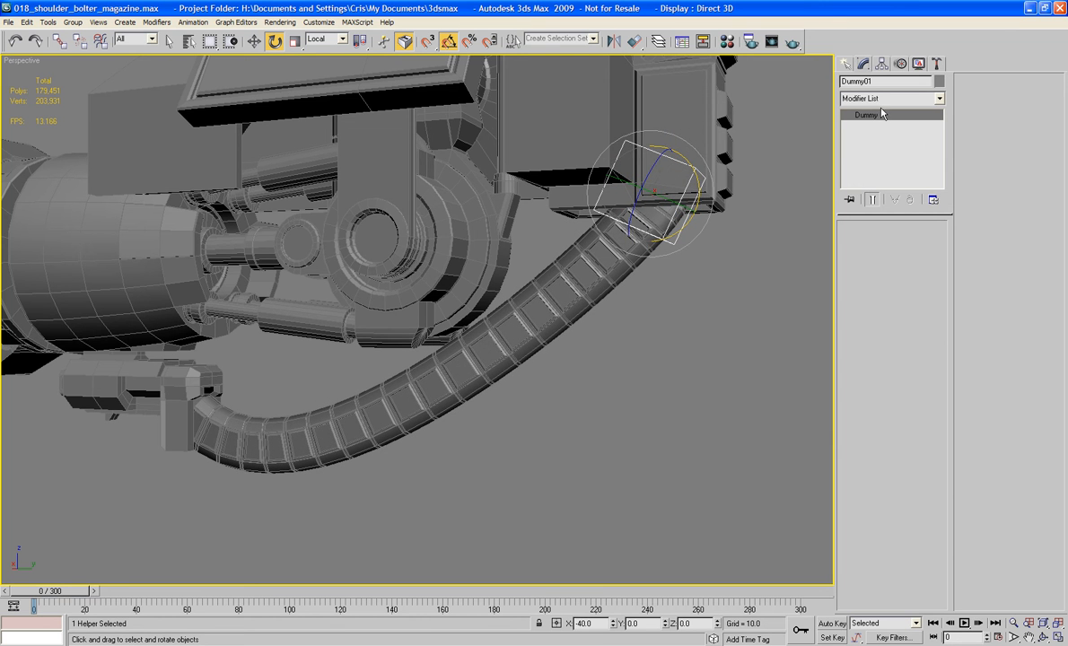
- Set the top tension to 110 in the base Hose parameters of the ribbed hose
{"action": "left_click", "coordinate": [697, 297]}
{"action": "left_click", "coordinate": [610, 273]}
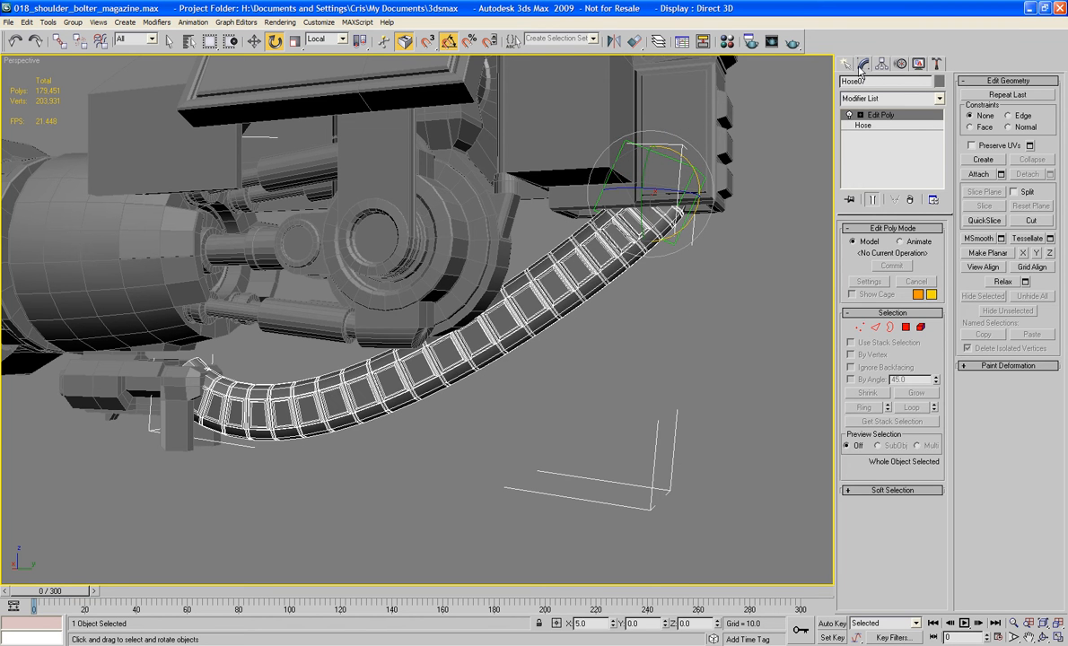
{"action": "left_click", "coordinate": [877, 126]}
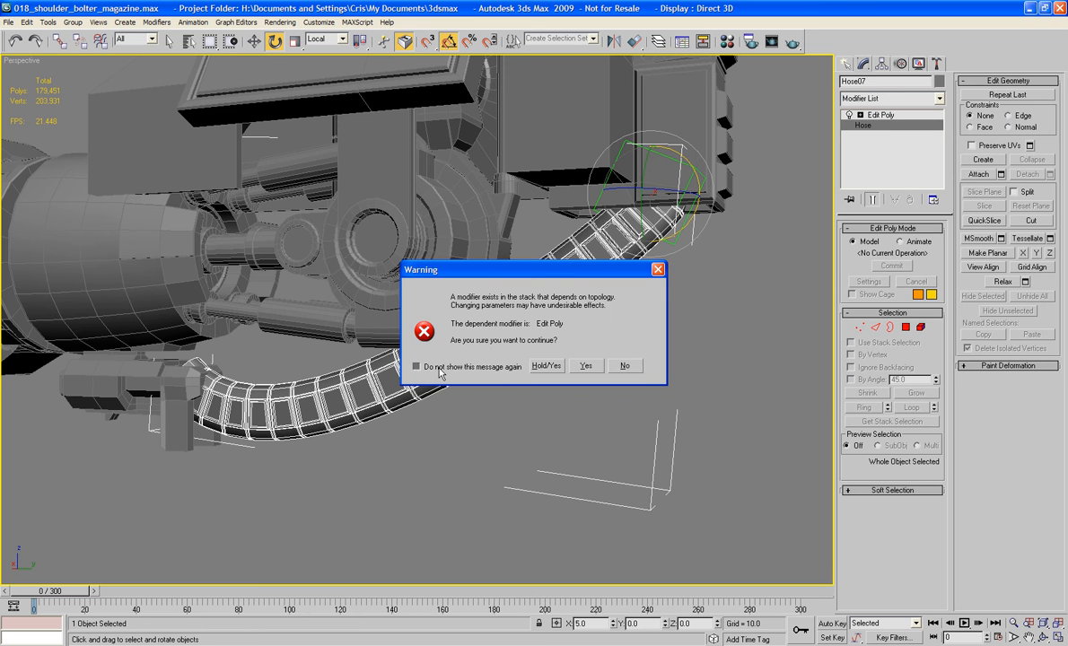
{"action": "left_click", "coordinate": [586, 366]}
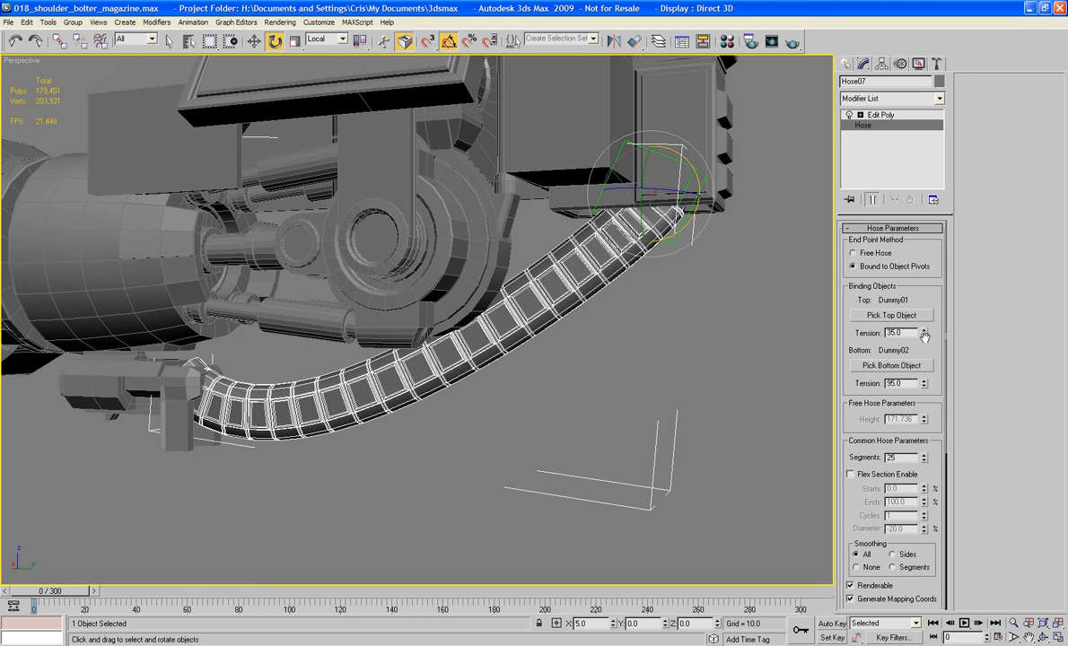
{"action": "left_click_drag", "start_coordinate": [927, 340], "coordinate": [934, 287]}
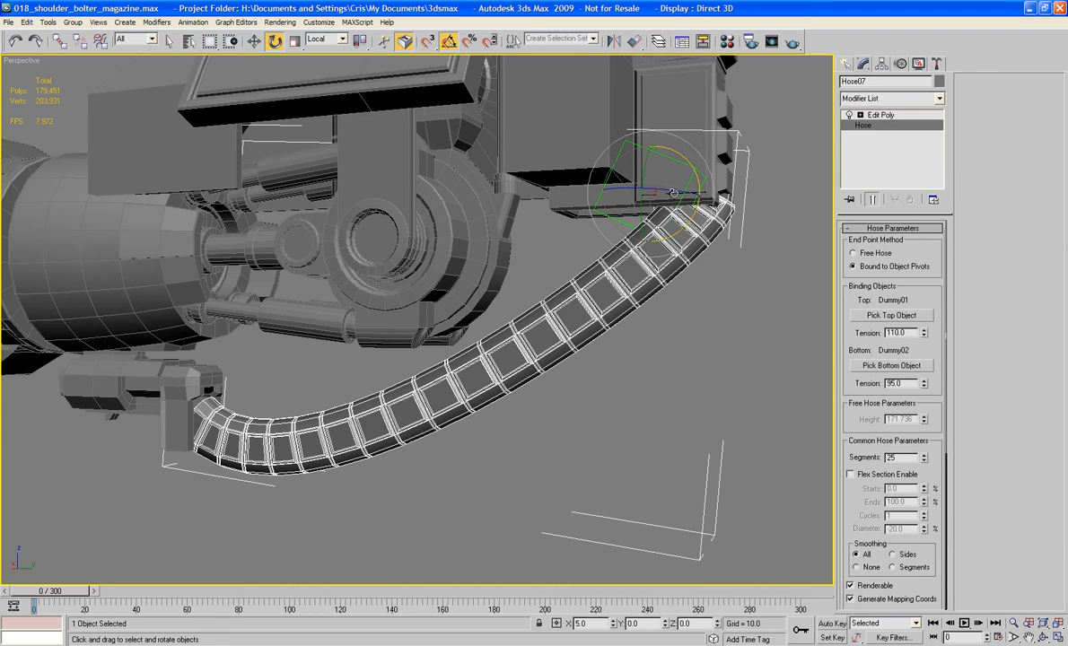
- Rotate Dummy01 by -110 degrees about its local X axis so the hose leaves the magazine pointing straight down
{"action": "left_click", "coordinate": [629, 214]}
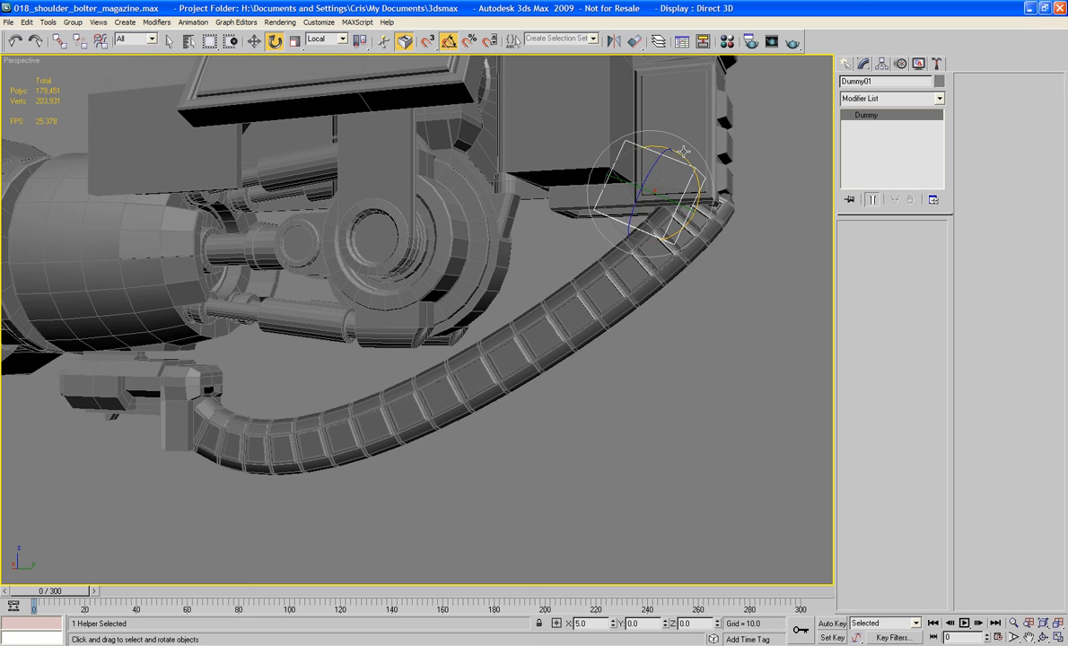
{"action": "left_click_drag", "start_coordinate": [685, 162], "coordinate": [677, 84]}
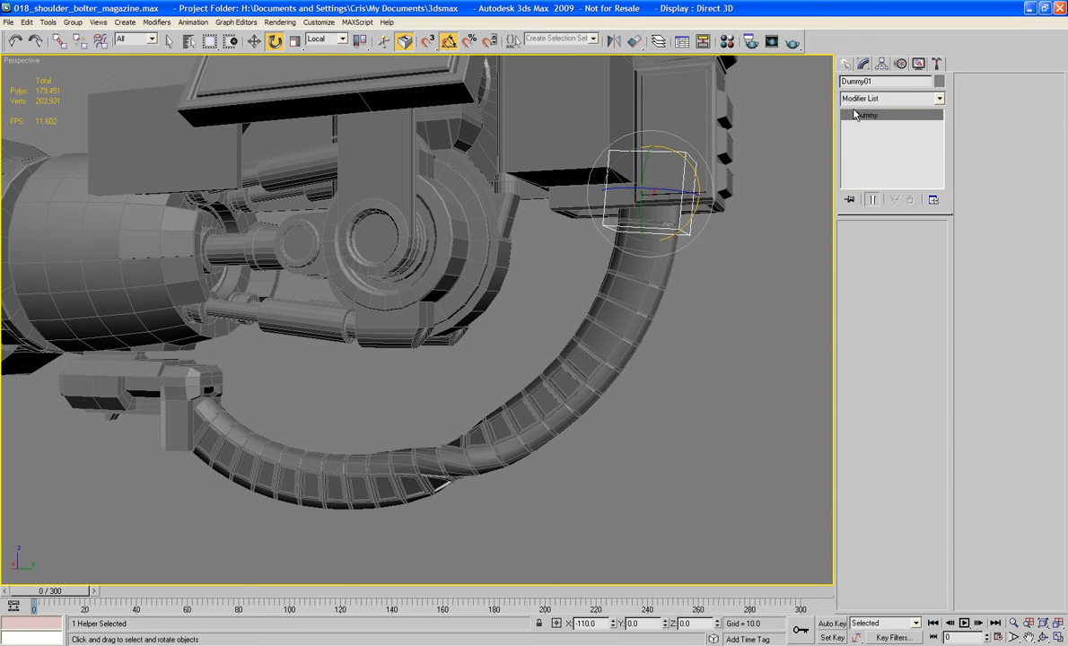
{"action": "left_click", "coordinate": [684, 327]}
{"action": "left_click", "coordinate": [631, 315]}
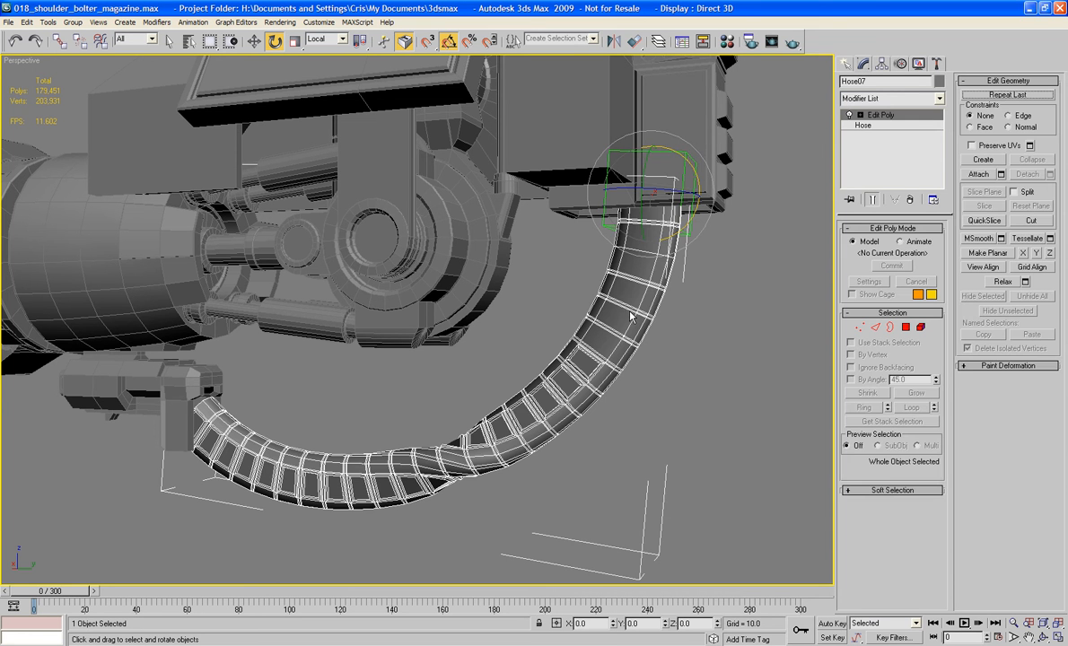
{"action": "left_click", "coordinate": [869, 126]}
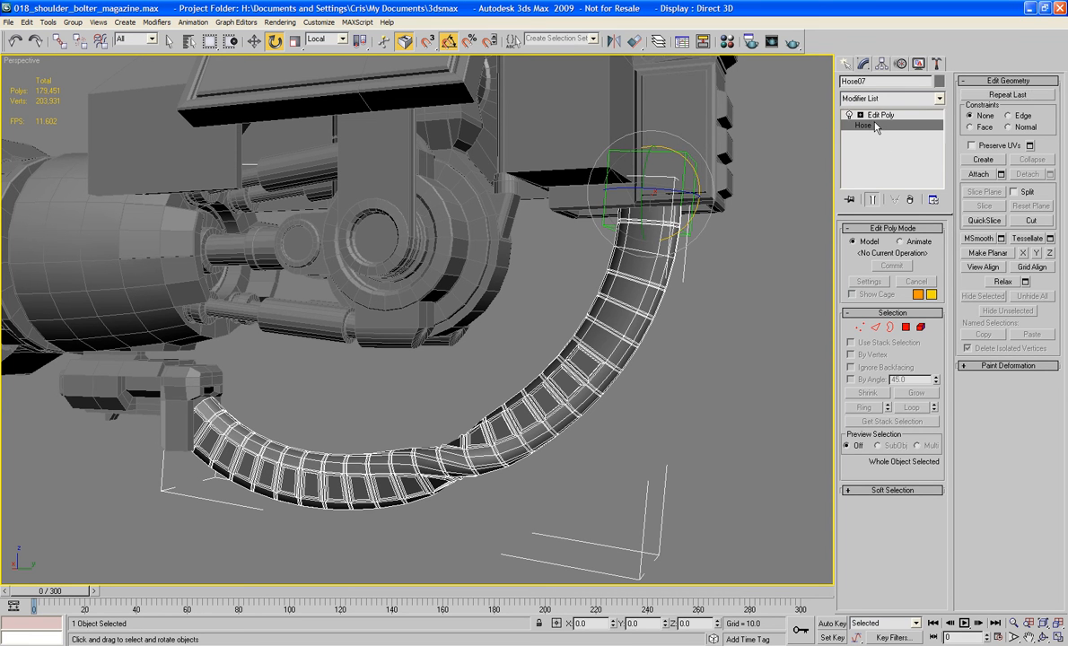
{"action": "left_click_drag", "start_coordinate": [848, 392], "coordinate": [838, 348]}
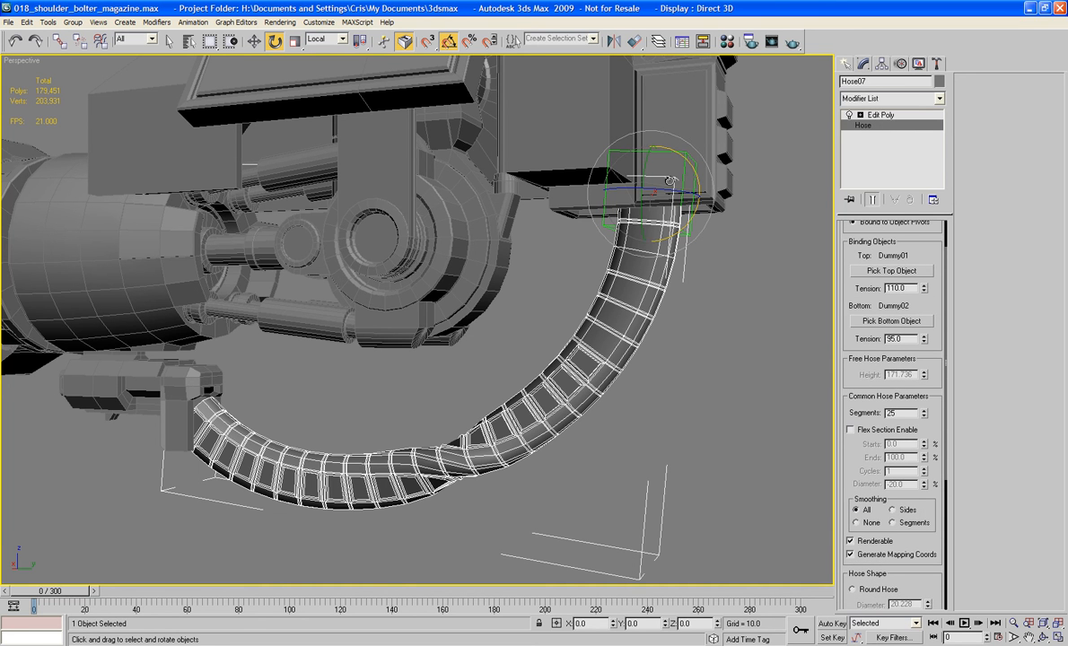
- Rotate Dummy01 by -180 degrees about its local Z axis to untwist the hose, and deselect the helper
{"action": "left_click", "coordinate": [742, 272]}
{"action": "left_click", "coordinate": [684, 232]}
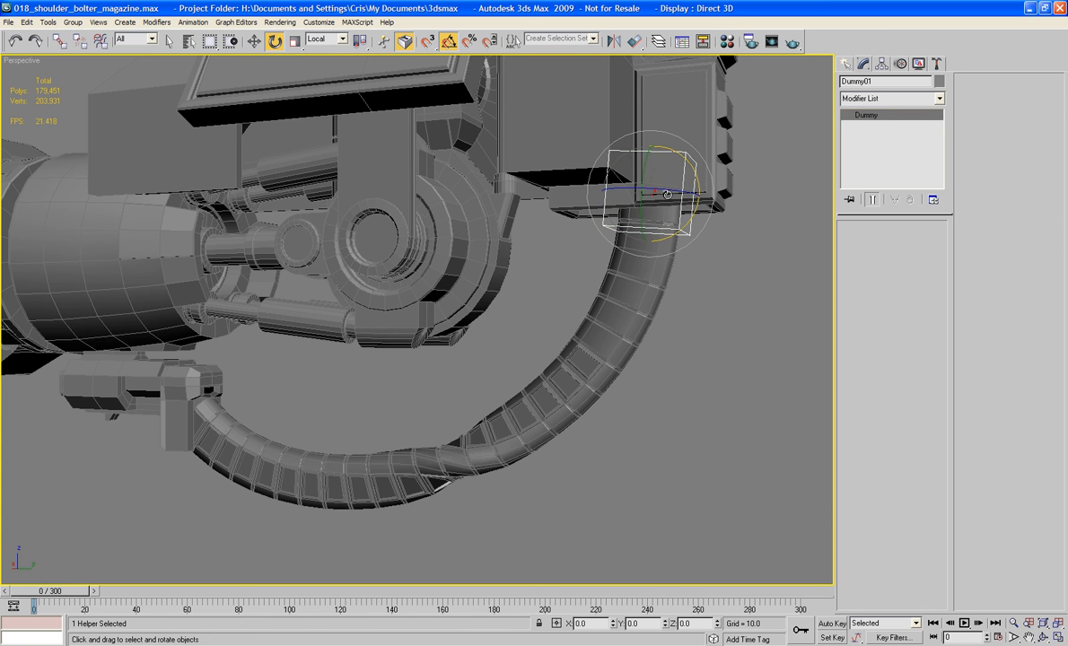
{"action": "left_click_drag", "start_coordinate": [665, 188], "coordinate": [547, 198]}
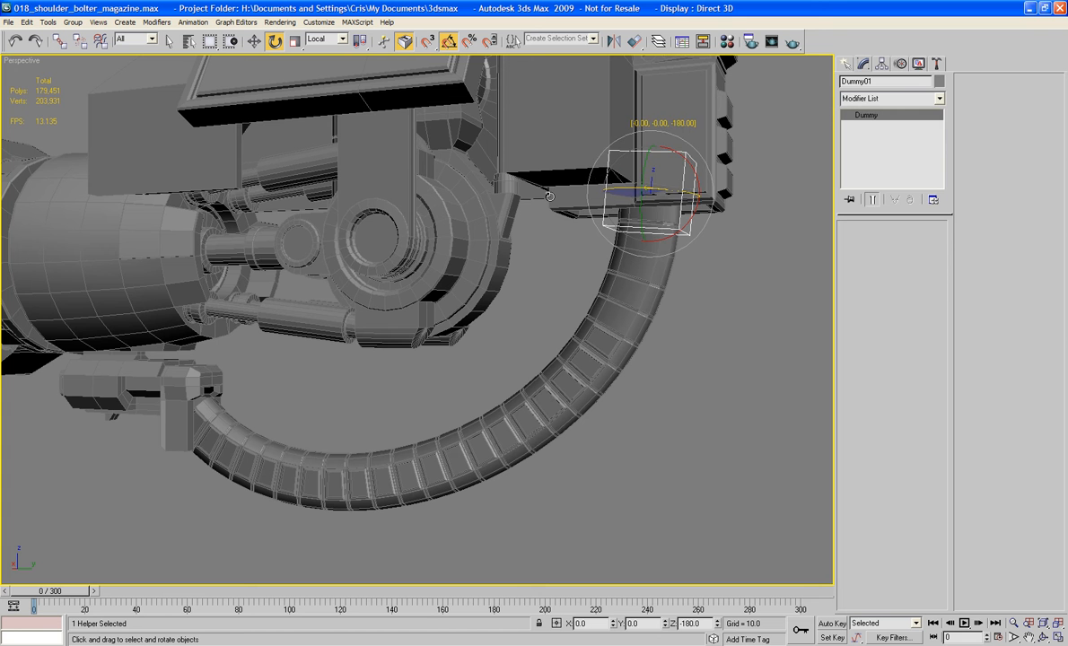
{"action": "left_click", "coordinate": [722, 311]}
{"action": "middle_click_drag", "start_coordinate": [723, 310], "coordinate": [465, 313], "text": "alt"}
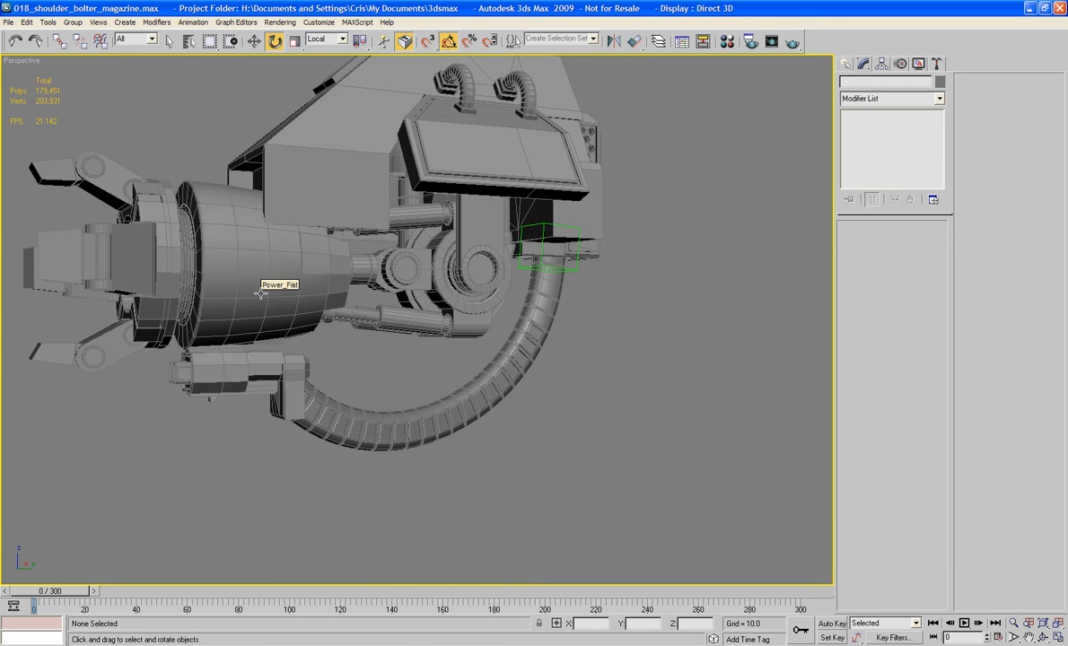
{"action": "mouse_move", "coordinate": [265, 294]}
{"action": "middle_mouse_down", "text": "alt"}
{"action": "mouse_move", "coordinate": [298, 312]}
{"action": "mouse_move", "coordinate": [359, 269]}
{"action": "mouse_move", "coordinate": [281, 377]}
{"action": "mouse_move", "coordinate": [243, 290]}
{"action": "mouse_move", "coordinate": [266, 288]}
{"action": "middle_mouse_up", "text": "alt"}
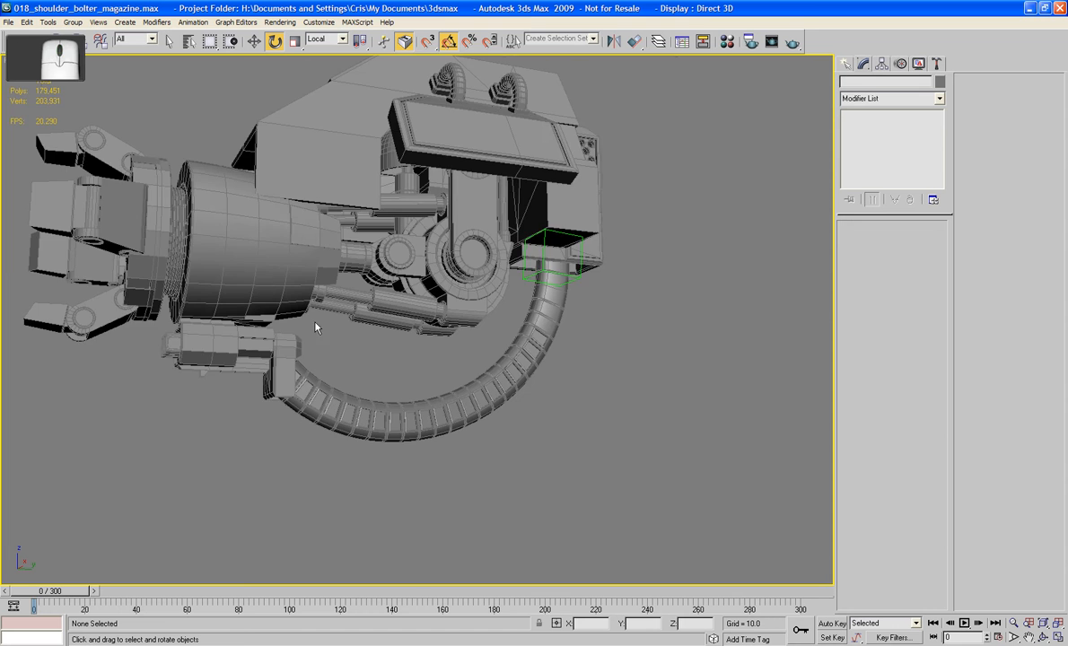
{"action": "scroll", "coordinate": [328, 334], "scroll_direction": "up", "scroll_amount": 2}
{"action": "middle_click_drag", "start_coordinate": [339, 343], "coordinate": [391, 327], "text": "alt"}
{"action": "left_click", "coordinate": [255, 393]}
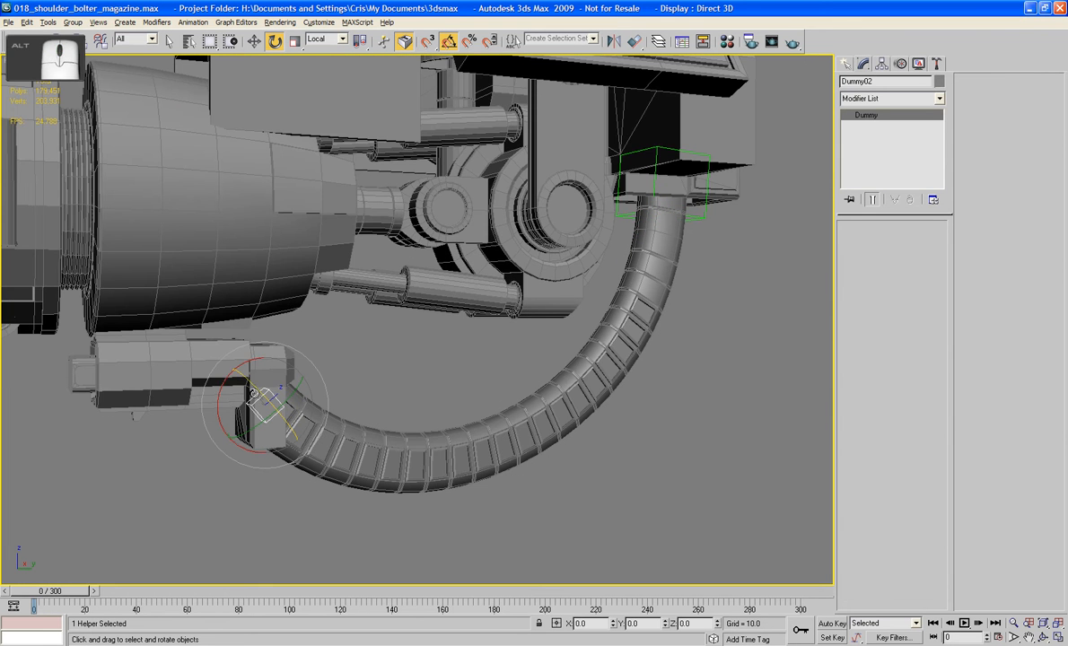
{"action": "middle_click_drag", "start_coordinate": [255, 393], "coordinate": [278, 384], "text": "alt"}
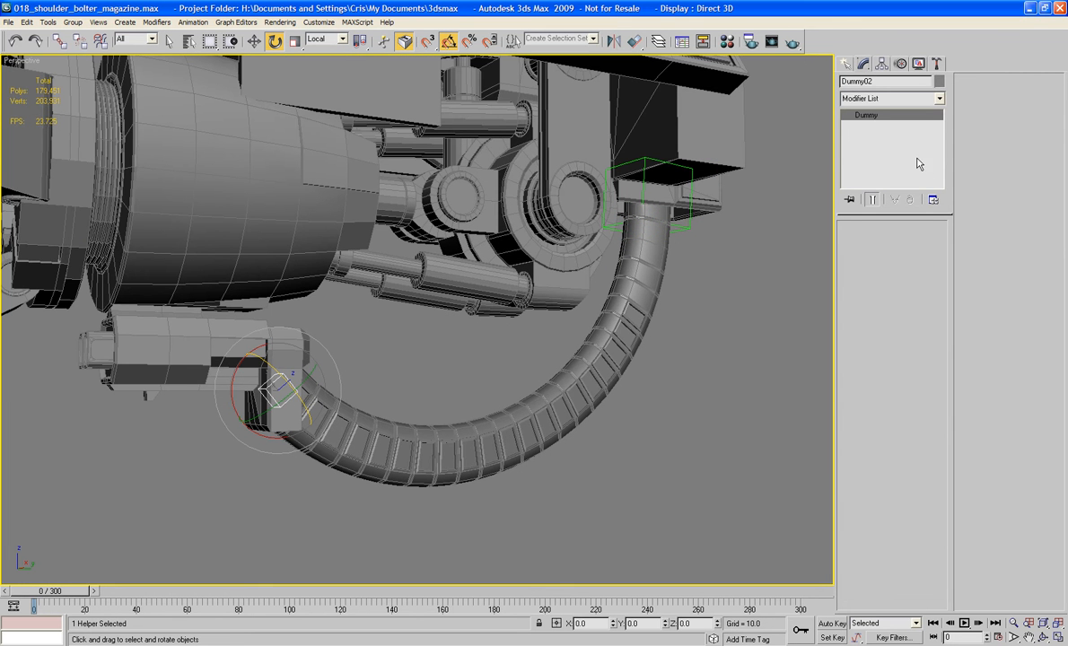
- Select the five polygons on the fist-facing side of Power_Fist's hose bracket and scale them to about 5% along Y to flatten them
{"action": "left_click", "coordinate": [237, 364]}
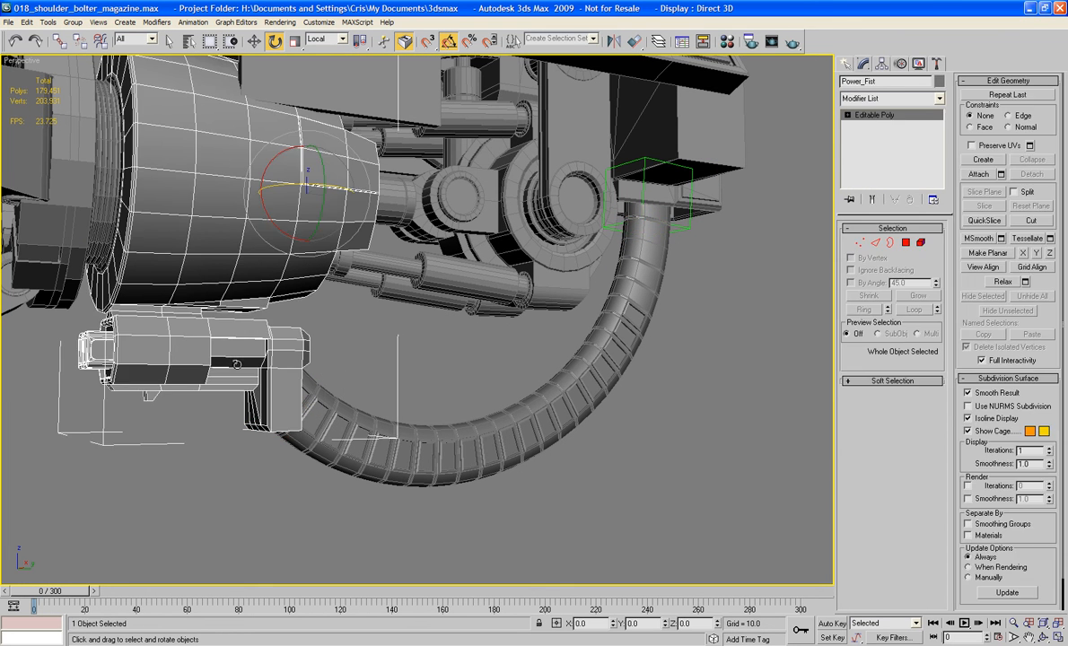
{"action": "left_click", "coordinate": [907, 244]}
{"action": "middle_click_drag", "start_coordinate": [382, 413], "coordinate": [414, 422], "text": "alt"}
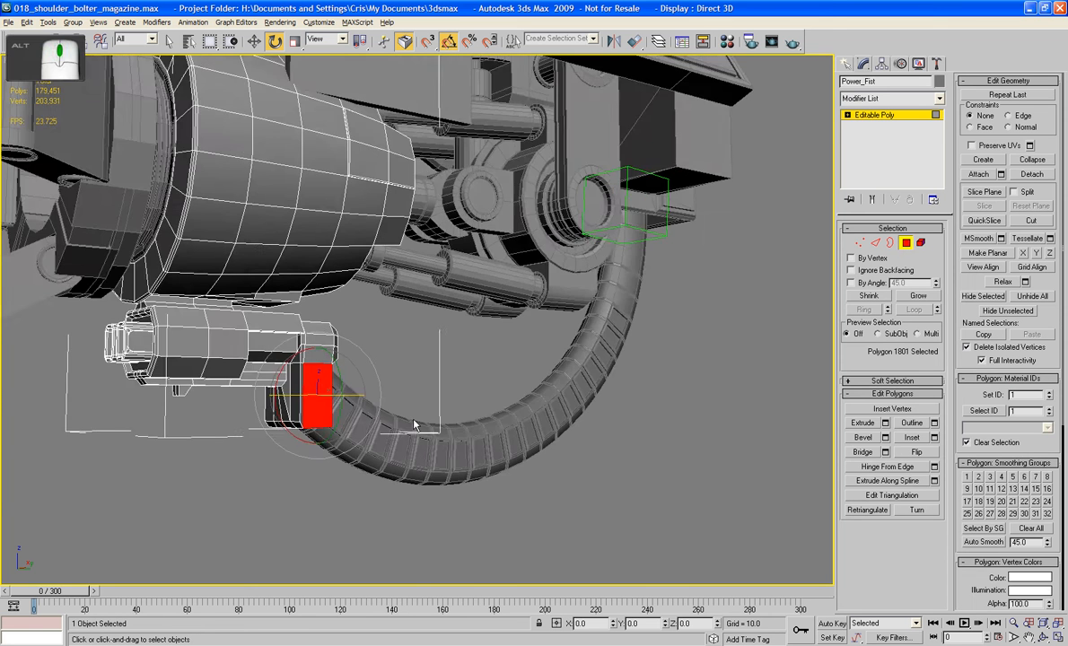
{"action": "scroll", "coordinate": [414, 422], "scroll_direction": "up", "scroll_amount": 2}
{"action": "left_click", "coordinate": [204, 430]}
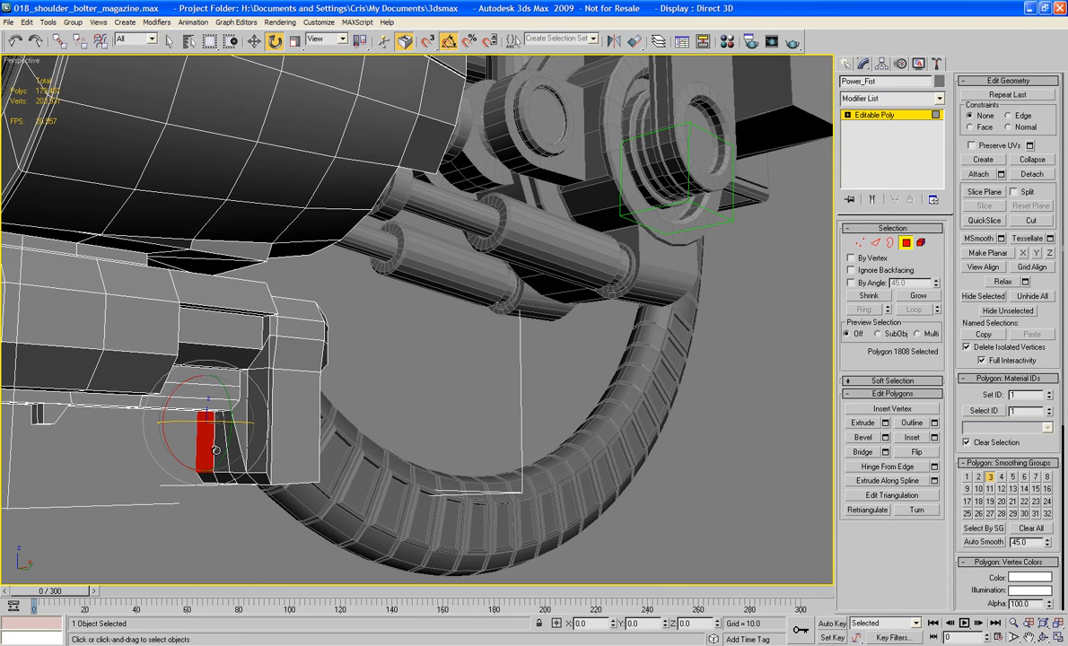
{"action": "left_click", "coordinate": [223, 442], "text": "ctrl"}
{"action": "left_click", "coordinate": [229, 422], "text": "ctrl"}
{"action": "left_click", "coordinate": [253, 391], "text": "ctrl"}
{"action": "left_click", "coordinate": [261, 420], "text": "ctrl"}
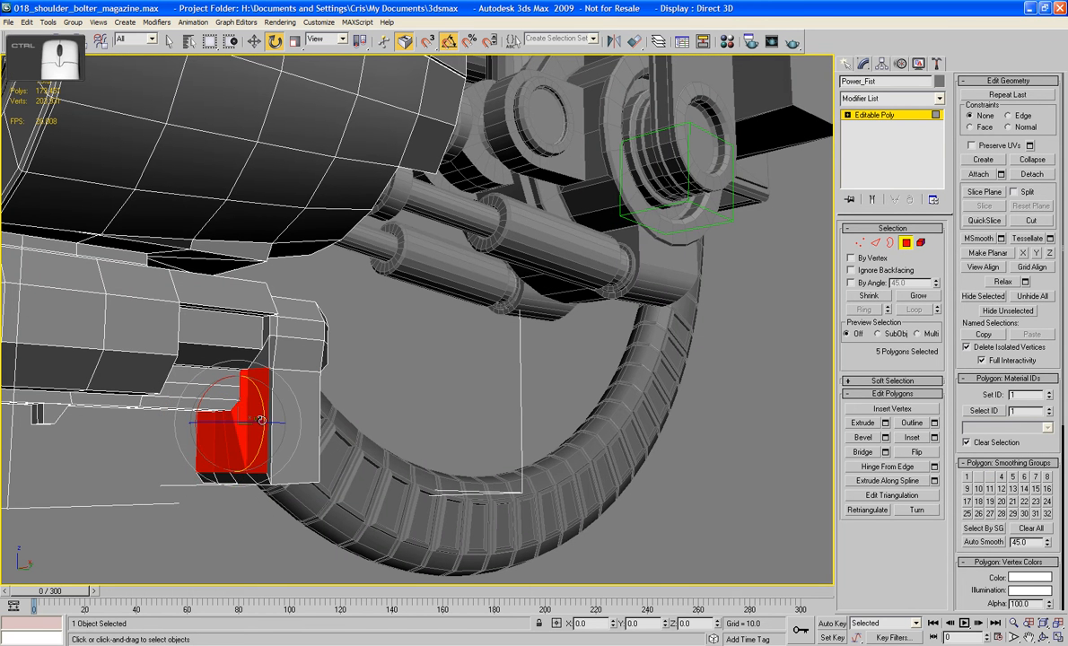
{"action": "key", "text": "r"}
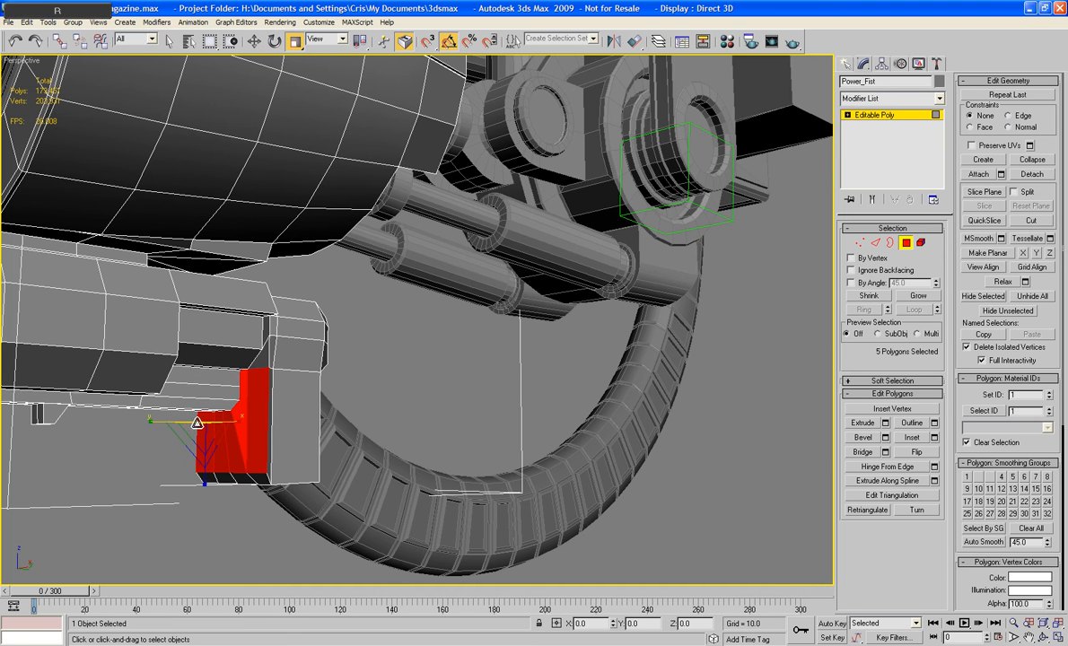
{"action": "left_click_drag", "start_coordinate": [197, 423], "coordinate": [645, 413]}
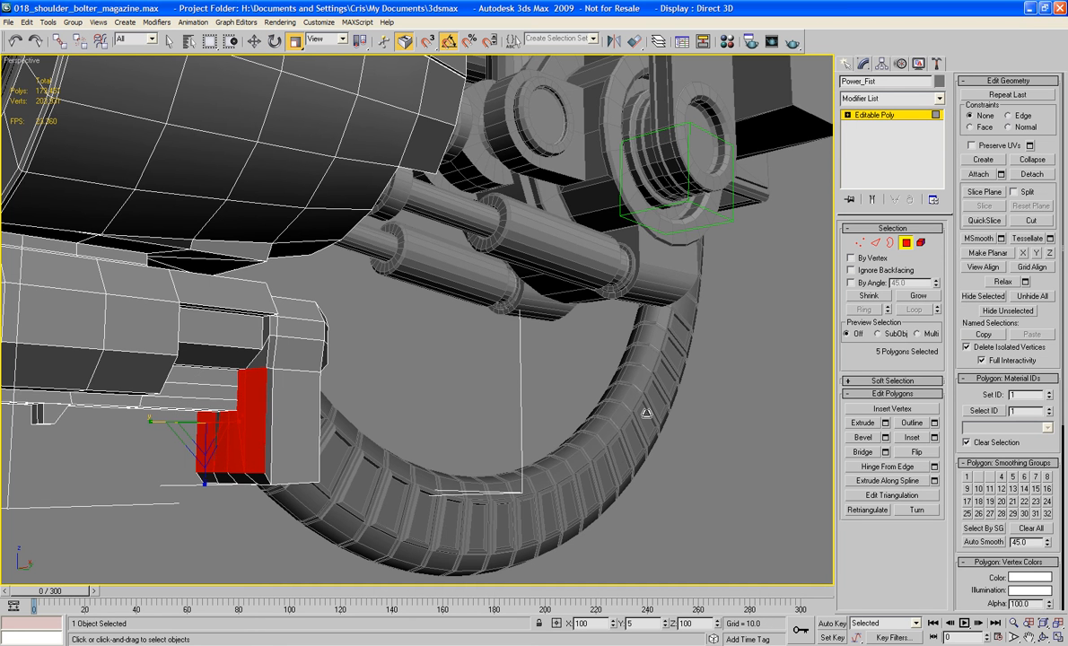
- Select the two lower hose-side edges of Power_Fist's hose bracket and move them inward along the View Y axis to taper the bracket
{"action": "middle_click_drag", "start_coordinate": [222, 437], "coordinate": [263, 404], "text": "alt"}
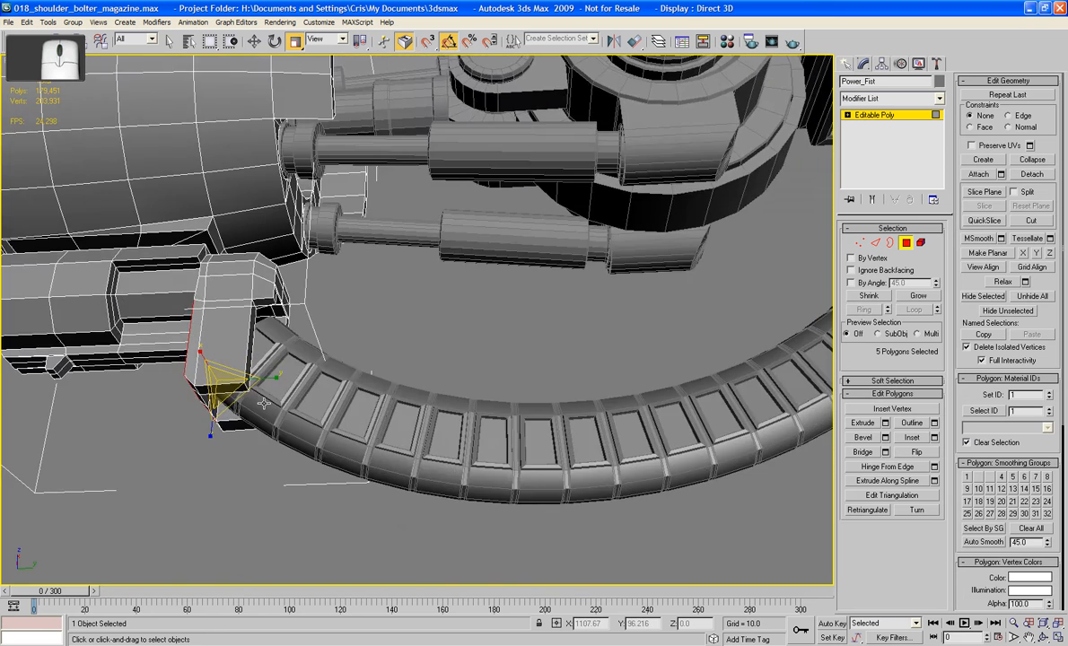
{"action": "scroll", "coordinate": [263, 404], "scroll_direction": "up", "scroll_amount": 4}
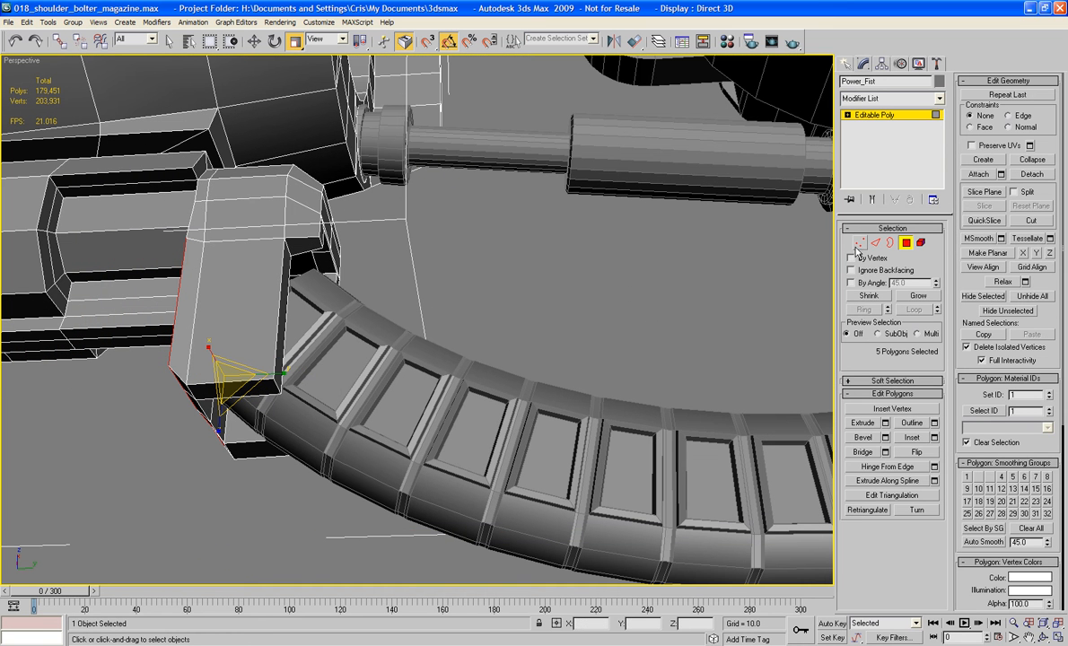
{"action": "left_click", "coordinate": [875, 242]}
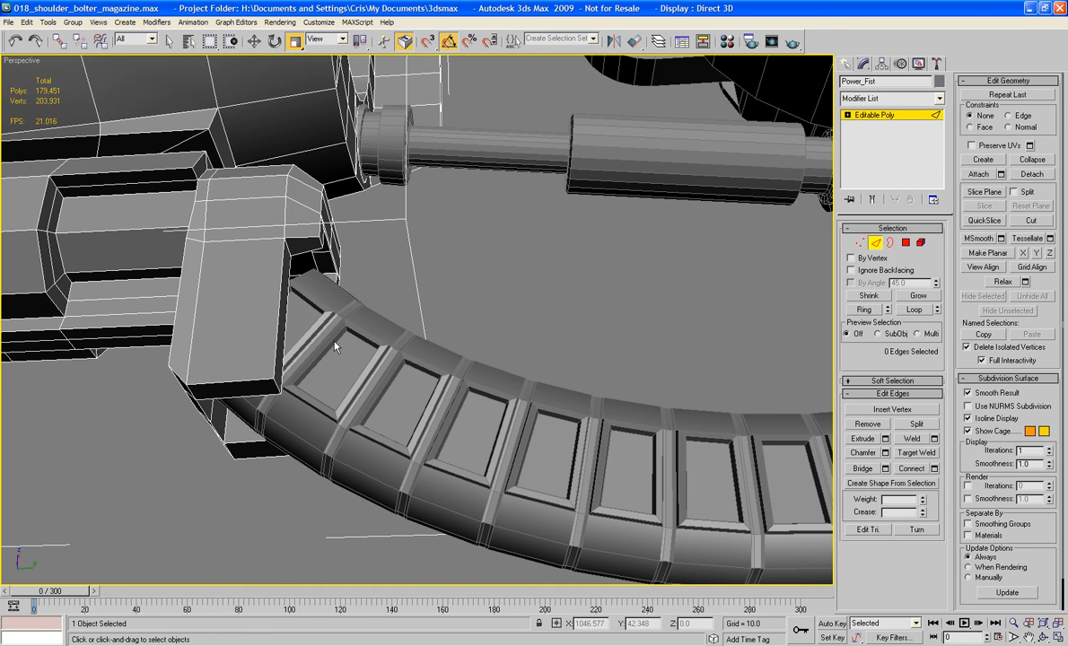
{"action": "left_click", "coordinate": [276, 384]}
{"action": "key", "text": "F3"}
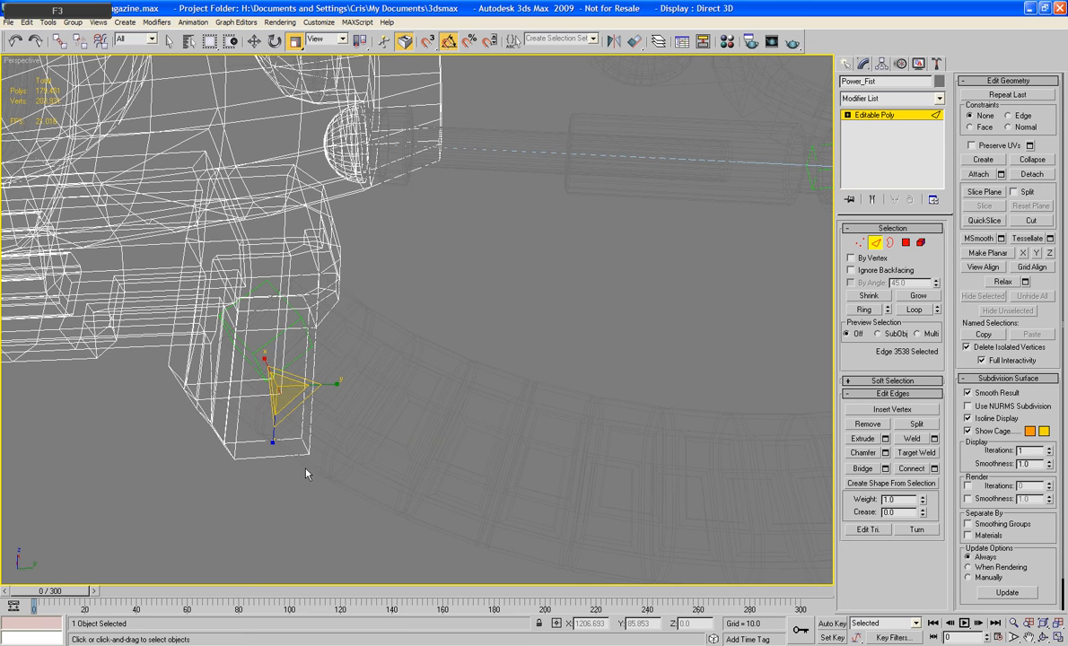
{"action": "left_click", "coordinate": [283, 434], "text": "ctrl"}
{"action": "key", "text": "F3"}
{"action": "key", "text": "w"}
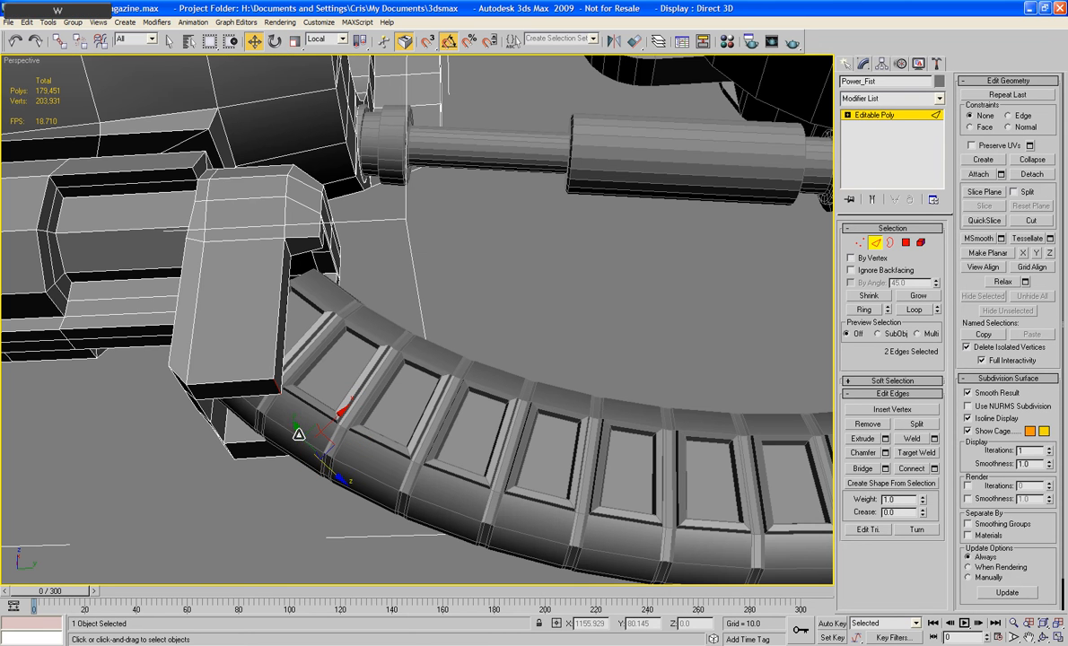
{"action": "left_click", "coordinate": [328, 38]}
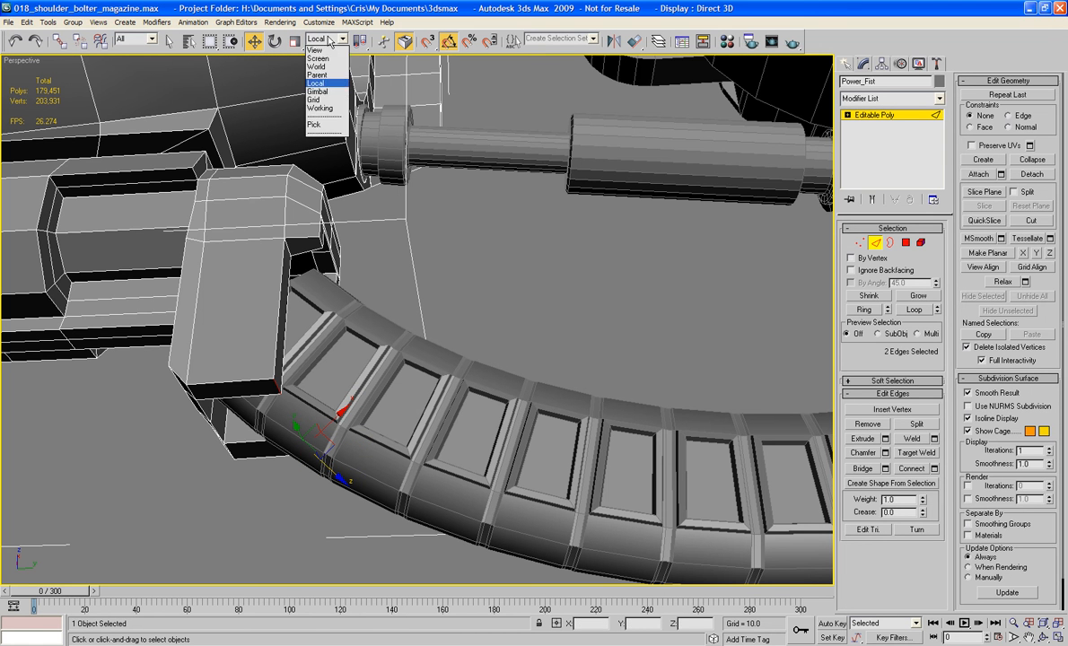
{"action": "left_click", "coordinate": [309, 51]}
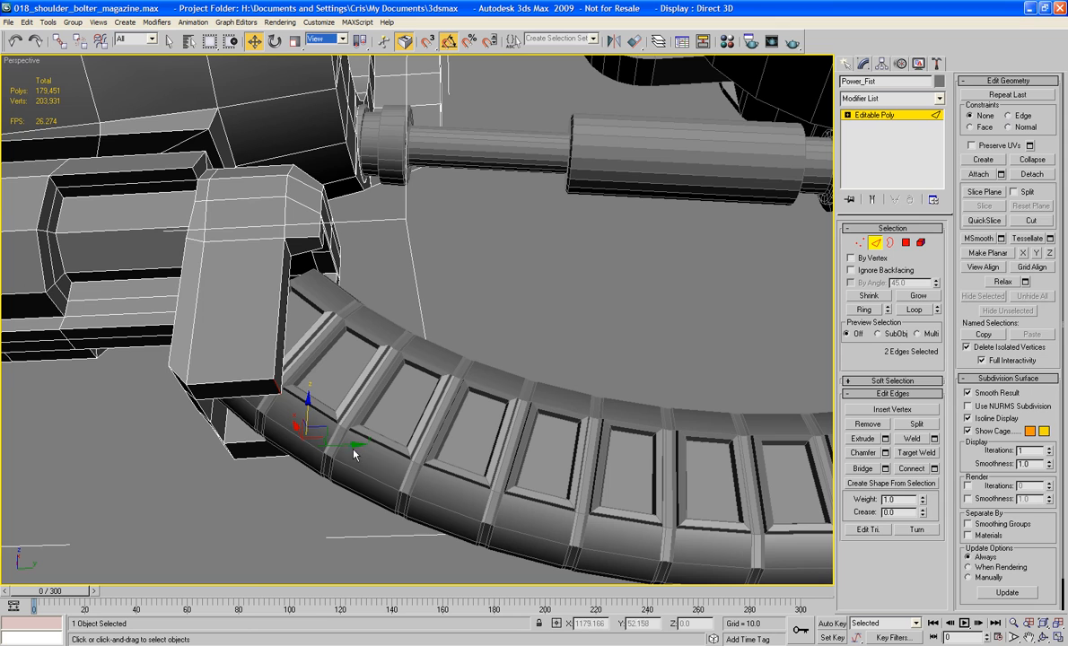
{"action": "left_click_drag", "start_coordinate": [350, 444], "coordinate": [323, 444]}
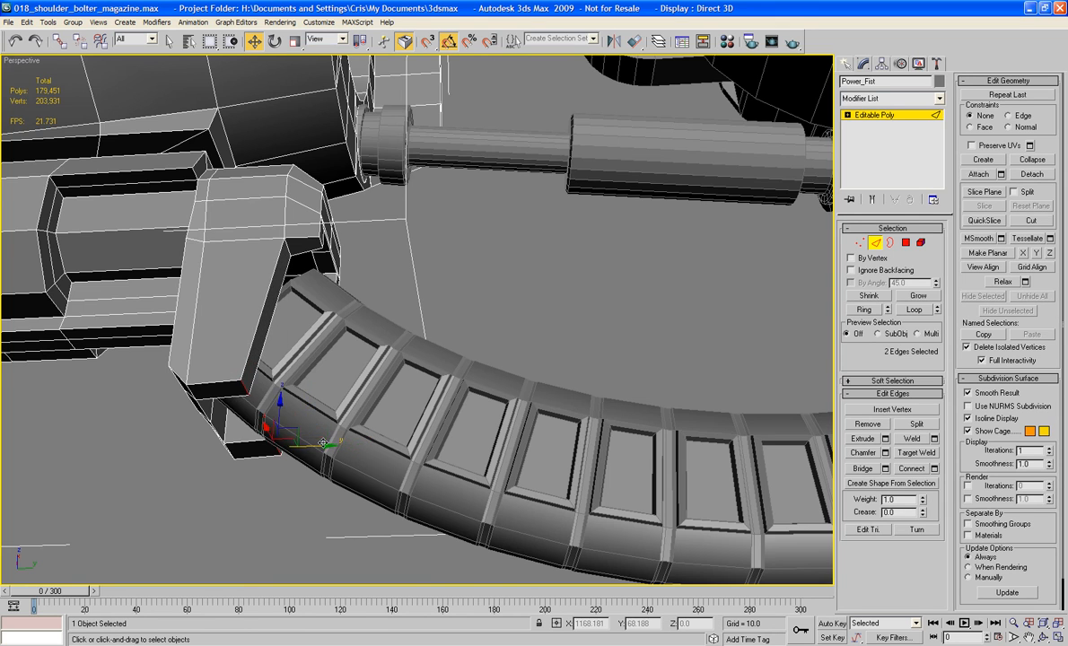
{"action": "left_click", "coordinate": [188, 453]}
{"action": "middle_click_drag", "start_coordinate": [188, 454], "coordinate": [155, 432], "text": "alt"}
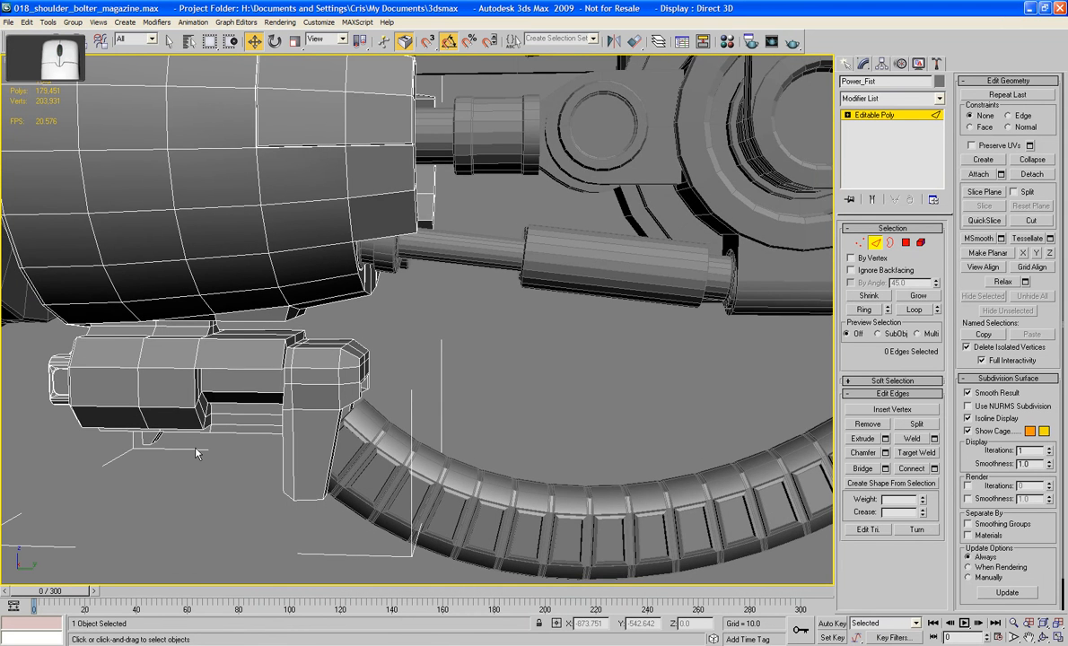
{"action": "key", "text": "F3"}
{"action": "key", "text": "F3"}
{"action": "left_click", "coordinate": [312, 390]}
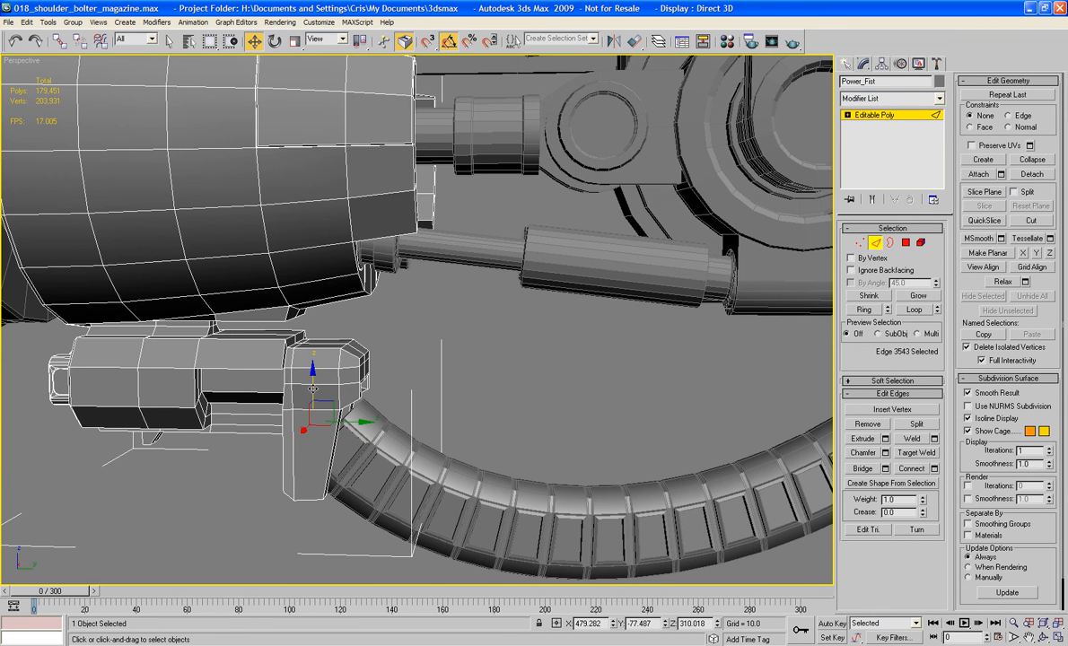
{"action": "key", "text": "F3"}
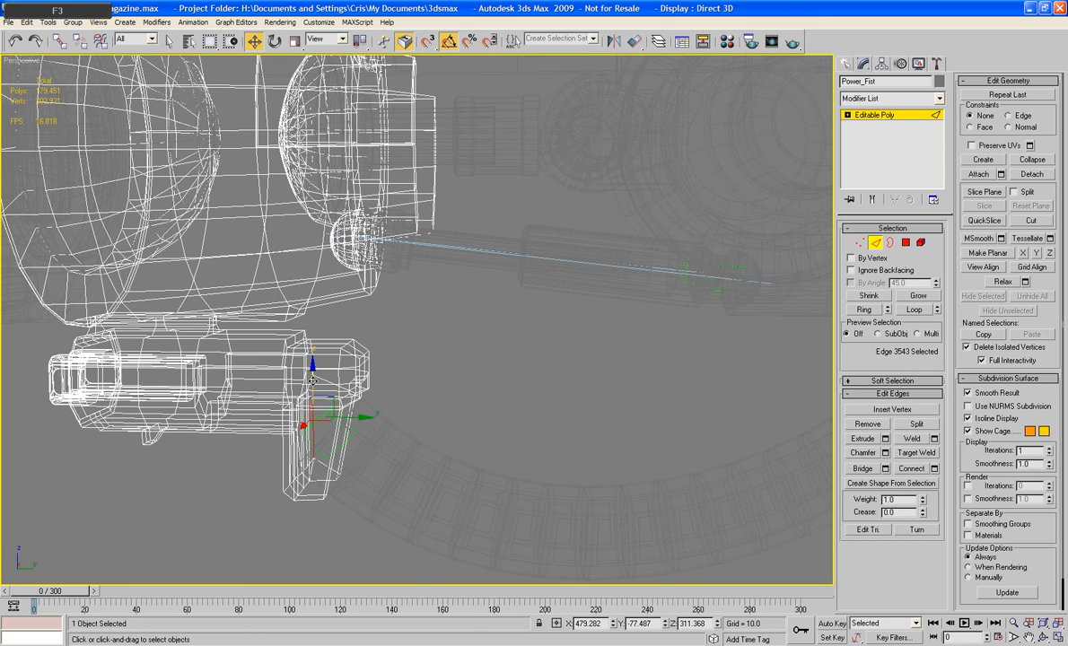
{"action": "key", "text": "F3"}
{"action": "key", "text": "F3"}
{"action": "left_click", "coordinate": [326, 424]}
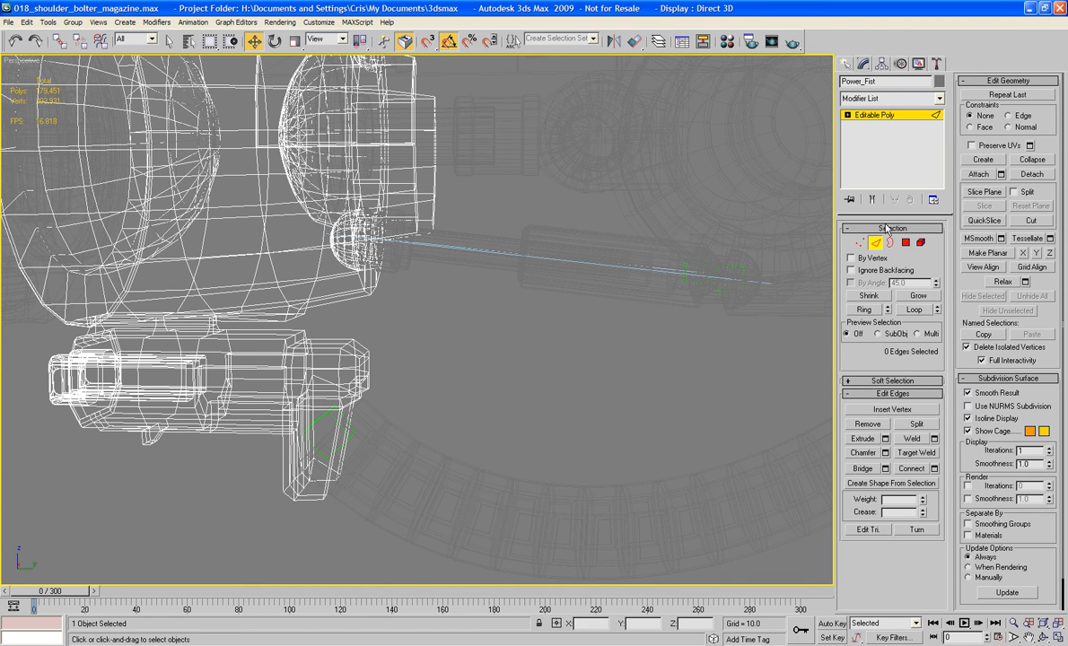
{"action": "key", "text": "ctrl+z"}
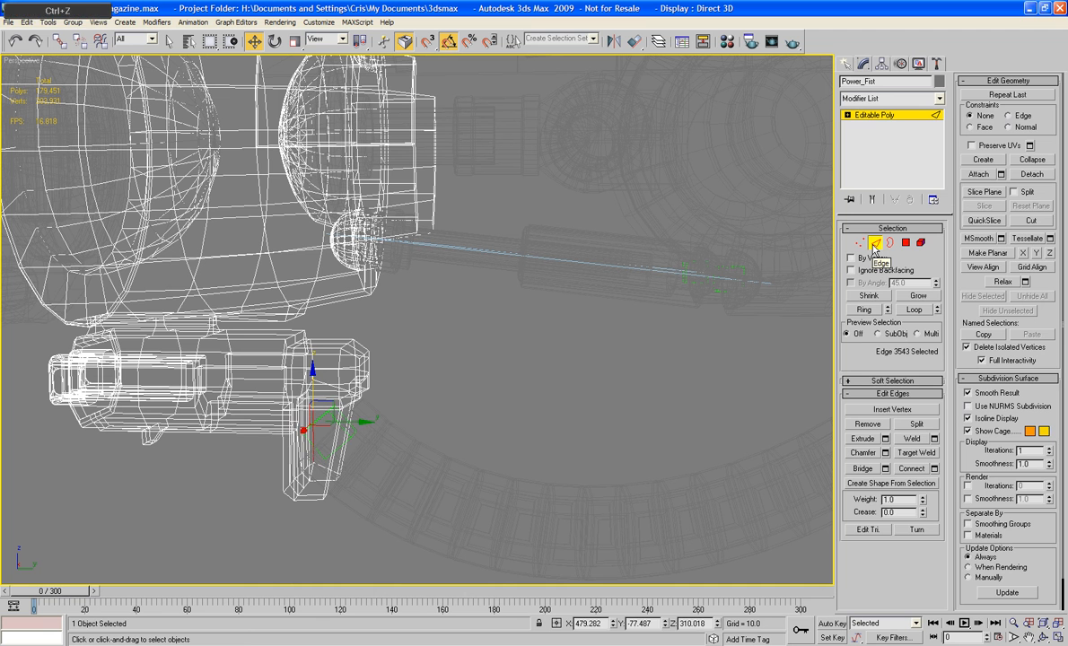
- Leave edge editing on Power_Fist, select the Dummy02 helper and raise it about 1.8 units along Z
{"action": "left_click", "coordinate": [876, 245]}
{"action": "left_click", "coordinate": [334, 422]}
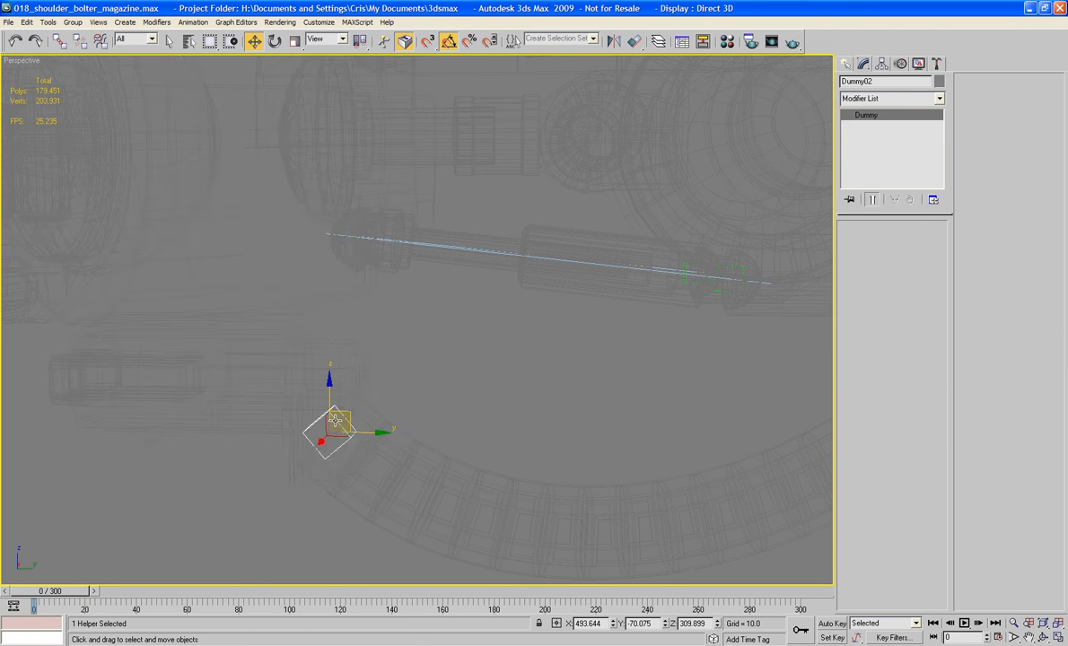
{"action": "key", "text": "F3"}
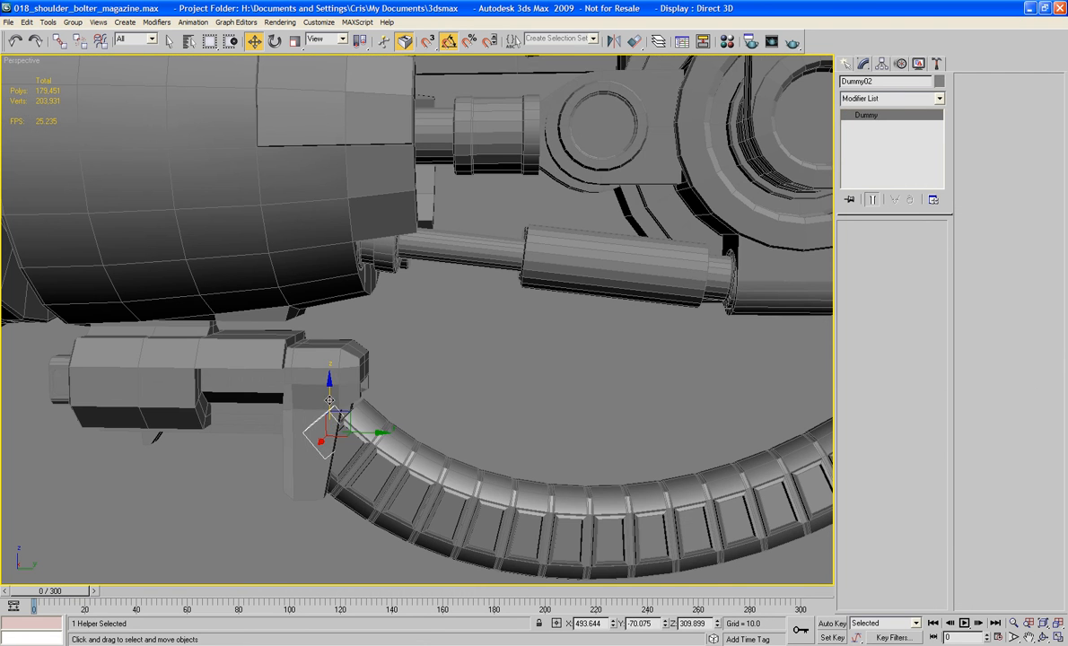
{"action": "left_click_drag", "start_coordinate": [340, 418], "coordinate": [359, 417]}
{"action": "left_click", "coordinate": [378, 432]}
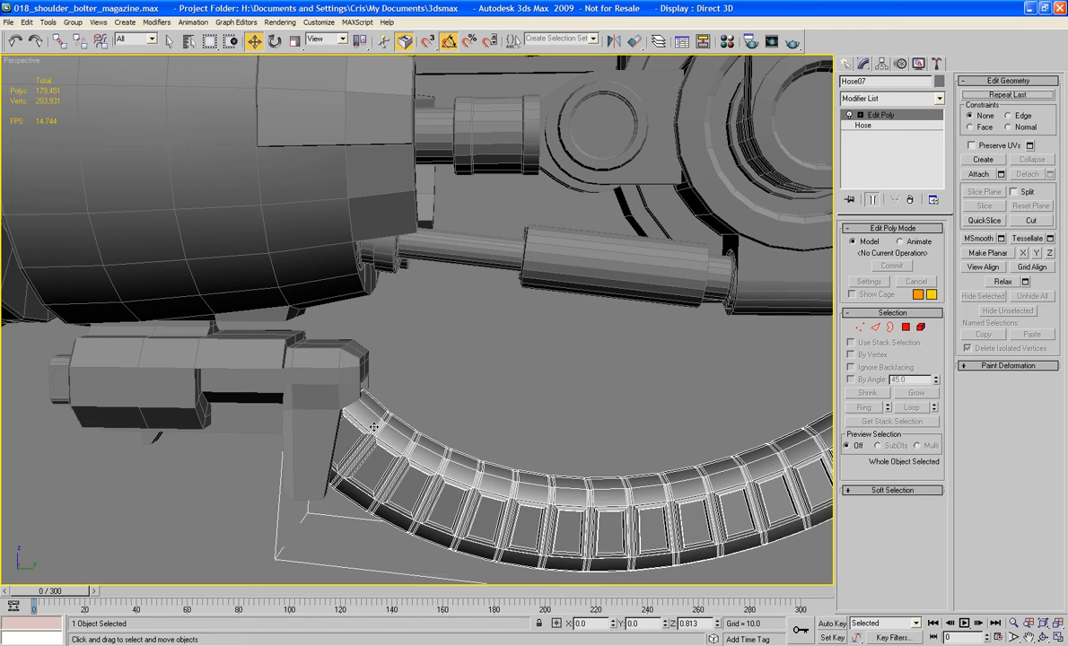
{"action": "key", "text": "ctrl+z"}
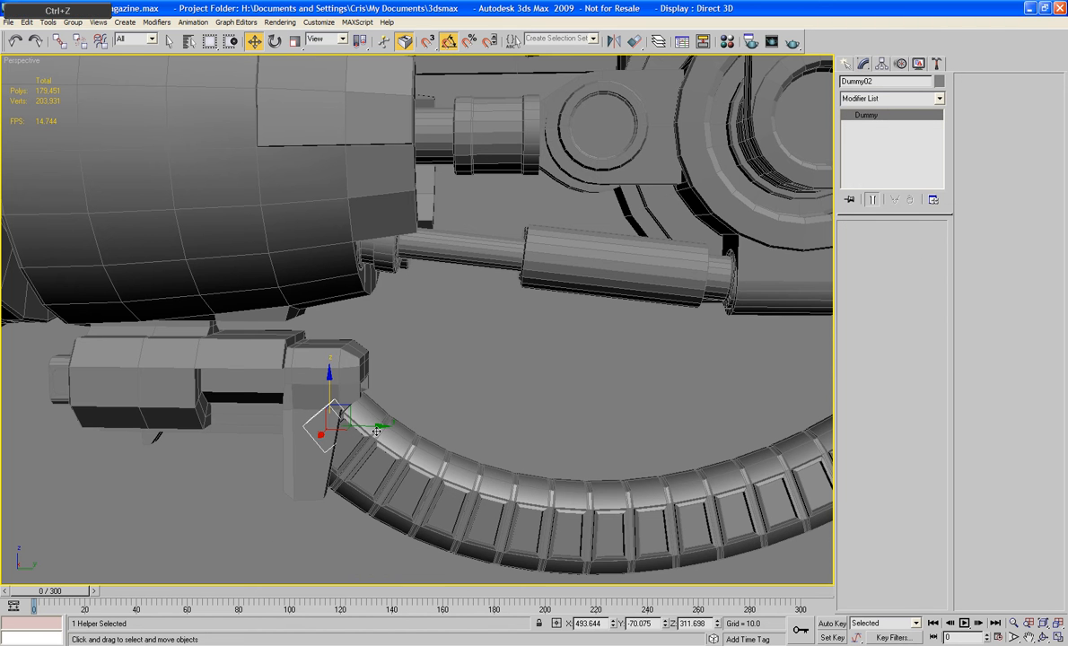
- Rotate Dummy02 by 20 degrees about its local X axis to align the hose end with the tapered bracket, and deselect it
{"action": "left_click", "coordinate": [275, 42]}
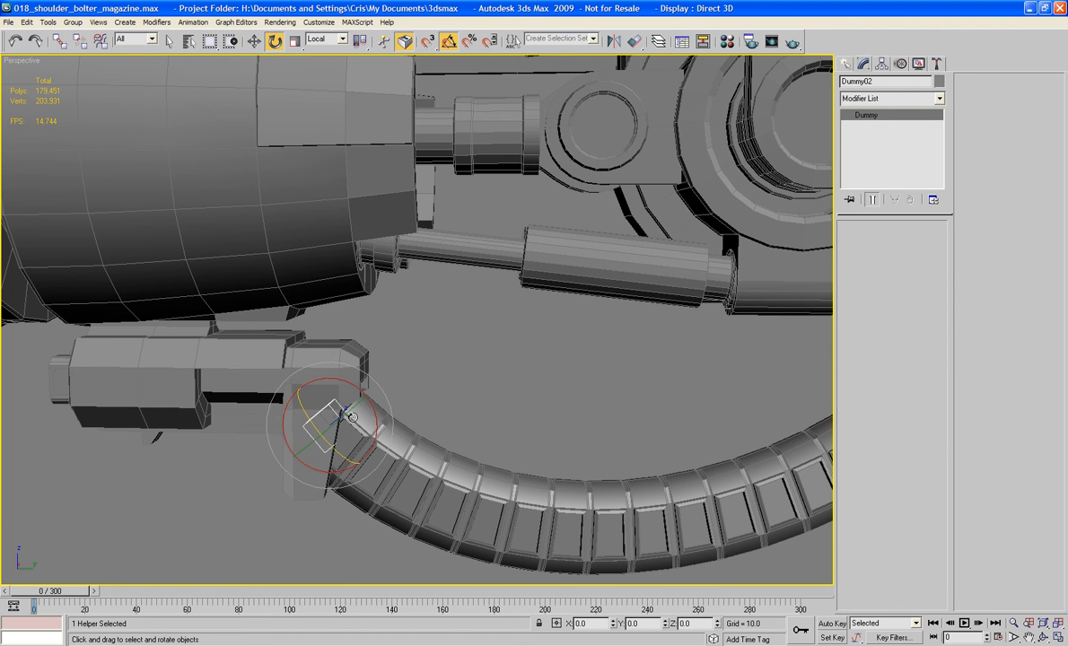
{"action": "left_click_drag", "start_coordinate": [352, 418], "coordinate": [370, 403]}
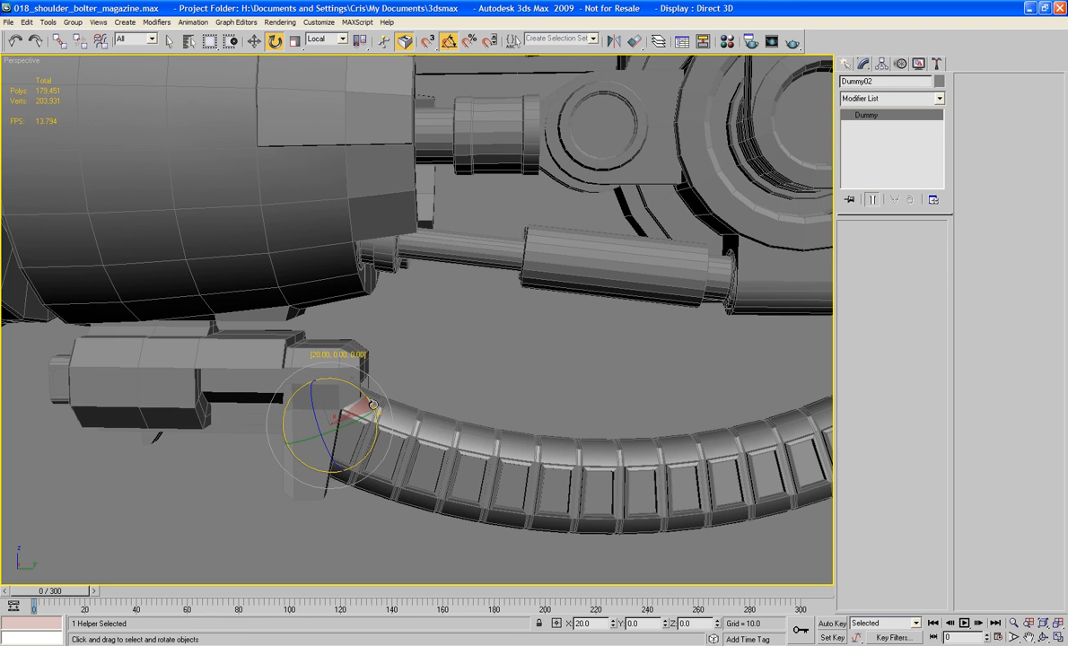
{"action": "scroll", "coordinate": [373, 404], "scroll_direction": "down", "scroll_amount": 3}
{"action": "middle_click_drag", "start_coordinate": [520, 398], "coordinate": [376, 400], "text": "alt"}
{"action": "left_click", "coordinate": [546, 427]}
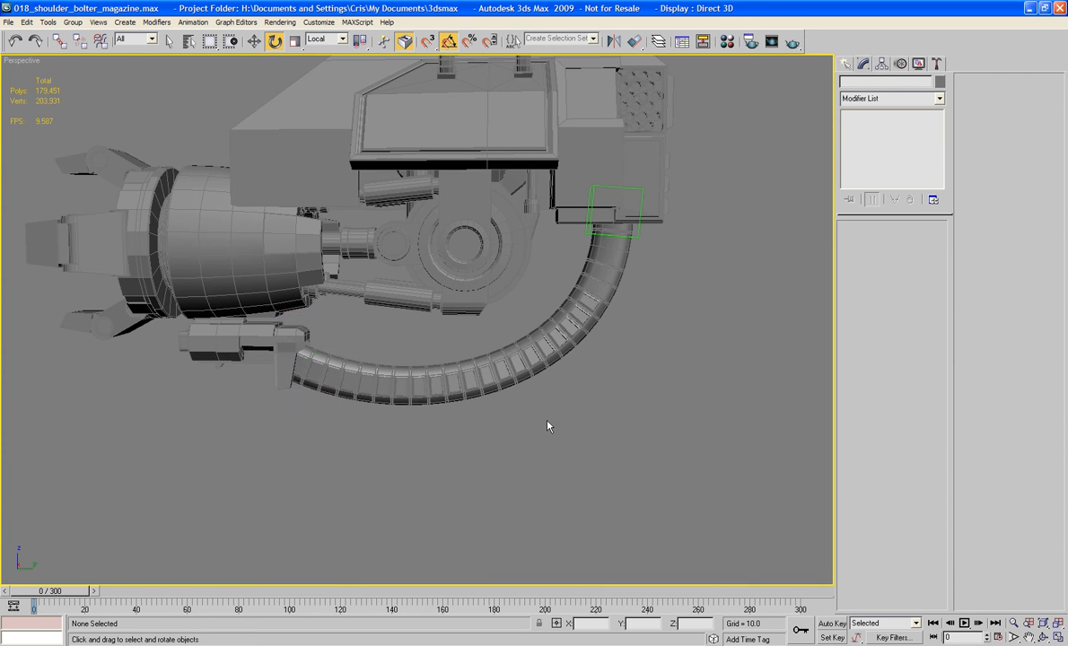
- Rotate PF_Elbow_Bracket by 30 degrees about its local Z axis to swing the forearm and fist downward
{"action": "middle_click_drag", "start_coordinate": [567, 412], "coordinate": [491, 383], "text": "alt"}
{"action": "left_click", "coordinate": [468, 273]}
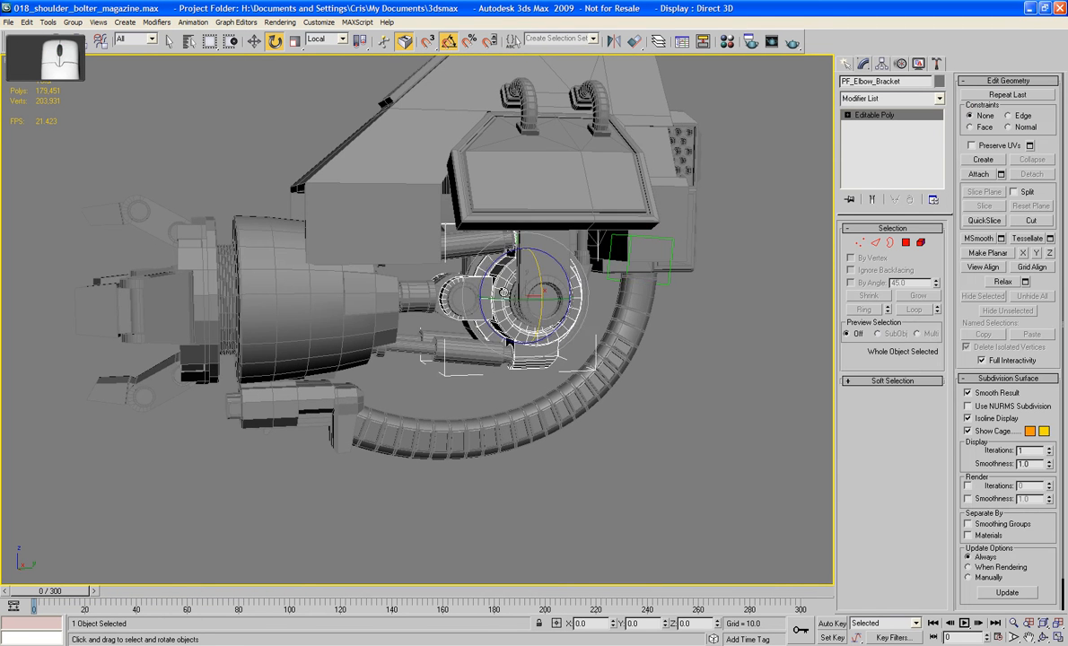
{"action": "middle_click_drag", "start_coordinate": [374, 324], "coordinate": [401, 354], "text": "alt"}
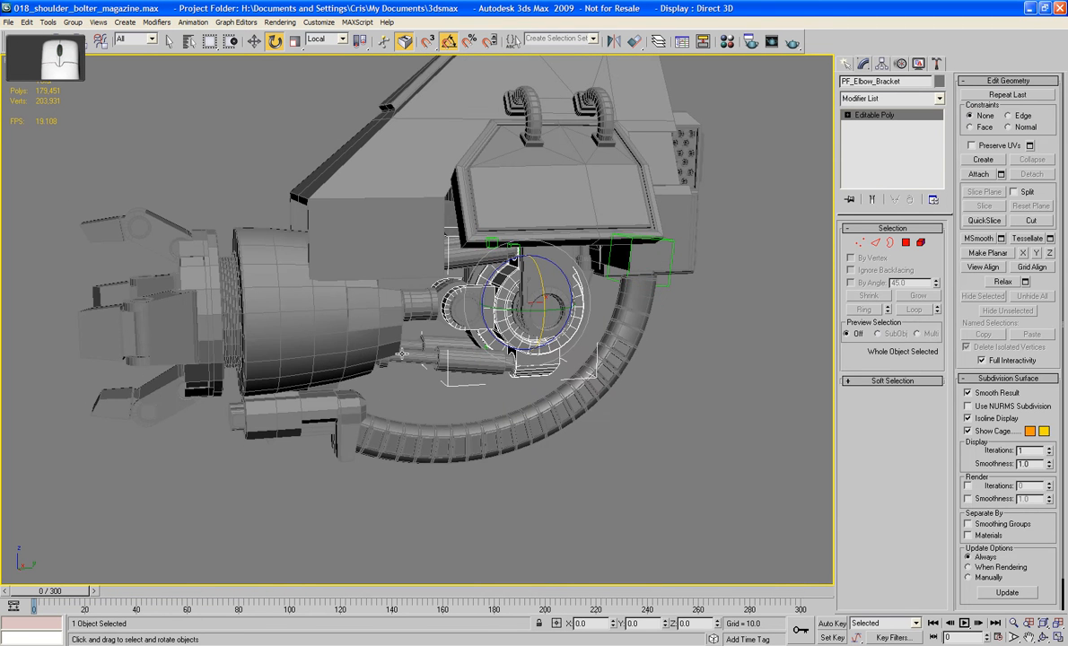
{"action": "left_click_drag", "start_coordinate": [503, 352], "coordinate": [542, 368]}
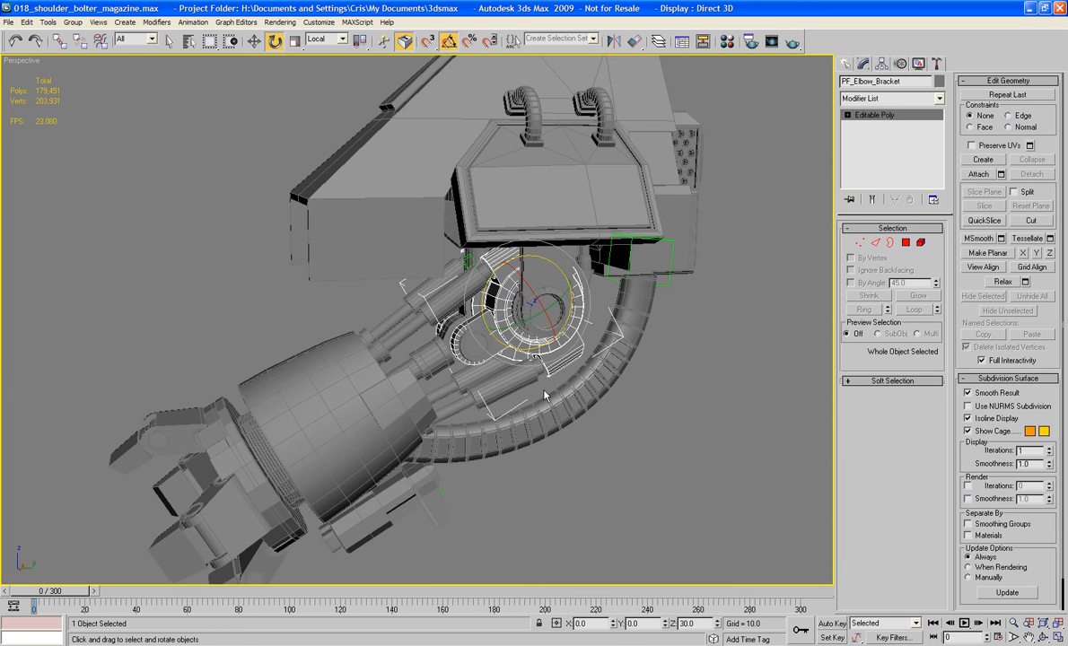
{"action": "middle_click_drag", "start_coordinate": [544, 394], "coordinate": [523, 310]}
{"action": "scroll", "coordinate": [522, 310], "scroll_direction": "up", "scroll_amount": 3}
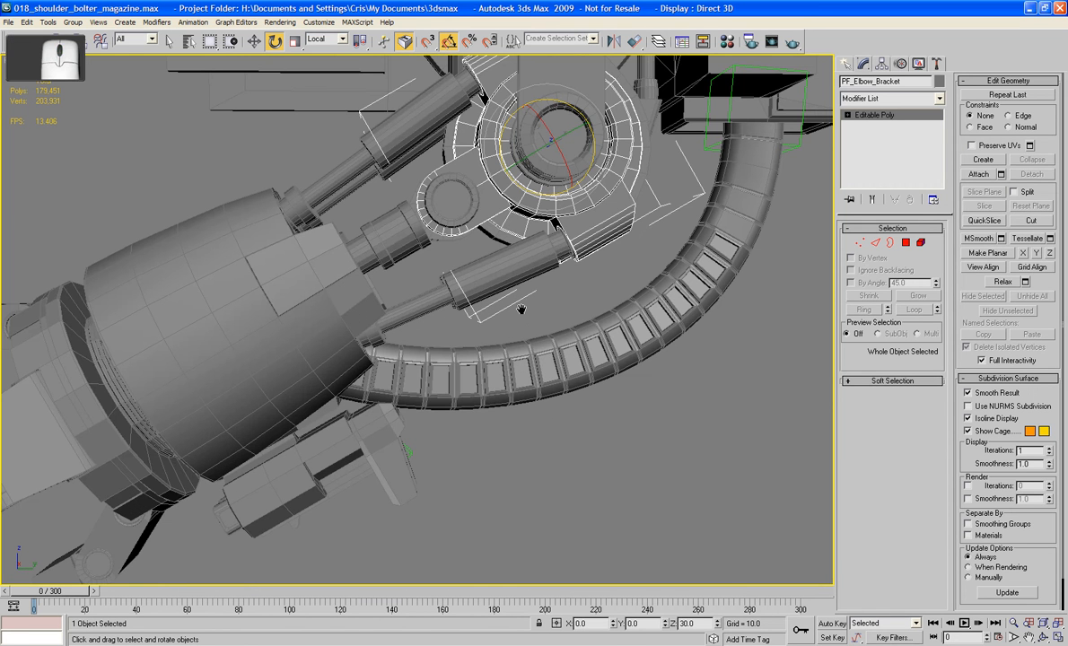
- Rotate Dummy02 by 70 degrees about its local X axis so the hose meets the lowered fist's bracket, and deselect it
{"action": "left_click", "coordinate": [407, 449]}
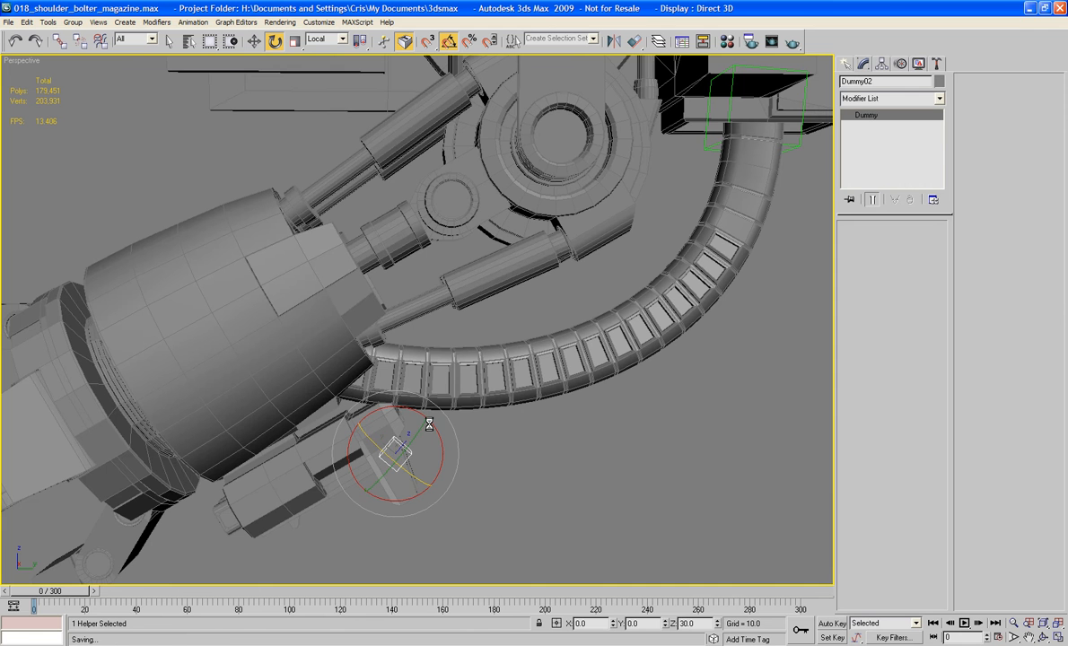
{"action": "left_click_drag", "start_coordinate": [433, 427], "coordinate": [448, 461]}
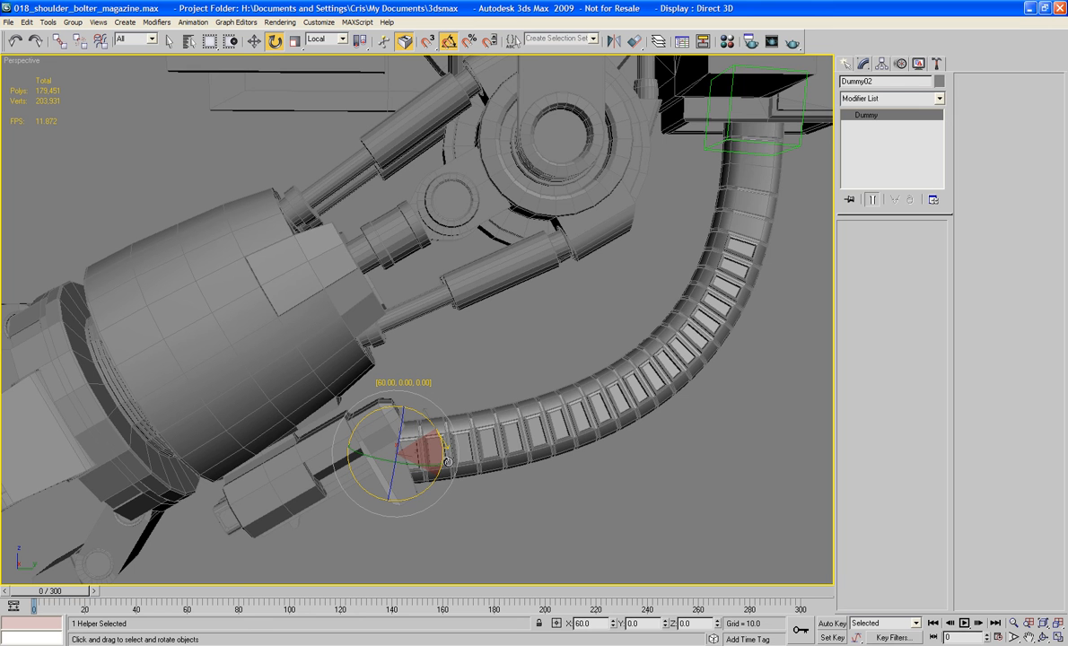
{"action": "left_click_drag", "start_coordinate": [447, 457], "coordinate": [457, 465]}
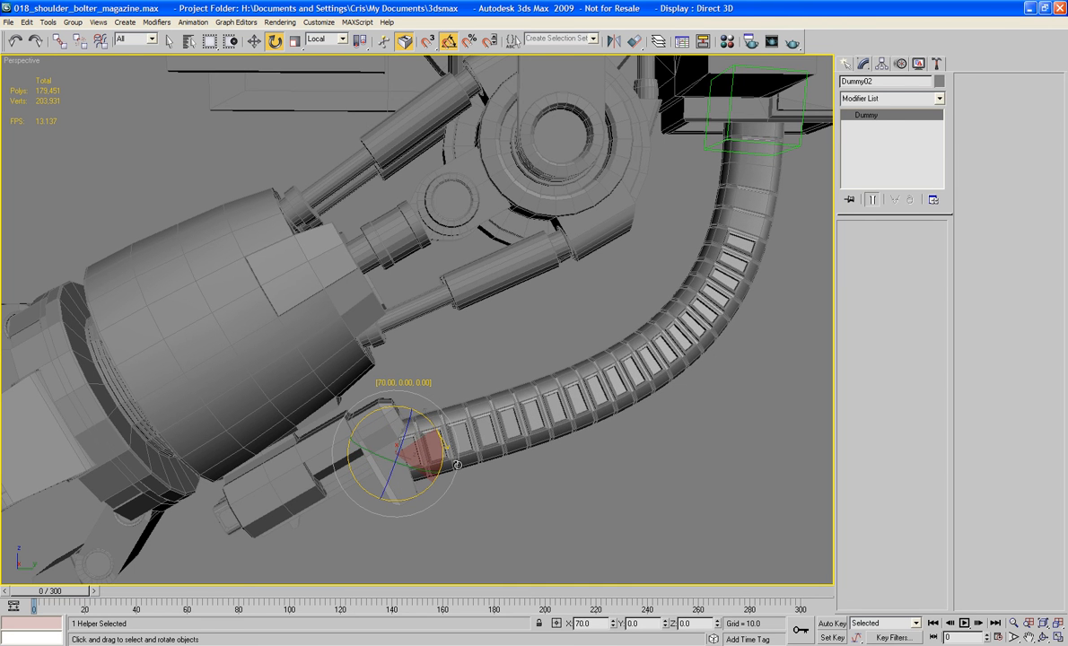
{"action": "left_click", "coordinate": [575, 460]}
{"action": "scroll", "coordinate": [574, 461], "scroll_direction": "down", "scroll_amount": 5}
{"action": "middle_click_drag", "start_coordinate": [575, 453], "coordinate": [465, 438], "text": "alt"}
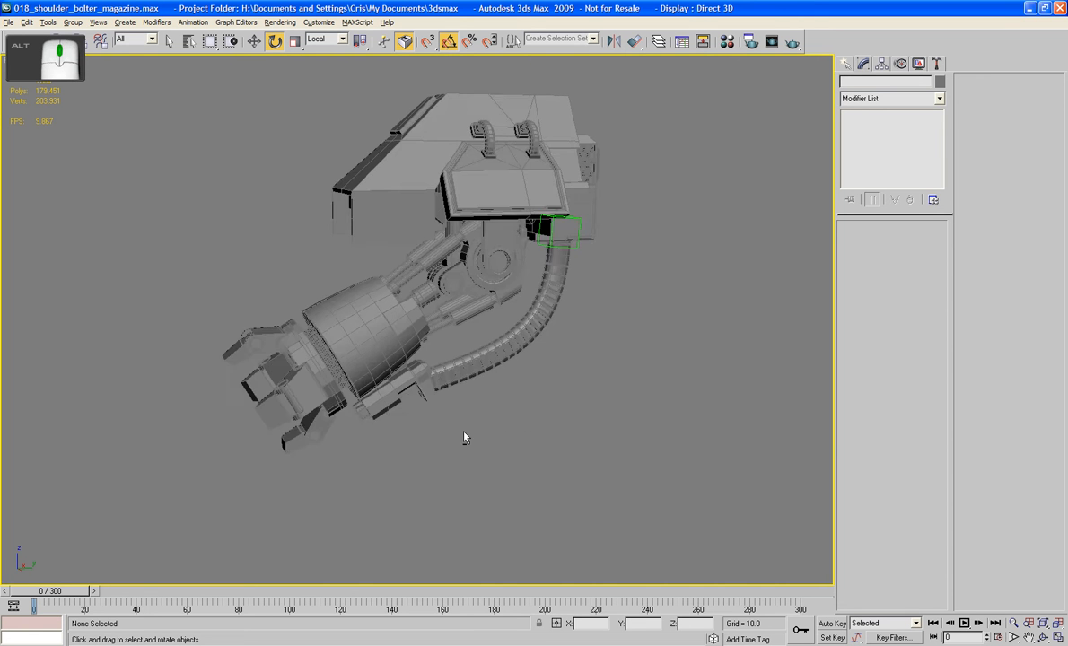
- Select Hose07 and remove its Edit Poly modifier, leaving only the base Hose
{"action": "scroll", "coordinate": [464, 438], "scroll_direction": "up", "scroll_amount": 3}
{"action": "left_click", "coordinate": [480, 386]}
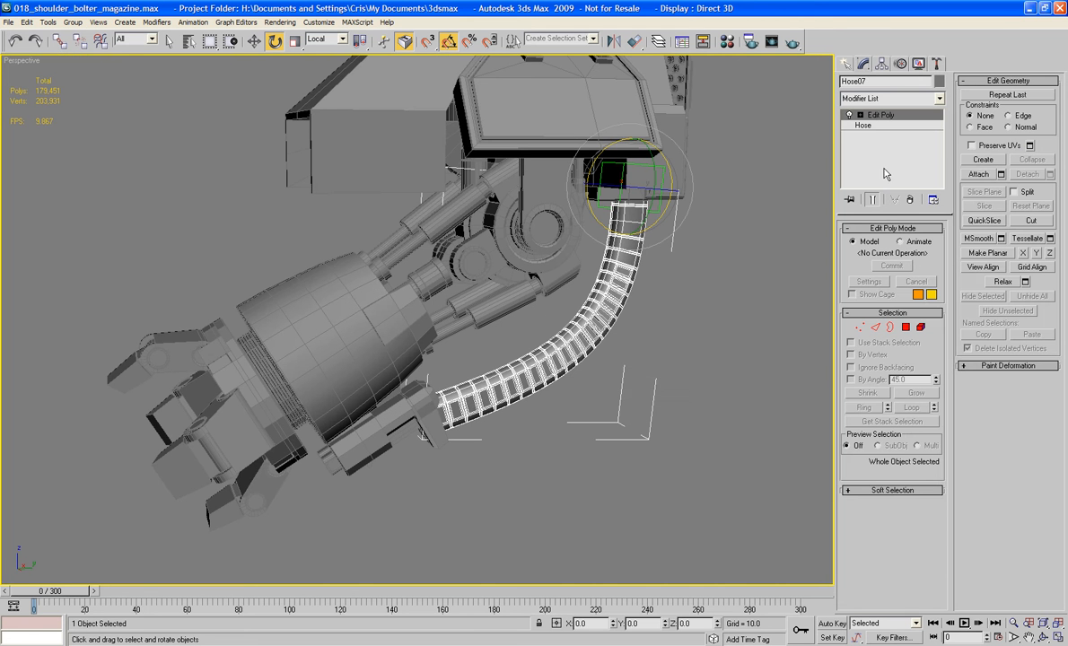
{"action": "key", "text": "1"}
{"action": "left_click", "coordinate": [863, 126]}
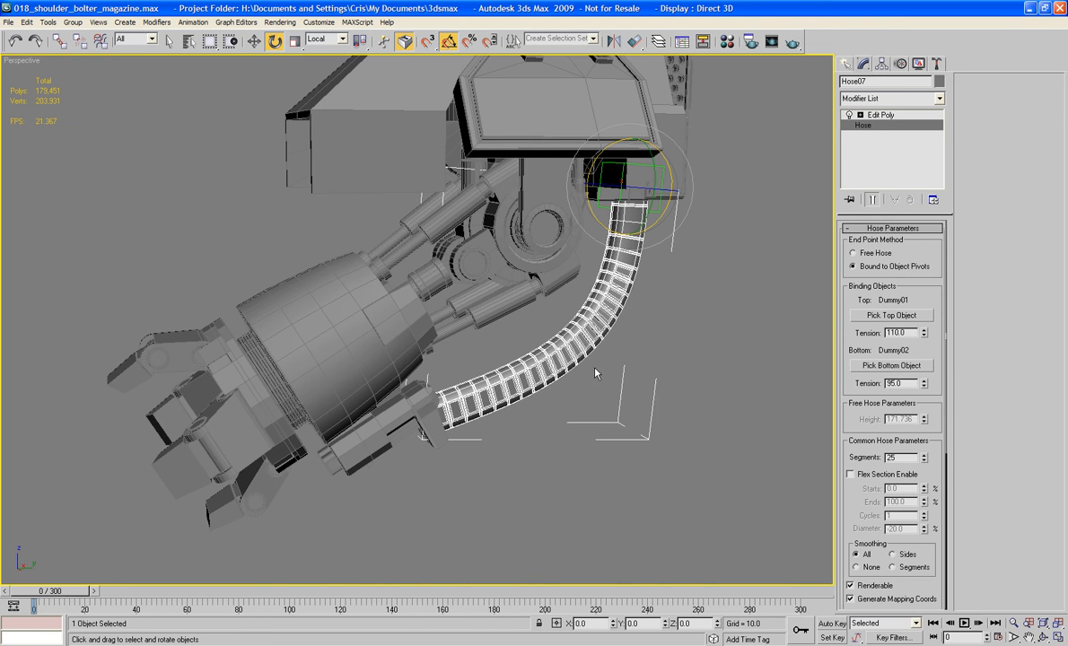
{"action": "left_click", "coordinate": [522, 219]}
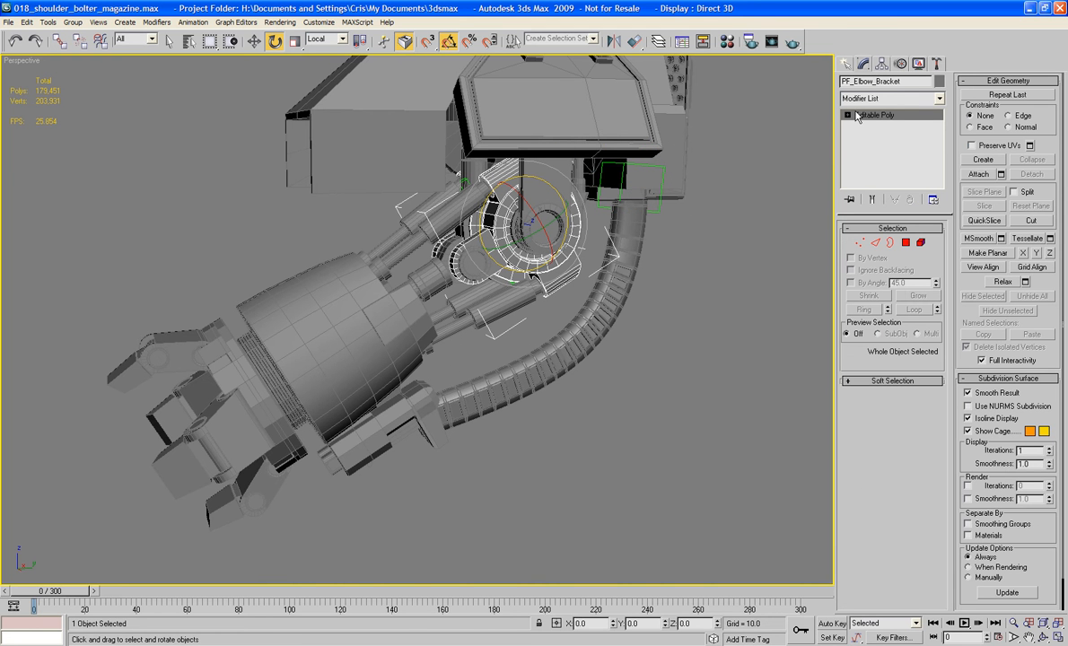
{"action": "key", "text": "ctrl+z"}
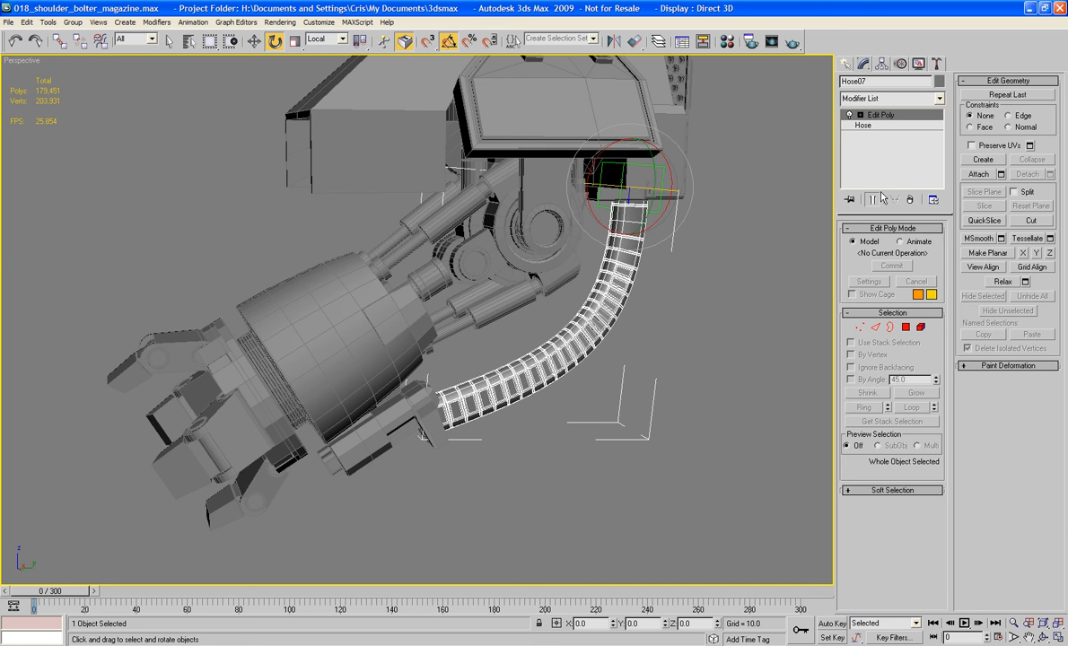
{"action": "left_click", "coordinate": [911, 200]}
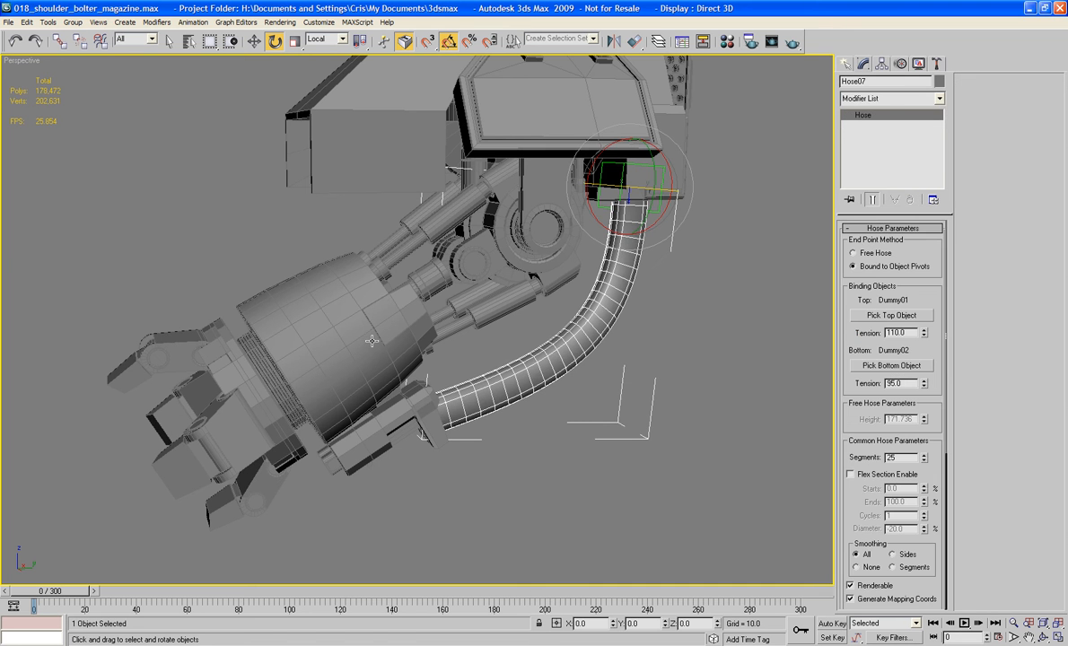
- Try rotating PF_Elbow_Bracket about its local Z axis to test how the plain hose follows the arm
{"action": "left_click", "coordinate": [372, 341]}
{"action": "left_click", "coordinate": [458, 208]}
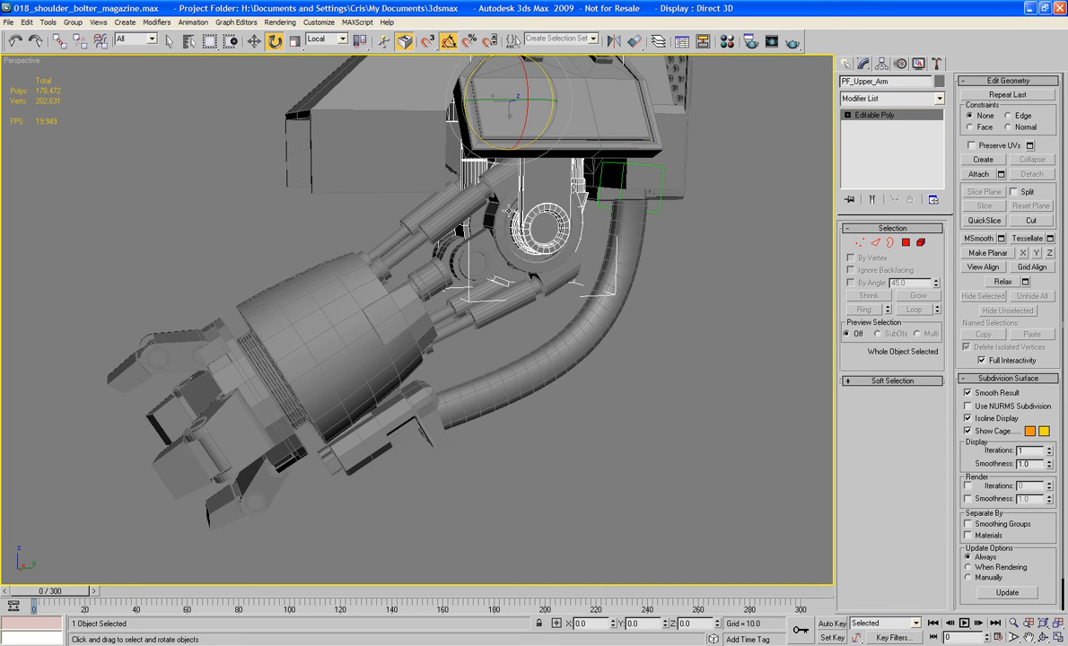
{"action": "left_click", "coordinate": [505, 206]}
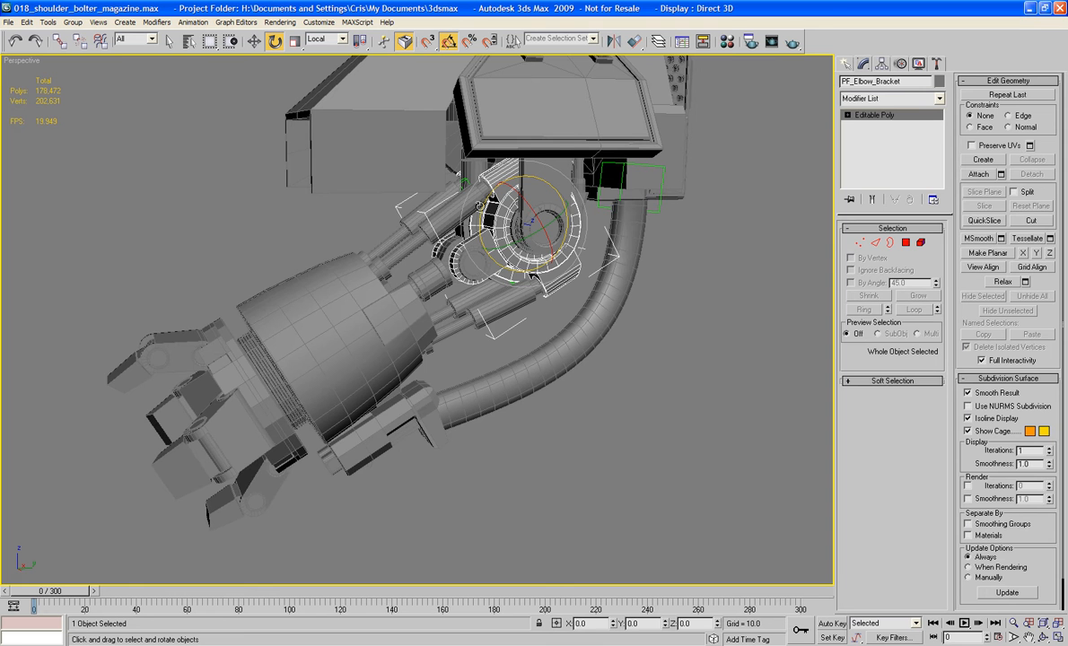
{"action": "left_click_drag", "start_coordinate": [481, 205], "coordinate": [499, 219]}
- Undo the elbow bracket rotation and the removal of Hose07's Edit Poly modifier, and deselect the hose
{"action": "key", "text": "ctrl+z"}
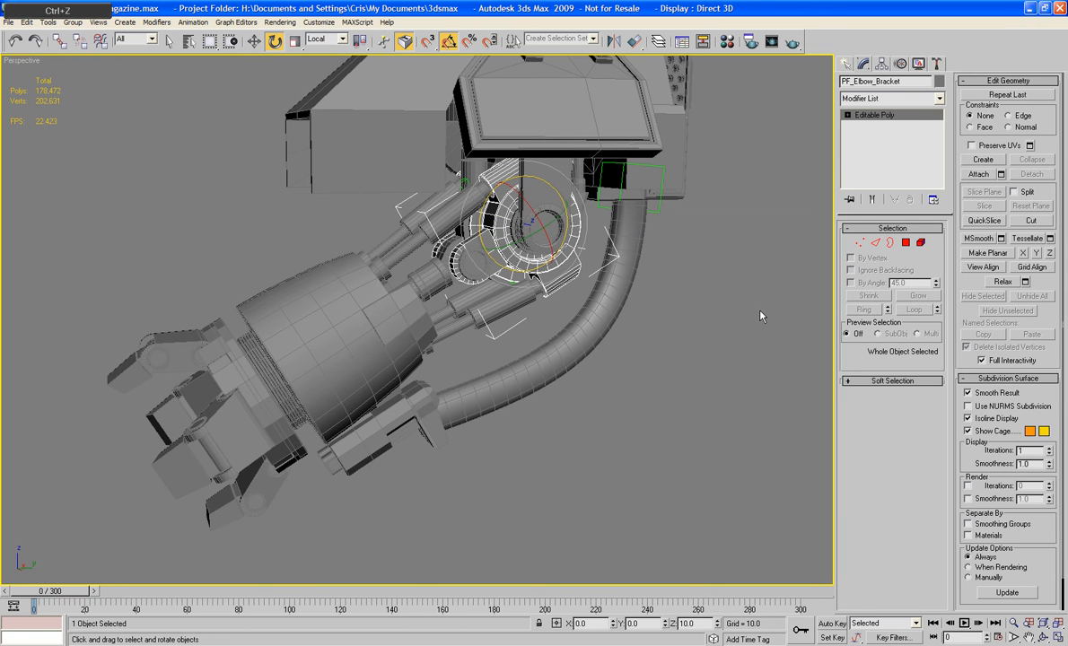
{"action": "key", "text": "ctrl+z"}
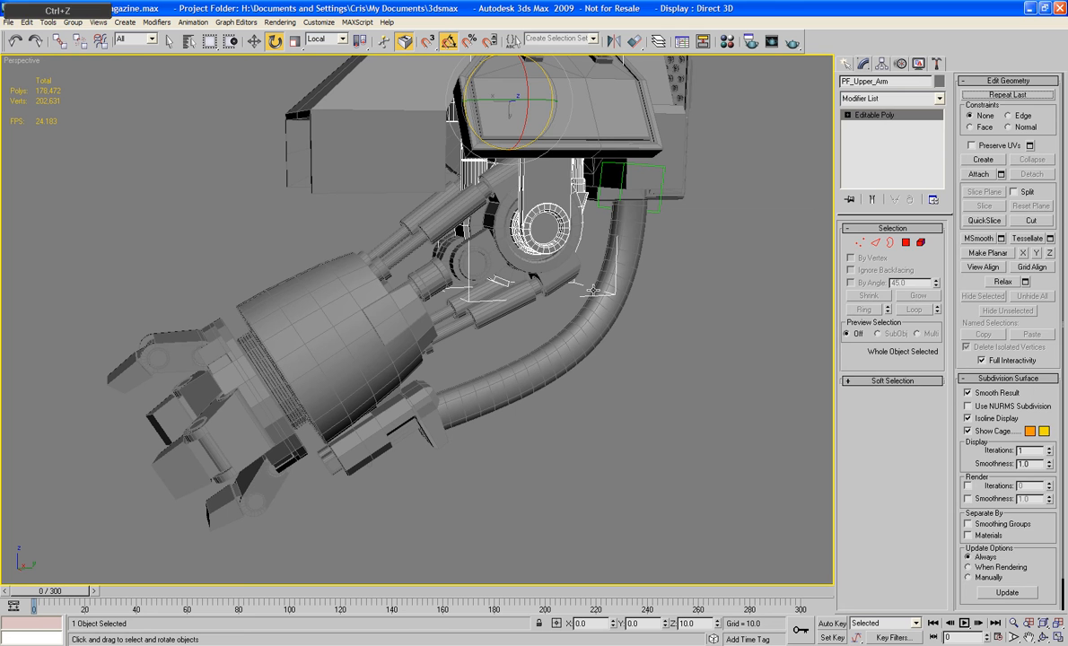
{"action": "key", "text": "ctrl+z"}
{"action": "key", "text": "ctrl+z"}
{"action": "key", "text": "ctrl+z"}
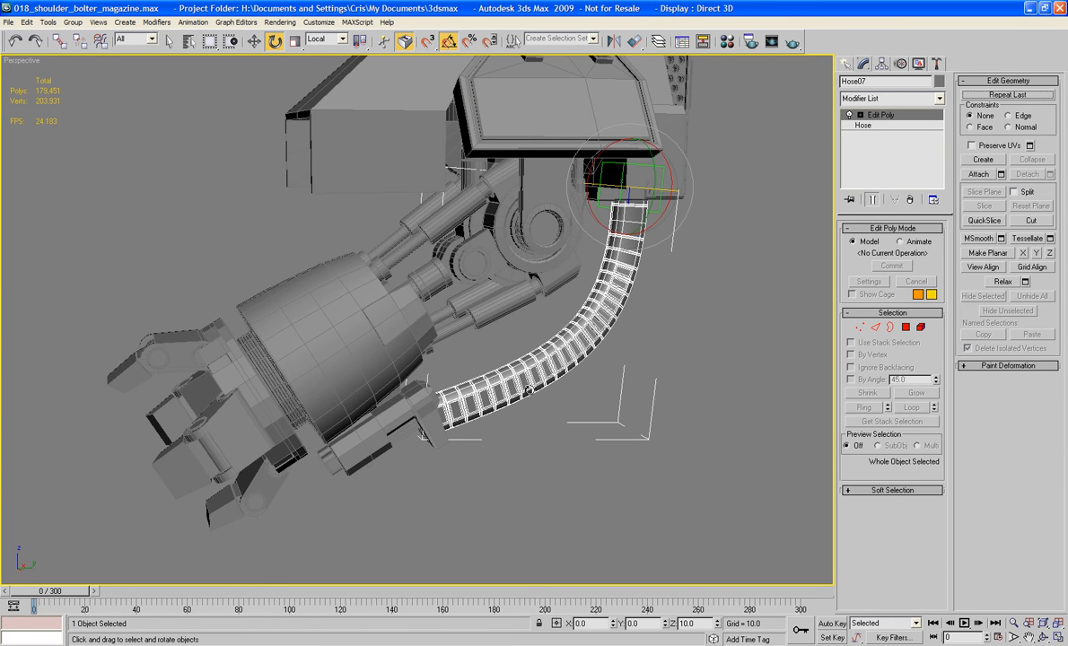
{"action": "mouse_move", "coordinate": [527, 390]}
{"action": "middle_mouse_down", "text": "alt"}
{"action": "mouse_move", "coordinate": [675, 365]}
{"action": "mouse_move", "coordinate": [544, 392]}
{"action": "middle_mouse_up", "text": "alt"}
{"action": "middle_click_drag", "start_coordinate": [692, 356], "coordinate": [694, 395]}
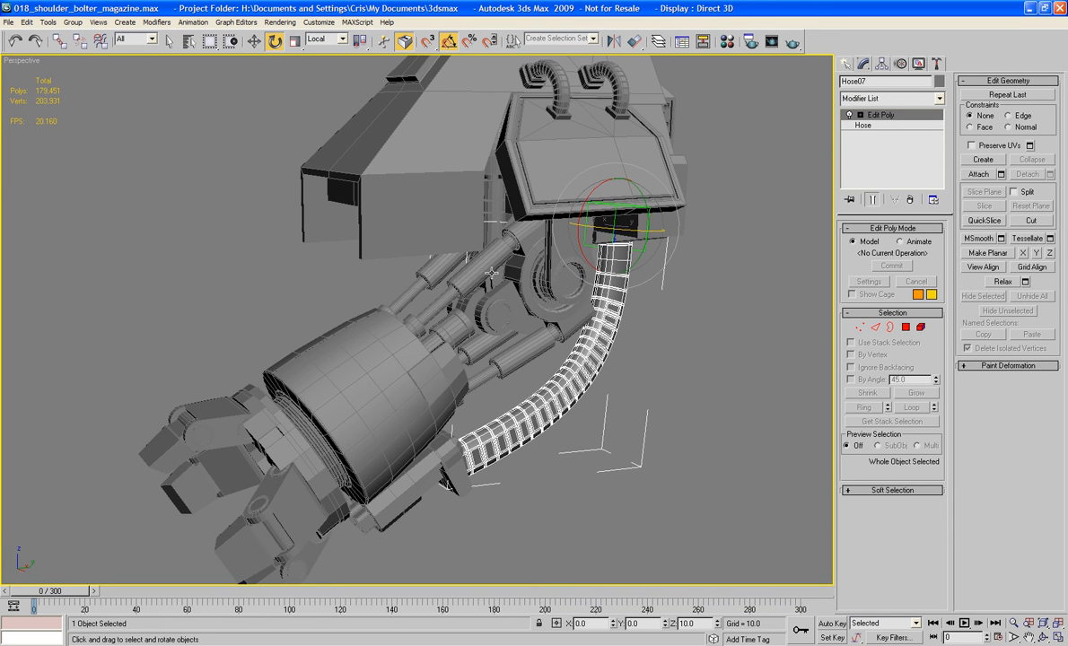
{"action": "left_click", "coordinate": [723, 278]}
- Isolate PF_Upper_Arm and move the isolation warning clear of the model
{"action": "middle_click_drag", "start_coordinate": [706, 269], "coordinate": [519, 328], "text": "alt"}
{"action": "scroll", "coordinate": [698, 214], "scroll_direction": "up", "scroll_amount": 3}
{"action": "scroll", "coordinate": [420, 324], "scroll_direction": "up", "scroll_amount": 3}
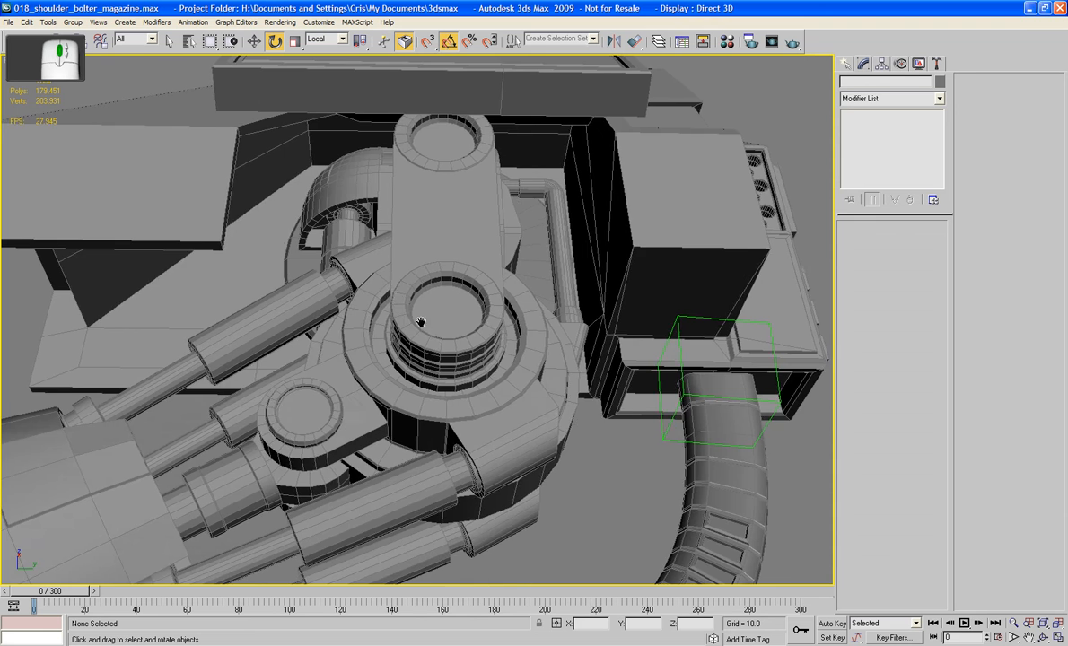
{"action": "middle_click_drag", "start_coordinate": [420, 324], "coordinate": [439, 331], "text": "alt"}
{"action": "left_click", "coordinate": [360, 205]}
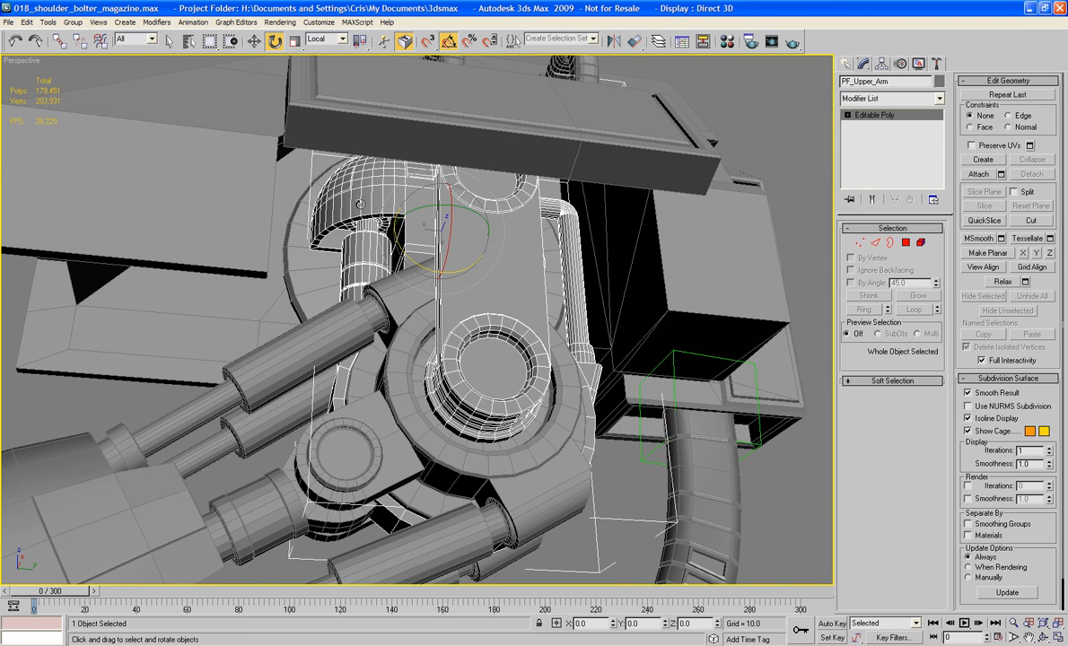
{"action": "scroll", "coordinate": [362, 205], "scroll_direction": "down", "scroll_amount": 4}
{"action": "right_click", "coordinate": [378, 269]}
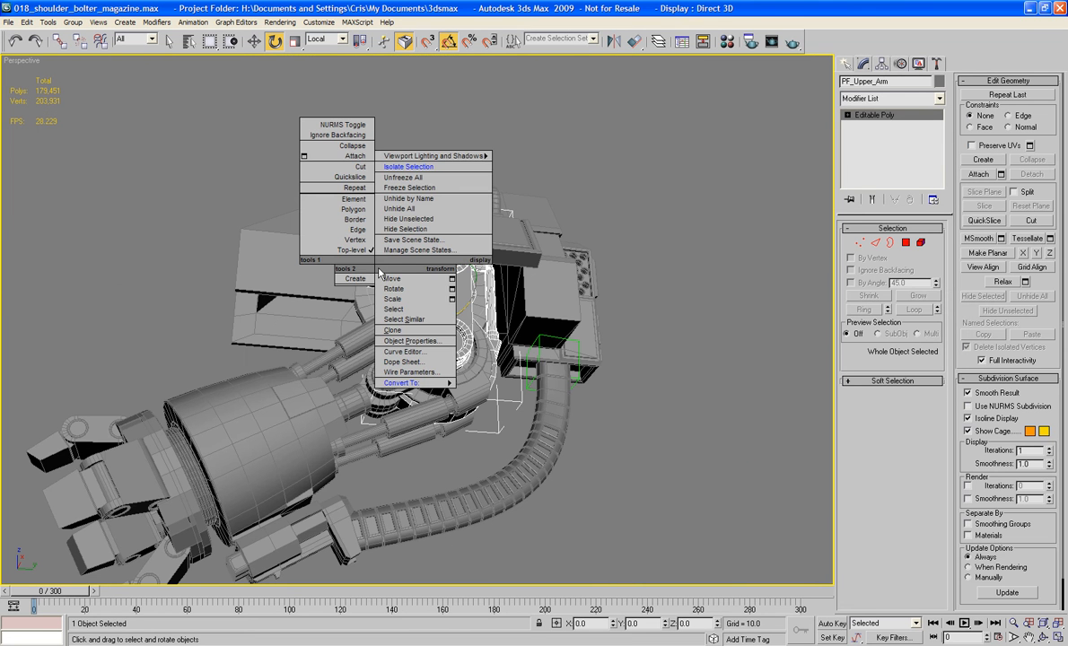
{"action": "left_click", "coordinate": [410, 167]}
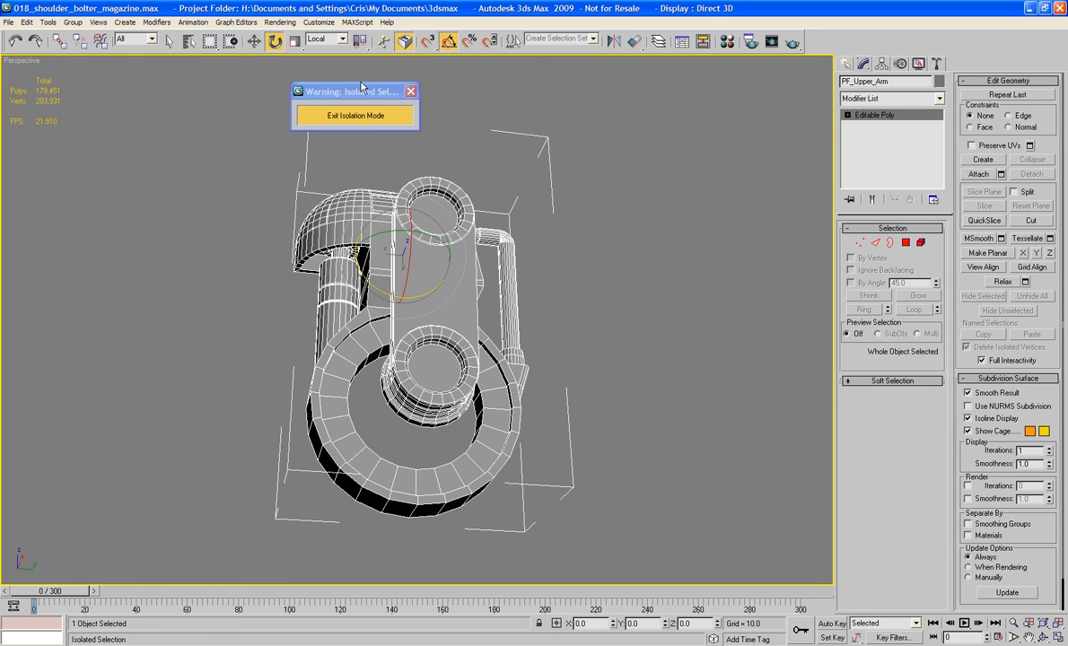
{"action": "left_click_drag", "start_coordinate": [361, 86], "coordinate": [752, 86]}
- Select three evenly spaced pairs of adjacent polygons along the lower band of the upper arm's dome, above the piston
{"action": "middle_click_drag", "start_coordinate": [516, 186], "coordinate": [468, 303], "text": "alt"}
{"action": "scroll", "coordinate": [465, 284], "scroll_direction": "up", "scroll_amount": 3}
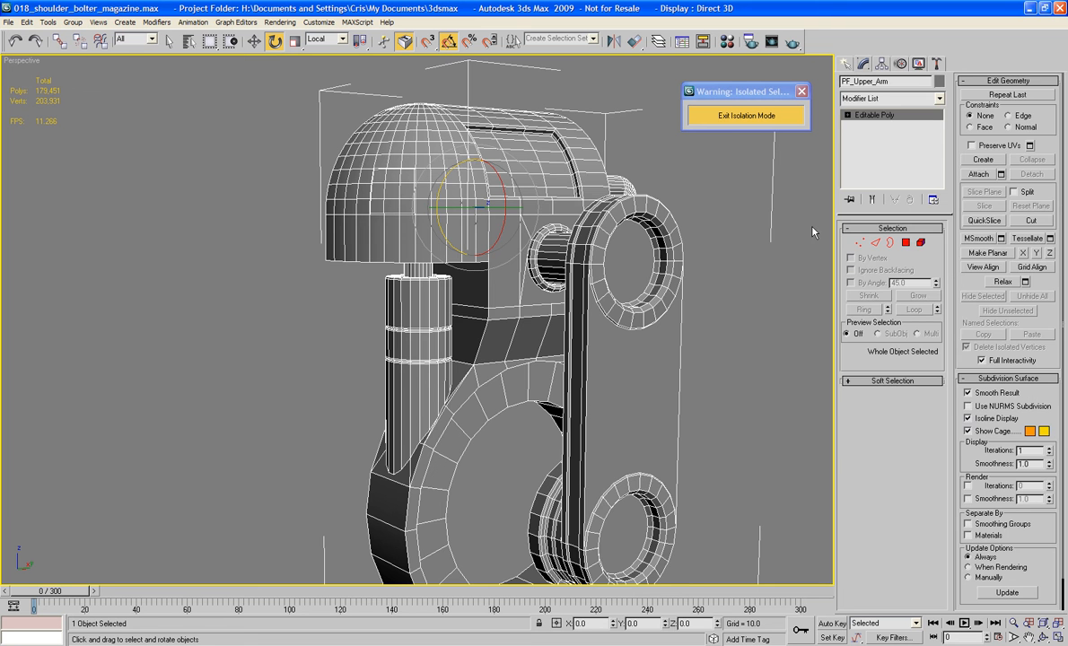
{"action": "mouse_move", "coordinate": [498, 269]}
{"action": "middle_mouse_down", "text": "alt"}
{"action": "mouse_move", "coordinate": [401, 242]}
{"action": "mouse_move", "coordinate": [455, 281]}
{"action": "middle_mouse_up", "text": "alt"}
{"action": "scroll", "coordinate": [454, 279], "scroll_direction": "up", "scroll_amount": 6}
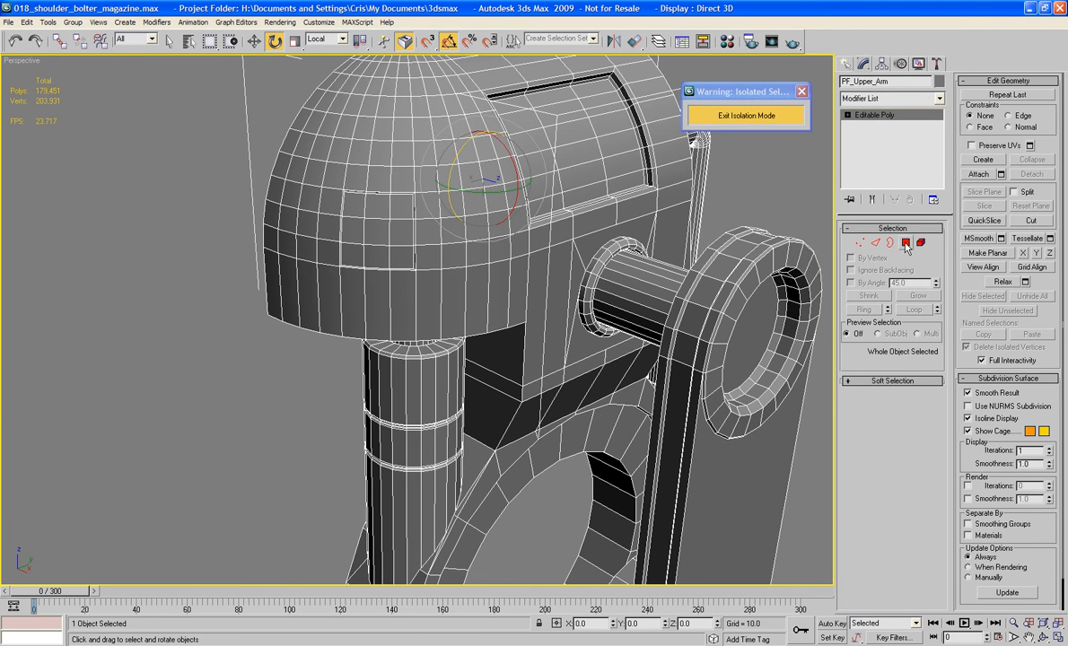
{"action": "left_click", "coordinate": [907, 243]}
{"action": "middle_click_drag", "start_coordinate": [547, 262], "coordinate": [525, 261], "text": "alt"}
{"action": "left_click", "coordinate": [490, 290]}
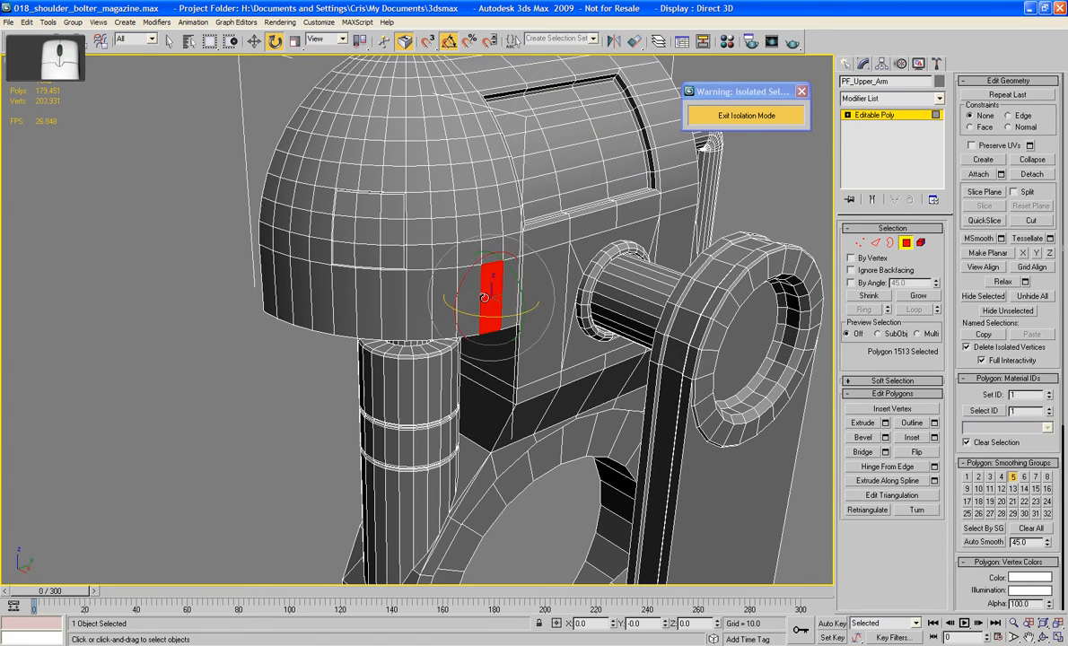
{"action": "left_click", "coordinate": [467, 289], "text": "ctrl"}
{"action": "middle_click_drag", "start_coordinate": [380, 289], "coordinate": [393, 300], "text": "alt"}
{"action": "left_click", "coordinate": [460, 336], "text": "ctrl"}
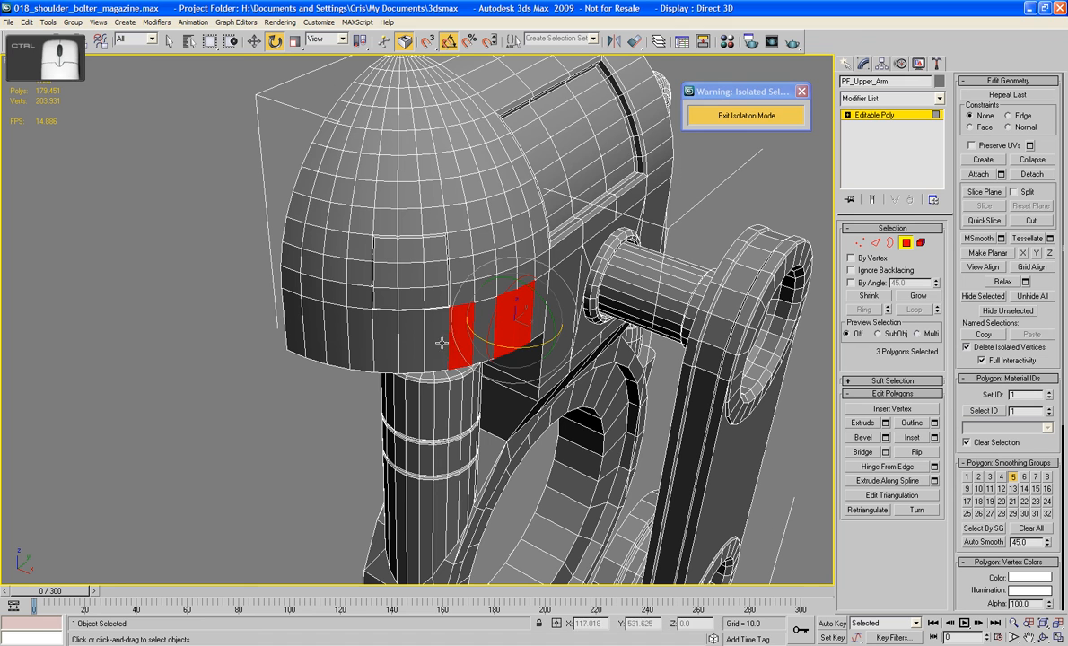
{"action": "left_click", "coordinate": [436, 333], "text": "ctrl"}
{"action": "left_click", "coordinate": [359, 327], "text": "ctrl"}
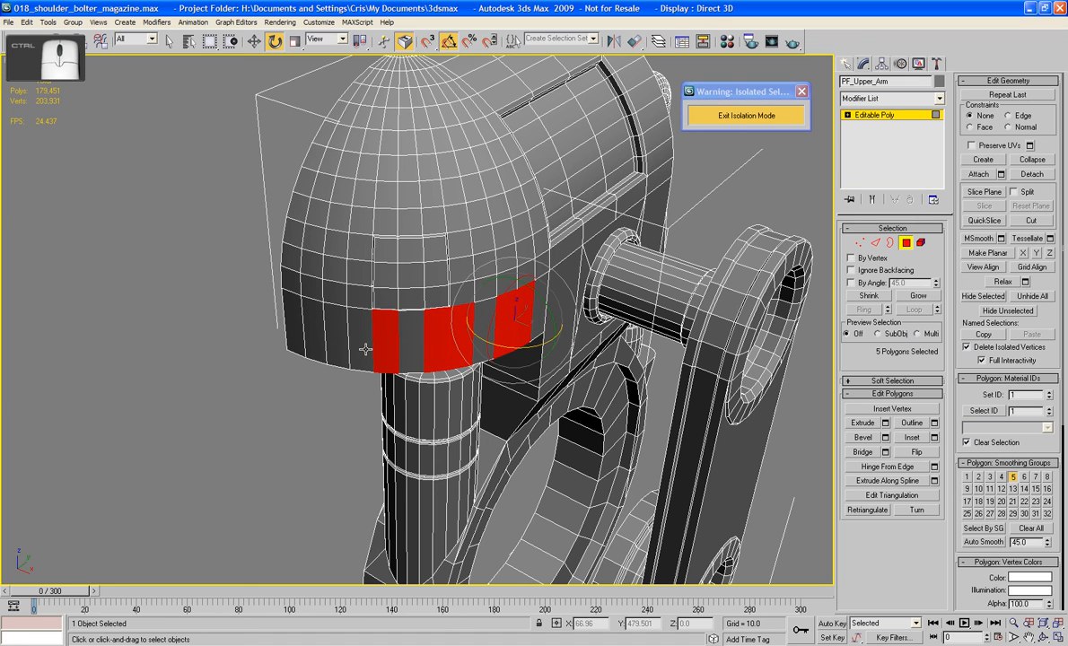
{"action": "left_click", "coordinate": [335, 325], "text": "ctrl"}
{"action": "middle_click_drag", "start_coordinate": [335, 325], "coordinate": [382, 306], "text": "alt"}
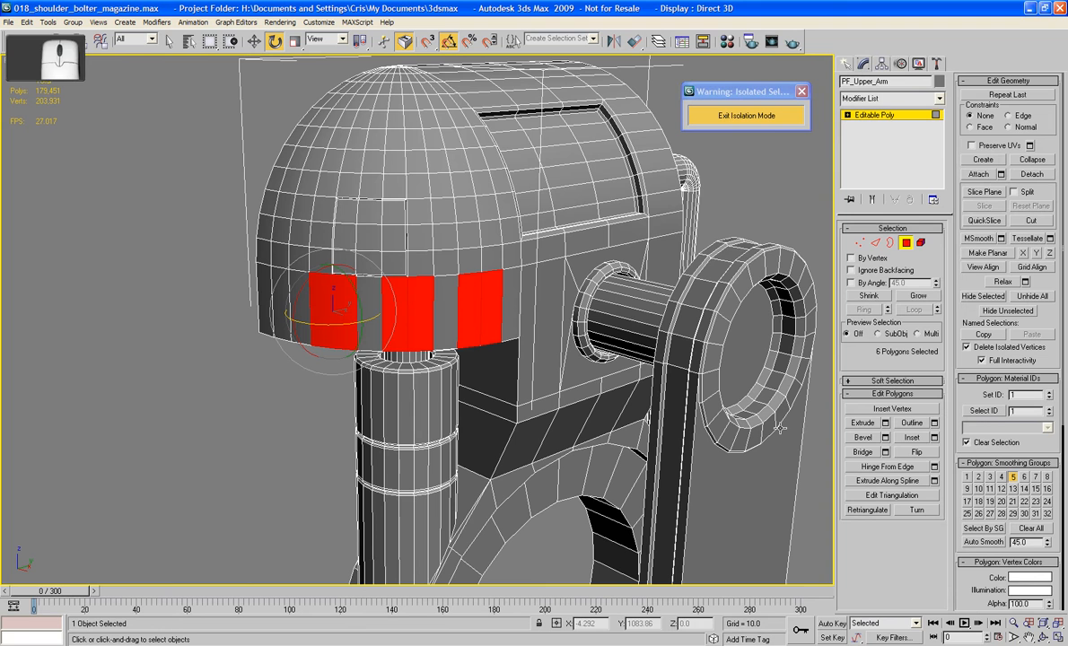
- Inset the three polygon pairs as groups by 1.0 and scale them down vertically into nearly square panels
{"action": "left_click", "coordinate": [934, 438]}
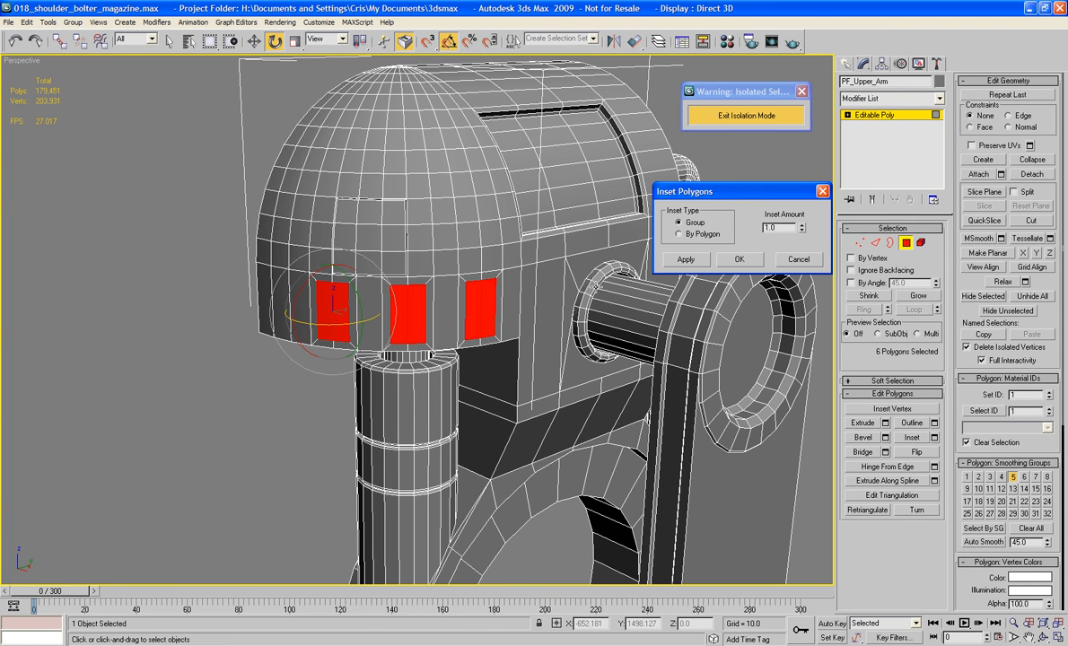
{"action": "left_click", "coordinate": [715, 253]}
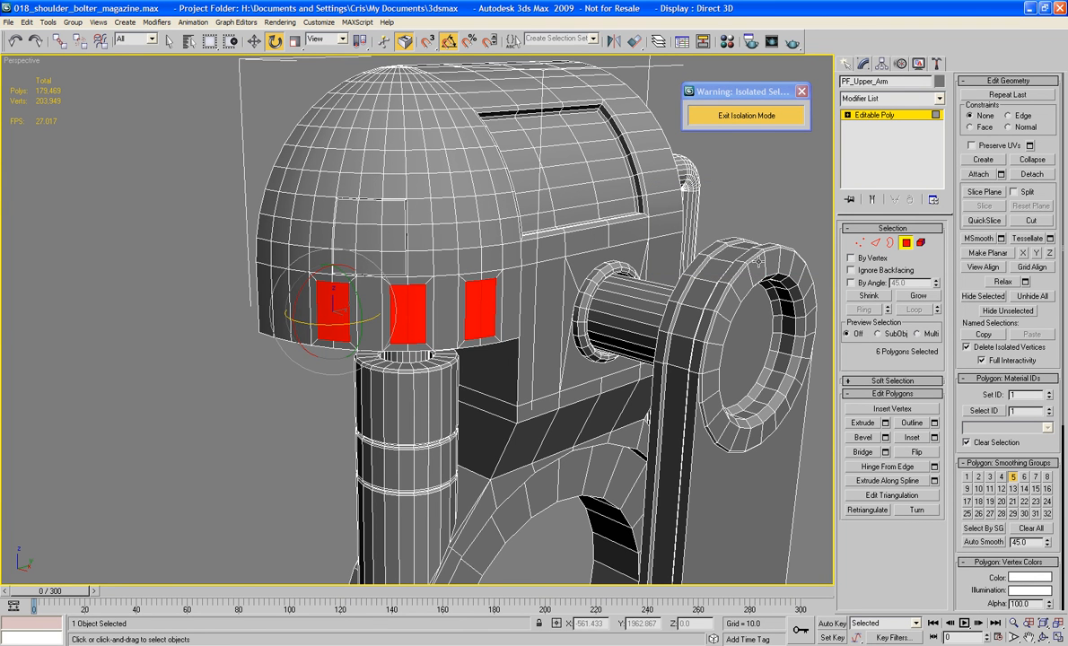
{"action": "left_click", "coordinate": [294, 44]}
{"action": "left_click_drag", "start_coordinate": [333, 245], "coordinate": [334, 267]}
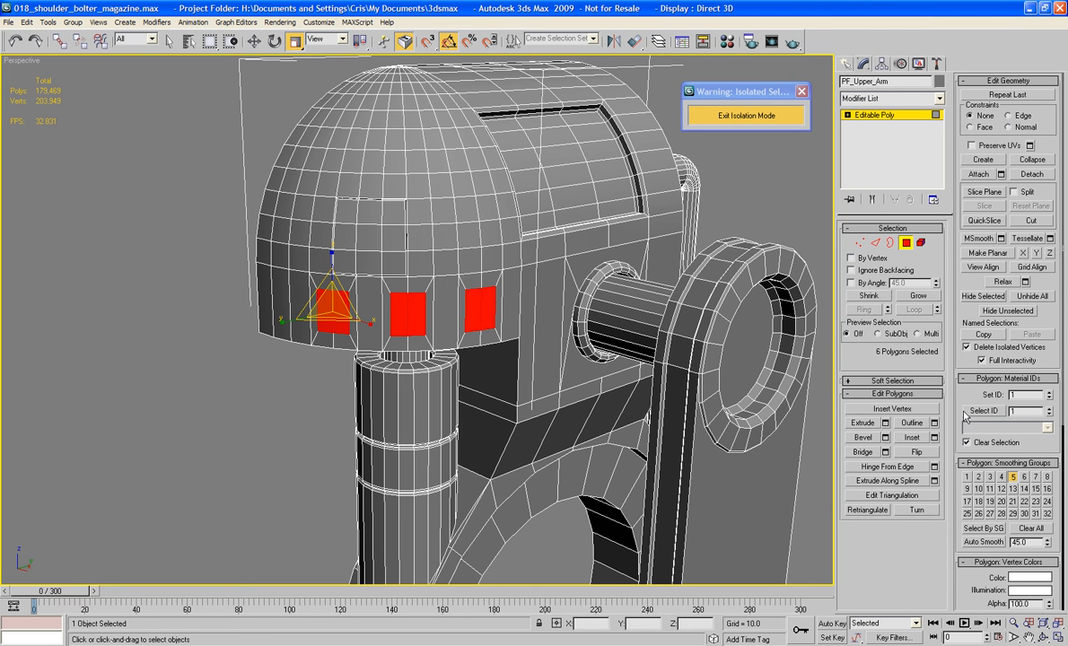
- Target-weld the middle vertices on the upper and lower edges of the first two inset panels to their corner vertices
{"action": "key", "text": "z"}
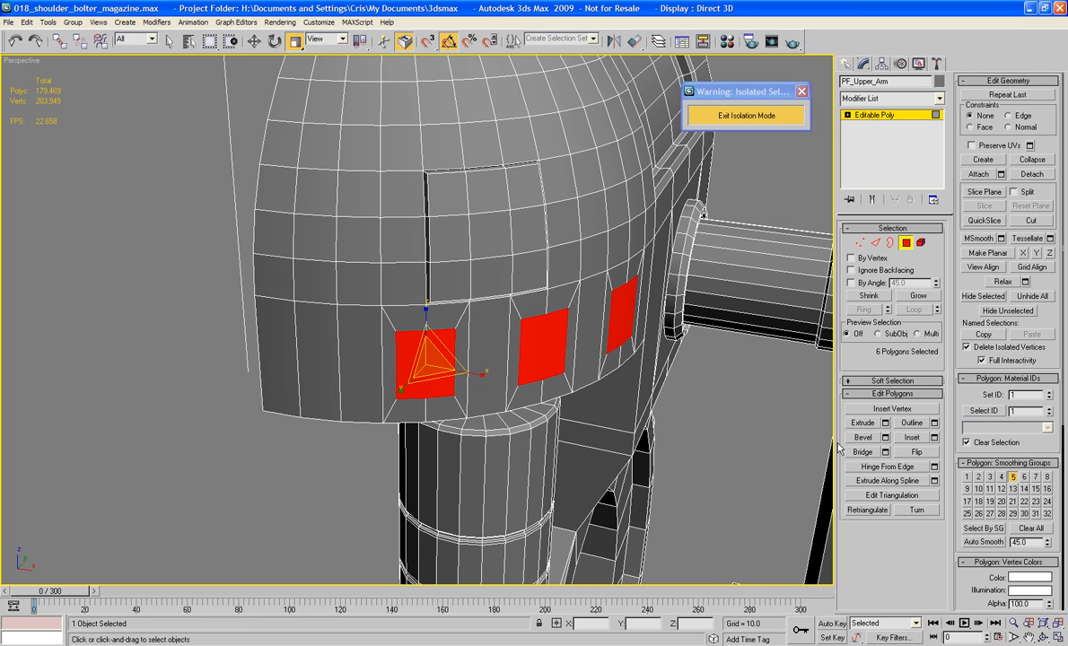
{"action": "left_click", "coordinate": [859, 243]}
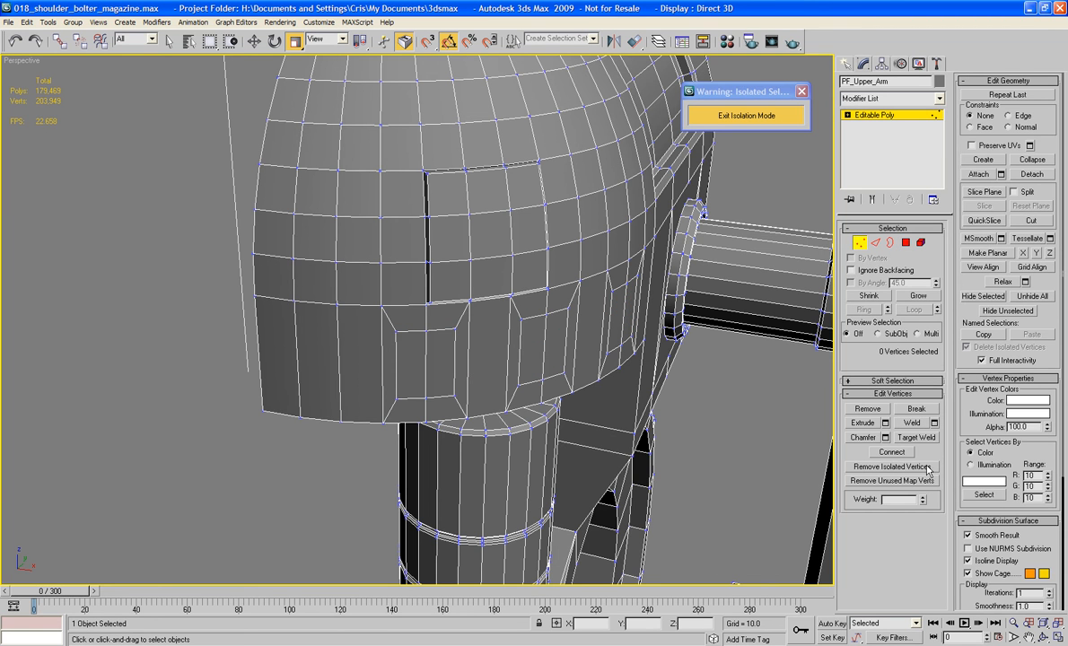
{"action": "left_click", "coordinate": [922, 439]}
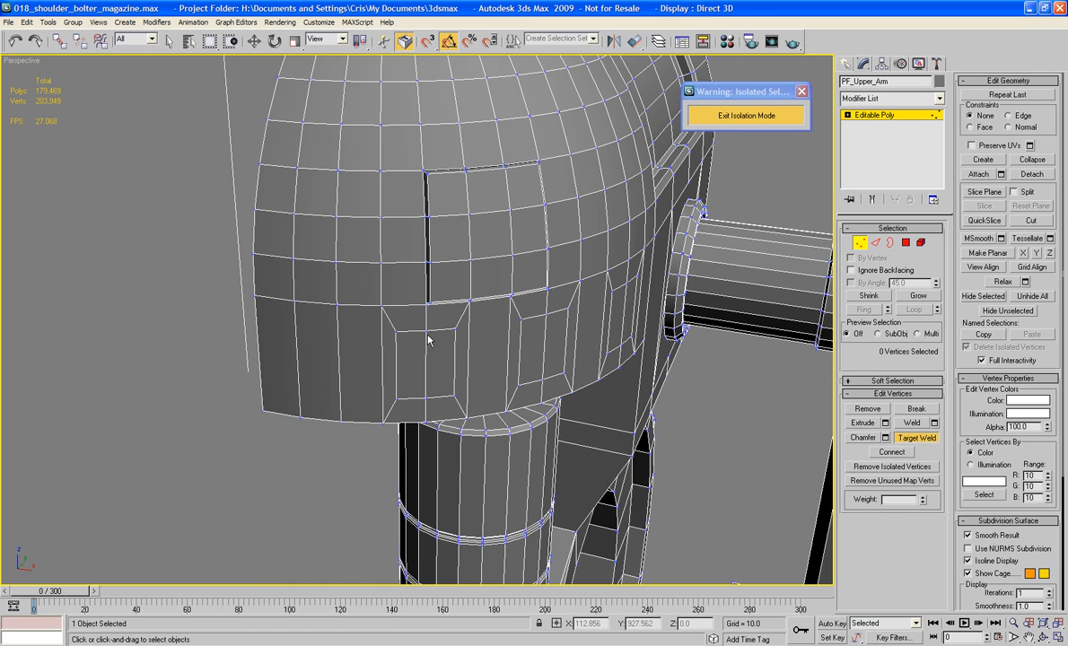
{"action": "left_click", "coordinate": [421, 396]}
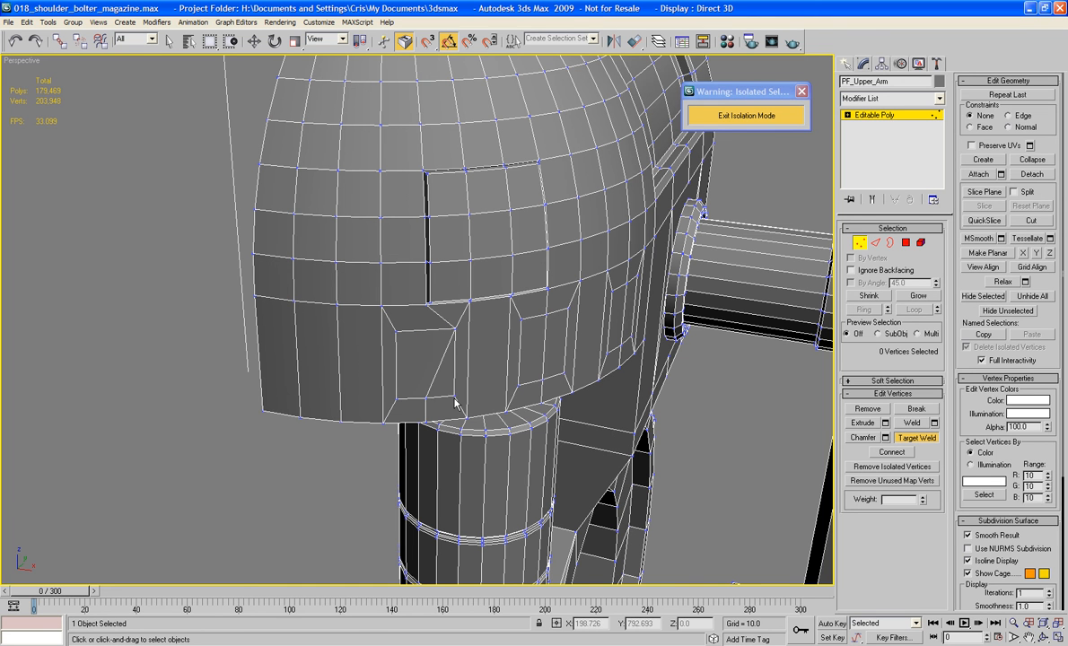
{"action": "left_click", "coordinate": [454, 400]}
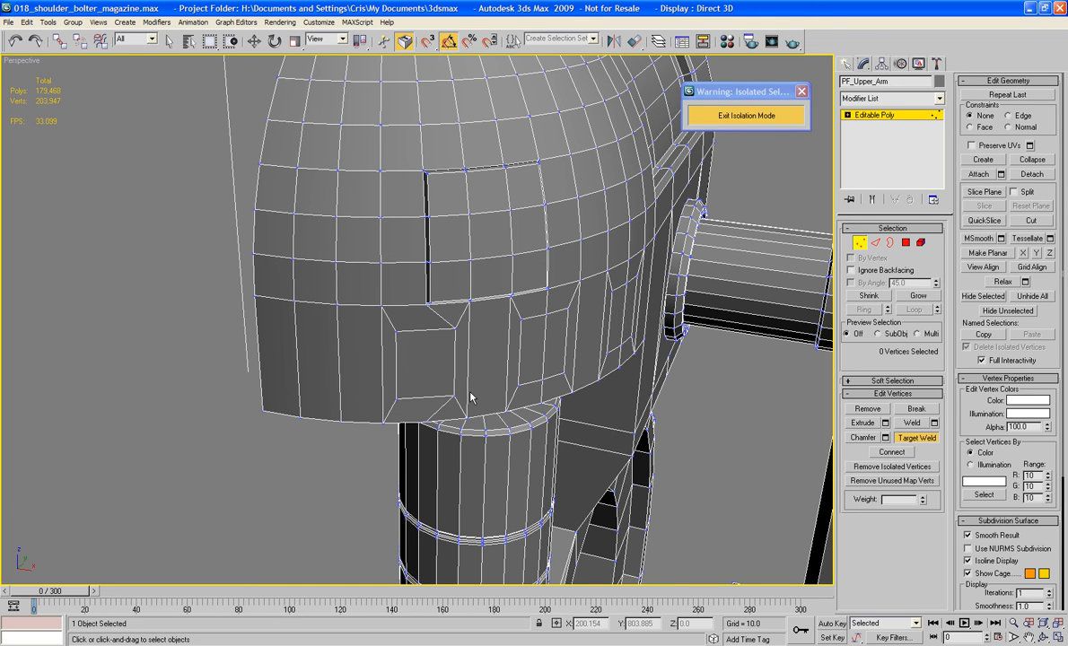
{"action": "left_click", "coordinate": [564, 373]}
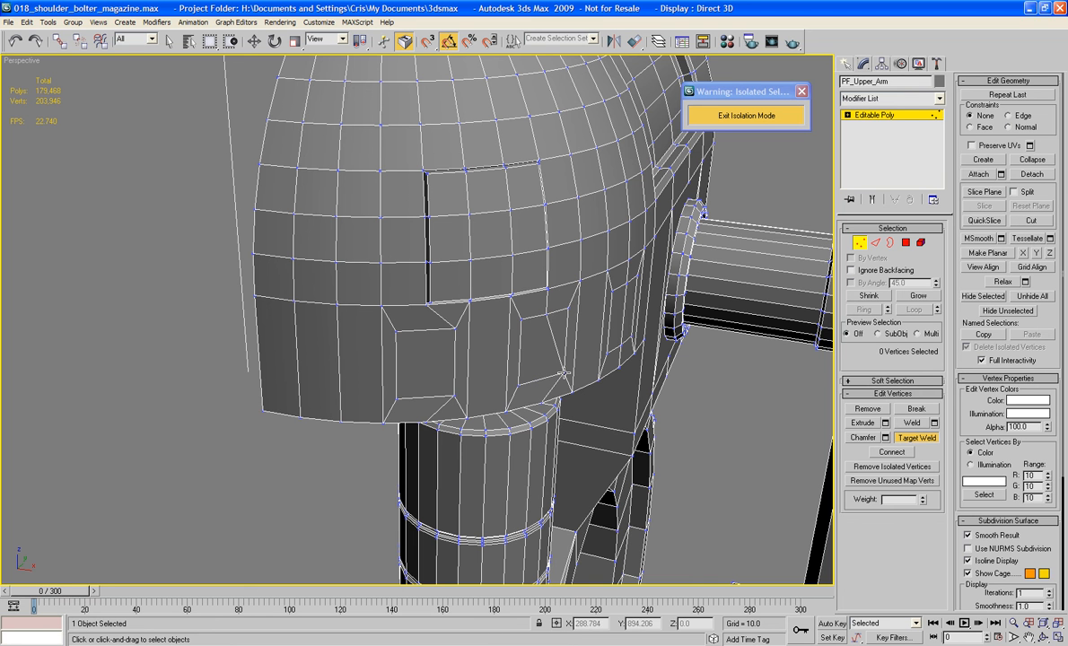
{"action": "left_click", "coordinate": [570, 308]}
{"action": "left_click", "coordinate": [547, 289]}
- Target-weld the two middle vertices of the third inset panel, nearest the pivot cylinder, to its corner vertices
{"action": "middle_click_drag", "start_coordinate": [632, 292], "coordinate": [459, 294], "text": "alt"}
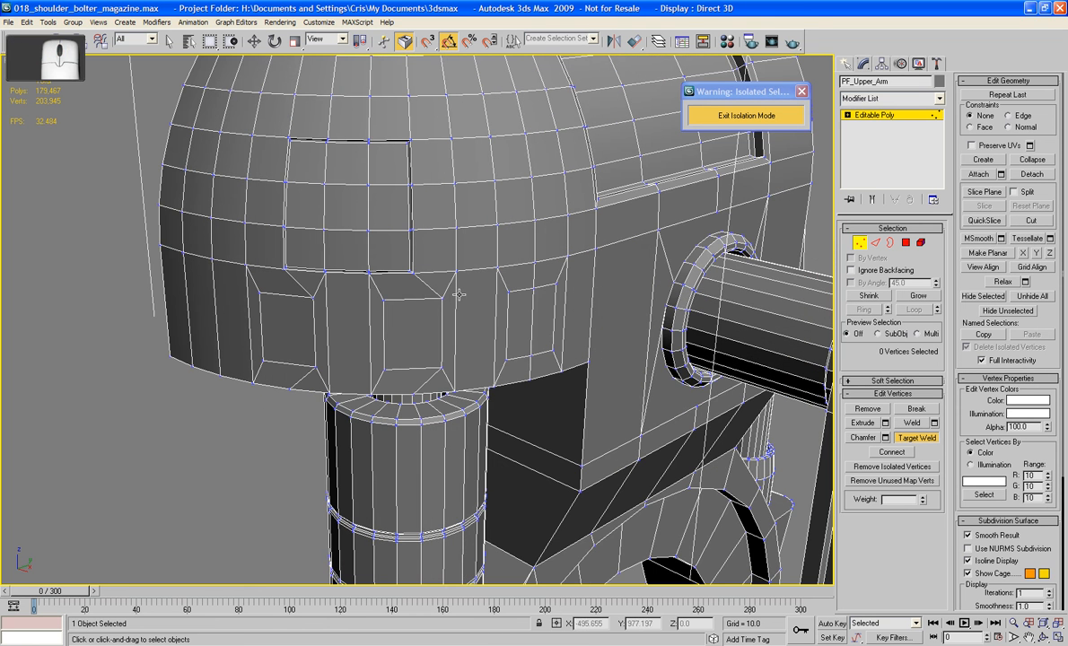
{"action": "left_click", "coordinate": [552, 290]}
{"action": "left_click", "coordinate": [554, 285]}
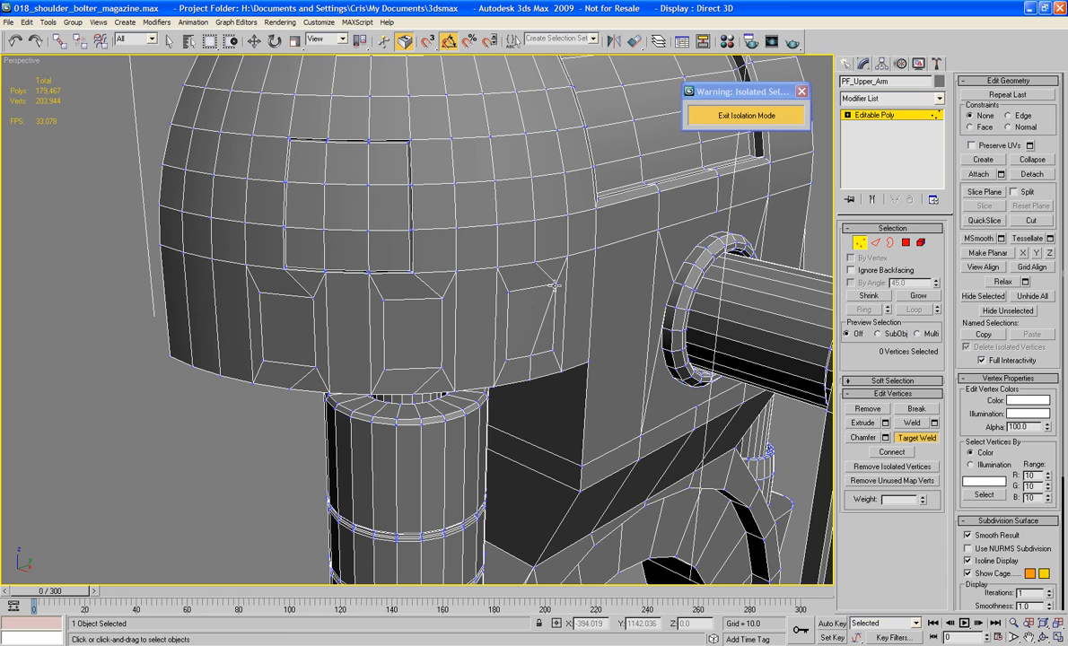
{"action": "left_click", "coordinate": [552, 351]}
- Bevel the three square panels inward in three successive passes to form stepped, deep recesses in the dome
{"action": "middle_click_drag", "start_coordinate": [520, 332], "coordinate": [699, 340], "text": "alt"}
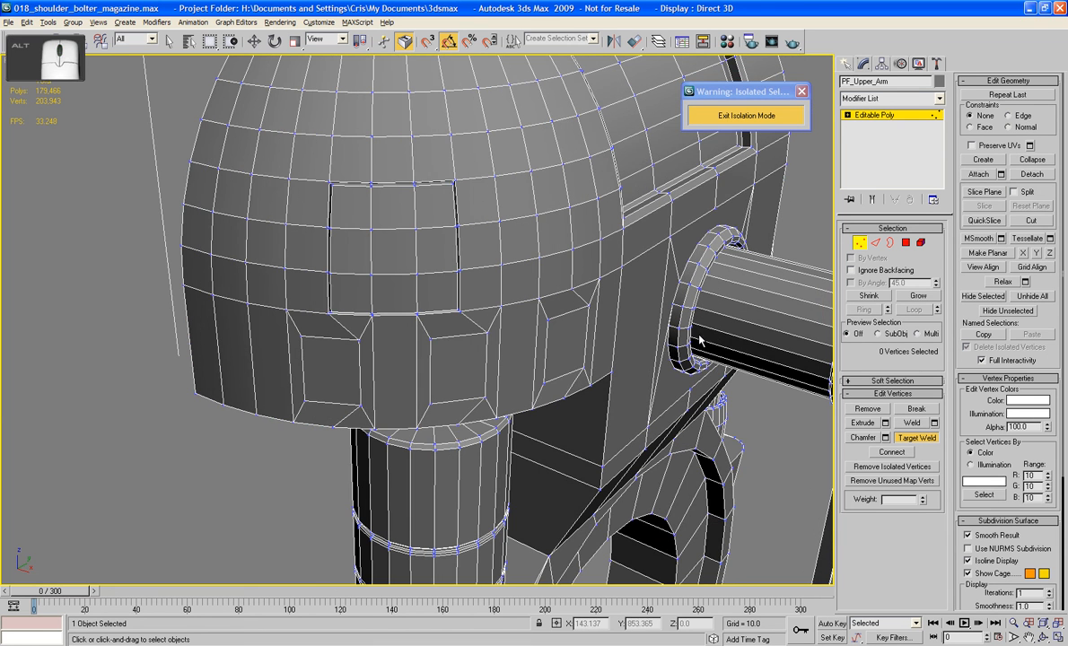
{"action": "left_click", "coordinate": [907, 242]}
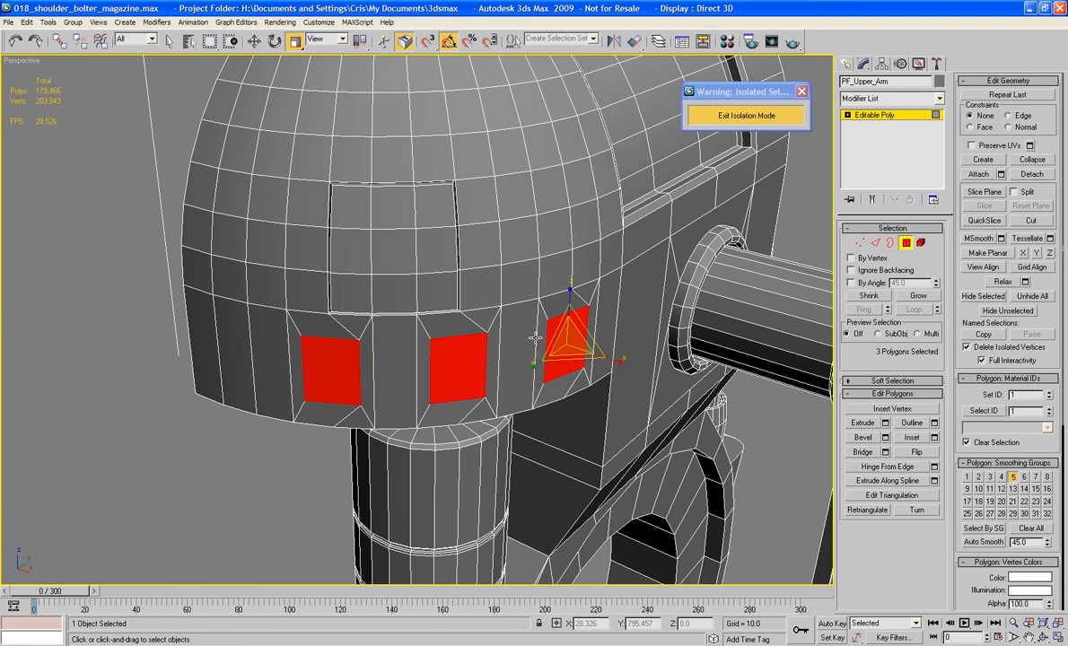
{"action": "left_click", "coordinate": [862, 438]}
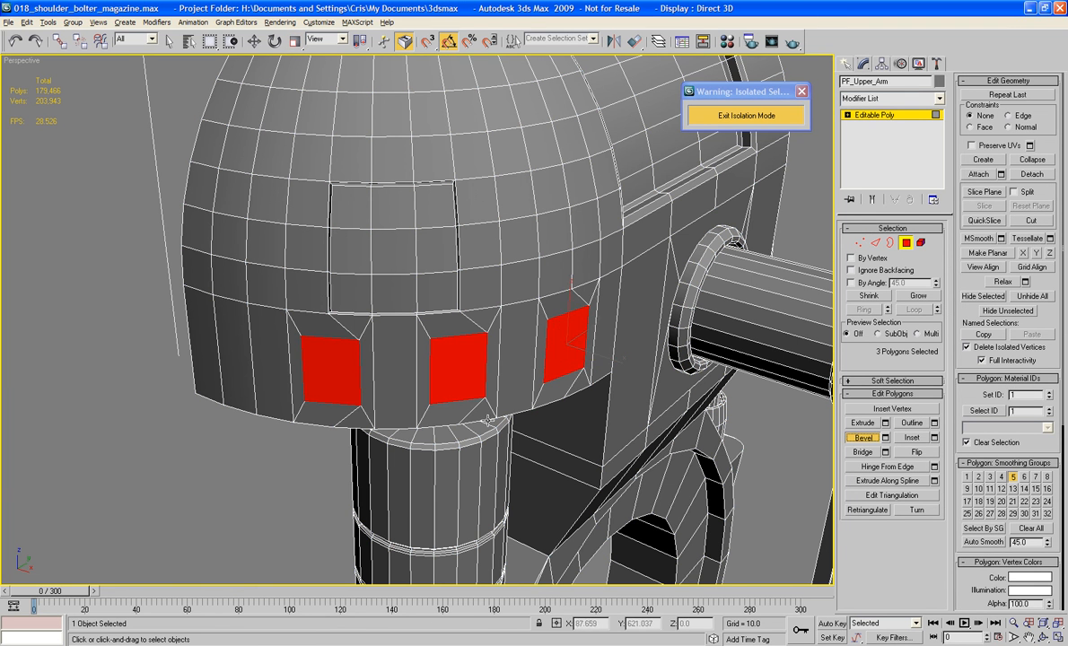
{"action": "middle_click_drag", "start_coordinate": [628, 431], "coordinate": [511, 432], "text": "alt"}
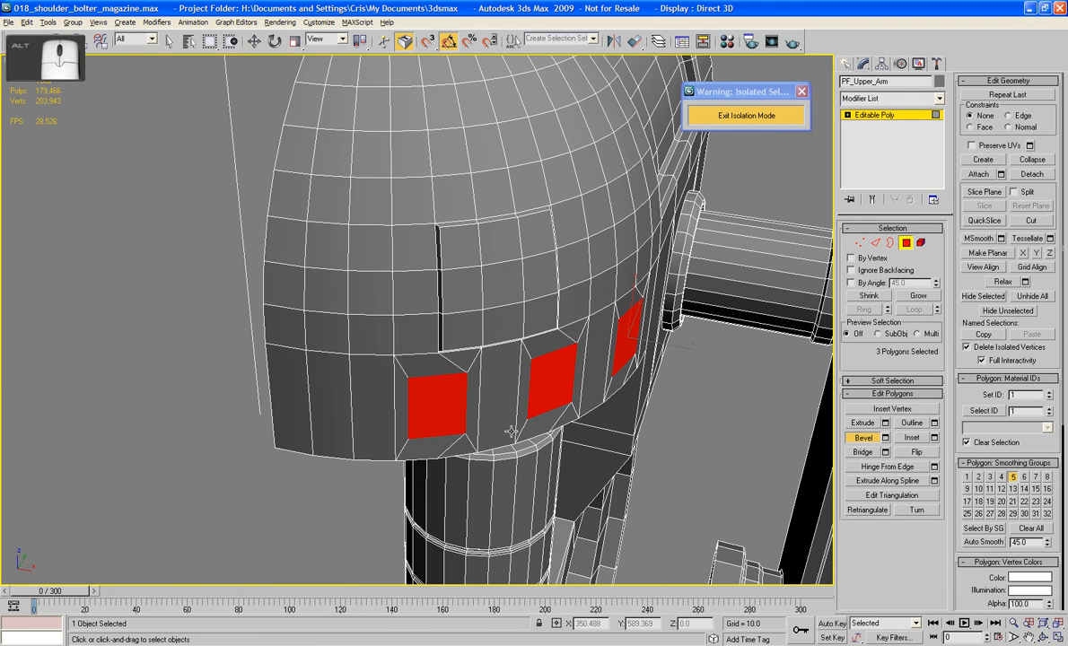
{"action": "left_click", "coordinate": [621, 341]}
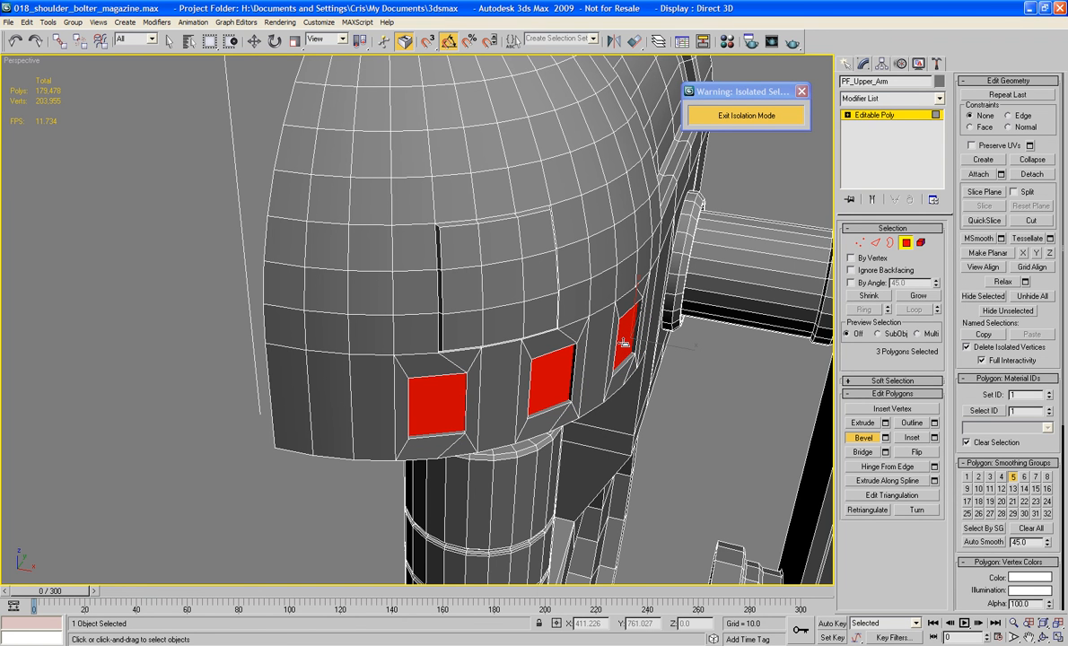
{"action": "left_click_drag", "start_coordinate": [626, 332], "coordinate": [626, 337]}
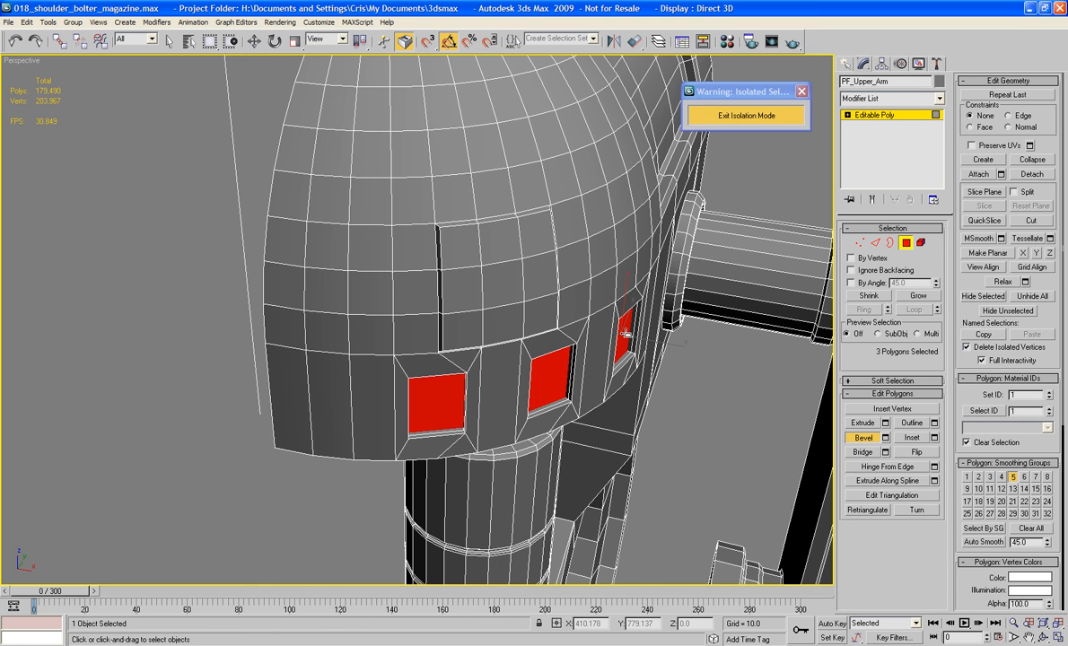
{"action": "middle_click_drag", "start_coordinate": [662, 359], "coordinate": [675, 386], "text": "alt"}
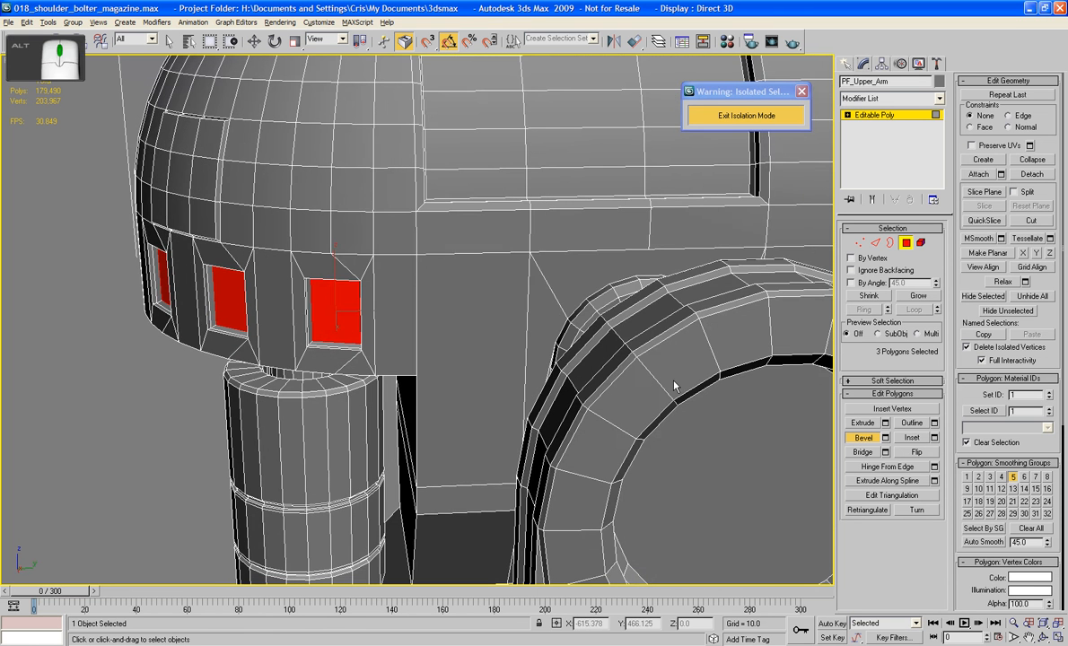
{"action": "left_click_drag", "start_coordinate": [304, 291], "coordinate": [330, 320]}
{"action": "right_click", "coordinate": [330, 318]}
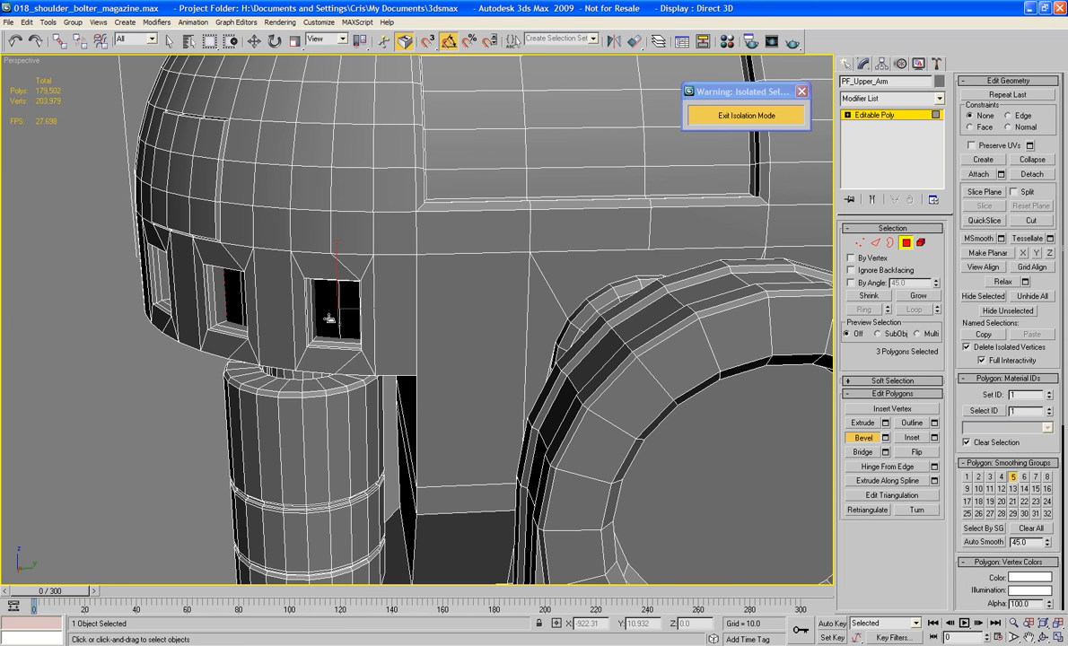
- Finish bevelling the dome recesses, clear the polygon selection and exit isolation mode so the whole power fist assembly is shown
{"action": "right_click", "coordinate": [330, 318]}
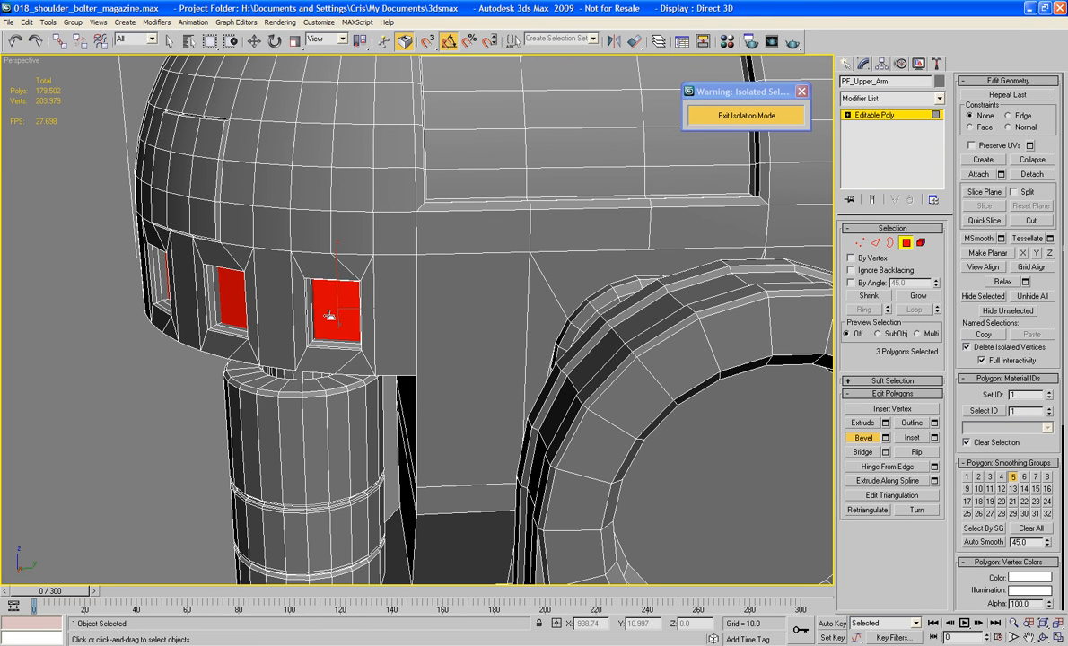
{"action": "middle_click_drag", "start_coordinate": [330, 318], "coordinate": [401, 340], "text": "alt"}
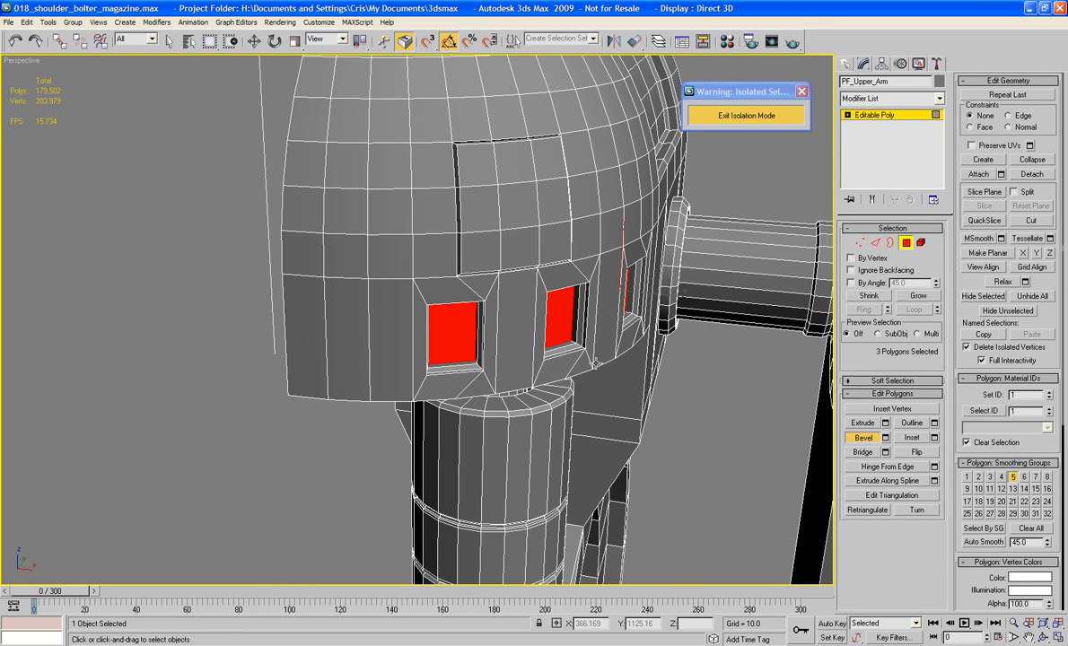
{"action": "left_click", "coordinate": [771, 413]}
{"action": "scroll", "coordinate": [770, 413], "scroll_direction": "down", "scroll_amount": 5}
{"action": "middle_click_drag", "start_coordinate": [668, 401], "coordinate": [620, 363], "text": "alt"}
{"action": "scroll", "coordinate": [596, 386], "scroll_direction": "down", "scroll_amount": 3}
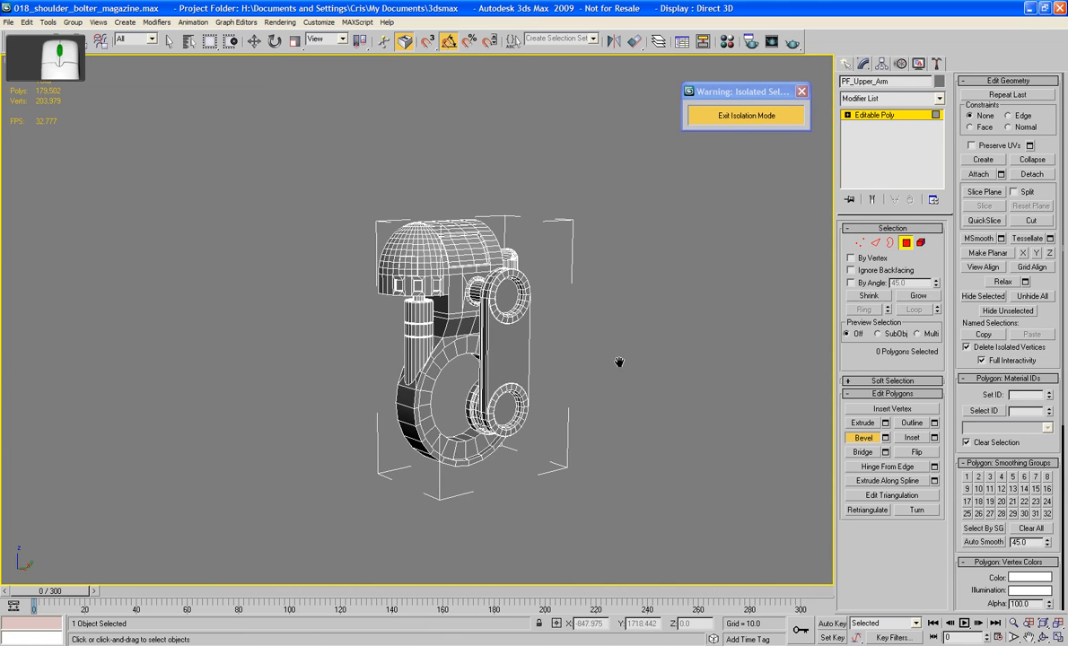
{"action": "left_click", "coordinate": [746, 118]}
- Examine the upper arm, elbow joint, pistons and forearm shell of the assembled power fist from several angles
{"action": "mouse_move", "coordinate": [590, 335]}
{"action": "middle_mouse_down", "text": "alt"}
{"action": "mouse_move", "coordinate": [644, 384]}
{"action": "mouse_move", "coordinate": [592, 358]}
{"action": "middle_mouse_up", "text": "alt"}
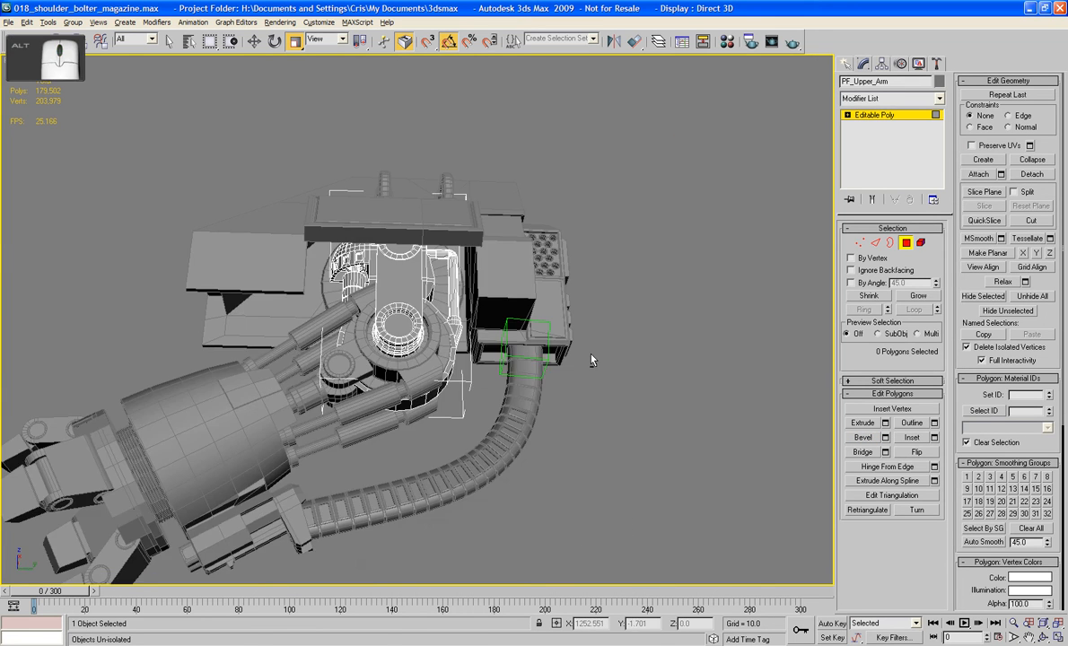
{"action": "scroll", "coordinate": [494, 341], "scroll_direction": "up", "scroll_amount": 5}
{"action": "scroll", "coordinate": [489, 386], "scroll_direction": "down", "scroll_amount": 3}
{"action": "middle_click_drag", "start_coordinate": [489, 386], "coordinate": [494, 279]}
{"action": "scroll", "coordinate": [495, 279], "scroll_direction": "up", "scroll_amount": 4}
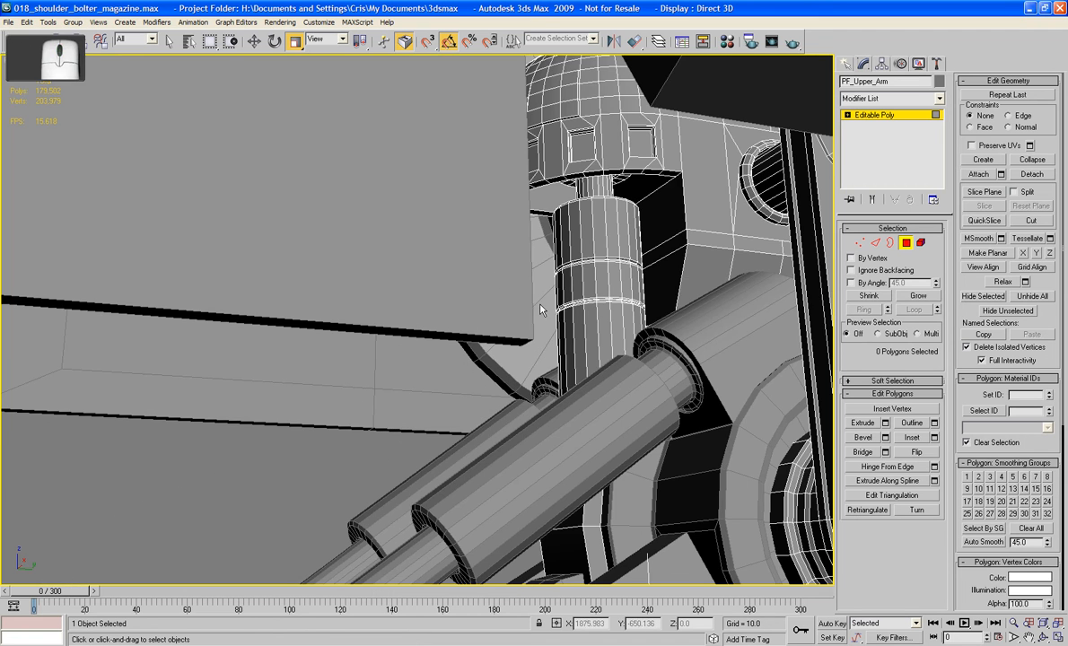
{"action": "scroll", "coordinate": [544, 305], "scroll_direction": "up", "scroll_amount": 2}
{"action": "middle_click_drag", "start_coordinate": [643, 241], "coordinate": [624, 231], "text": "alt"}
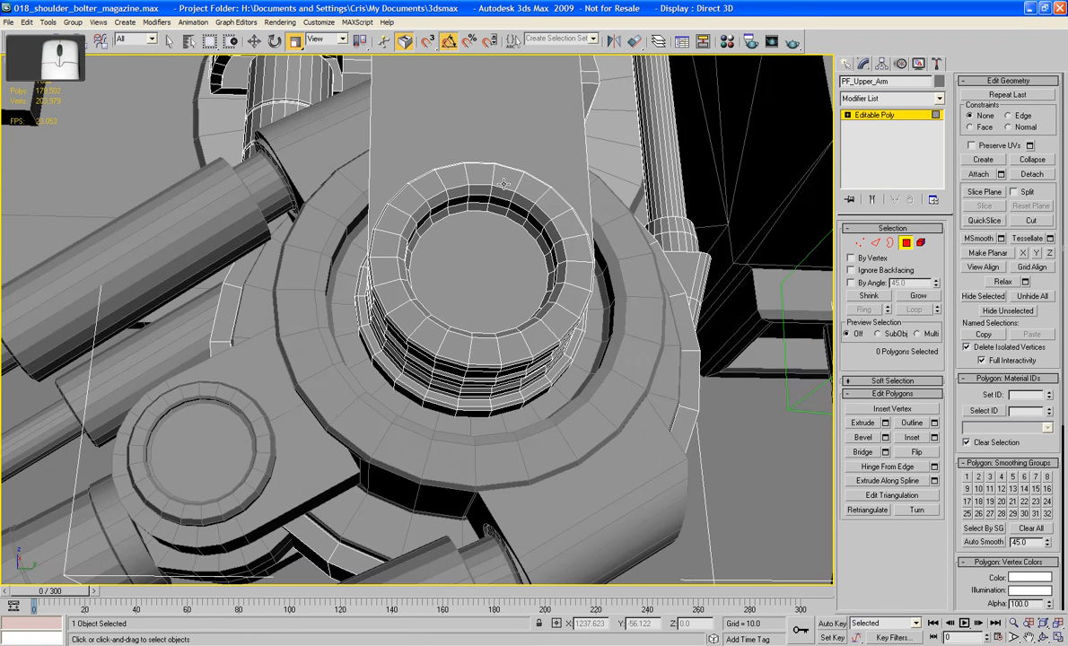
{"action": "scroll", "coordinate": [502, 184], "scroll_direction": "down", "scroll_amount": 3}
{"action": "middle_click_drag", "start_coordinate": [504, 185], "coordinate": [526, 177], "text": "alt"}
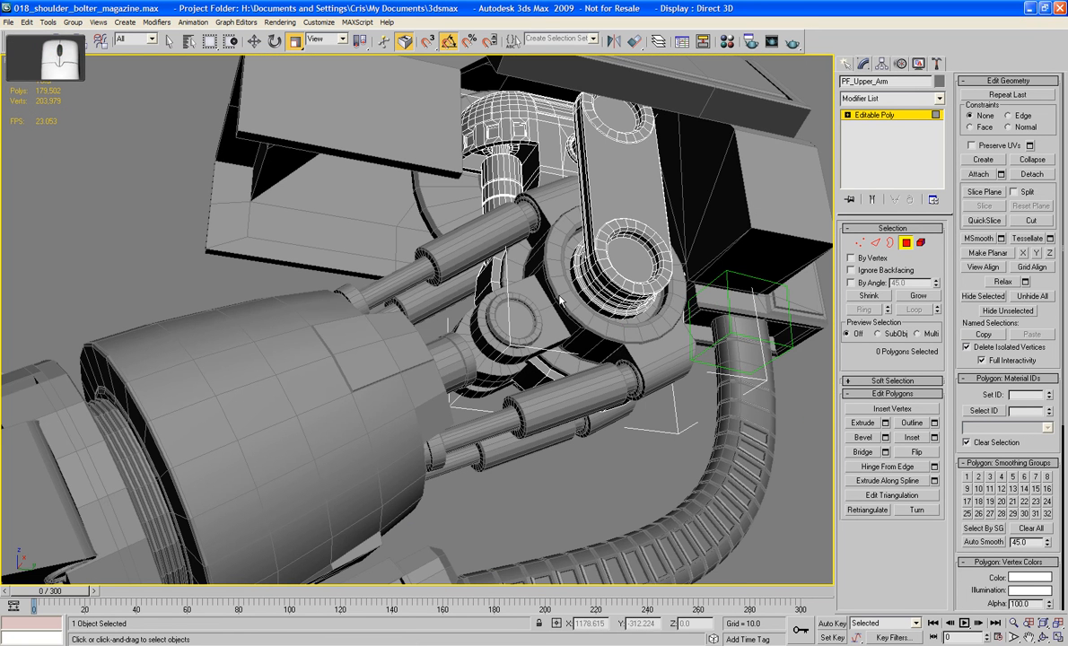
{"action": "middle_click_drag", "start_coordinate": [580, 212], "coordinate": [631, 303], "text": "alt"}
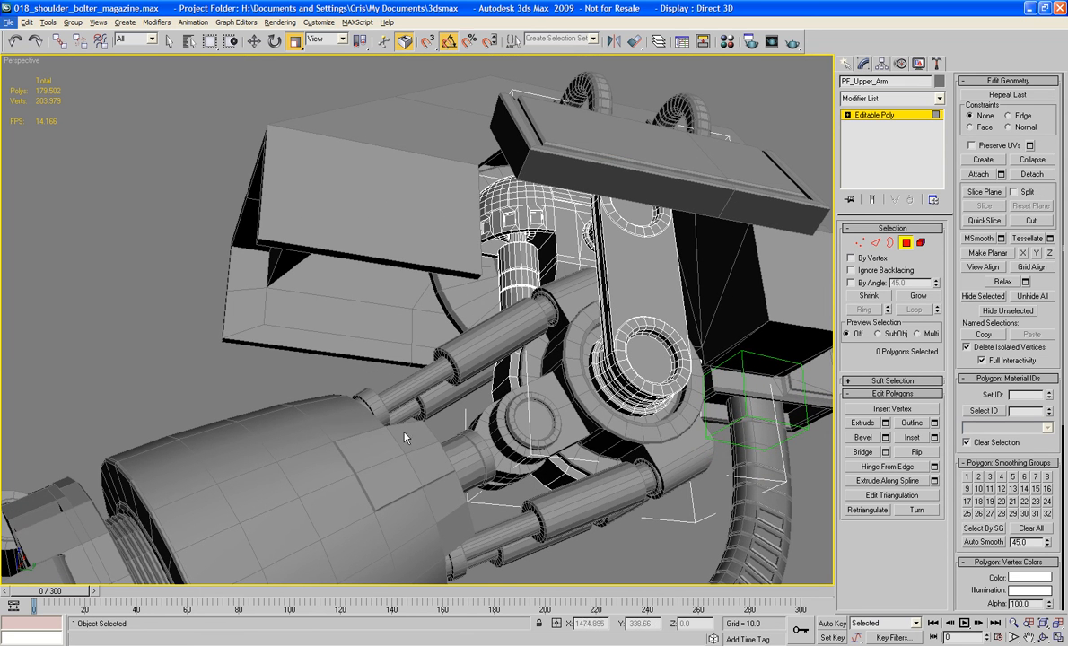
{"action": "middle_click_drag", "start_coordinate": [419, 498], "coordinate": [509, 323], "text": "alt"}
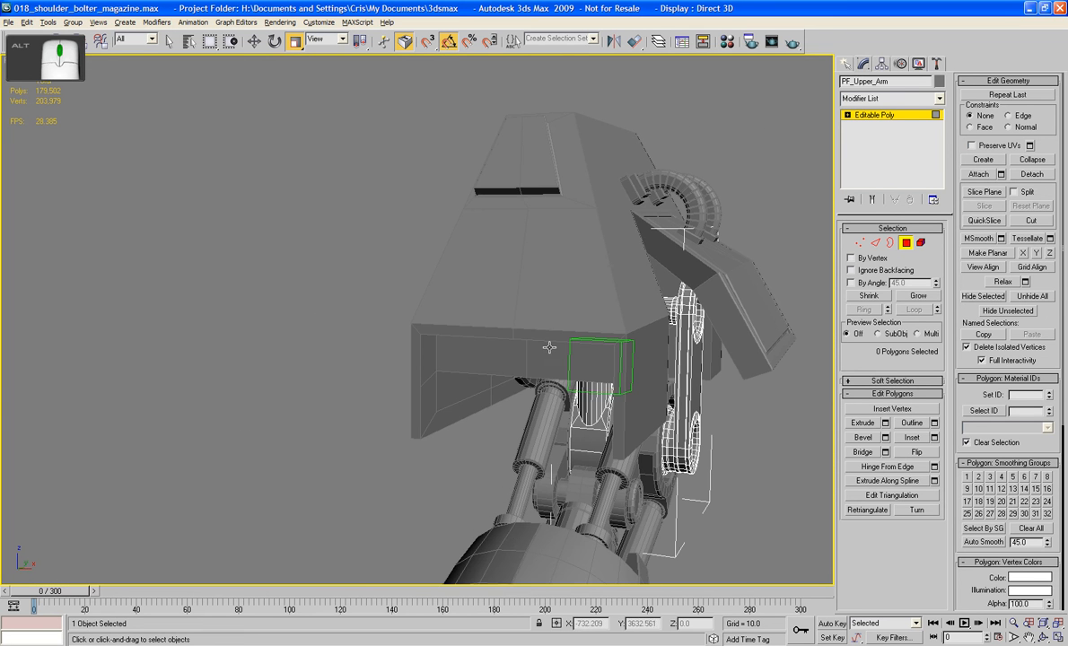
- Inset a single polygon beside the centre seam at the elbow end of the Power_Fist shell and bevel it inward into a deep square recess
{"action": "left_click", "coordinate": [474, 494]}
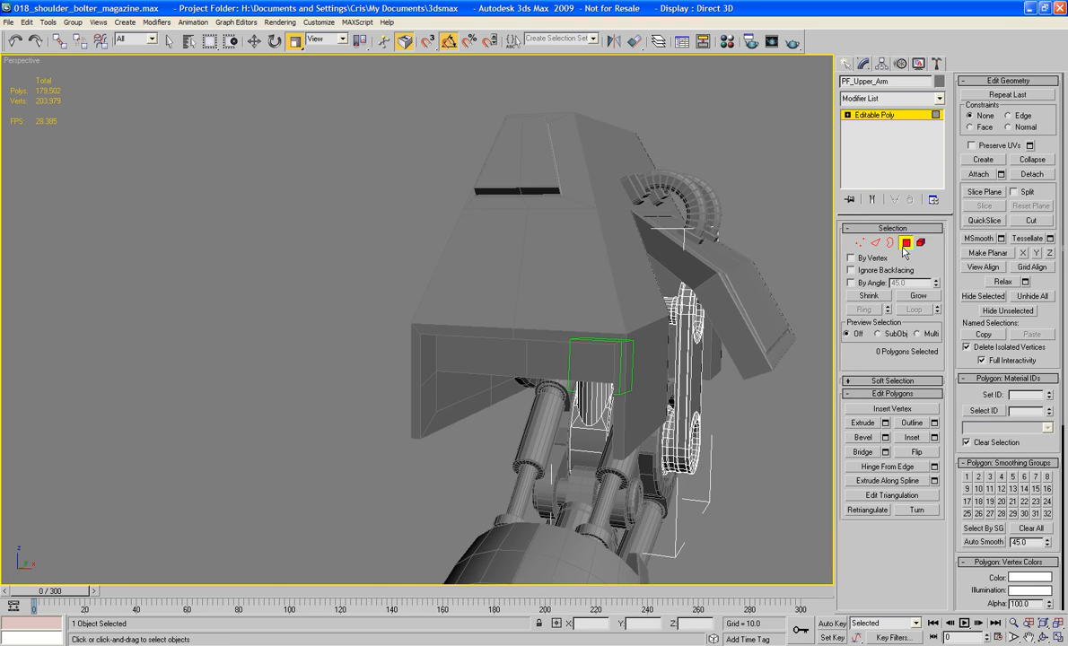
{"action": "left_click", "coordinate": [905, 246]}
{"action": "left_click", "coordinate": [542, 547]}
{"action": "middle_click_drag", "start_coordinate": [542, 547], "coordinate": [425, 365], "text": "alt"}
{"action": "scroll", "coordinate": [537, 381], "scroll_direction": "up", "scroll_amount": 3}
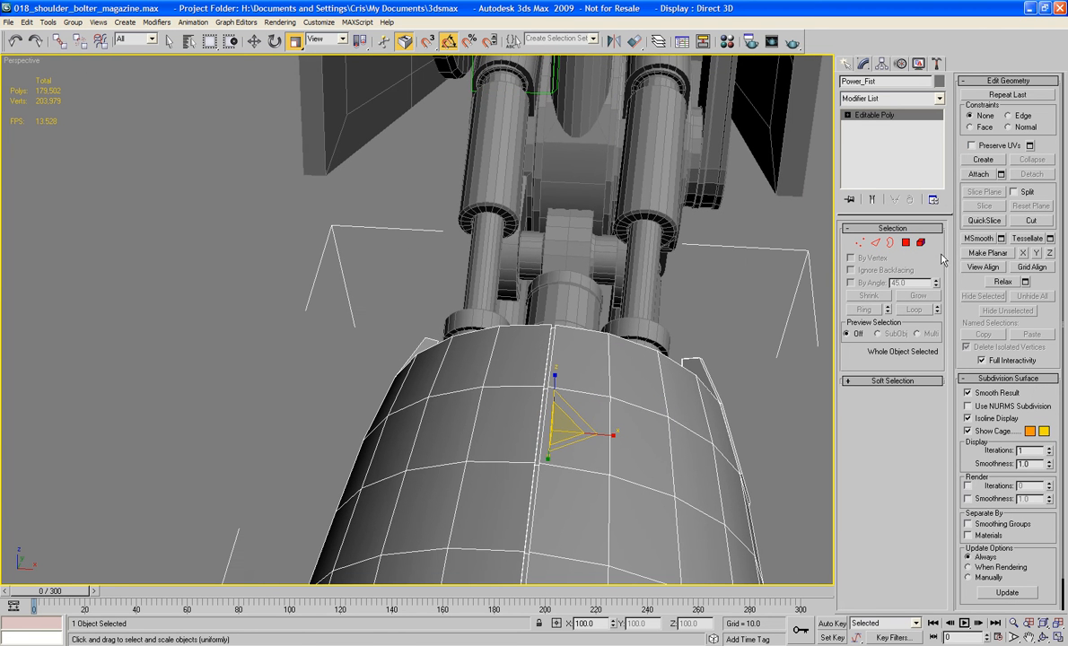
{"action": "left_click", "coordinate": [909, 243]}
{"action": "left_click", "coordinate": [550, 395]}
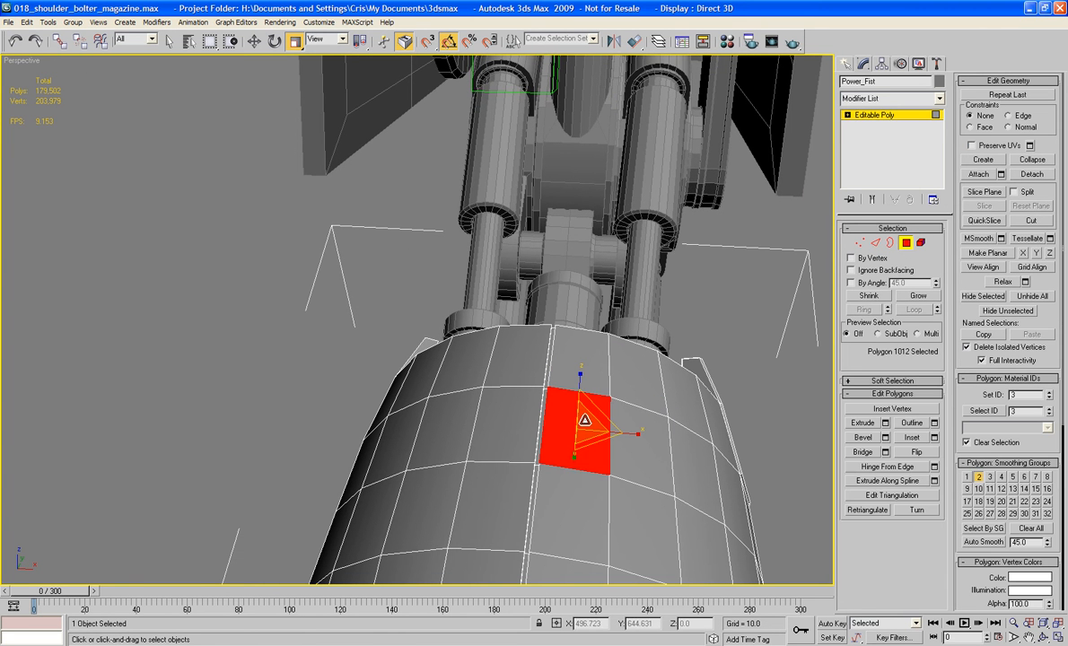
{"action": "left_click", "coordinate": [913, 438]}
{"action": "mouse_move", "coordinate": [569, 431]}
{"action": "left_mouse_down"}
{"action": "mouse_move", "coordinate": [570, 458]}
{"action": "mouse_move", "coordinate": [575, 425]}
{"action": "mouse_move", "coordinate": [590, 453]}
{"action": "mouse_move", "coordinate": [579, 435]}
{"action": "left_mouse_up"}
{"action": "key", "text": "r"}
{"action": "left_click", "coordinate": [863, 438]}
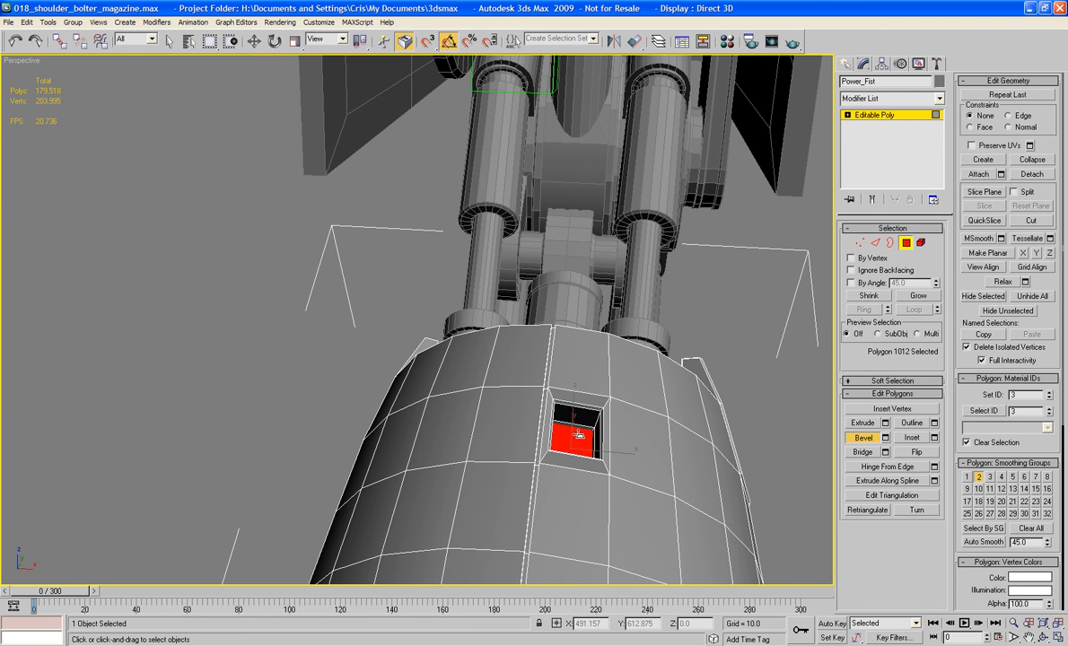
{"action": "left_click", "coordinate": [753, 368]}
- Leave polygon editing and create a free hose on the Power_Fist shell near the recess, about 9.8 in diameter and 149 high
{"action": "scroll", "coordinate": [629, 341], "scroll_direction": "down", "scroll_amount": 6}
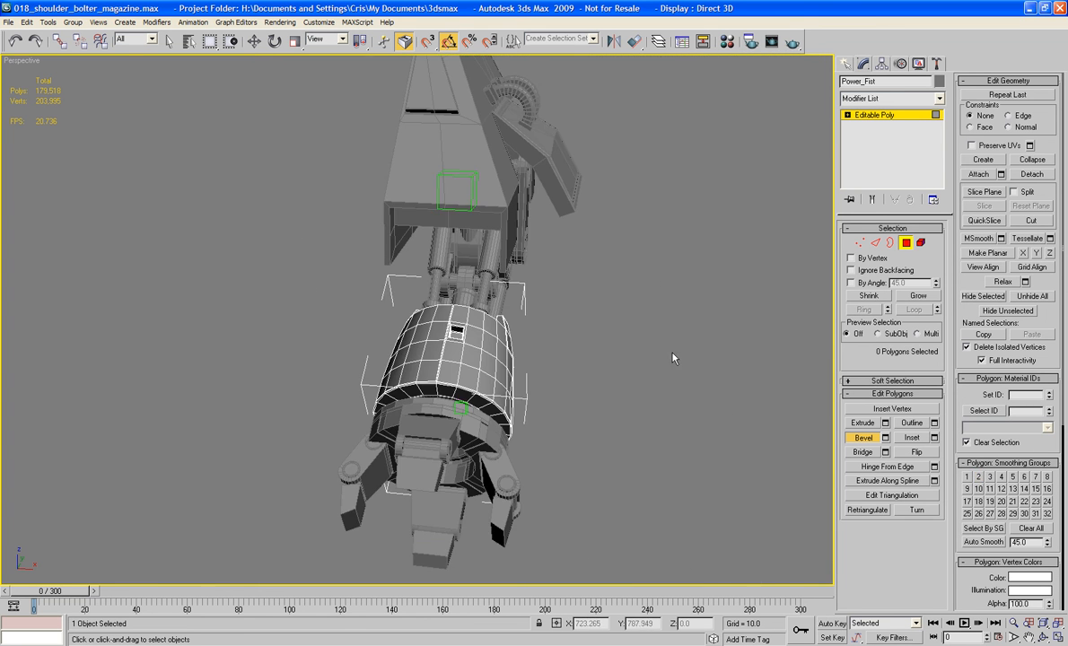
{"action": "middle_click_drag", "start_coordinate": [625, 328], "coordinate": [608, 373]}
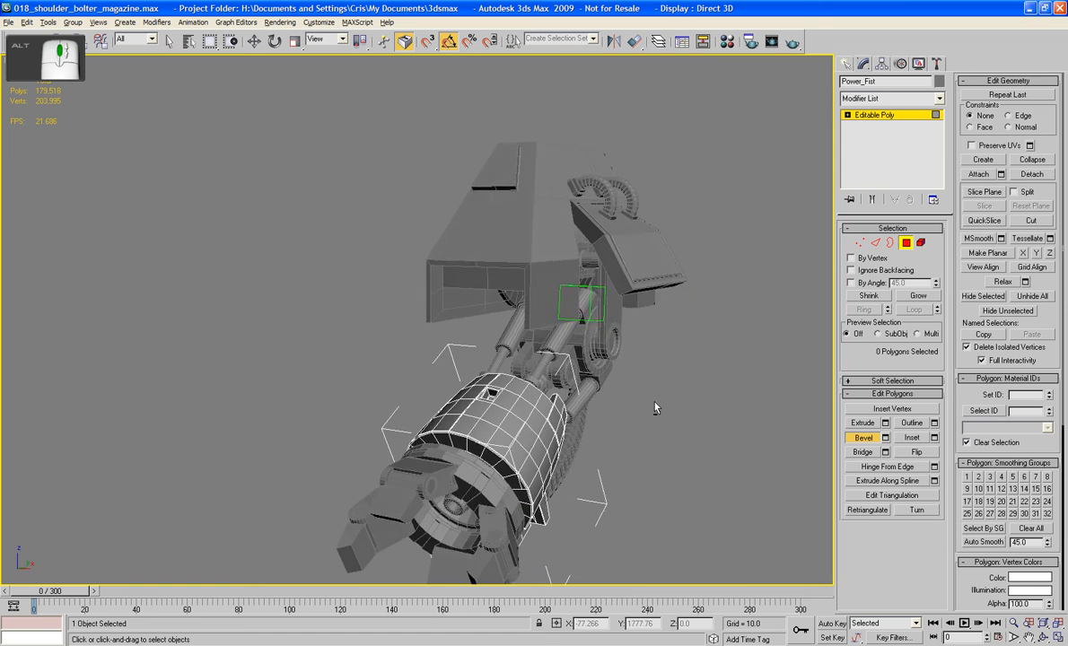
{"action": "scroll", "coordinate": [654, 404], "scroll_direction": "up", "scroll_amount": 4}
{"action": "middle_click_drag", "start_coordinate": [654, 404], "coordinate": [684, 444], "text": "alt"}
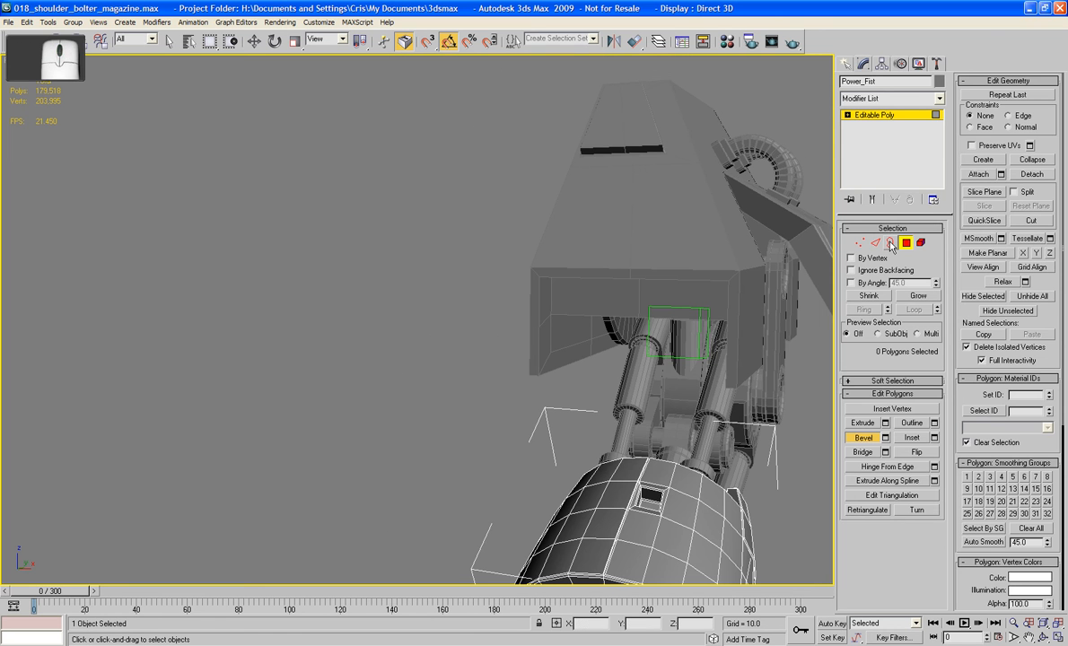
{"action": "right_click", "coordinate": [783, 208]}
{"action": "left_click", "coordinate": [808, 217]}
{"action": "middle_click_drag", "start_coordinate": [736, 188], "coordinate": [677, 118]}
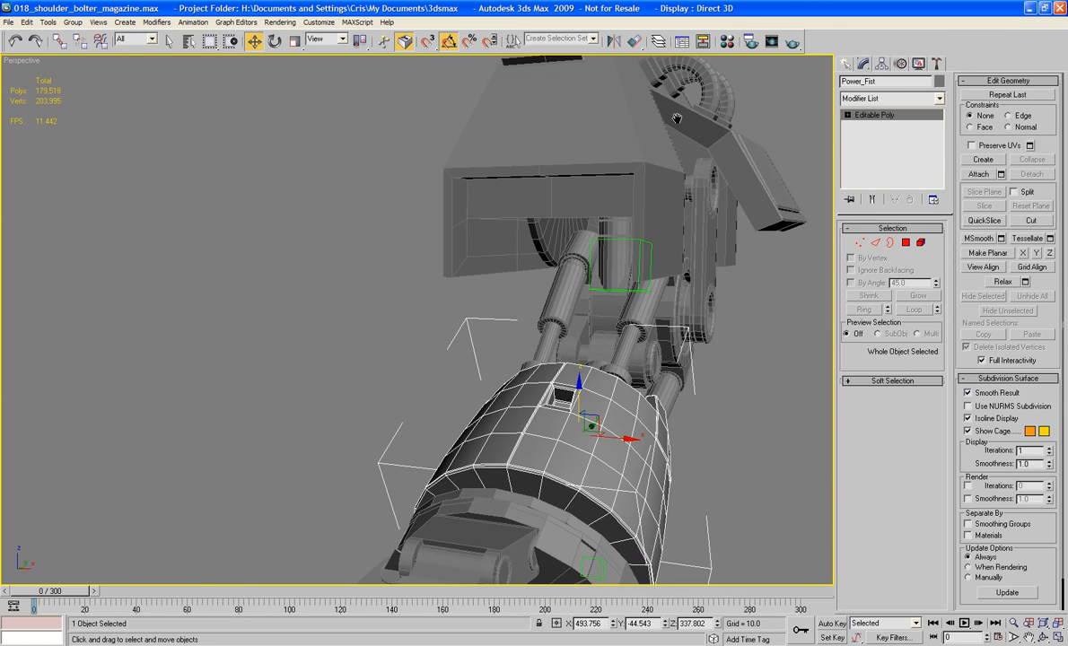
{"action": "left_click", "coordinate": [847, 65]}
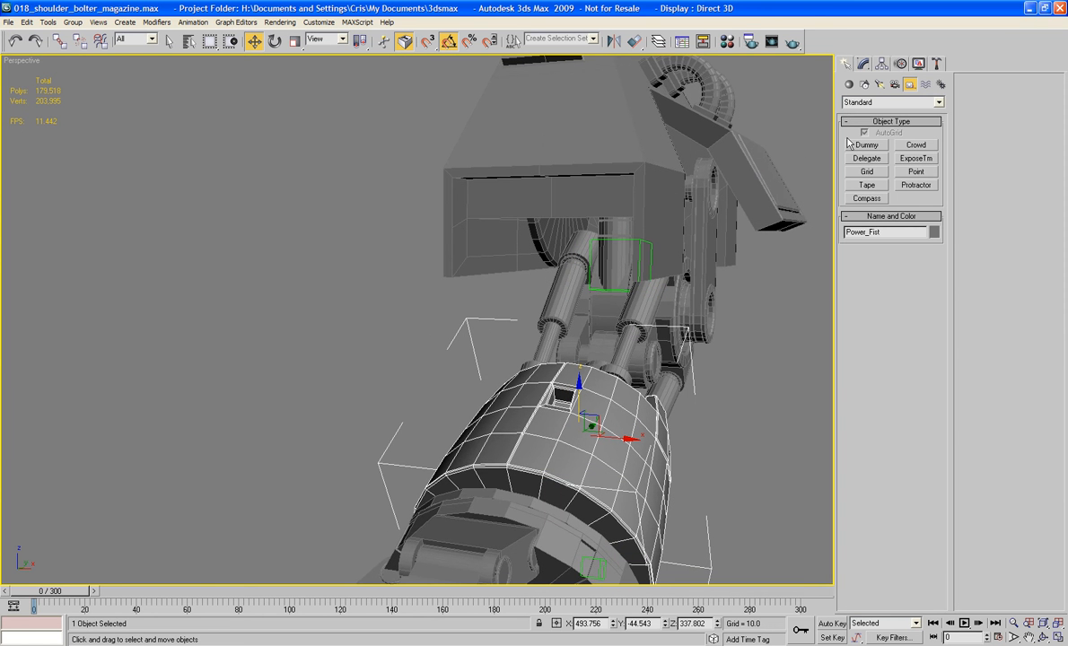
{"action": "left_click", "coordinate": [848, 84]}
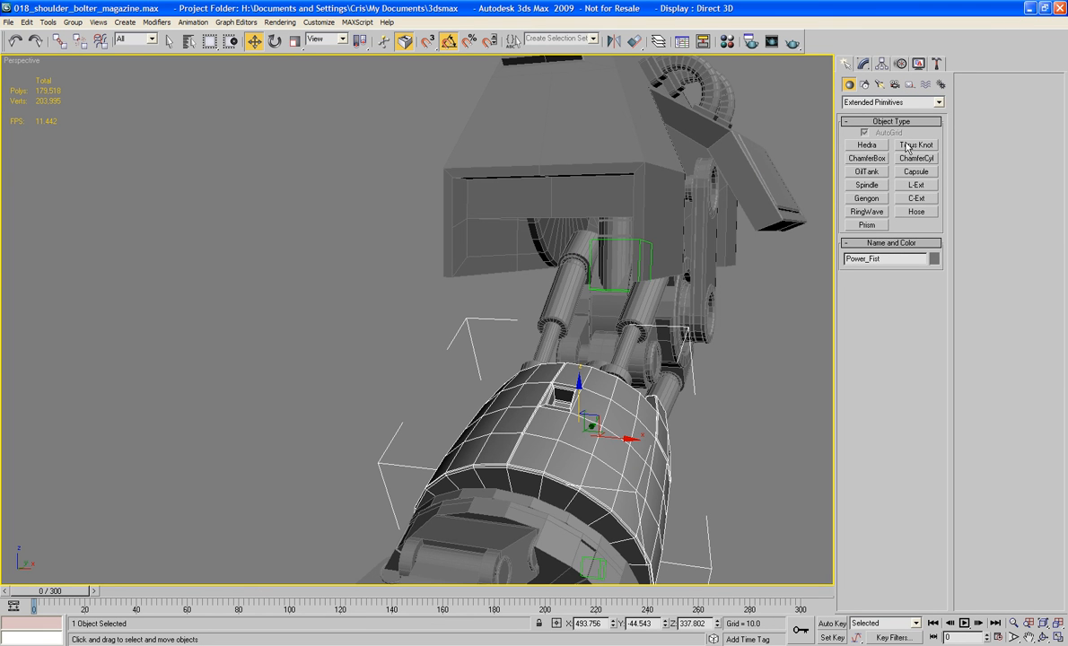
{"action": "left_click", "coordinate": [916, 211]}
{"action": "middle_click_drag", "start_coordinate": [629, 377], "coordinate": [536, 423], "text": "alt"}
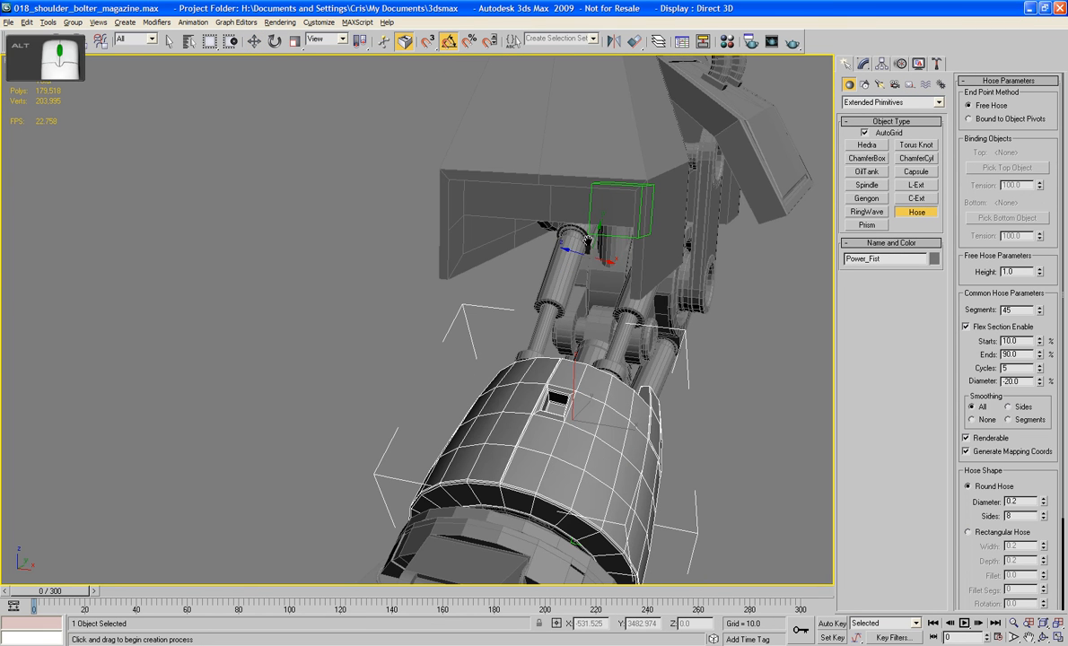
{"action": "mouse_move", "coordinate": [504, 425]}
{"action": "left_mouse_down"}
{"action": "mouse_move", "coordinate": [538, 415]}
{"action": "mouse_move", "coordinate": [506, 429]}
{"action": "left_mouse_up"}
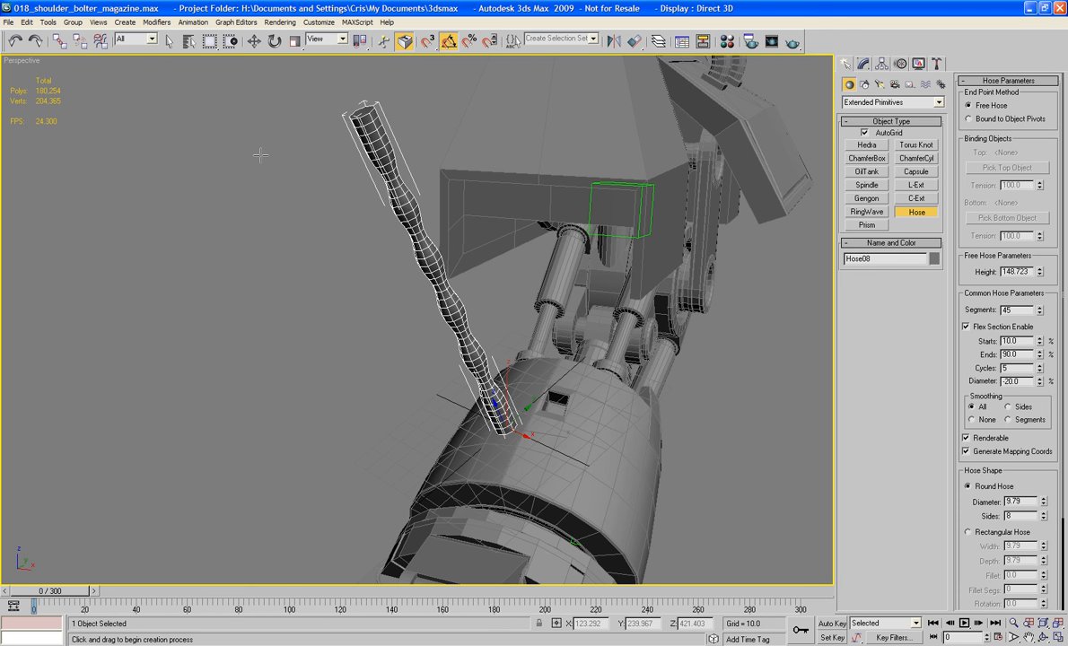
- Try to select the dummy helper that overlaps the power fist's shell in the shaded view
{"action": "middle_click_drag", "start_coordinate": [484, 307], "coordinate": [476, 274], "text": "alt"}
{"action": "middle_click_drag", "start_coordinate": [509, 333], "coordinate": [575, 332], "text": "alt"}
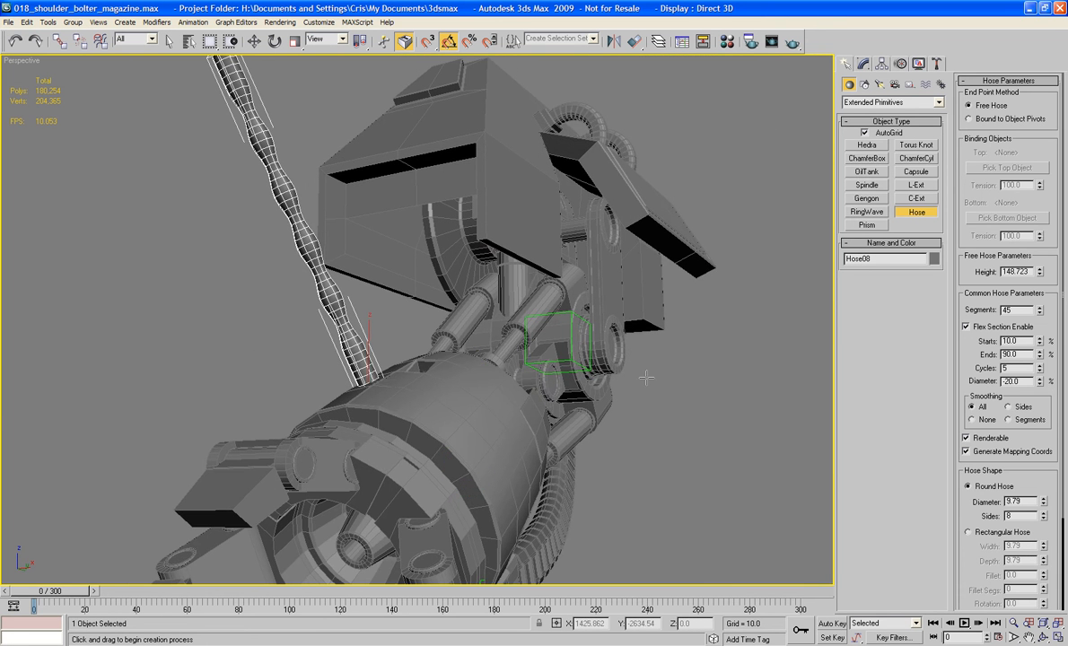
{"action": "key", "text": "w"}
{"action": "scroll", "coordinate": [627, 313], "scroll_direction": "up", "scroll_amount": 2}
{"action": "middle_click_drag", "start_coordinate": [619, 304], "coordinate": [643, 317], "text": "alt"}
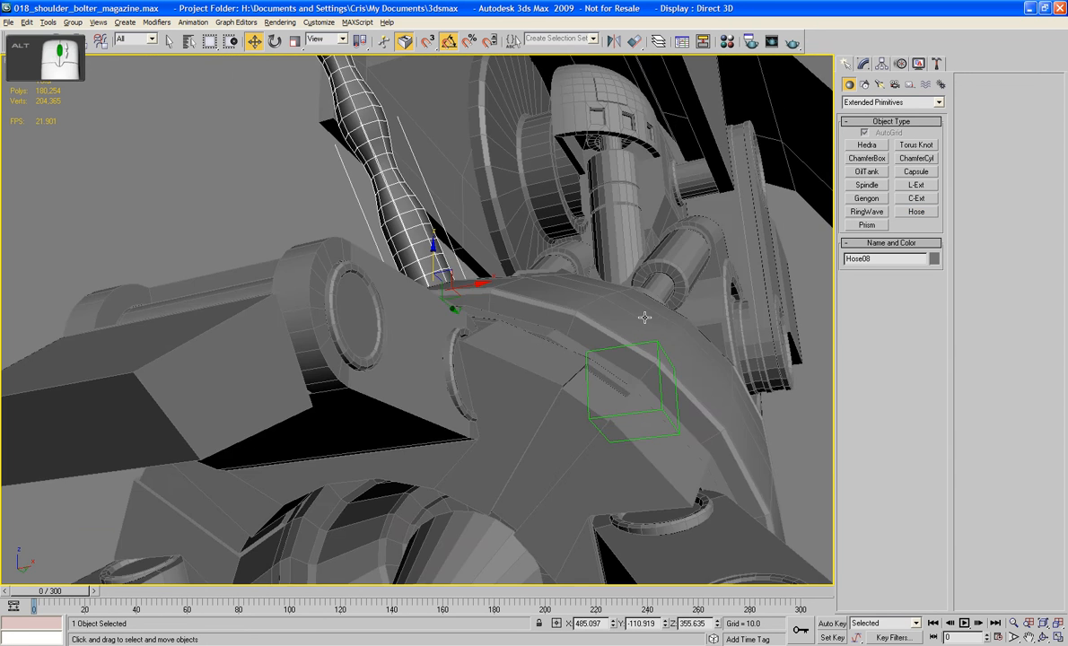
{"action": "left_click", "coordinate": [909, 84]}
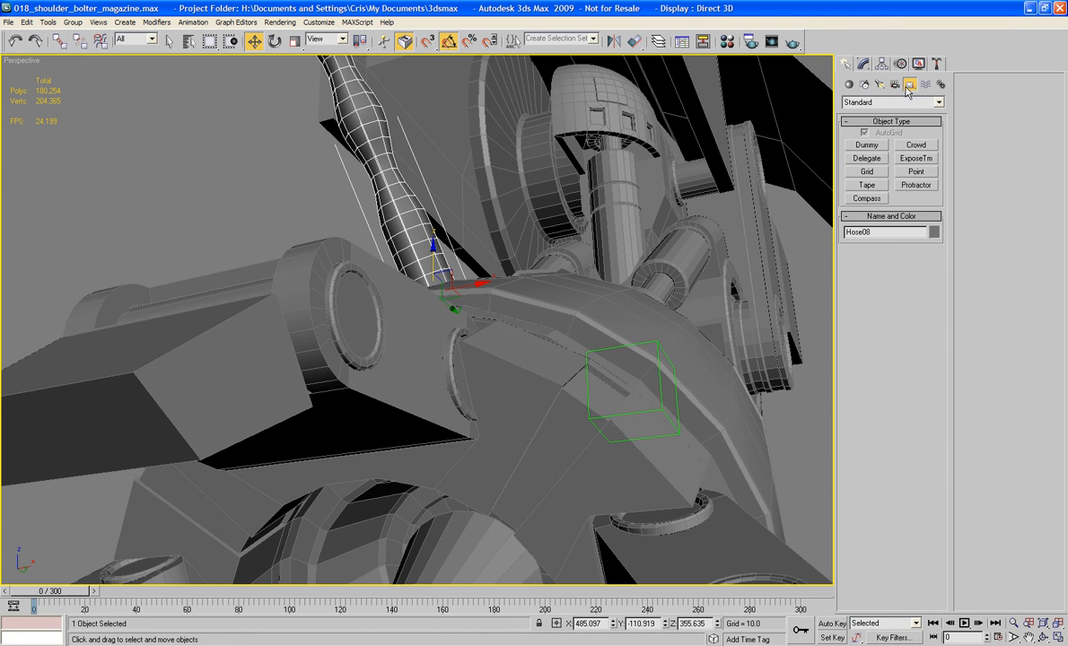
{"action": "left_click", "coordinate": [659, 402]}
{"action": "left_click", "coordinate": [659, 402]}
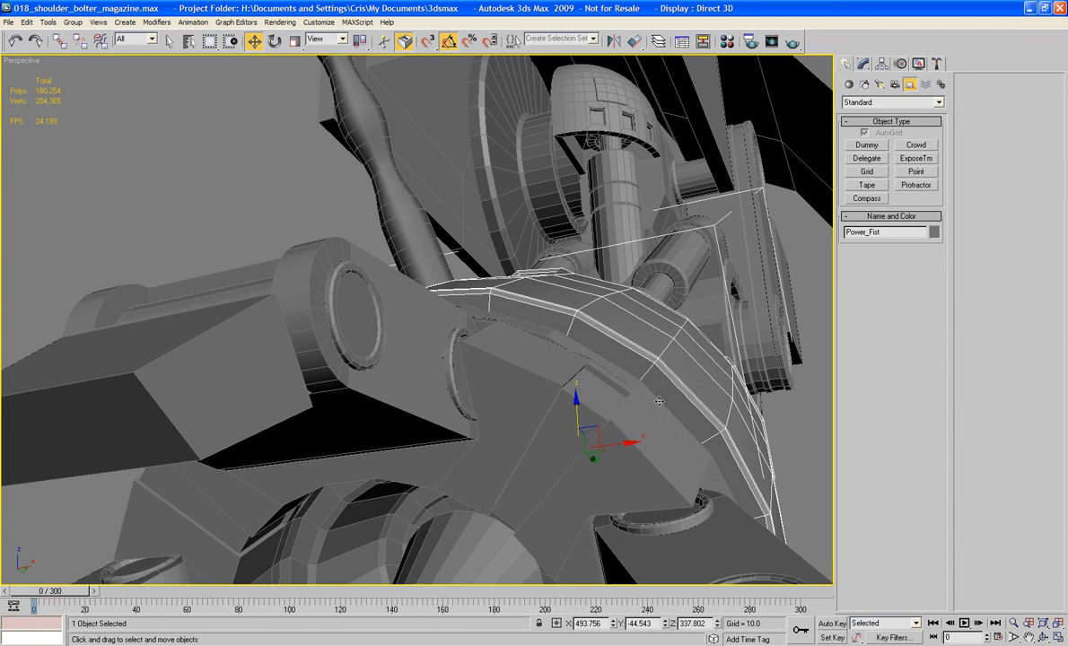
{"action": "left_click", "coordinate": [659, 401]}
{"action": "left_click", "coordinate": [659, 401]}
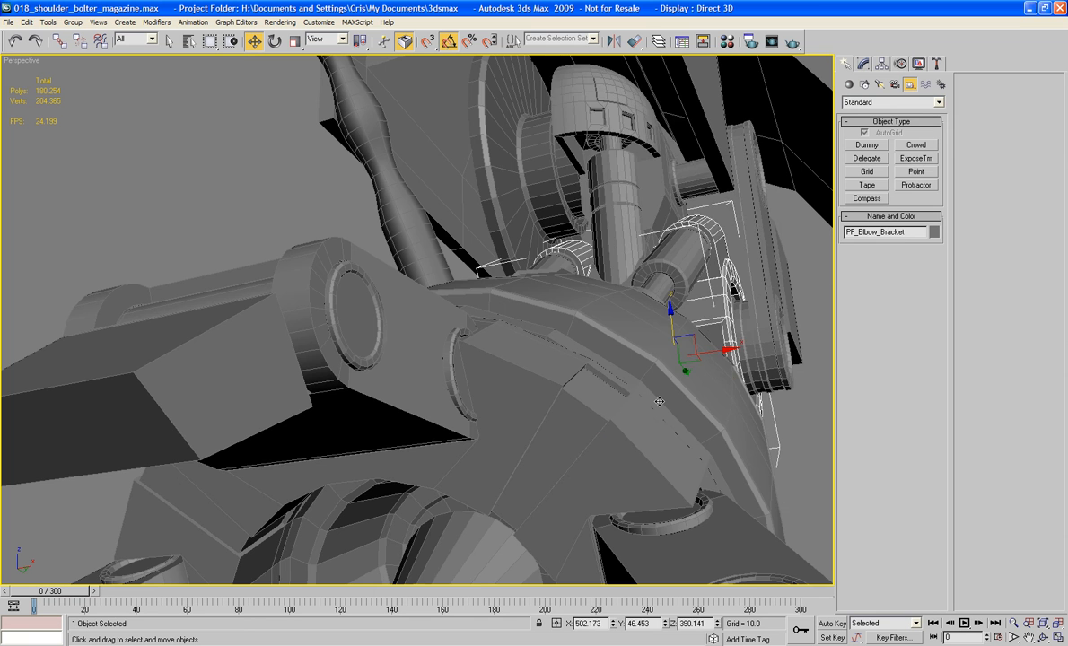
- Switch the viewport to wireframe and select the larger dummy helper at the magazine end of the ribbed hose
{"action": "key", "text": "F4"}
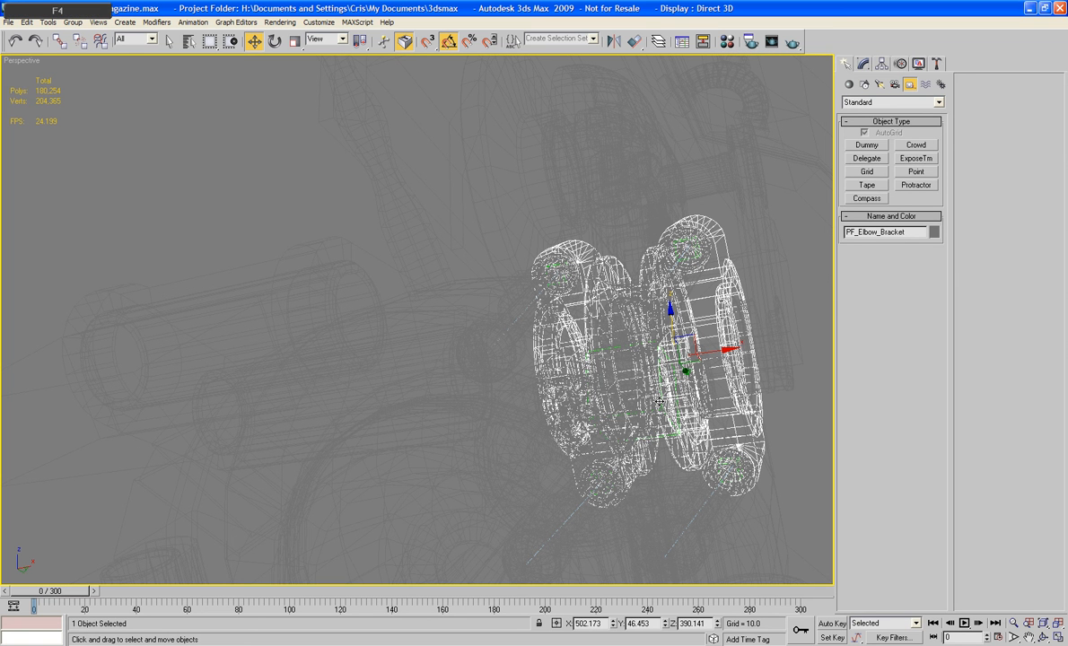
{"action": "scroll", "coordinate": [659, 402], "scroll_direction": "down", "scroll_amount": 5}
{"action": "left_click", "coordinate": [629, 389]}
{"action": "middle_click_drag", "start_coordinate": [629, 390], "coordinate": [525, 425], "text": "alt"}
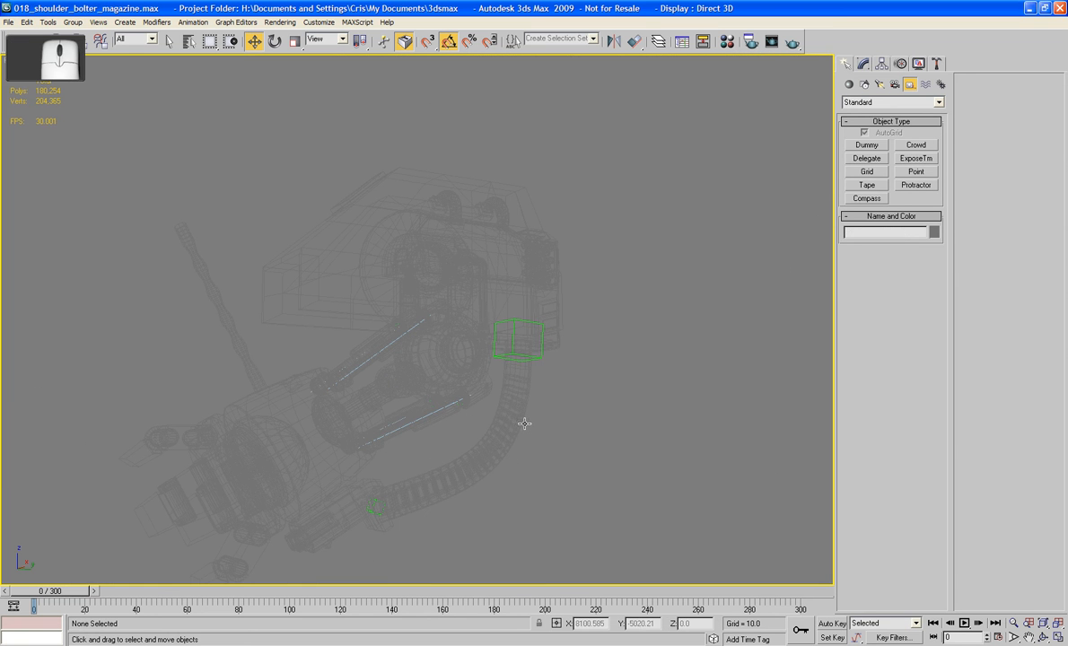
{"action": "left_click", "coordinate": [506, 353]}
{"action": "left_click", "coordinate": [507, 353]}
{"action": "left_click", "coordinate": [506, 353]}
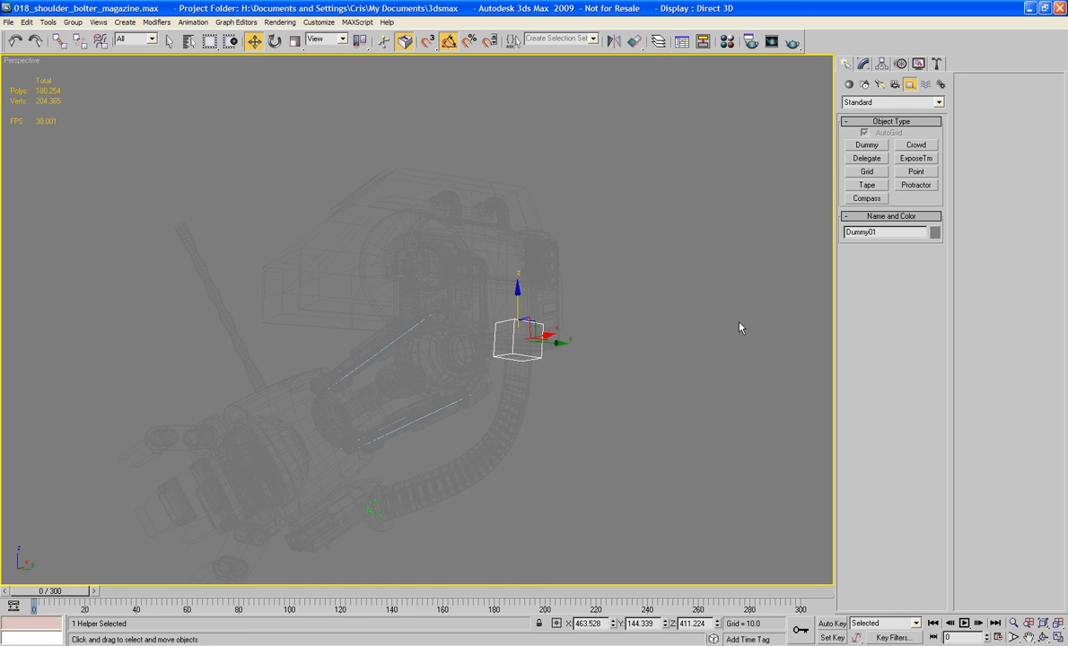
- Rename the selected dummy at the magazine end of the ribbed hose as PF_shoulder_ammo_Belt_Dummy_1
{"action": "left_click", "coordinate": [865, 64]}
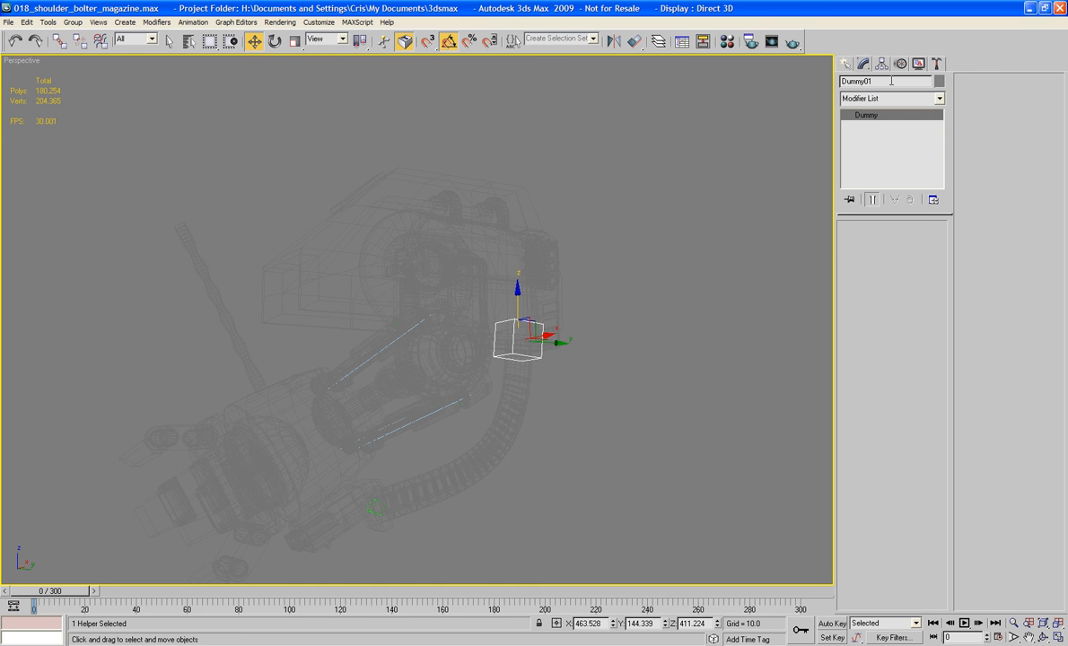
{"action": "double_click", "coordinate": [892, 81]}
{"action": "type", "text": "P"}
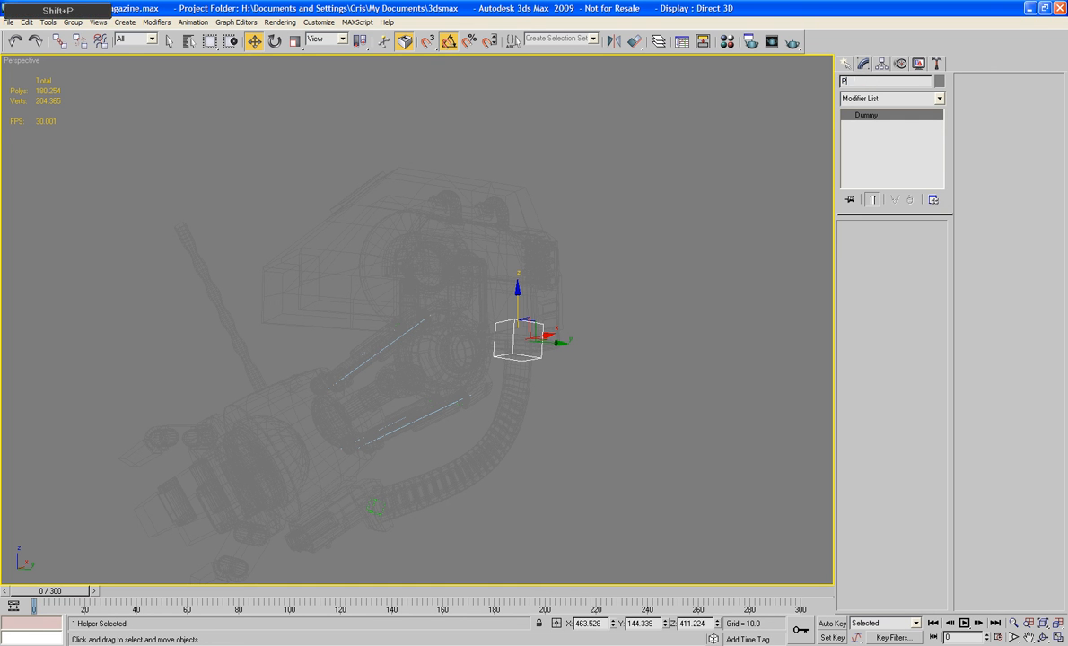
{"action": "type", "text": "F_shoulder_armo_Belt_Dummy"}
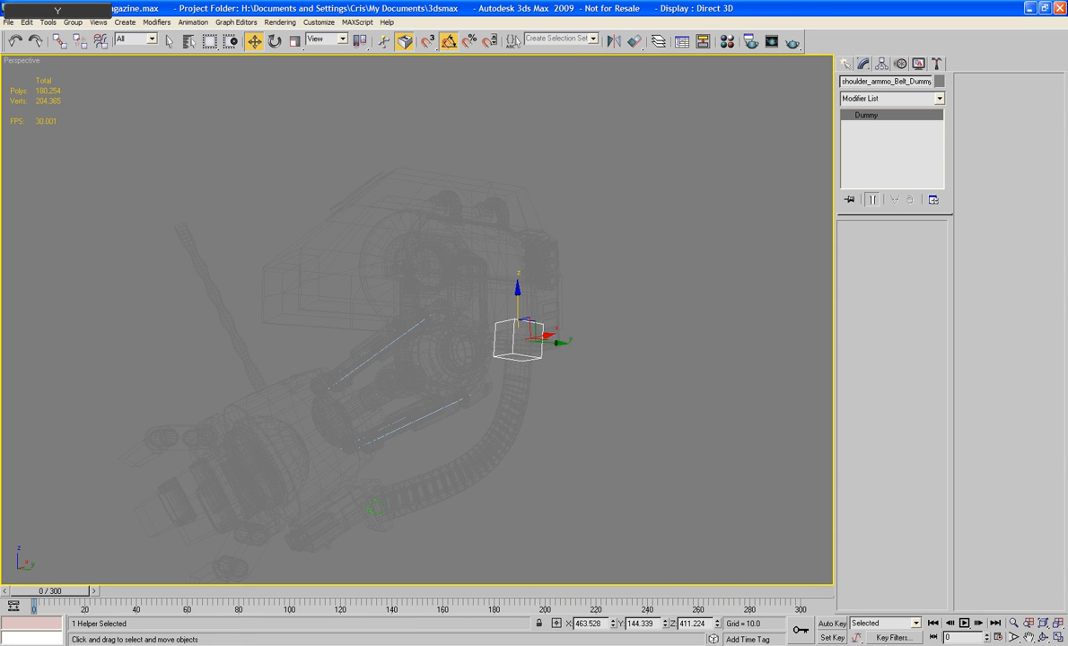
{"action": "type", "text": "_"}
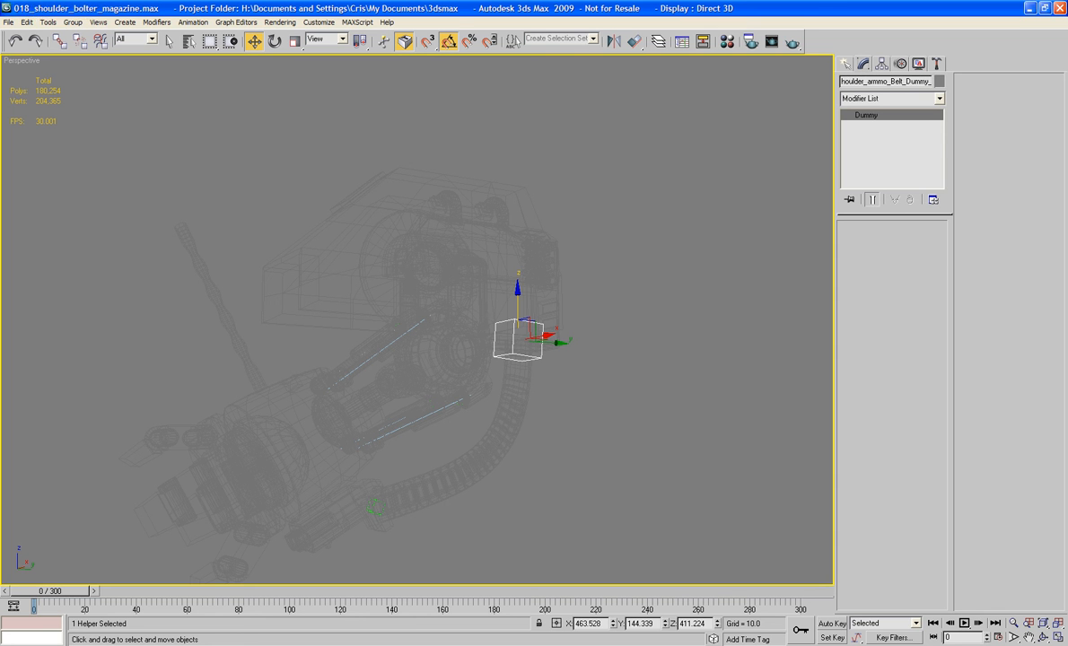
{"action": "key", "text": "ctrl+a"}
{"action": "key", "text": "ctrl+shift+Left"}
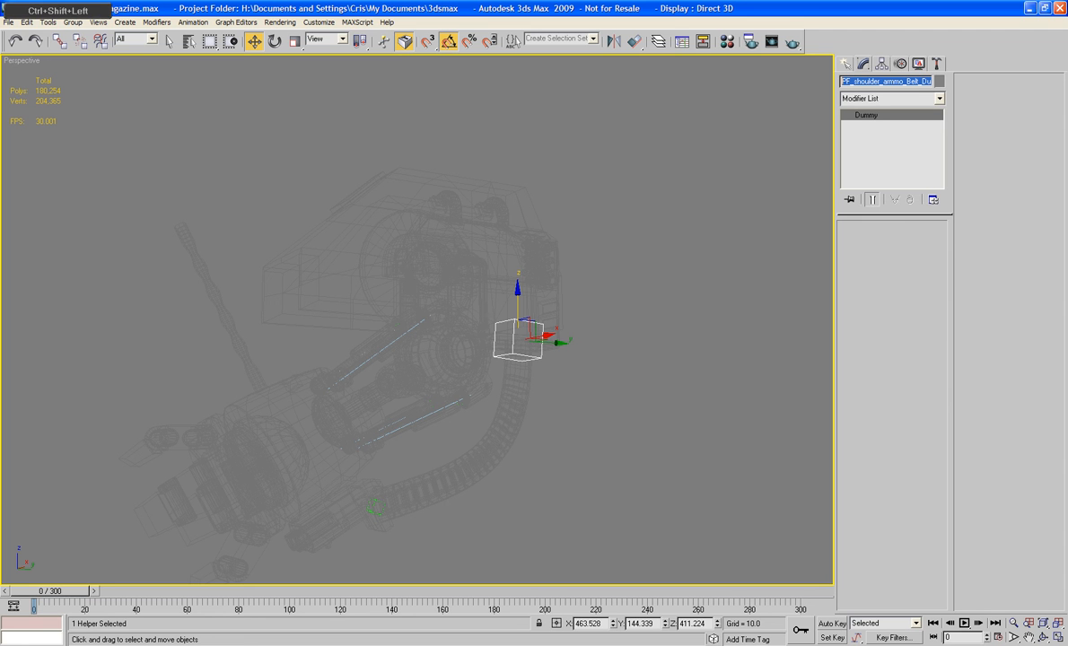
{"action": "type", "text": "PF_shoulder_ammo_Belt_Dummy_"}
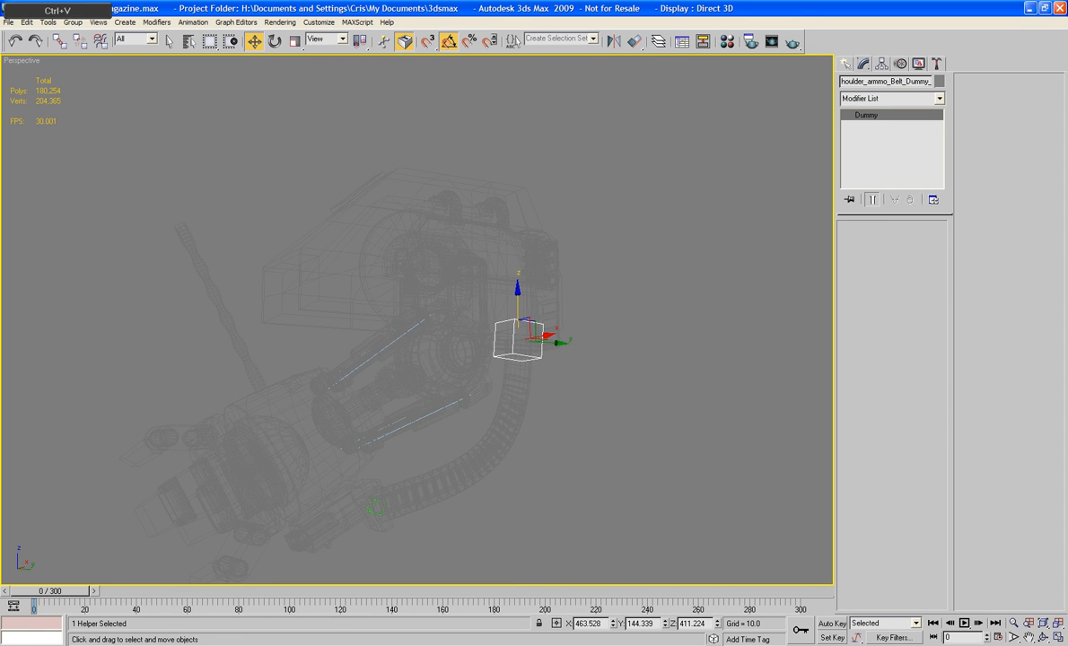
{"action": "key", "text": "Return"}
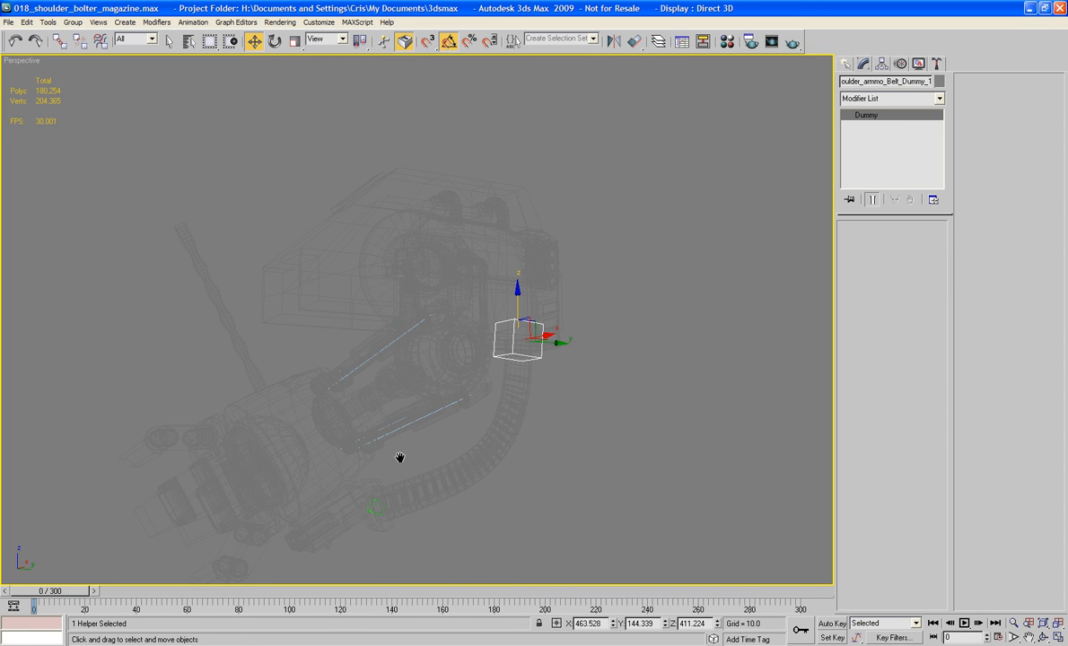
- Select the smaller dummy at the other end of the ribbed hose and rename it PF_shoulder_ammo_Belt_Dummy_2
{"action": "scroll", "coordinate": [413, 418], "scroll_direction": "up", "scroll_amount": 6}
{"action": "scroll", "coordinate": [426, 397], "scroll_direction": "up", "scroll_amount": 5}
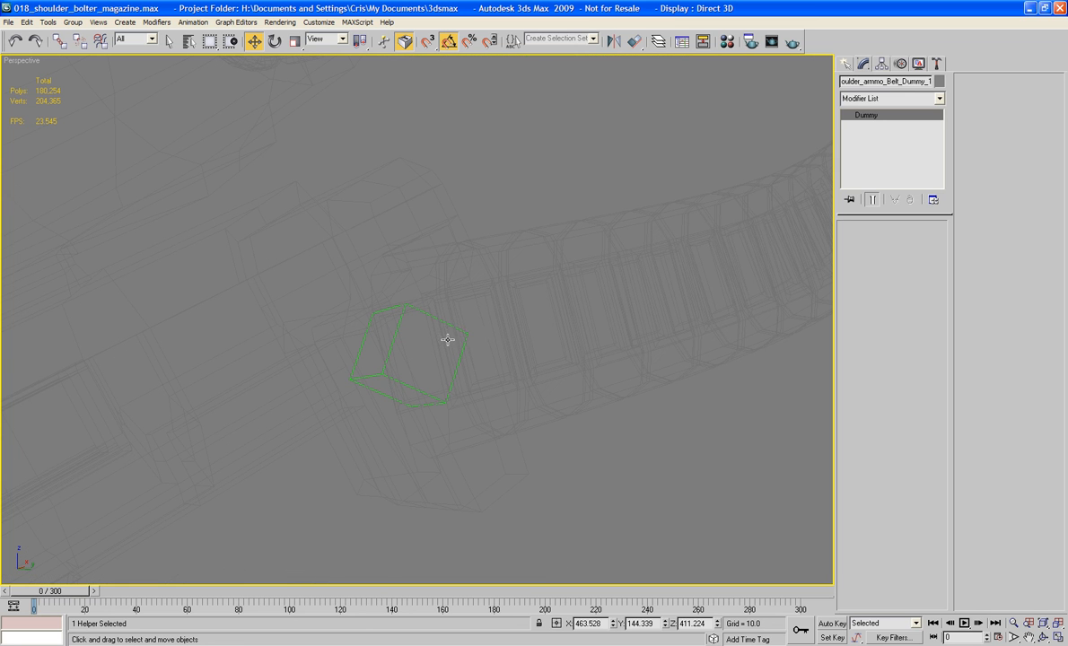
{"action": "left_click", "coordinate": [461, 332]}
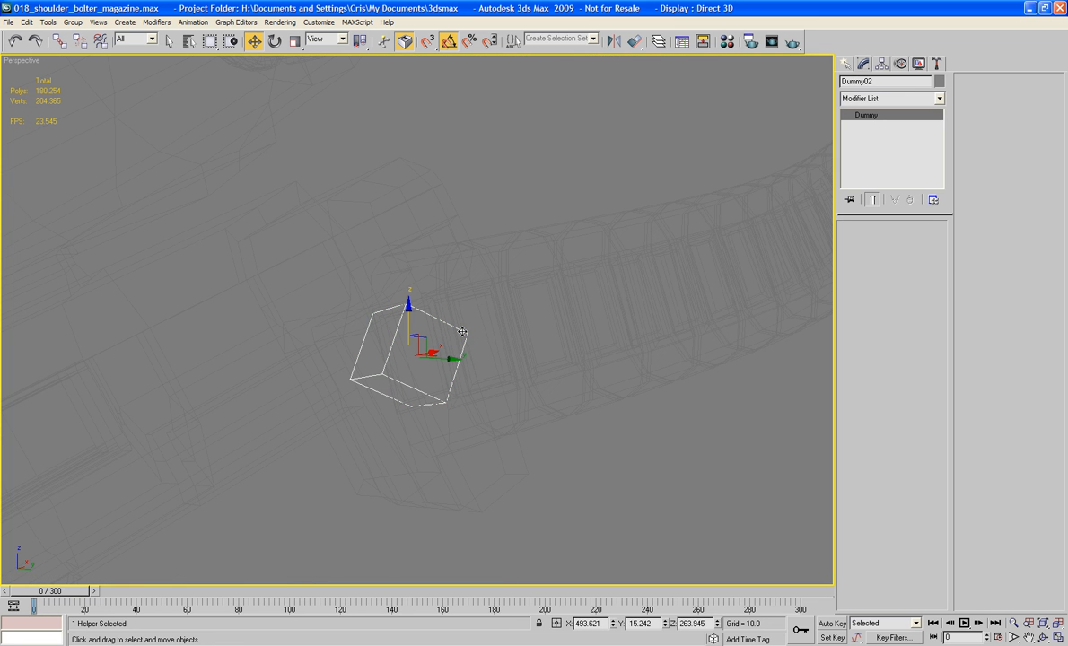
{"action": "left_click", "coordinate": [895, 82]}
{"action": "key", "text": "ctrl+v"}
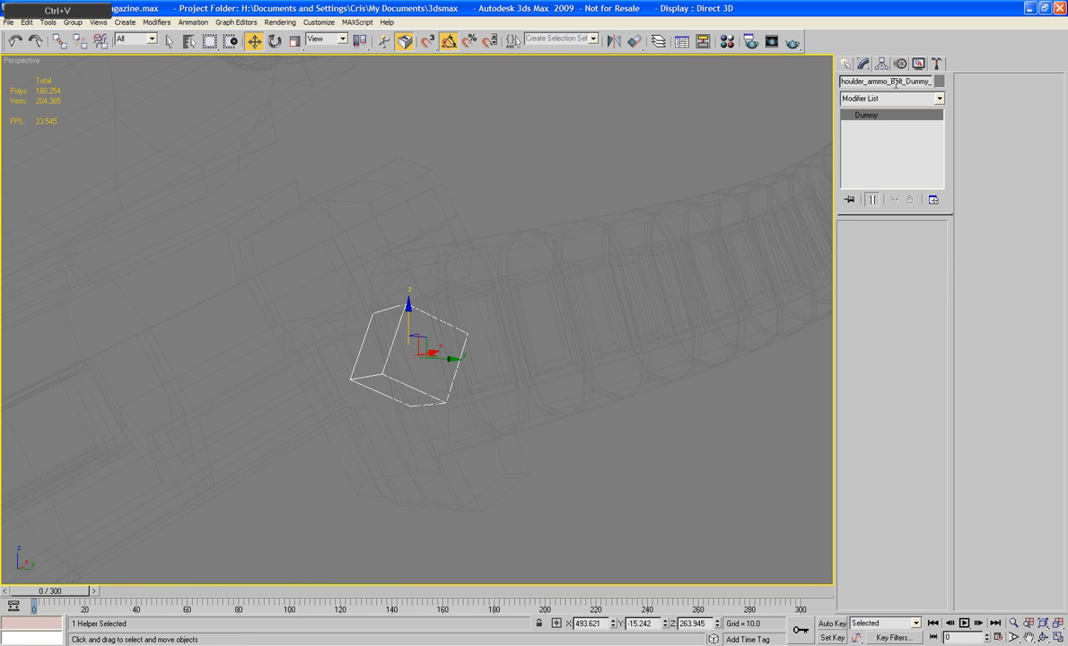
{"action": "type", "text": "2"}
{"action": "key", "text": "Return"}
{"action": "middle_click_drag", "start_coordinate": [694, 248], "coordinate": [739, 261]}
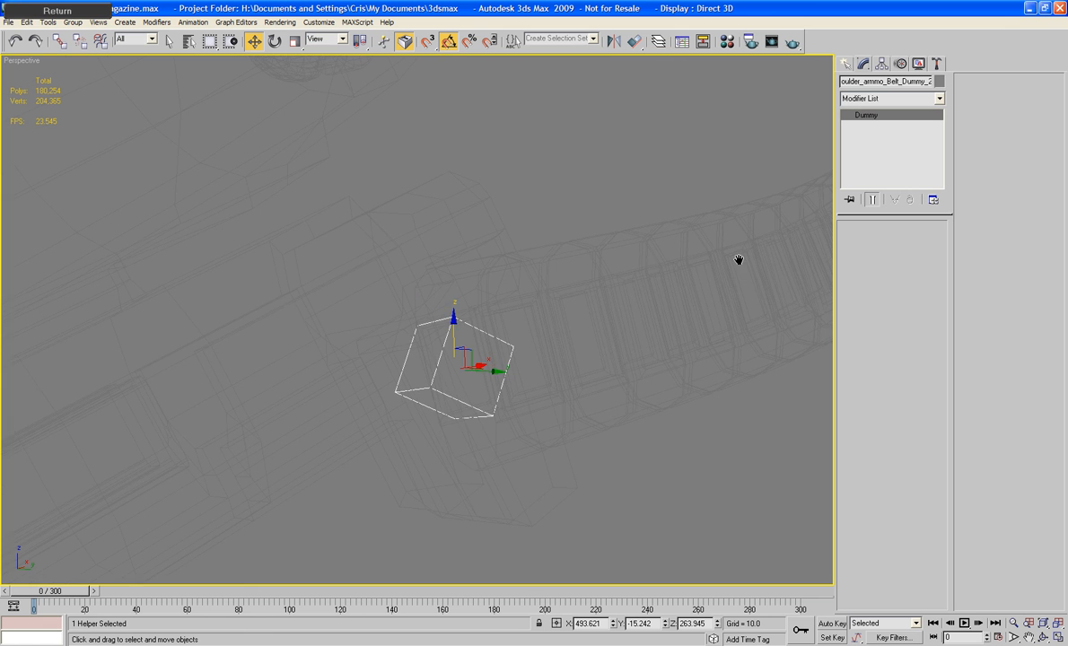
- Return to shaded view, create a small surface-aligned dummy helper in the square recess of the Power_Fist shell, and save the scene
{"action": "scroll", "coordinate": [596, 246], "scroll_direction": "down", "scroll_amount": 5}
{"action": "key", "text": "F3"}
{"action": "mouse_move", "coordinate": [363, 251]}
{"action": "middle_mouse_down", "text": "alt"}
{"action": "mouse_move", "coordinate": [347, 270]}
{"action": "mouse_move", "coordinate": [381, 298]}
{"action": "middle_mouse_up", "text": "alt"}
{"action": "left_click", "coordinate": [846, 63]}
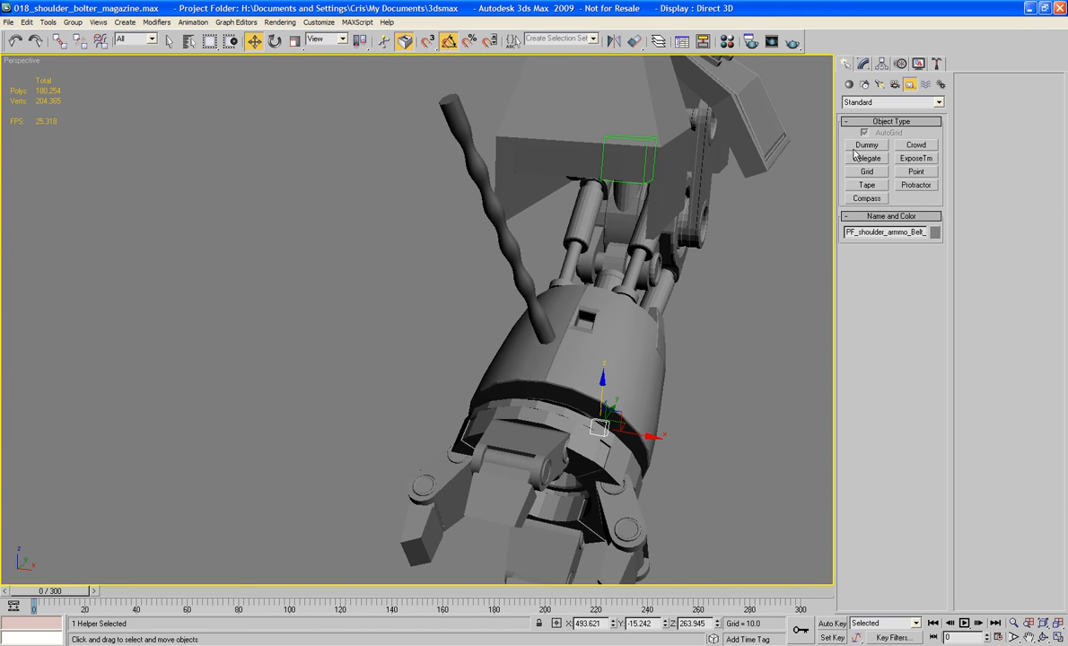
{"action": "left_click", "coordinate": [855, 147]}
{"action": "middle_click_drag", "start_coordinate": [705, 210], "coordinate": [657, 235], "text": "alt"}
{"action": "scroll", "coordinate": [658, 236], "scroll_direction": "up", "scroll_amount": 3}
{"action": "middle_click_drag", "start_coordinate": [684, 304], "coordinate": [648, 310]}
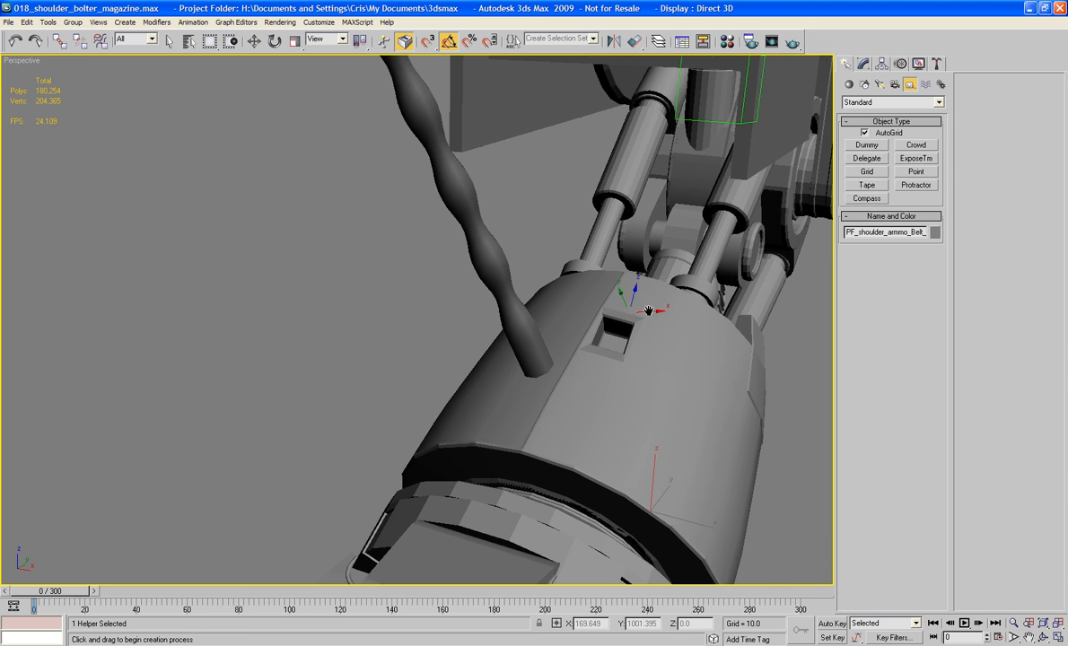
{"action": "left_click_drag", "start_coordinate": [613, 338], "coordinate": [618, 349]}
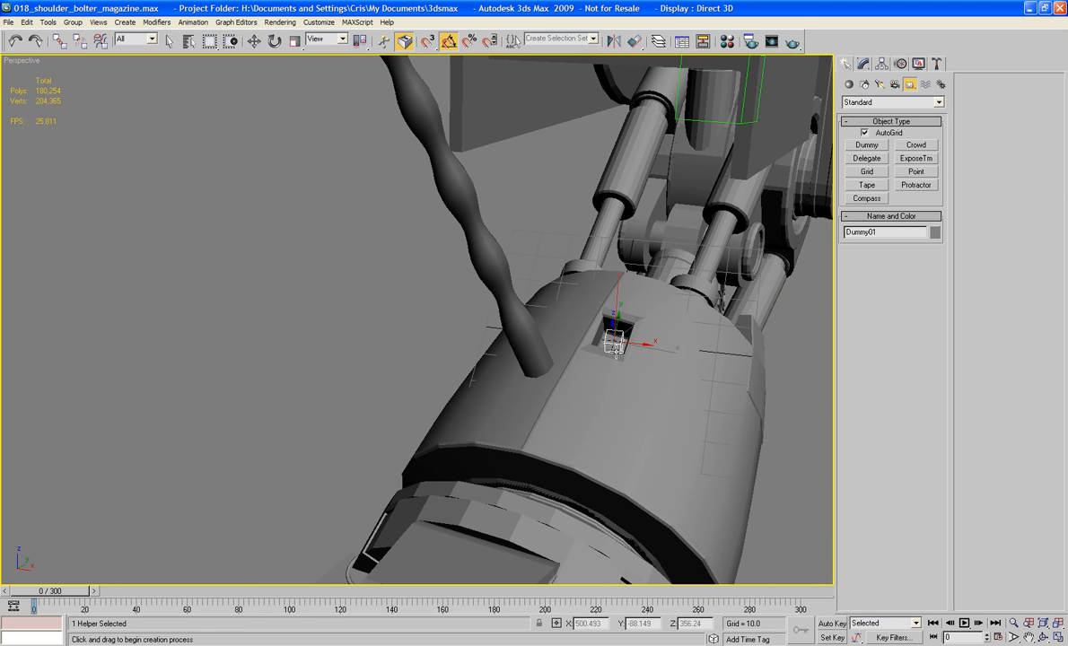
{"action": "middle_click_drag", "start_coordinate": [703, 330], "coordinate": [558, 204], "text": "alt"}
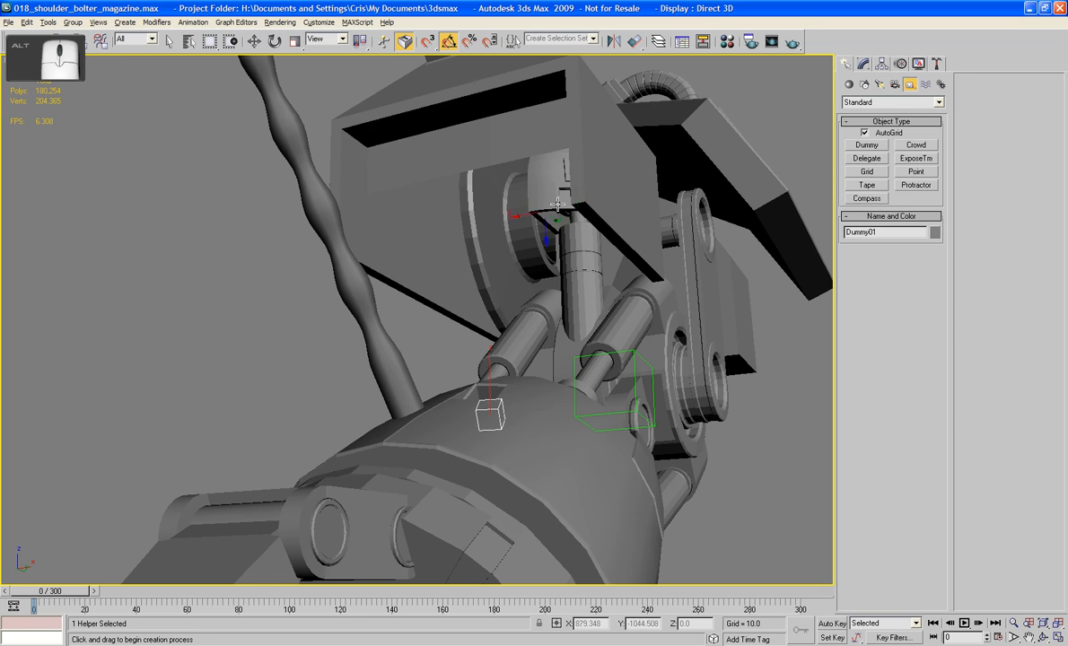
{"action": "key", "text": "ctrl+s"}
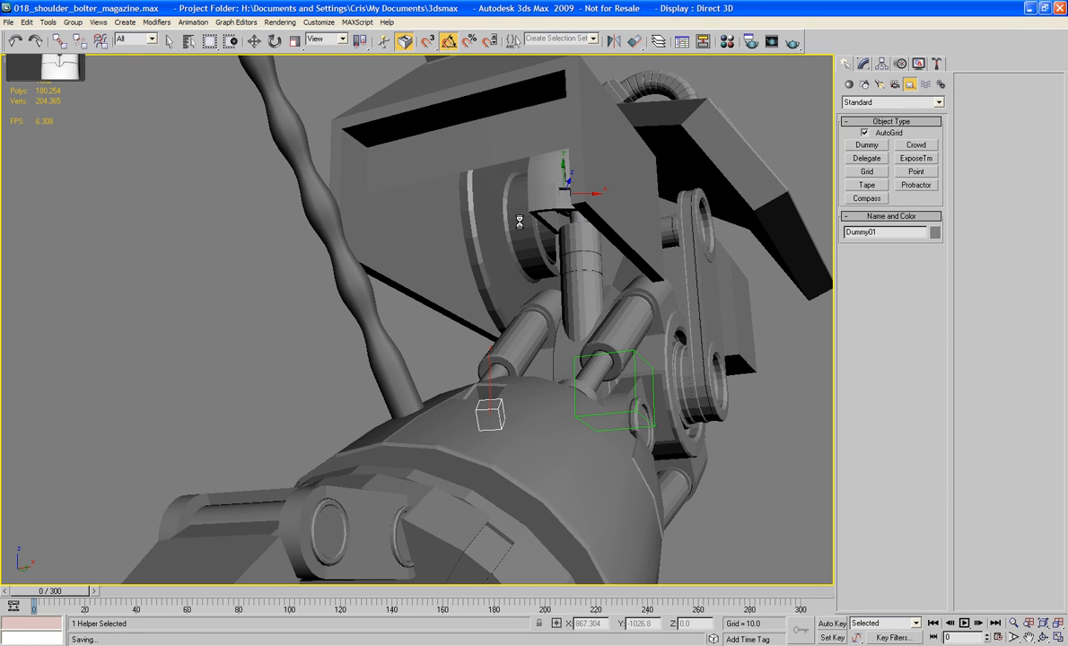
- Create another small surface-aligned dummy helper at the first square recess on the rim of PF_Upper_Arm
{"action": "scroll", "coordinate": [556, 206], "scroll_direction": "up", "scroll_amount": 6}
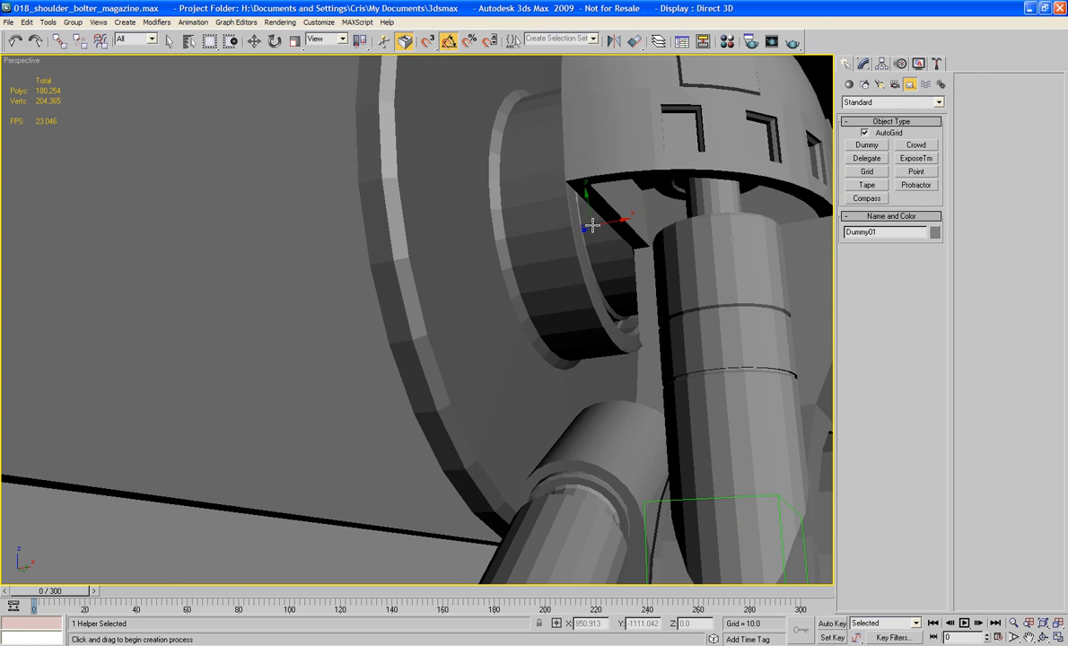
{"action": "middle_click_drag", "start_coordinate": [592, 226], "coordinate": [586, 186], "text": "alt"}
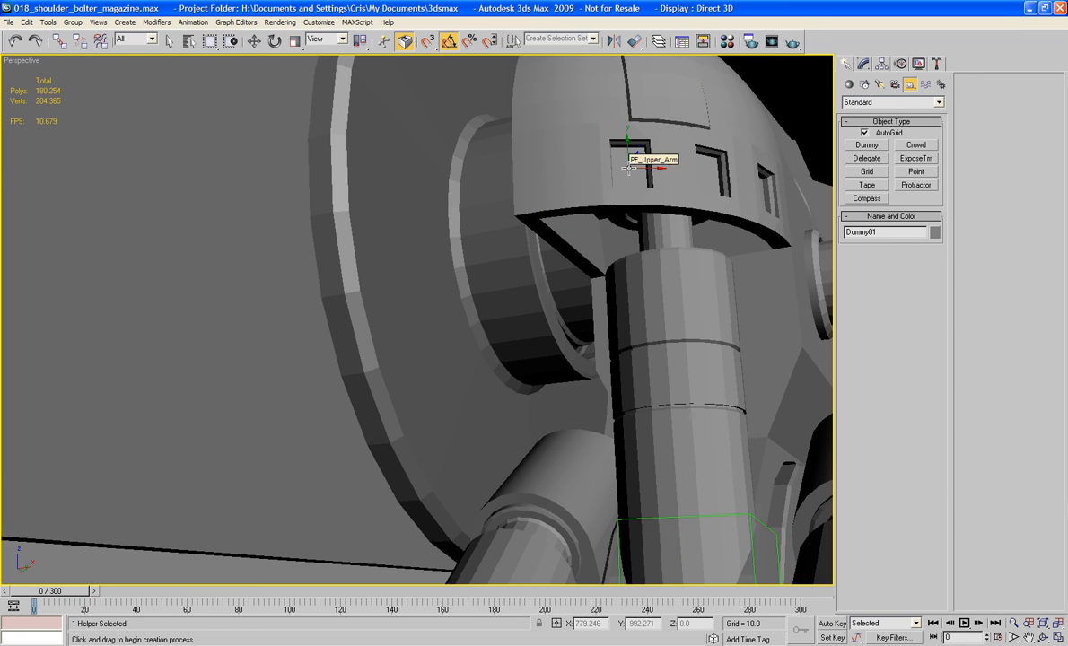
{"action": "left_click_drag", "start_coordinate": [630, 168], "coordinate": [635, 192]}
{"action": "scroll", "coordinate": [636, 191], "scroll_direction": "down", "scroll_amount": 7}
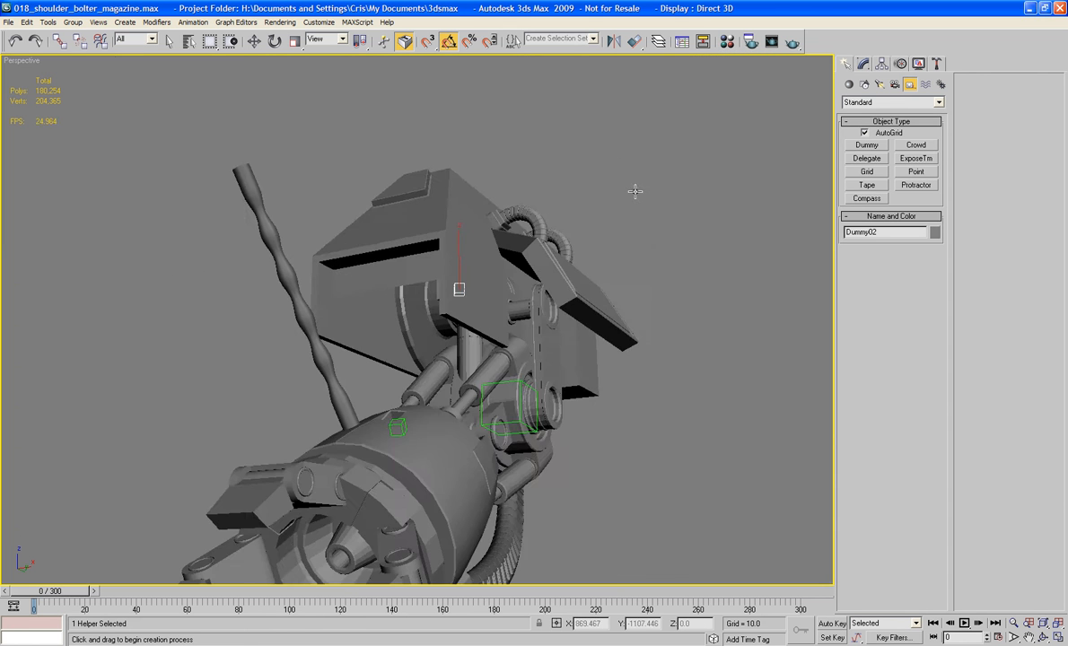
{"action": "middle_click_drag", "start_coordinate": [634, 190], "coordinate": [682, 231], "text": "alt"}
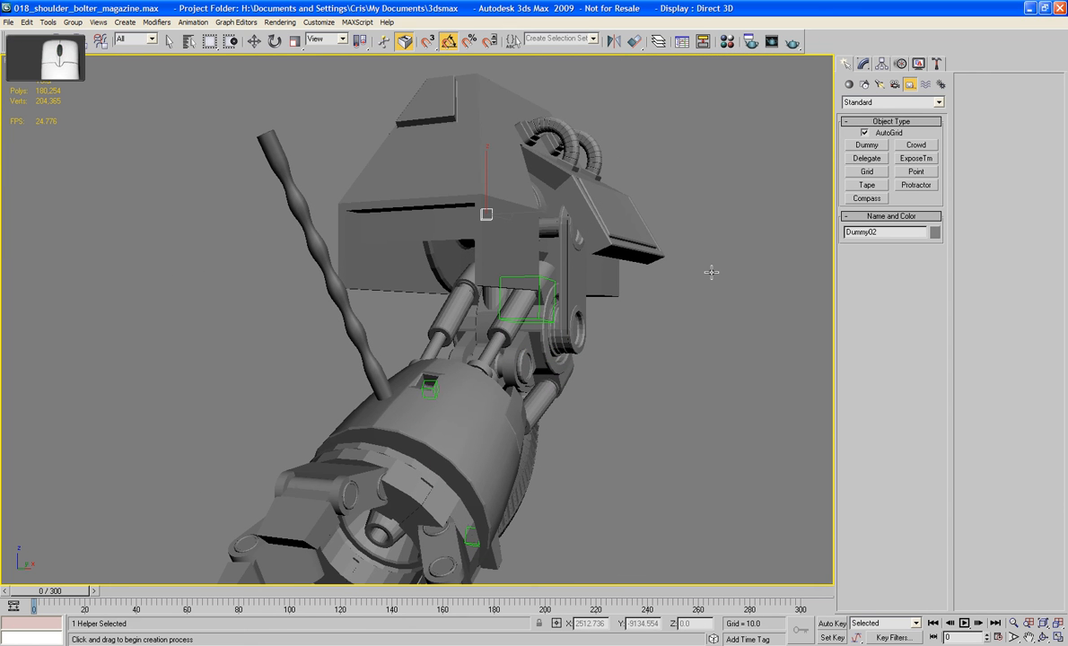
- Set the new hose on the shell to Bound to Object Pivots and pick the upper arm's dummy as its top object
{"action": "key", "text": "w"}
{"action": "left_click", "coordinate": [335, 297]}
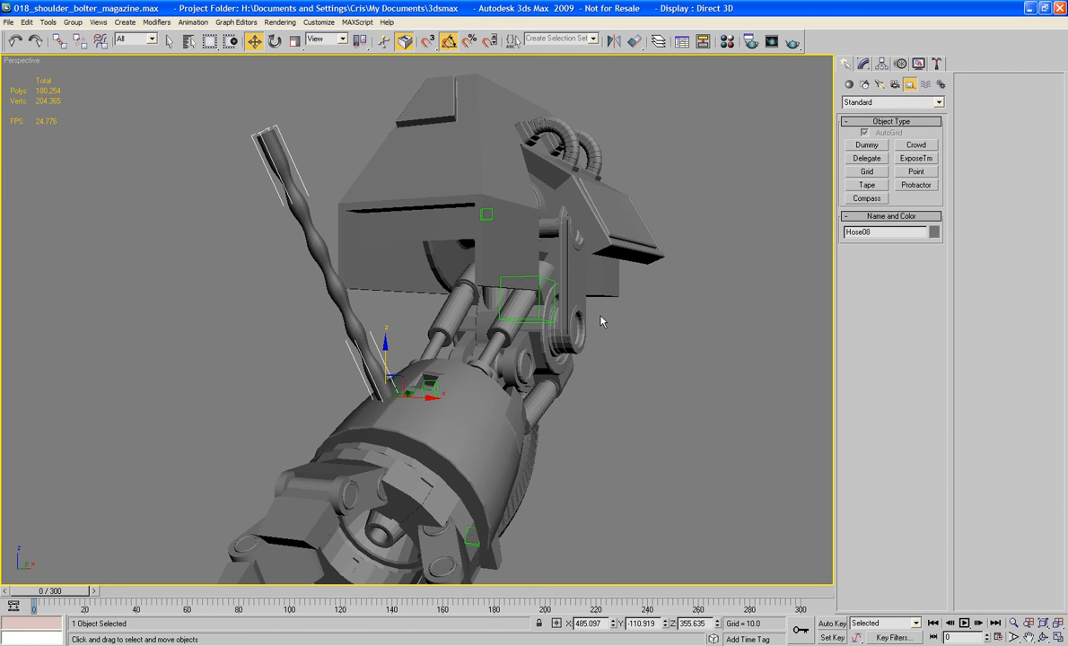
{"action": "middle_click_drag", "start_coordinate": [601, 321], "coordinate": [616, 306], "text": "alt"}
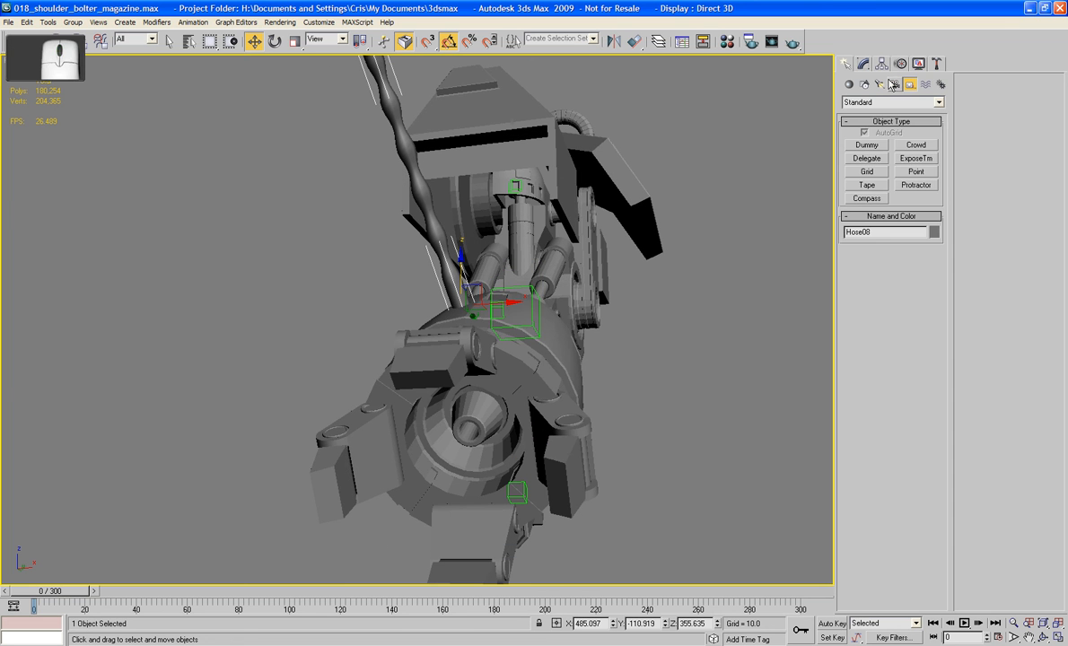
{"action": "left_click", "coordinate": [864, 63]}
{"action": "left_click", "coordinate": [853, 266]}
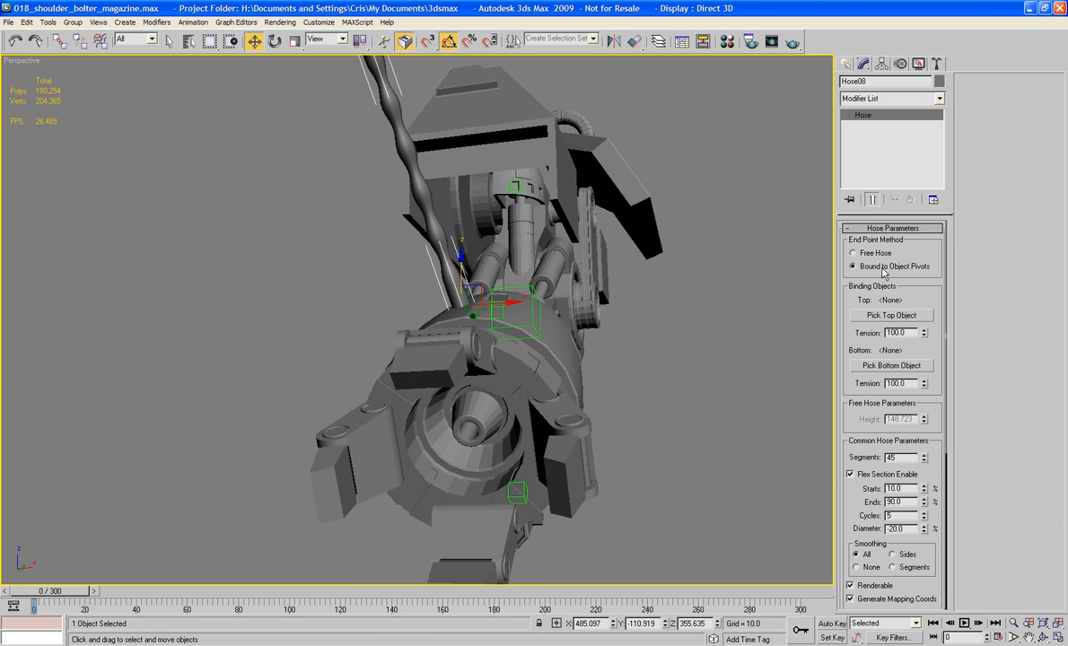
{"action": "left_click", "coordinate": [891, 315]}
{"action": "scroll", "coordinate": [467, 303], "scroll_direction": "up", "scroll_amount": 6}
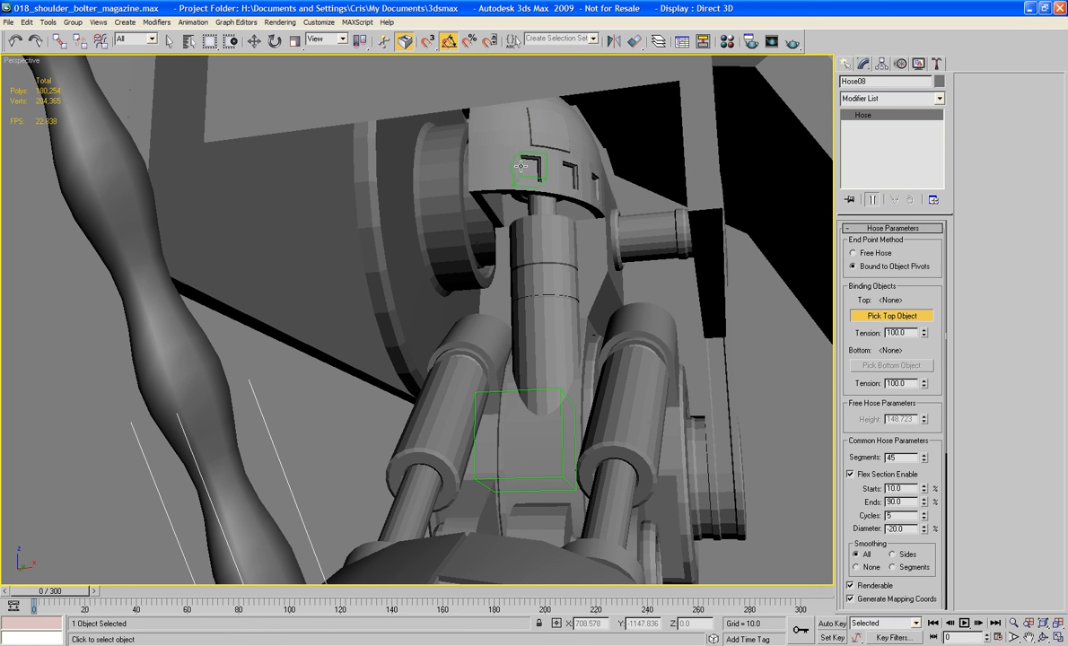
{"action": "left_click", "coordinate": [521, 166]}
{"action": "right_click", "coordinate": [542, 238]}
- Try to bind the hose's bottom end to the dummy in the shell's square recess
{"action": "middle_click_drag", "start_coordinate": [544, 239], "coordinate": [544, 129]}
{"action": "scroll", "coordinate": [580, 310], "scroll_direction": "down", "scroll_amount": 3}
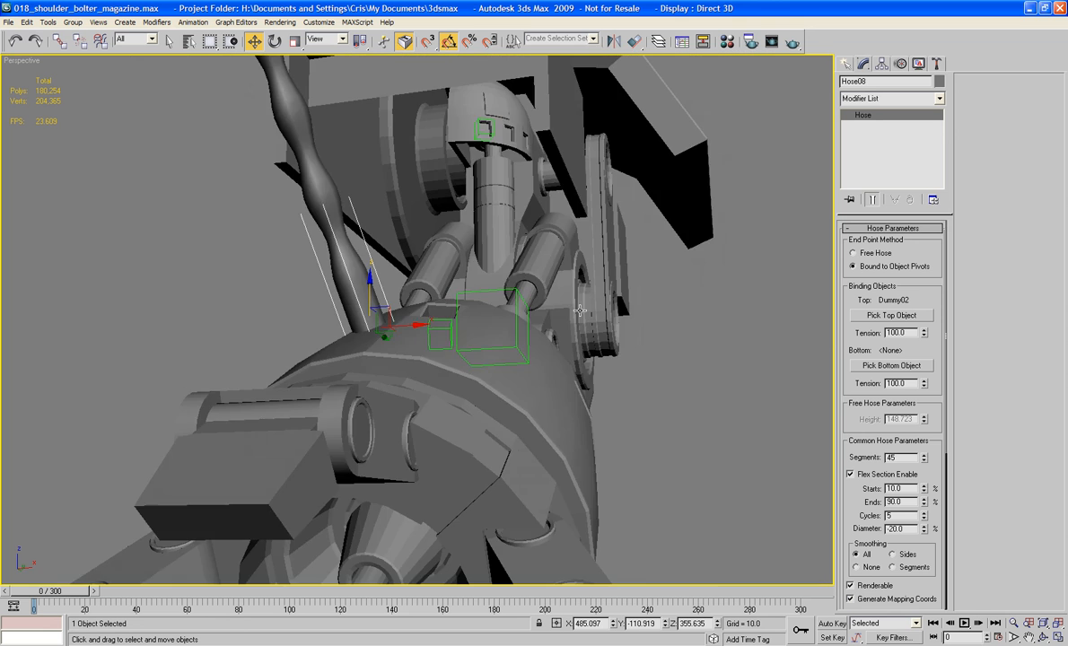
{"action": "middle_click_drag", "start_coordinate": [580, 311], "coordinate": [576, 350], "text": "alt"}
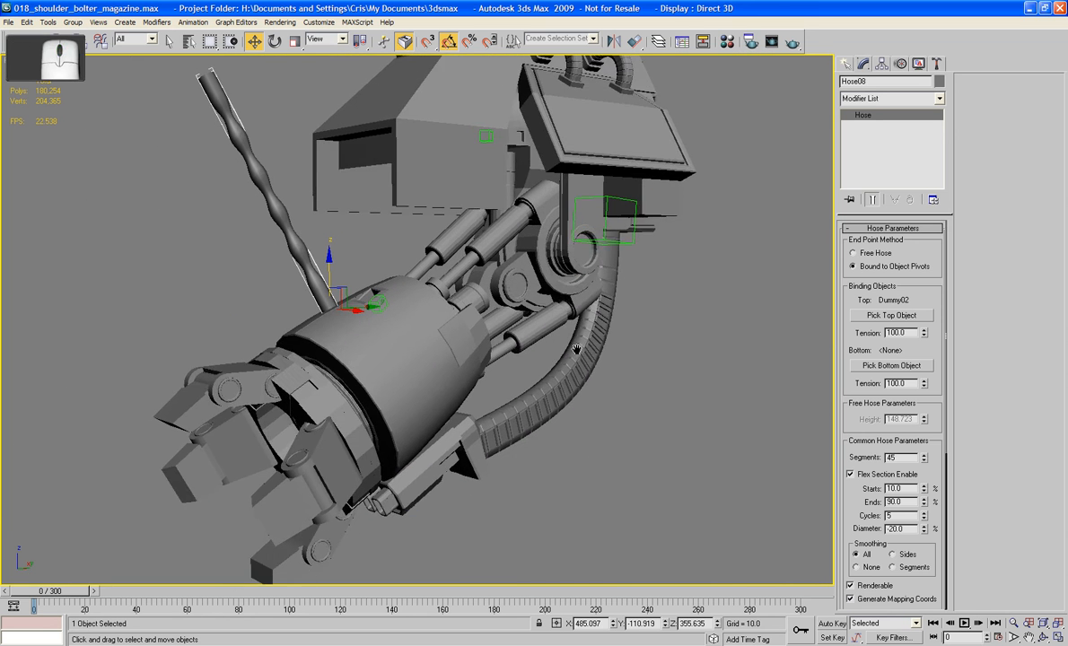
{"action": "scroll", "coordinate": [577, 349], "scroll_direction": "up", "scroll_amount": 5}
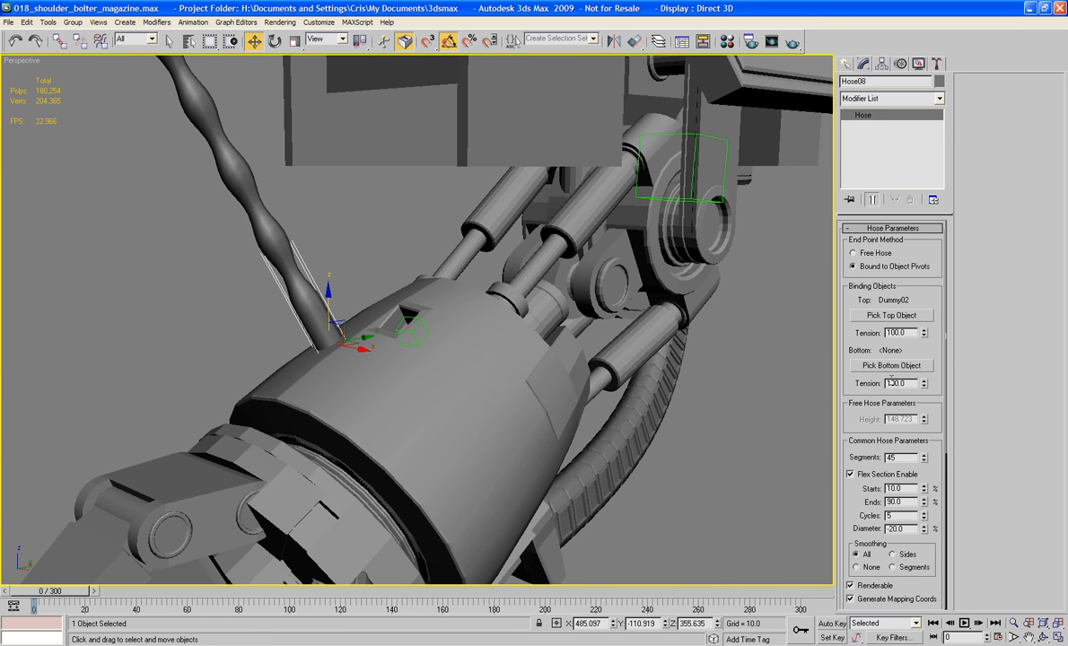
{"action": "left_click", "coordinate": [892, 366]}
{"action": "scroll", "coordinate": [647, 314], "scroll_direction": "up", "scroll_amount": 5}
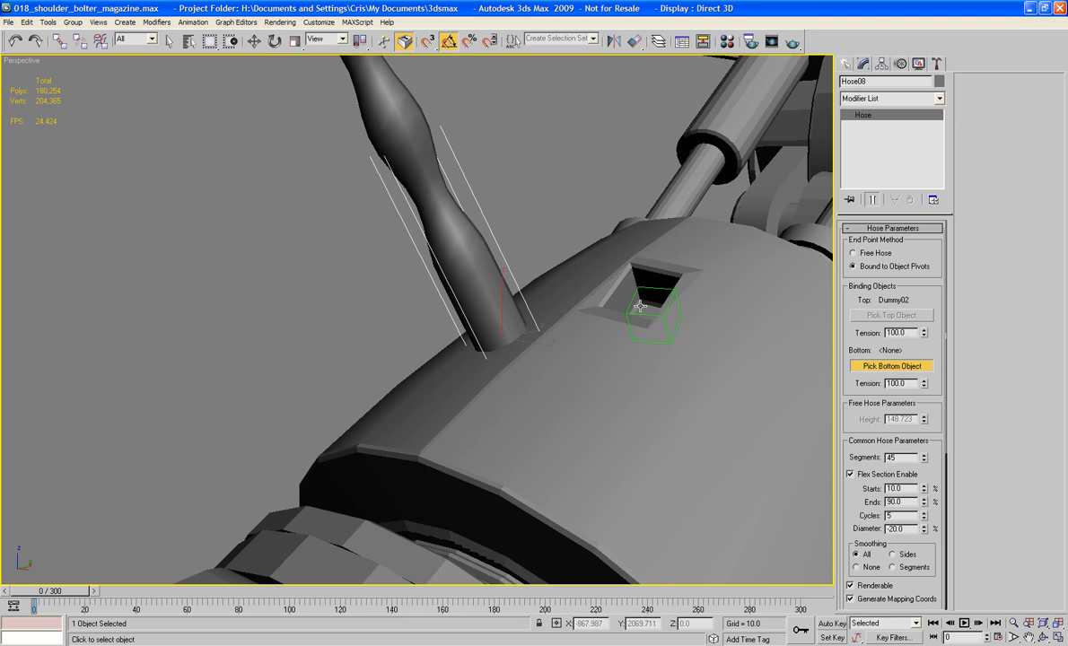
{"action": "left_click", "coordinate": [589, 282]}
{"action": "scroll", "coordinate": [626, 302], "scroll_direction": "down", "scroll_amount": 8}
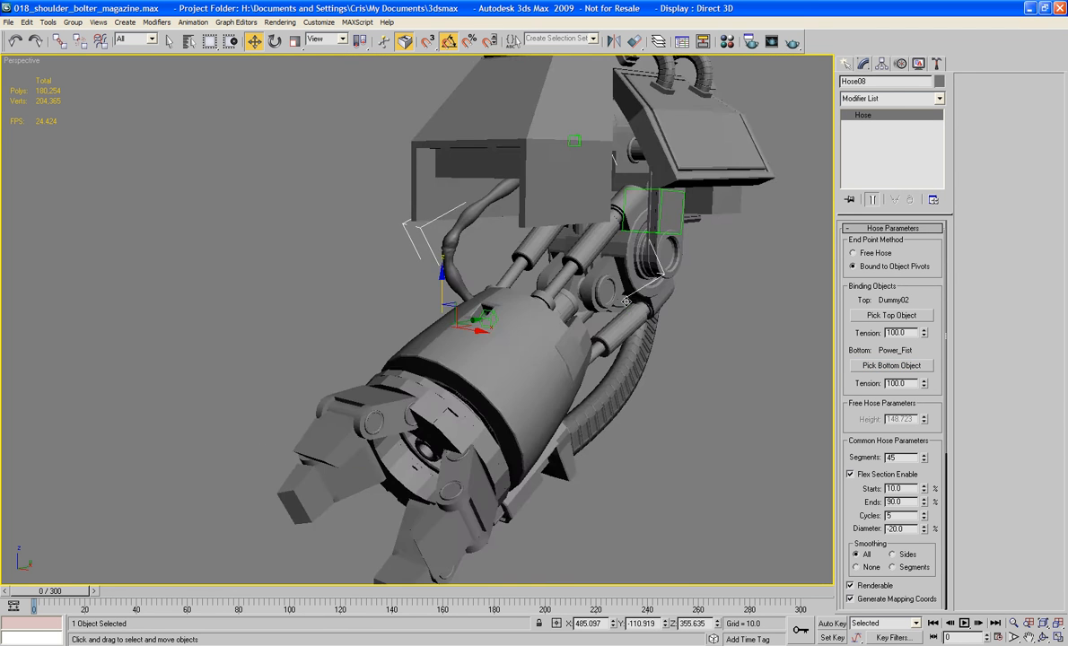
- Disable the hose's flex section so that it forms a smooth tube
{"action": "middle_click_drag", "start_coordinate": [626, 302], "coordinate": [605, 267], "text": "alt"}
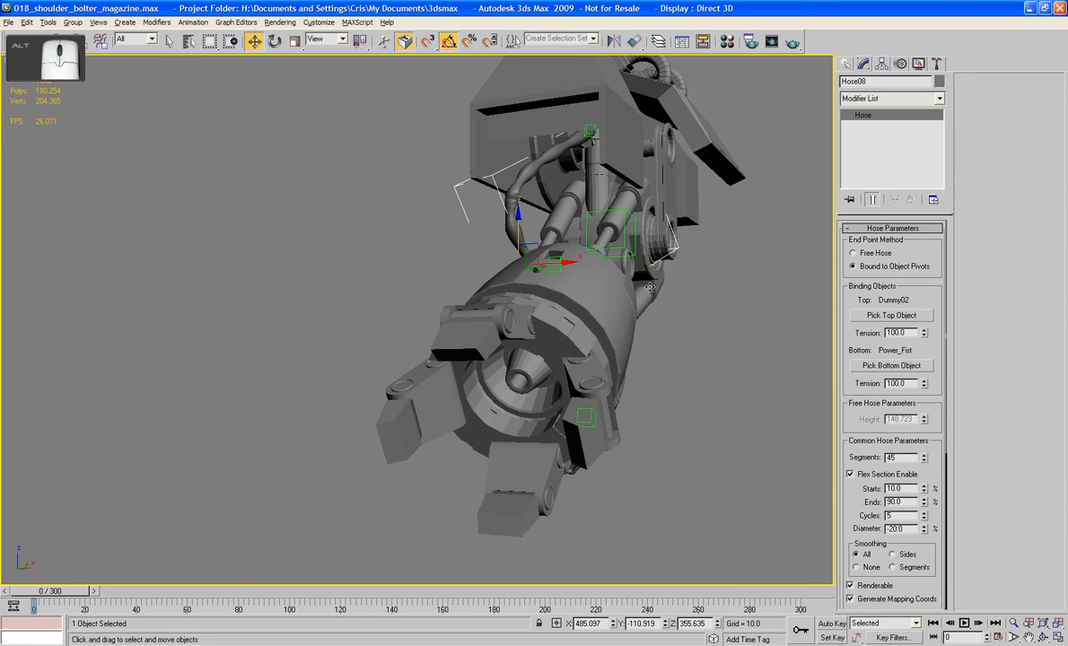
{"action": "left_click", "coordinate": [850, 474]}
{"action": "middle_click_drag", "start_coordinate": [793, 449], "coordinate": [754, 348], "text": "alt"}
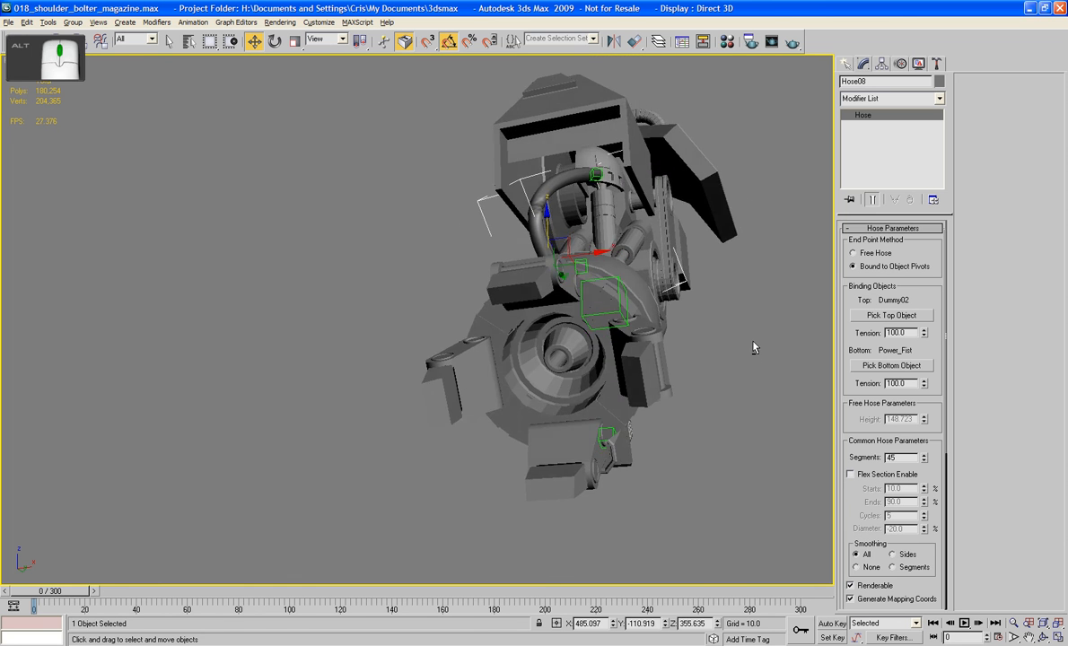
{"action": "scroll", "coordinate": [754, 348], "scroll_direction": "up", "scroll_amount": 6}
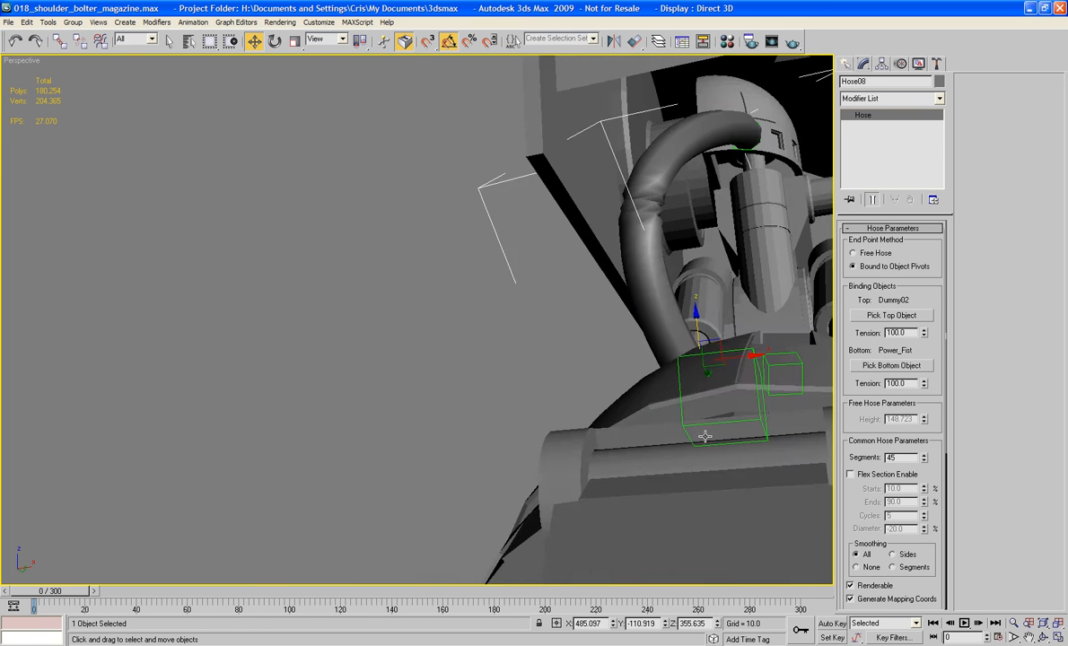
- Bind the hose's bottom end to the dummy in the shell's square recess, checking its placement in wireframe and shaded display
{"action": "scroll", "coordinate": [706, 436], "scroll_direction": "down", "scroll_amount": 6}
{"action": "key", "text": "F3"}
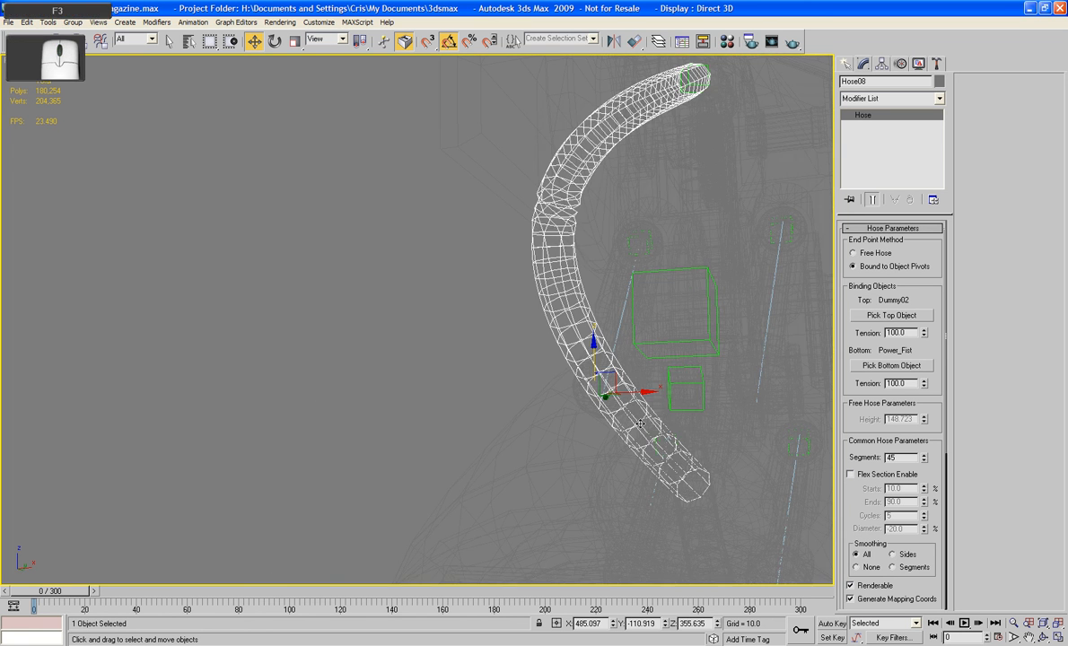
{"action": "middle_click_drag", "start_coordinate": [640, 423], "coordinate": [444, 407]}
{"action": "scroll", "coordinate": [444, 407], "scroll_direction": "down", "scroll_amount": 3}
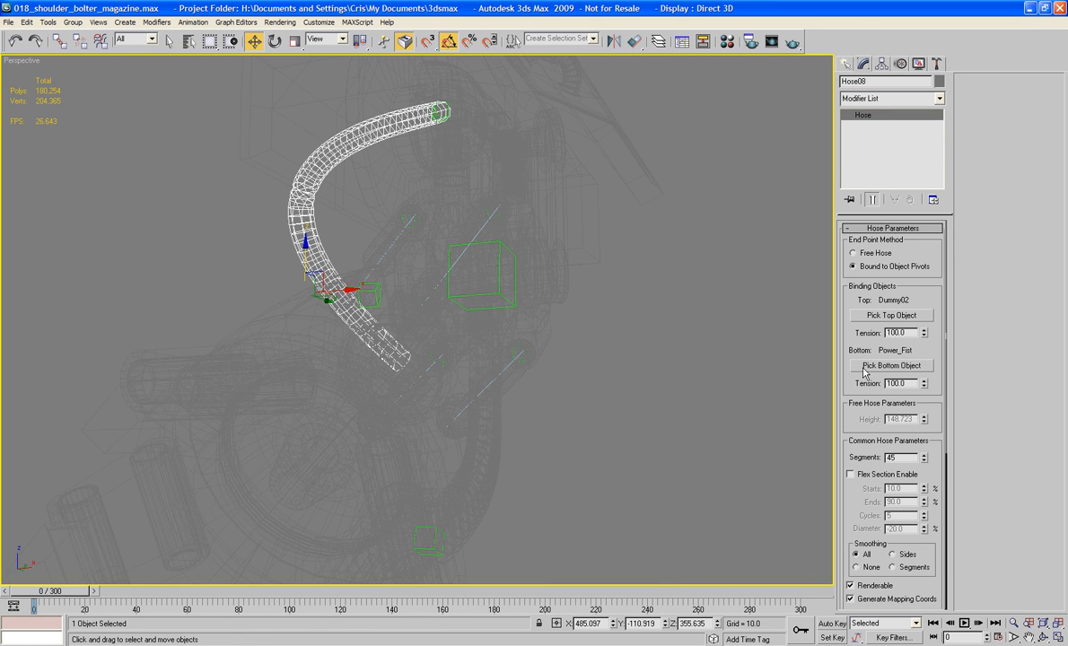
{"action": "left_click", "coordinate": [863, 368]}
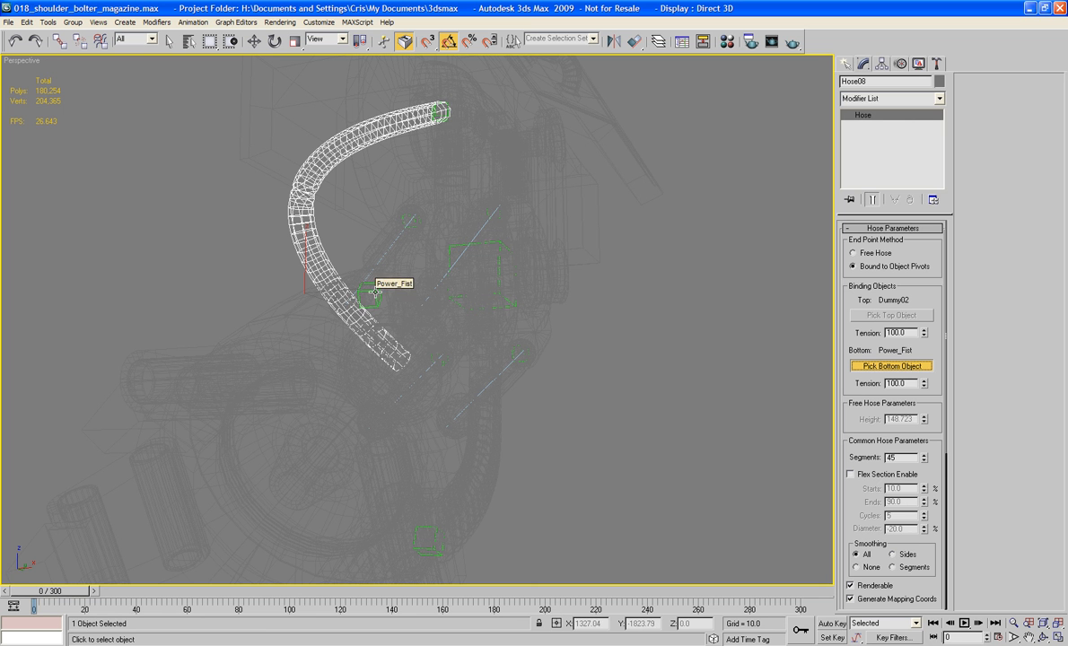
{"action": "middle_click_drag", "start_coordinate": [375, 290], "coordinate": [370, 377]}
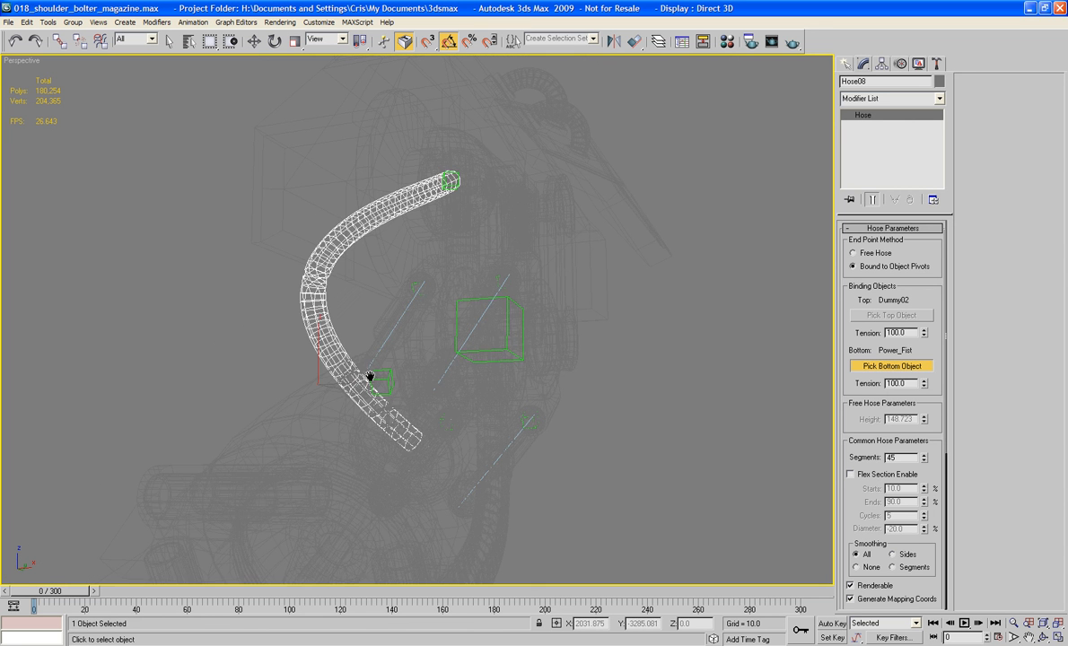
{"action": "scroll", "coordinate": [370, 377], "scroll_direction": "up", "scroll_amount": 4}
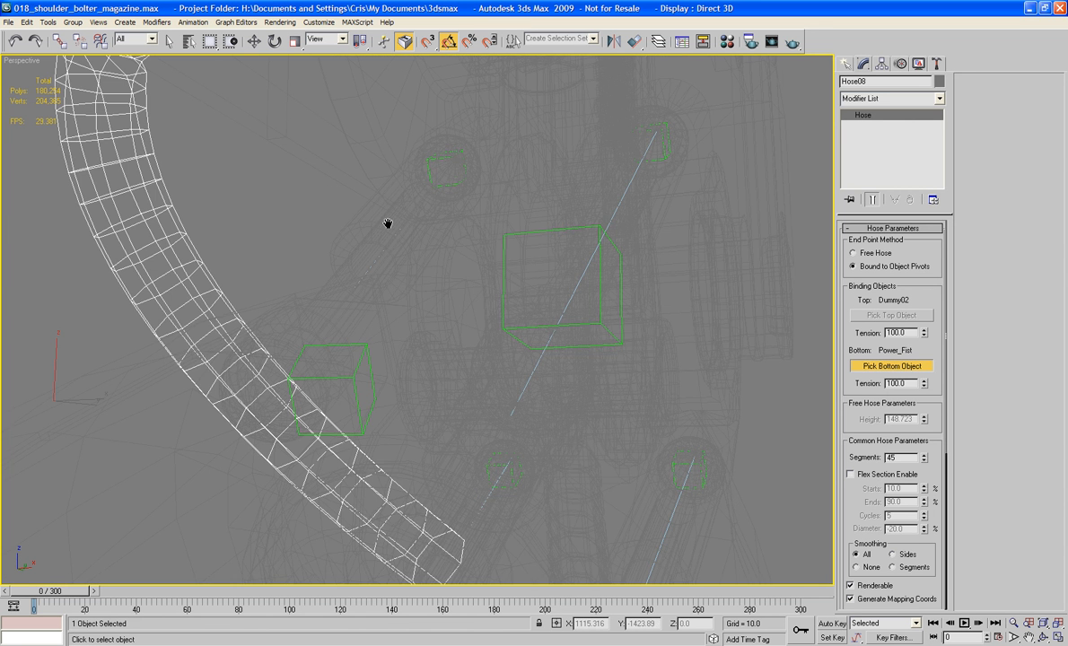
{"action": "middle_click_drag", "start_coordinate": [388, 223], "coordinate": [365, 243], "text": "alt"}
{"action": "left_click", "coordinate": [365, 242]}
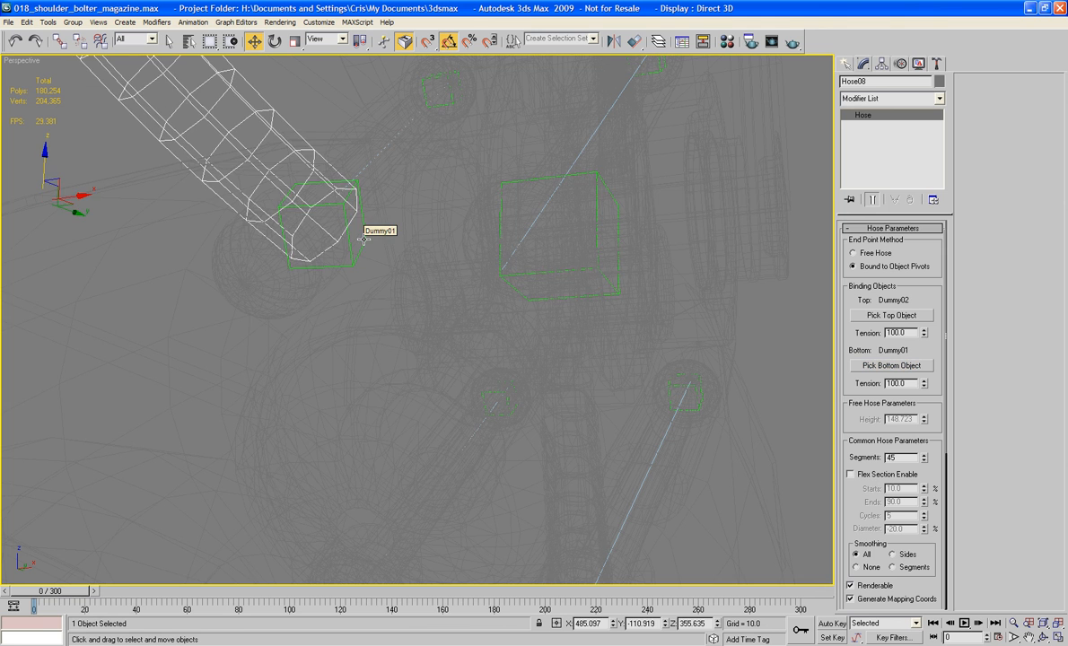
{"action": "scroll", "coordinate": [364, 239], "scroll_direction": "down", "scroll_amount": 3}
{"action": "middle_click_drag", "start_coordinate": [364, 240], "coordinate": [418, 297], "text": "alt"}
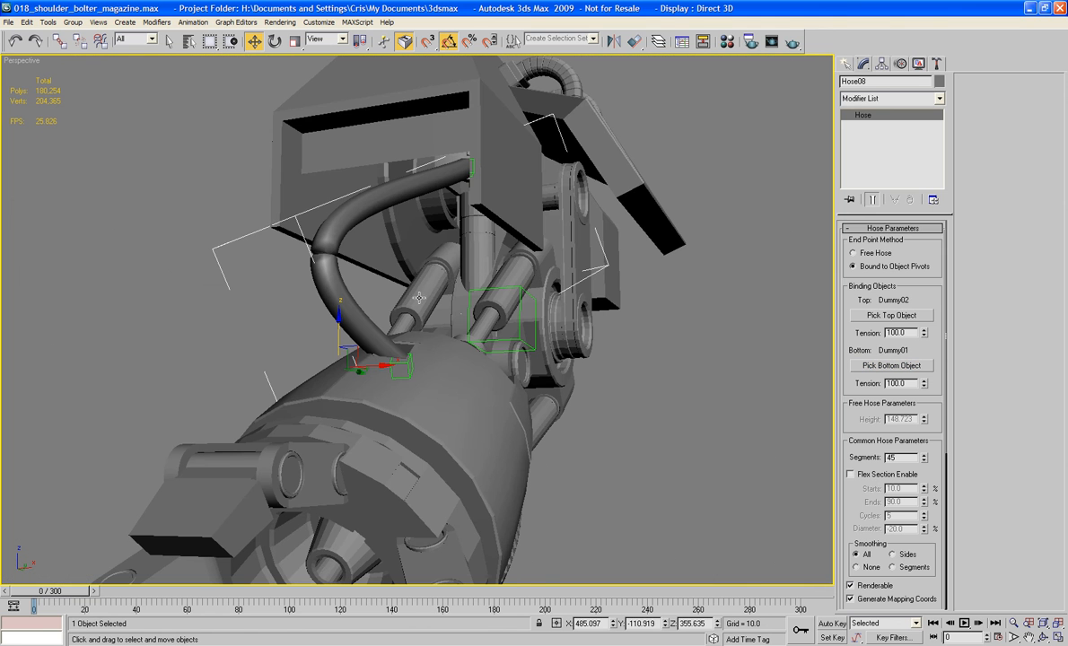
- Rotate the shell recess's dummy -30° about its local Y axis and fine-tune its tilt to redirect the hose's lower end
{"action": "left_click", "coordinate": [275, 42]}
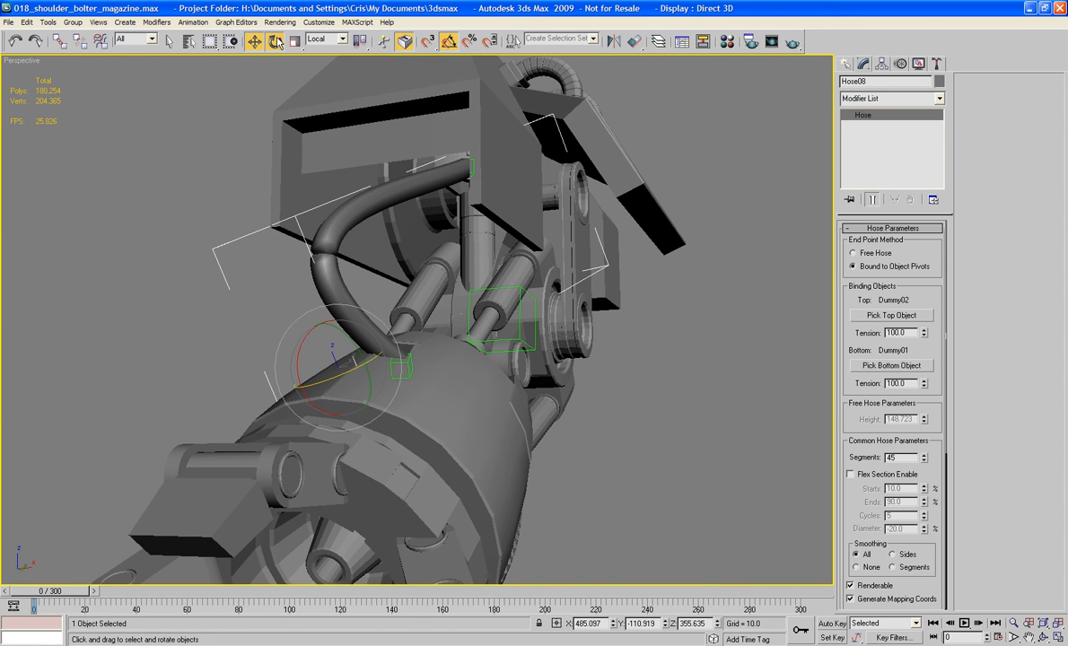
{"action": "left_click_drag", "start_coordinate": [335, 330], "coordinate": [345, 372]}
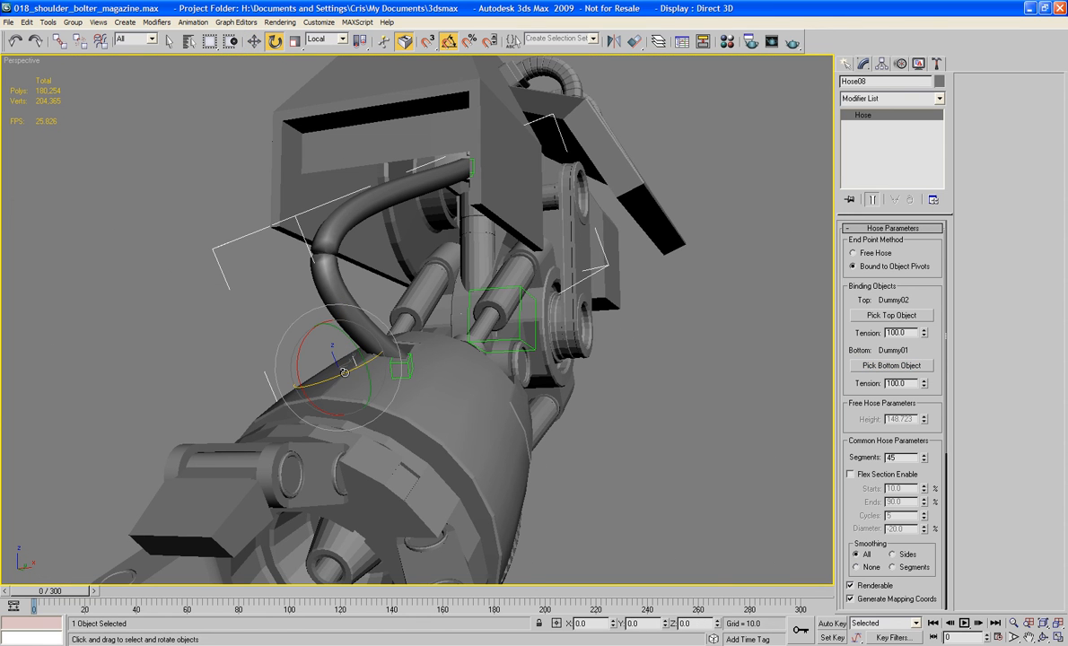
{"action": "left_click", "coordinate": [409, 371]}
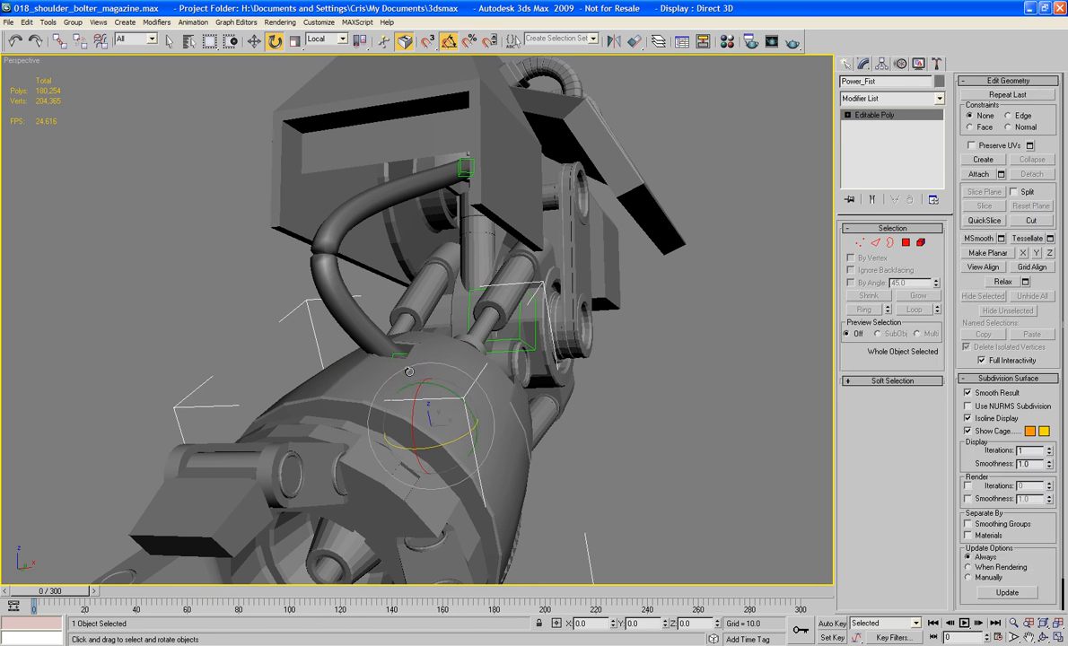
{"action": "left_click", "coordinate": [408, 371]}
{"action": "left_click_drag", "start_coordinate": [411, 390], "coordinate": [301, 393]}
{"action": "left_click_drag", "start_coordinate": [426, 329], "coordinate": [486, 348]}
{"action": "middle_click_drag", "start_coordinate": [486, 347], "coordinate": [448, 366], "text": "alt"}
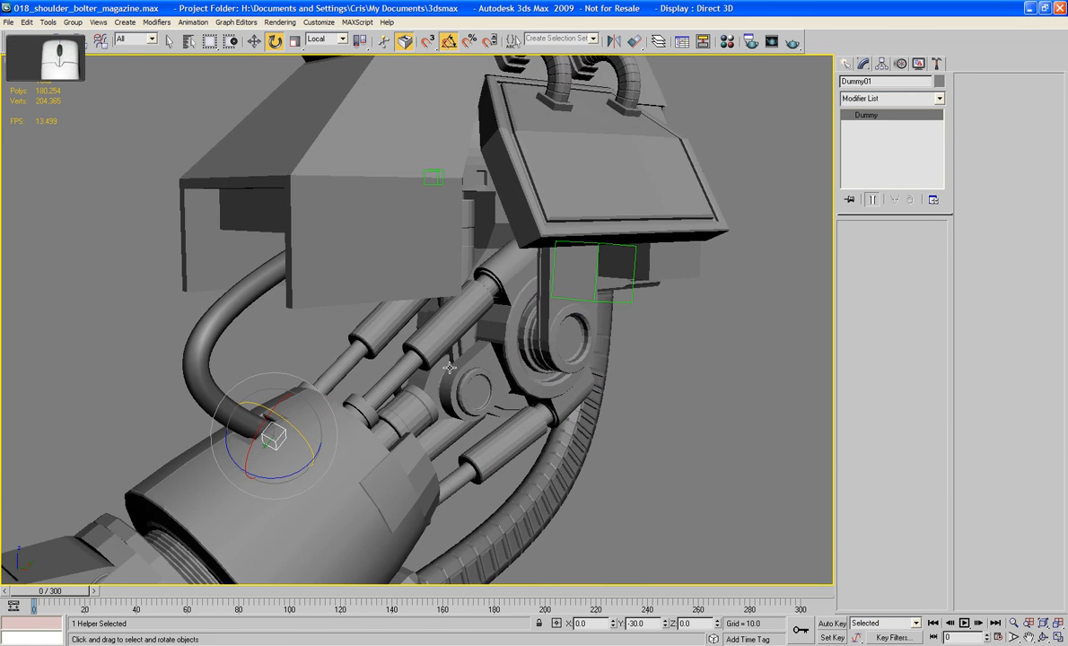
{"action": "scroll", "coordinate": [390, 383], "scroll_direction": "up", "scroll_amount": 3}
{"action": "middle_click_drag", "start_coordinate": [220, 404], "coordinate": [395, 309]}
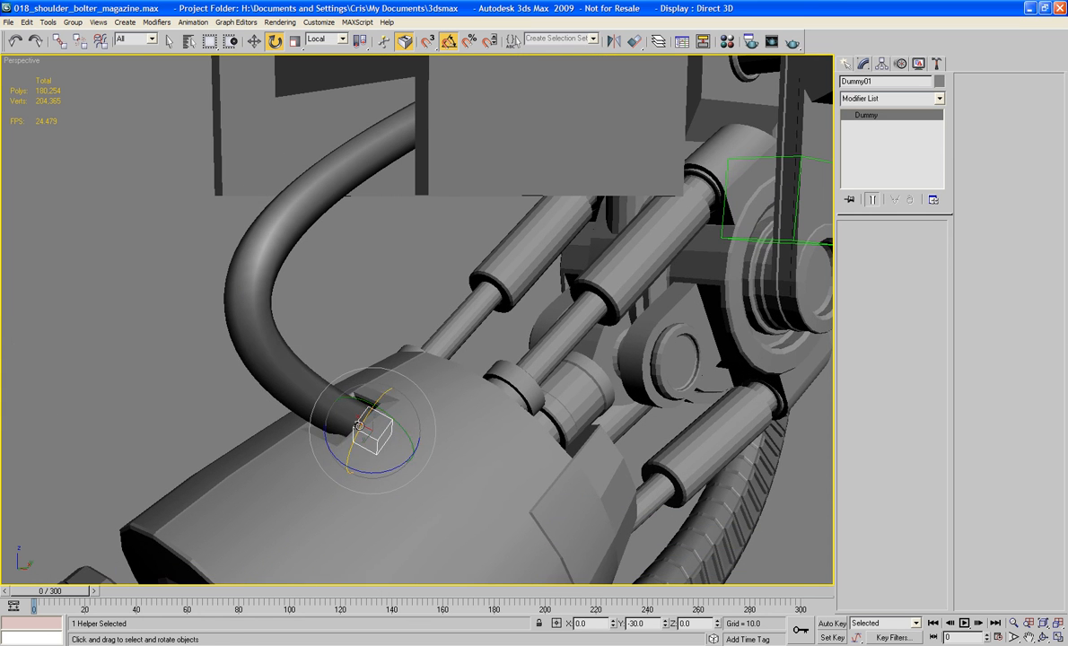
{"action": "left_click_drag", "start_coordinate": [350, 418], "coordinate": [358, 416]}
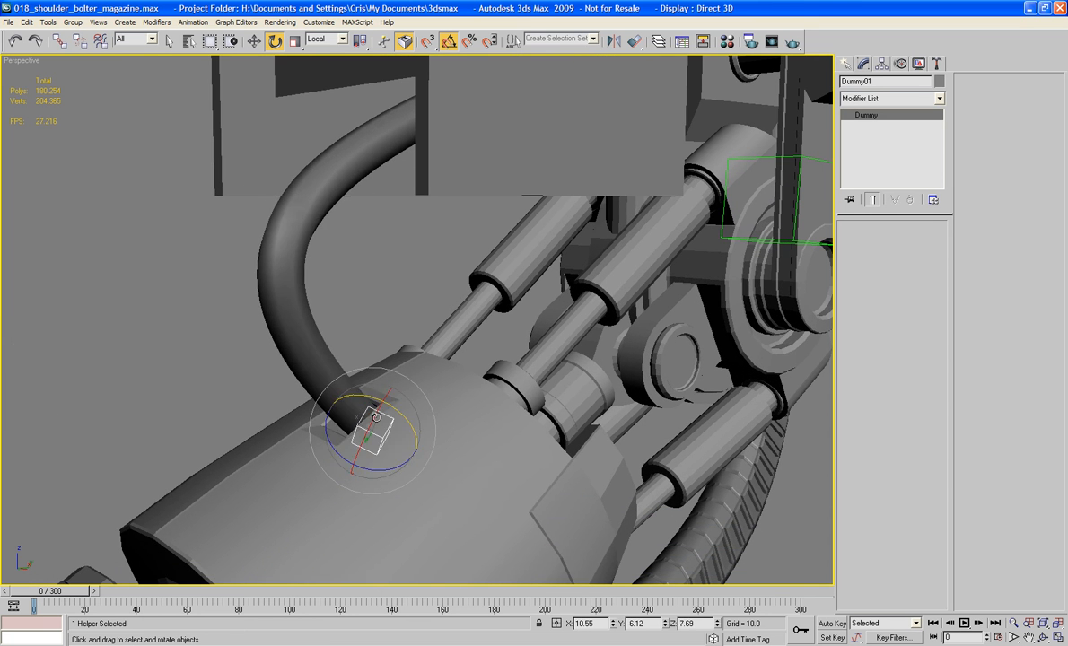
- Rotate the dummy on the upper arm's rim 20° about its local Y axis to redirect the hose's upper end
{"action": "middle_click_drag", "start_coordinate": [359, 416], "coordinate": [540, 414], "text": "alt"}
{"action": "scroll", "coordinate": [540, 414], "scroll_direction": "up", "scroll_amount": 3}
{"action": "left_click", "coordinate": [492, 304]}
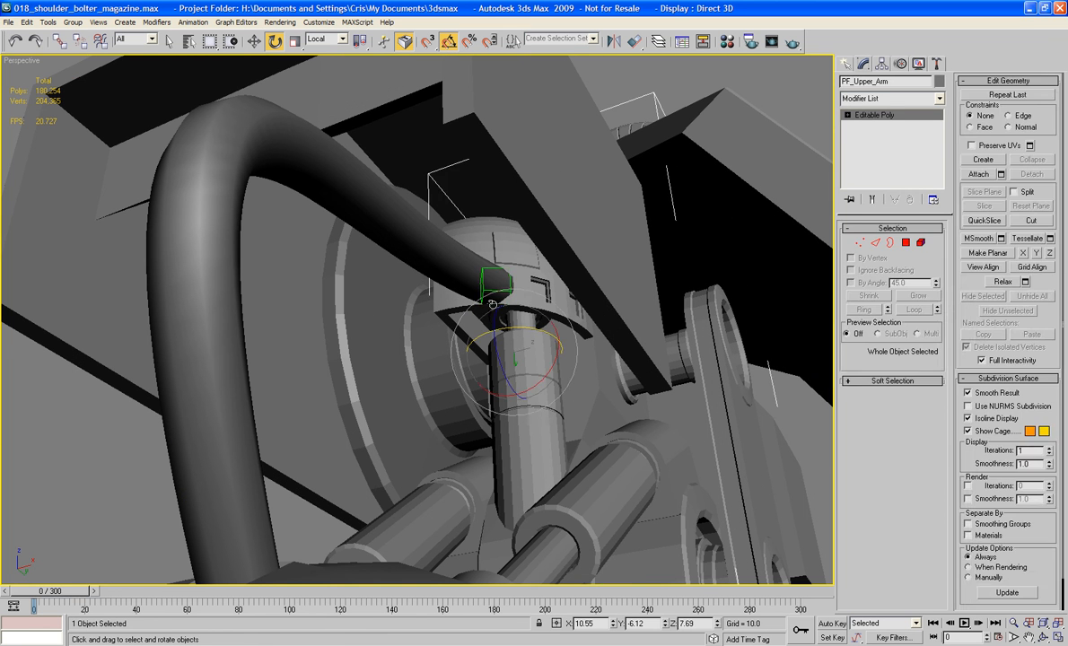
{"action": "left_click", "coordinate": [492, 304]}
{"action": "left_click", "coordinate": [492, 304]}
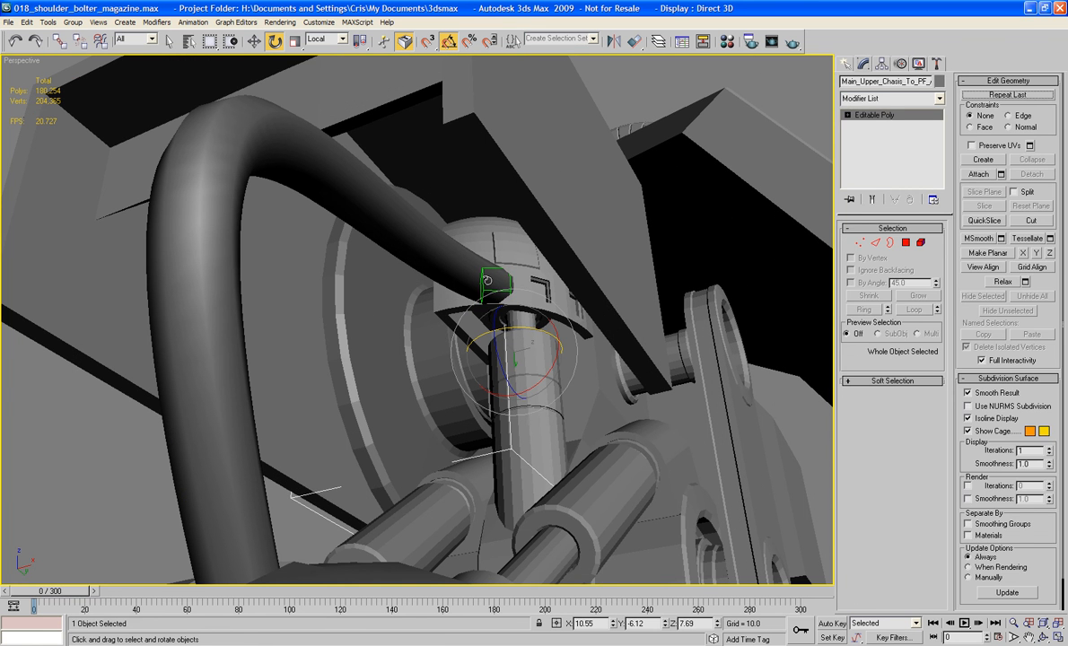
{"action": "left_click", "coordinate": [480, 274]}
{"action": "left_click_drag", "start_coordinate": [482, 269], "coordinate": [494, 270]}
{"action": "scroll", "coordinate": [494, 275], "scroll_direction": "down", "scroll_amount": 4}
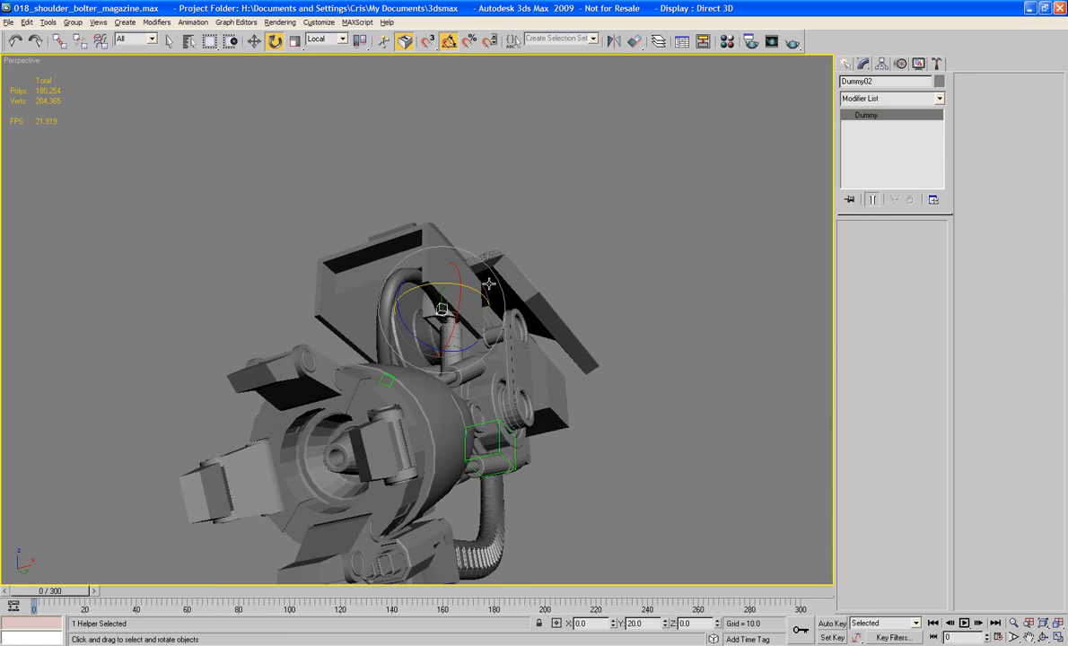
- Adjust the hose's top and bottom tension from 100 so that it runs in a tighter curve between the two dummies
{"action": "middle_click_drag", "start_coordinate": [489, 284], "coordinate": [523, 319], "text": "alt"}
{"action": "scroll", "coordinate": [523, 319], "scroll_direction": "up", "scroll_amount": 3}
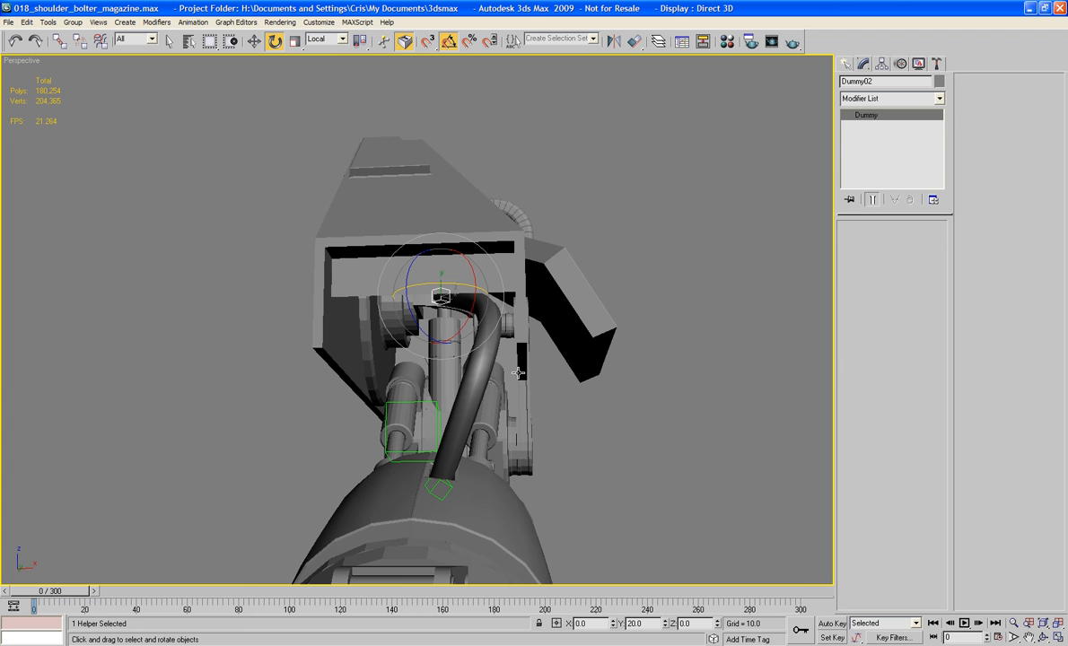
{"action": "left_click", "coordinate": [485, 364]}
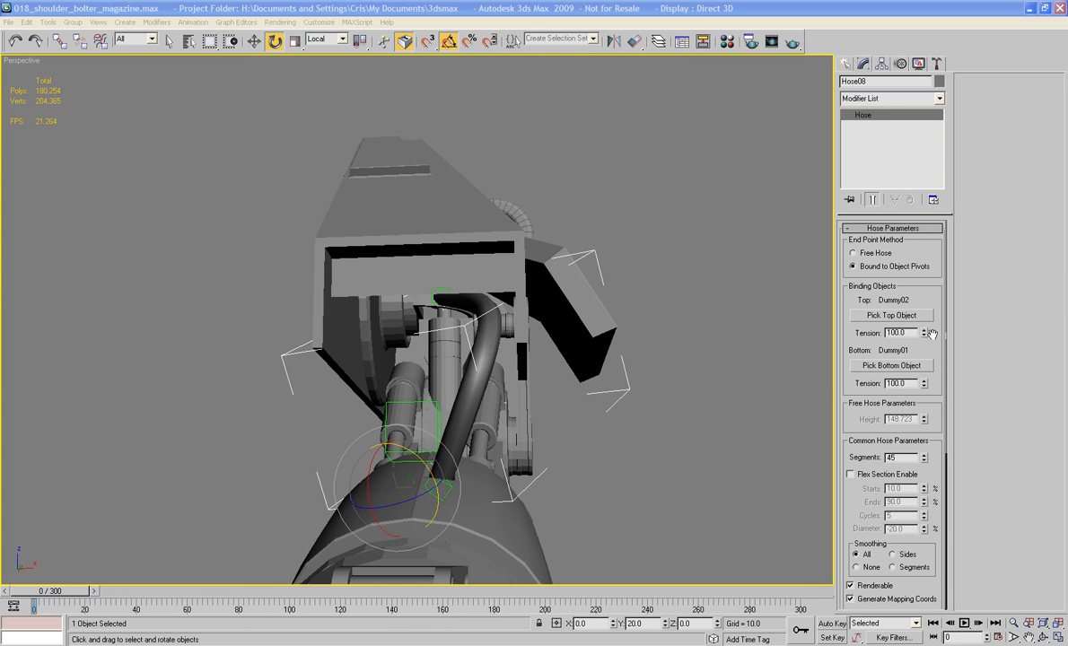
{"action": "left_click_drag", "start_coordinate": [926, 340], "coordinate": [937, 379]}
{"action": "middle_click_drag", "start_coordinate": [739, 382], "coordinate": [727, 453], "text": "alt"}
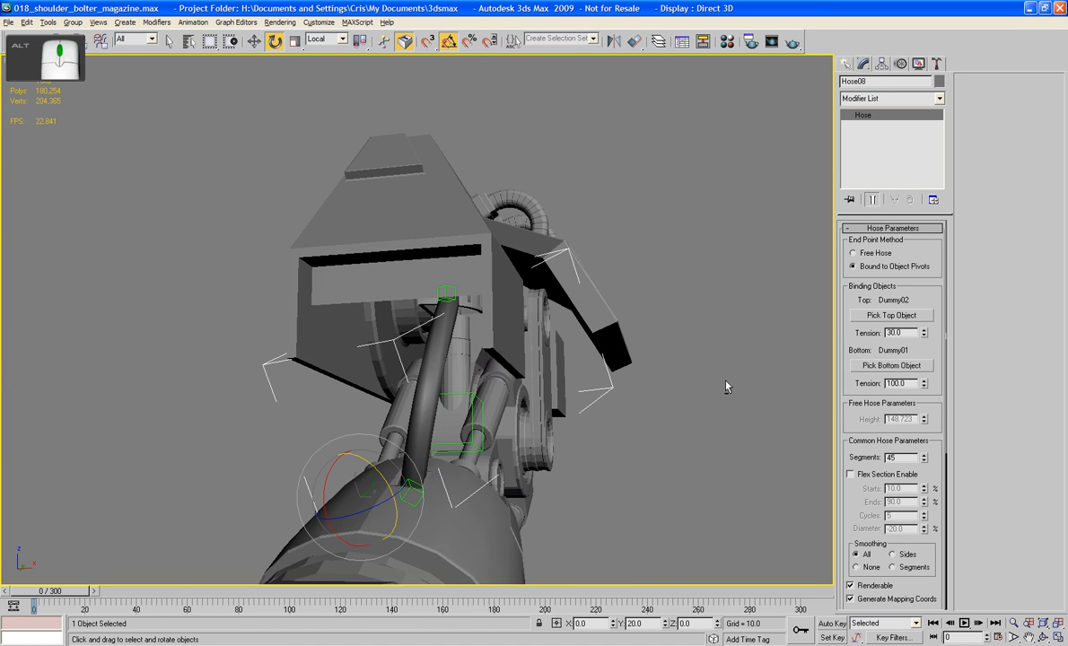
{"action": "left_click_drag", "start_coordinate": [925, 336], "coordinate": [925, 361]}
{"action": "middle_click_drag", "start_coordinate": [755, 317], "coordinate": [702, 325], "text": "alt"}
{"action": "left_click_drag", "start_coordinate": [924, 384], "coordinate": [929, 404]}
{"action": "middle_click_drag", "start_coordinate": [784, 383], "coordinate": [785, 341], "text": "alt"}
- Set the round hose's diameter to 7.79 and its number of sides to 18
{"action": "left_click_drag", "start_coordinate": [920, 418], "coordinate": [916, 266]}
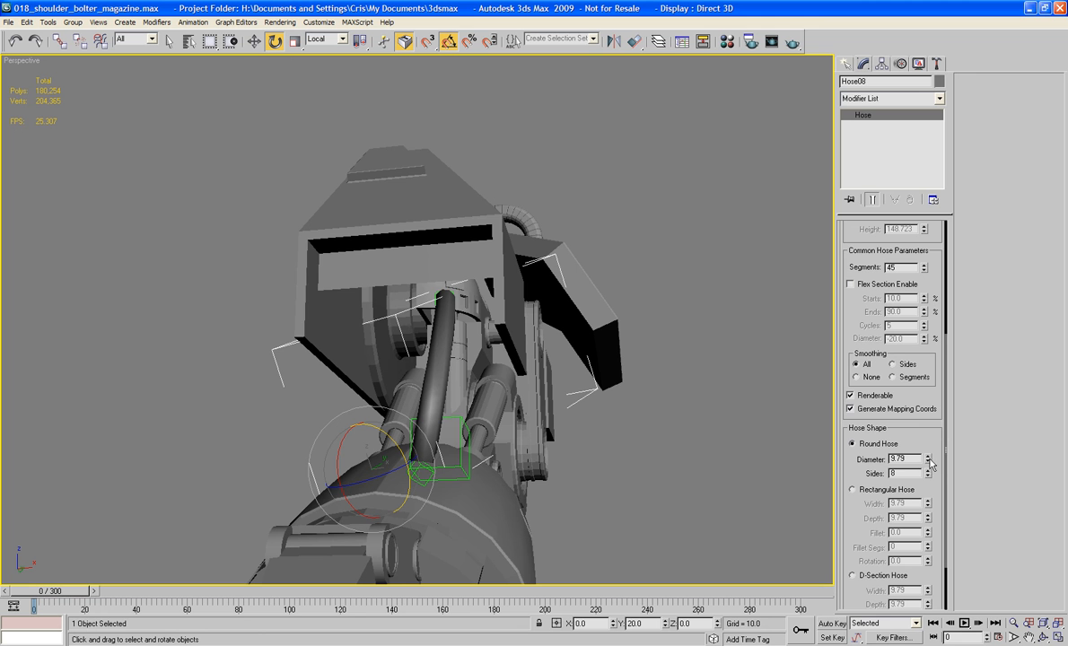
{"action": "left_click_drag", "start_coordinate": [928, 458], "coordinate": [928, 429]}
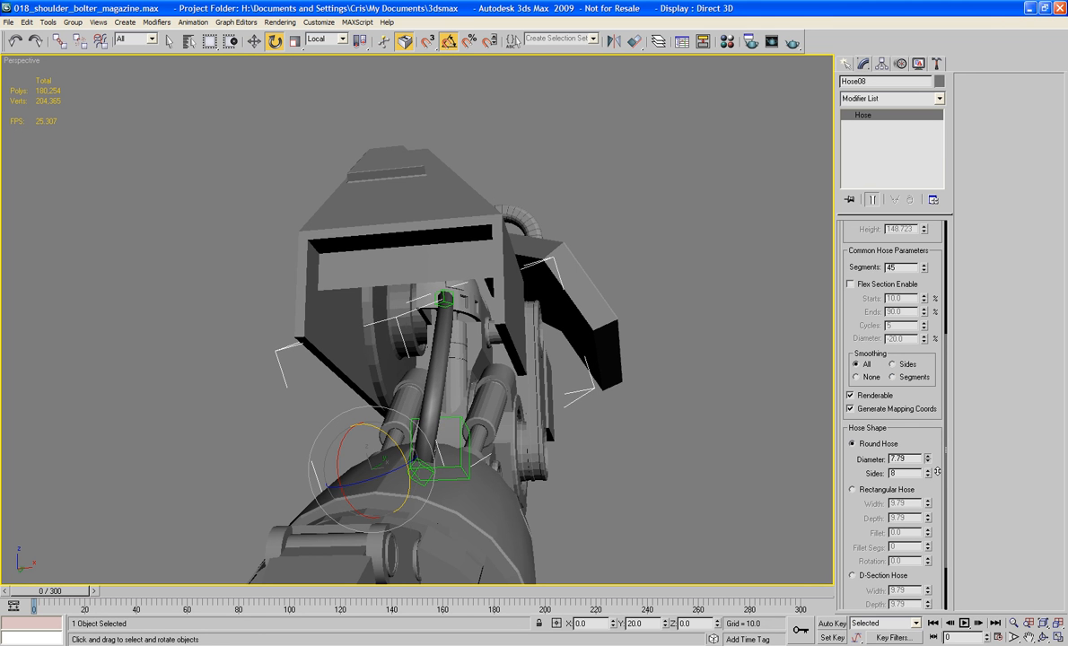
{"action": "left_click", "coordinate": [930, 473]}
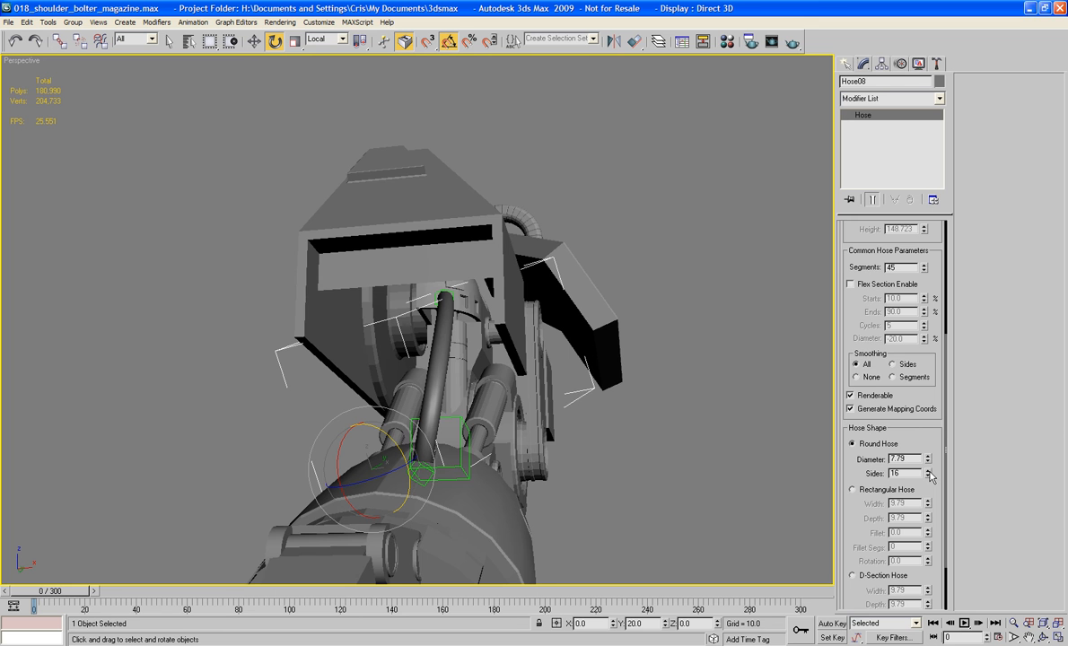
{"action": "middle_click_drag", "start_coordinate": [790, 432], "coordinate": [777, 306], "text": "alt"}
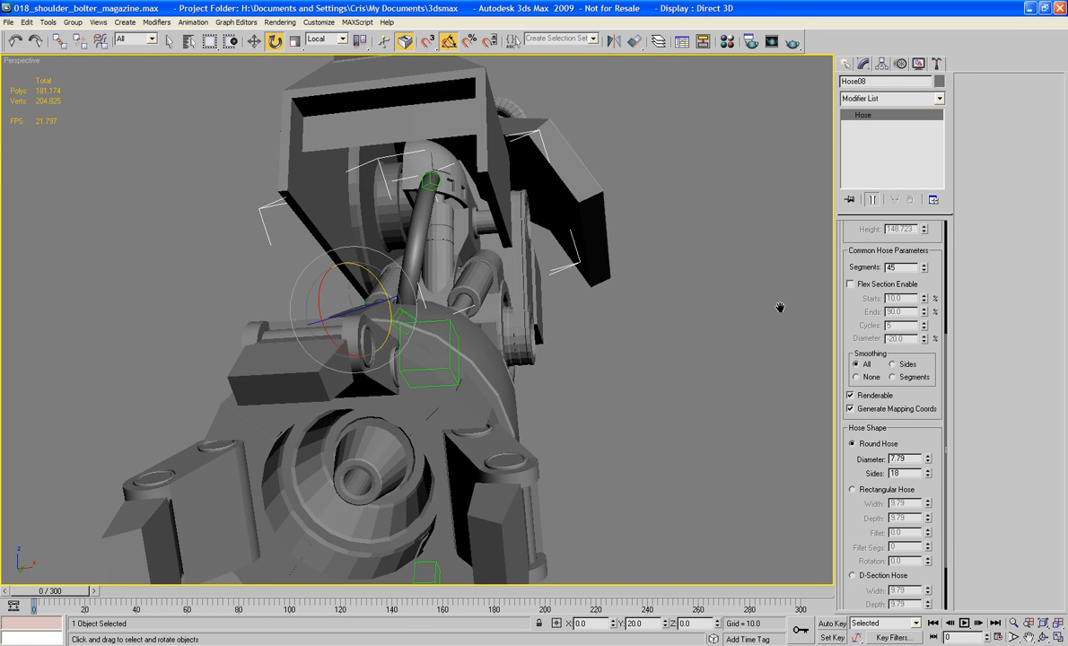
- Try the Rectangular Hose and D-Section Hose shapes on the hose and return it to Round Hose
{"action": "left_click", "coordinate": [853, 491]}
{"action": "middle_click_drag", "start_coordinate": [622, 356], "coordinate": [639, 436], "text": "alt"}
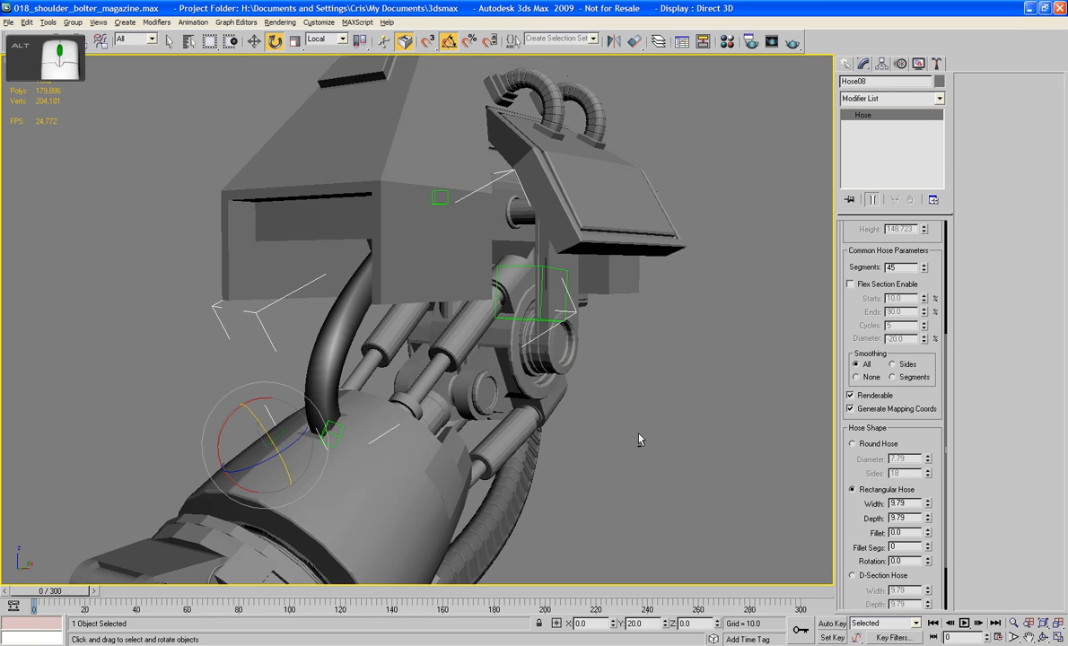
{"action": "left_click", "coordinate": [853, 576]}
{"action": "middle_click_drag", "start_coordinate": [619, 422], "coordinate": [585, 390], "text": "alt"}
{"action": "left_click", "coordinate": [869, 447]}
- Link the dummy on the upper arm's rim to PF_Upper_Arm as its parent
{"action": "middle_click_drag", "start_coordinate": [525, 342], "coordinate": [506, 378], "text": "alt"}
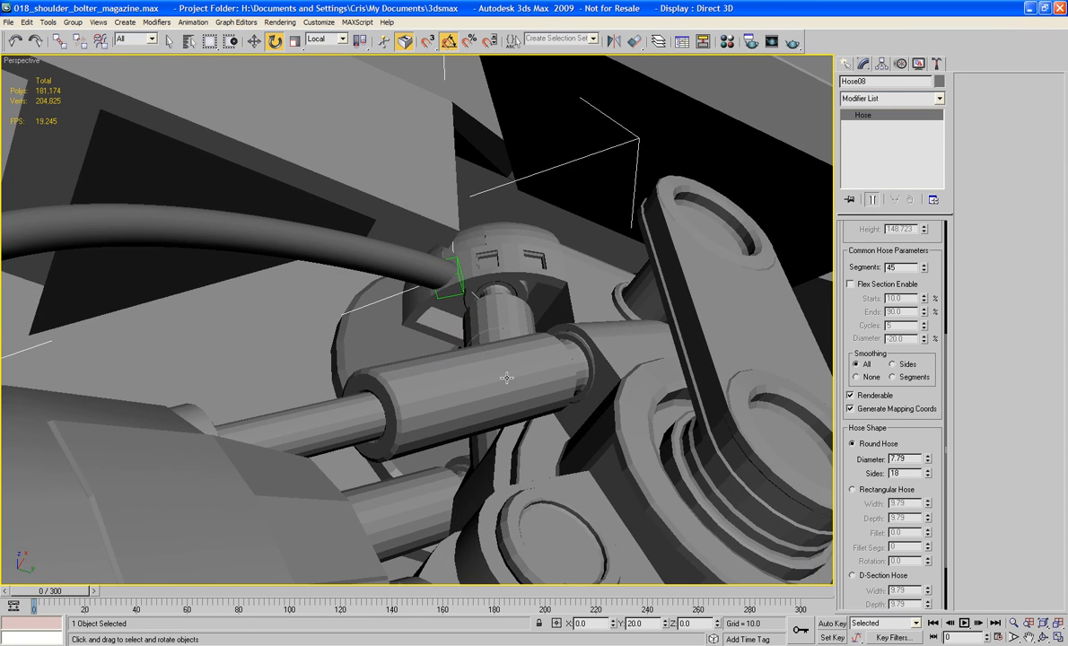
{"action": "left_click", "coordinate": [482, 301]}
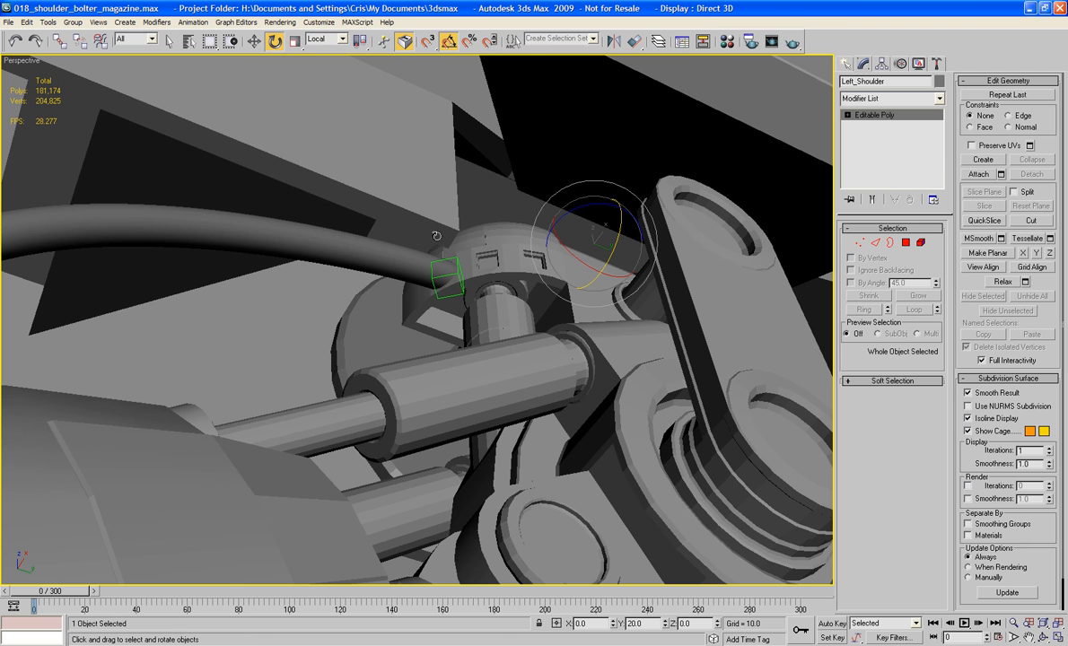
{"action": "left_click", "coordinate": [171, 41]}
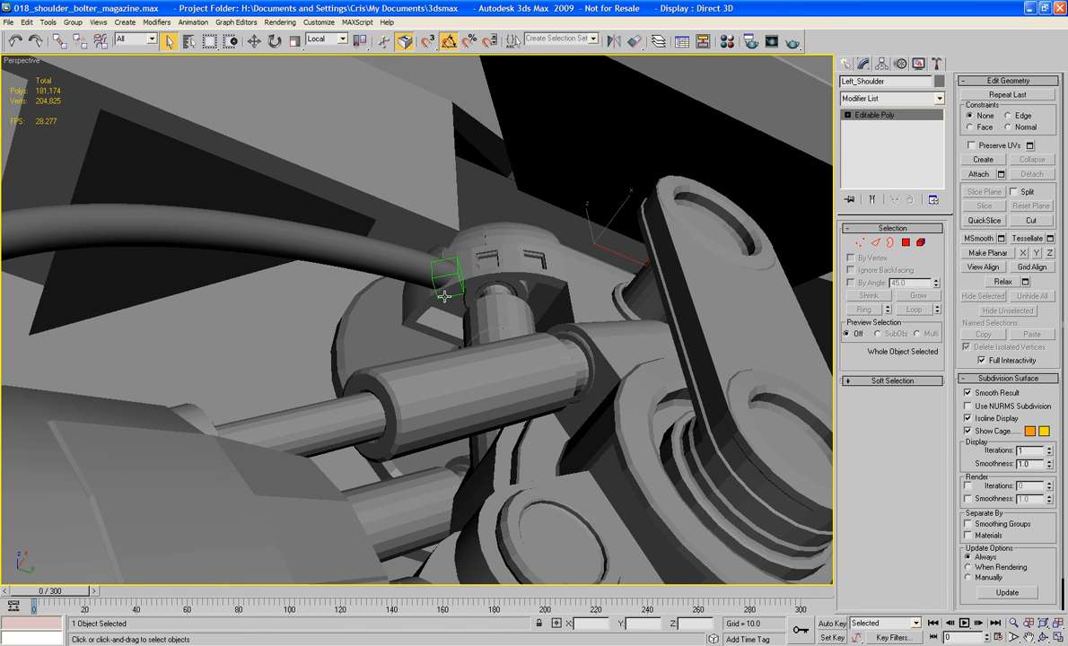
{"action": "left_click", "coordinate": [444, 296]}
{"action": "left_click", "coordinate": [446, 295]}
{"action": "left_click", "coordinate": [446, 295]}
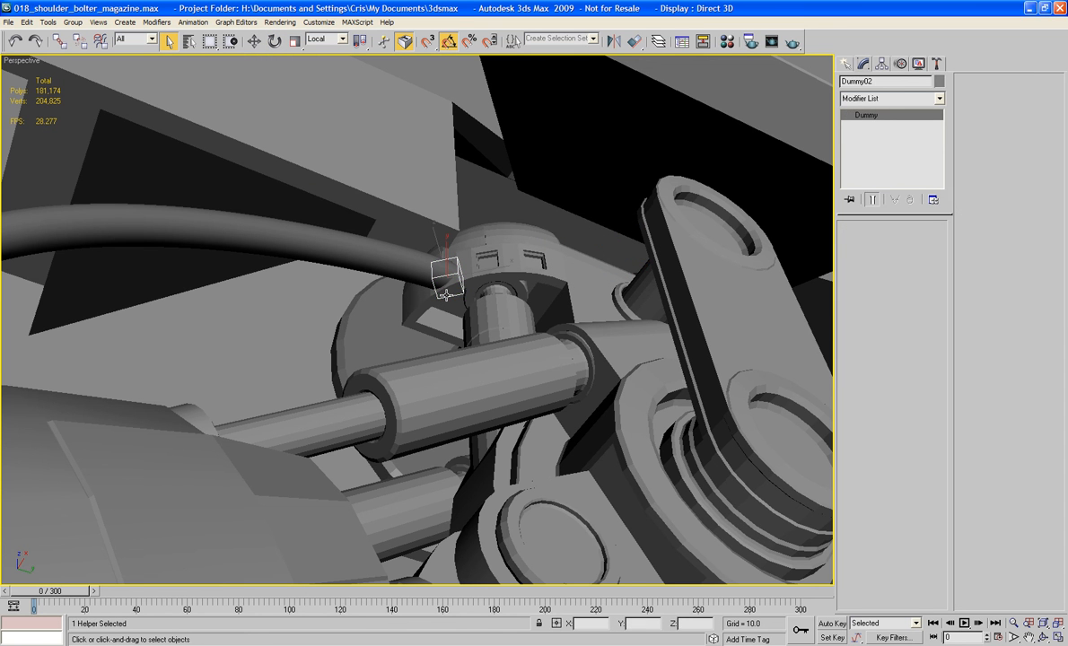
{"action": "left_click", "coordinate": [57, 42]}
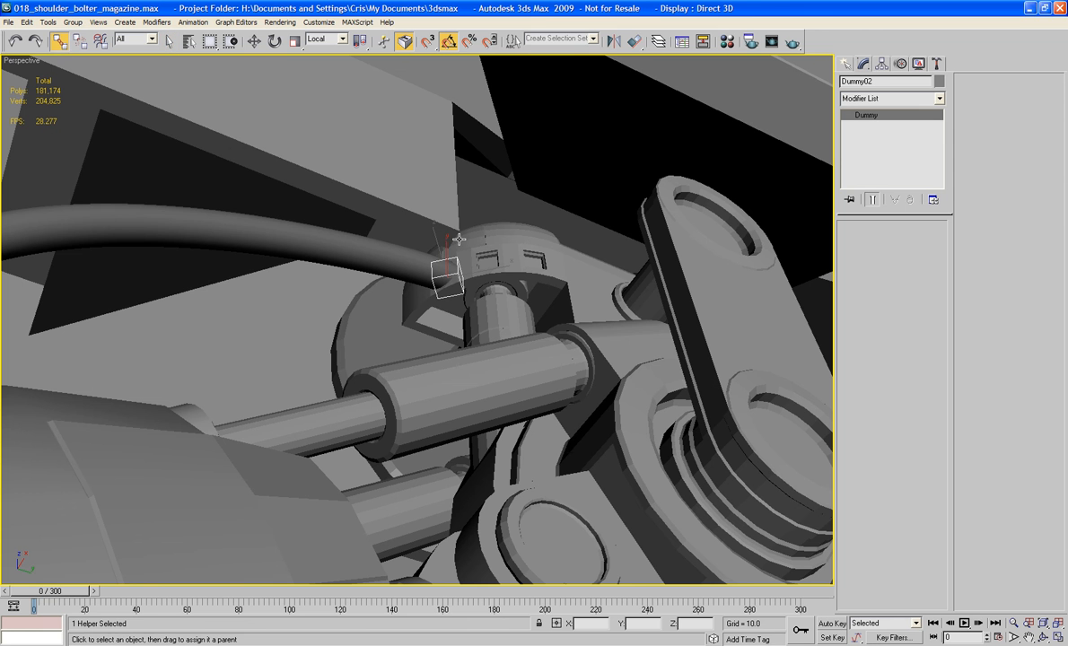
{"action": "left_click_drag", "start_coordinate": [457, 277], "coordinate": [468, 251]}
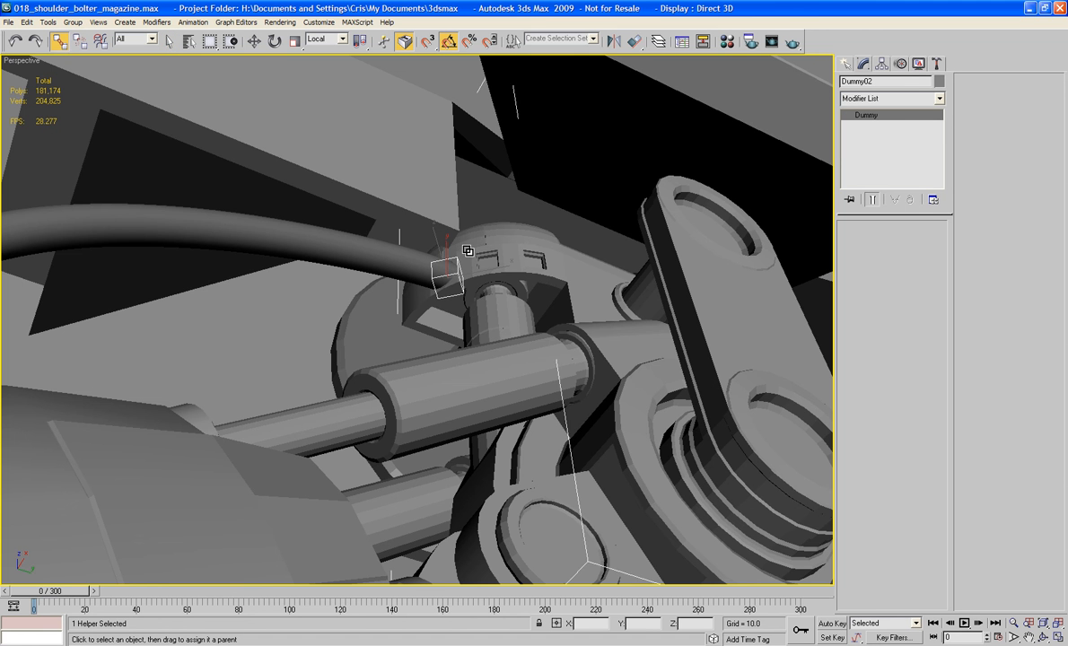
- Link the dummy in the shell's square recess to the power fist as its parent
{"action": "scroll", "coordinate": [453, 338], "scroll_direction": "down", "scroll_amount": 3}
{"action": "middle_click_drag", "start_coordinate": [453, 339], "coordinate": [272, 384]}
{"action": "middle_click_drag", "start_coordinate": [296, 450], "coordinate": [281, 385]}
{"action": "scroll", "coordinate": [281, 386], "scroll_direction": "up", "scroll_amount": 3}
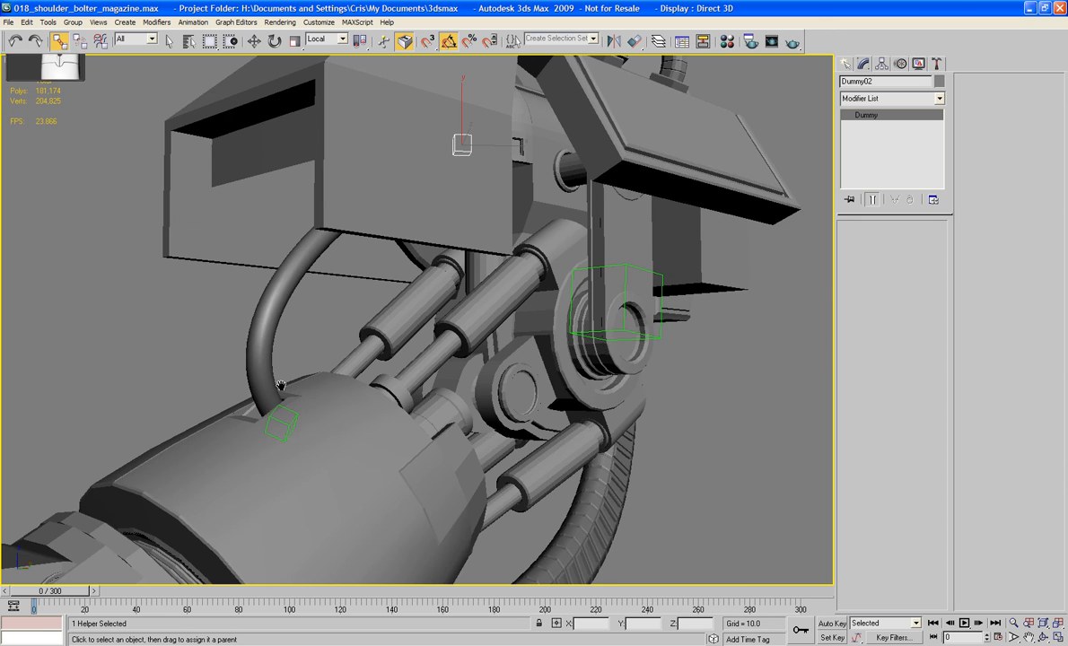
{"action": "scroll", "coordinate": [281, 386], "scroll_direction": "up", "scroll_amount": 3}
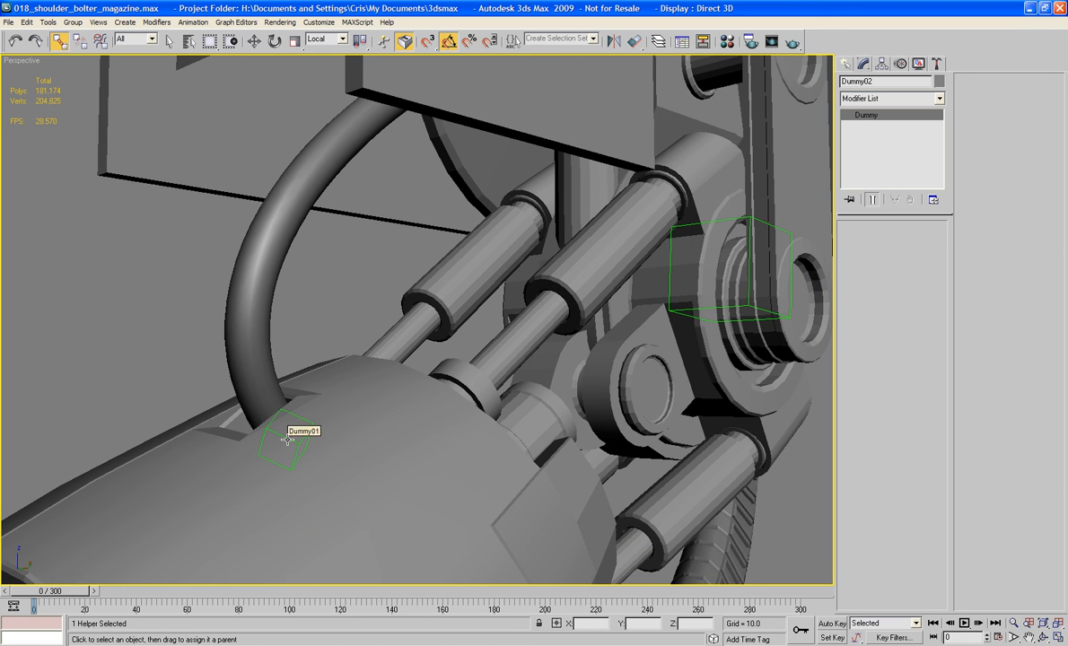
{"action": "left_click", "coordinate": [287, 440]}
{"action": "left_click_drag", "start_coordinate": [286, 438], "coordinate": [635, 220]}
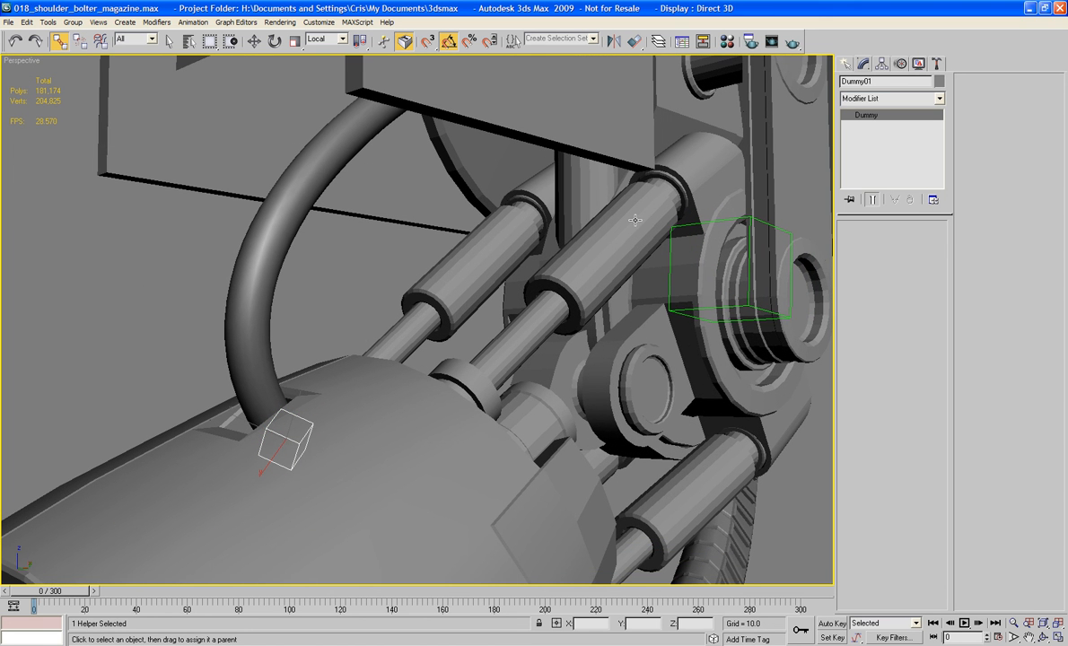
- Rename the shell recess's dummy as PF_Hose_Dummy
{"action": "double_click", "coordinate": [870, 82]}
{"action": "type", "text": "PF_"}
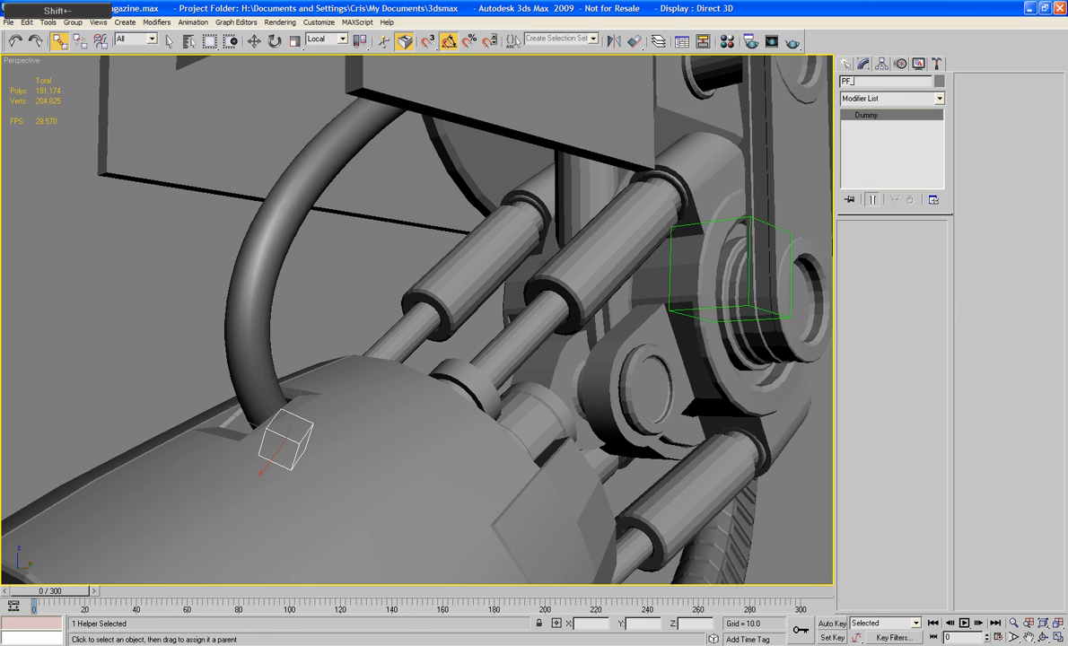
{"action": "type", "text": "Hose_Dummy"}
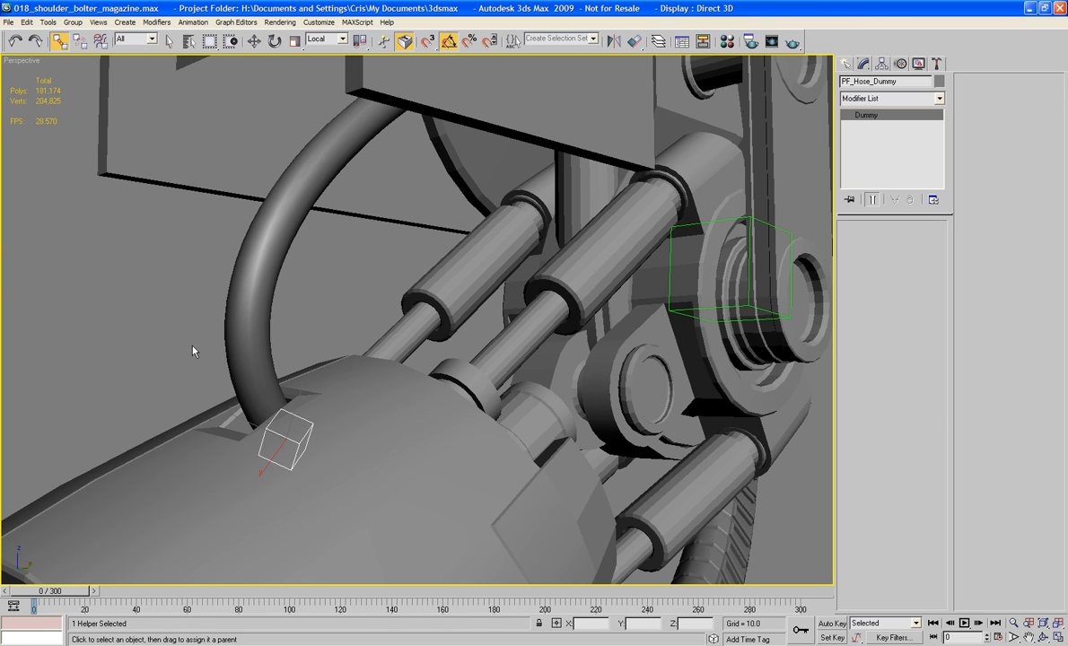
- Examine the new hose between the shell and the upper arm from several angles
{"action": "key", "text": "h"}
{"action": "scroll", "coordinate": [518, 411], "scroll_direction": "down", "scroll_amount": 10}
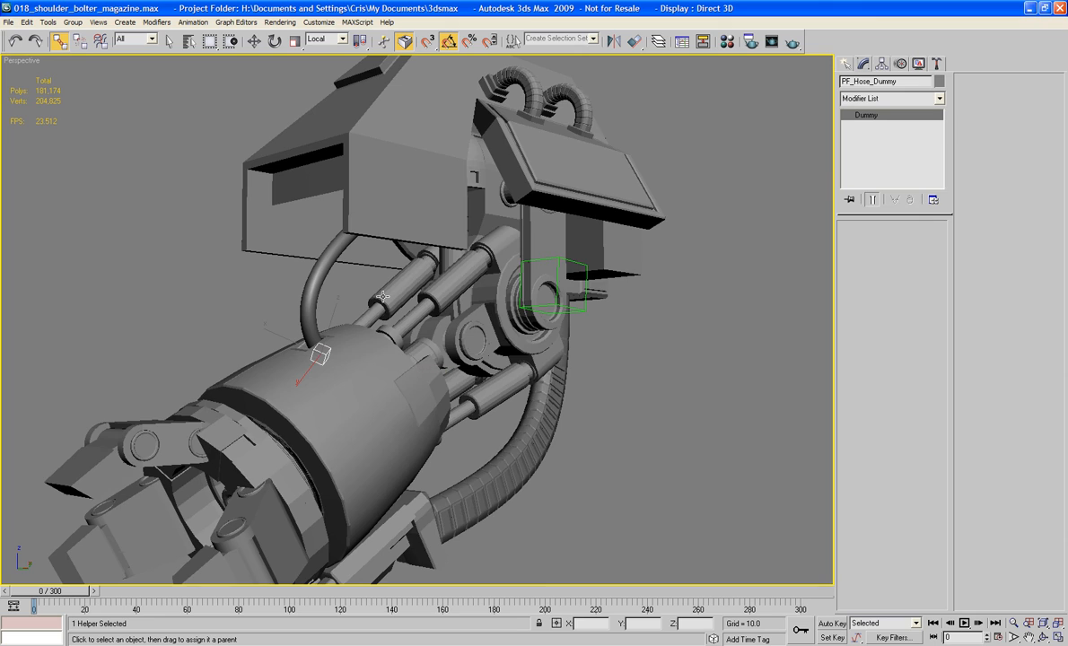
{"action": "middle_click_drag", "start_coordinate": [446, 331], "coordinate": [410, 377], "text": "alt"}
{"action": "scroll", "coordinate": [519, 281], "scroll_direction": "up", "scroll_amount": 3}
{"action": "left_click", "coordinate": [386, 395]}
{"action": "key", "text": "z"}
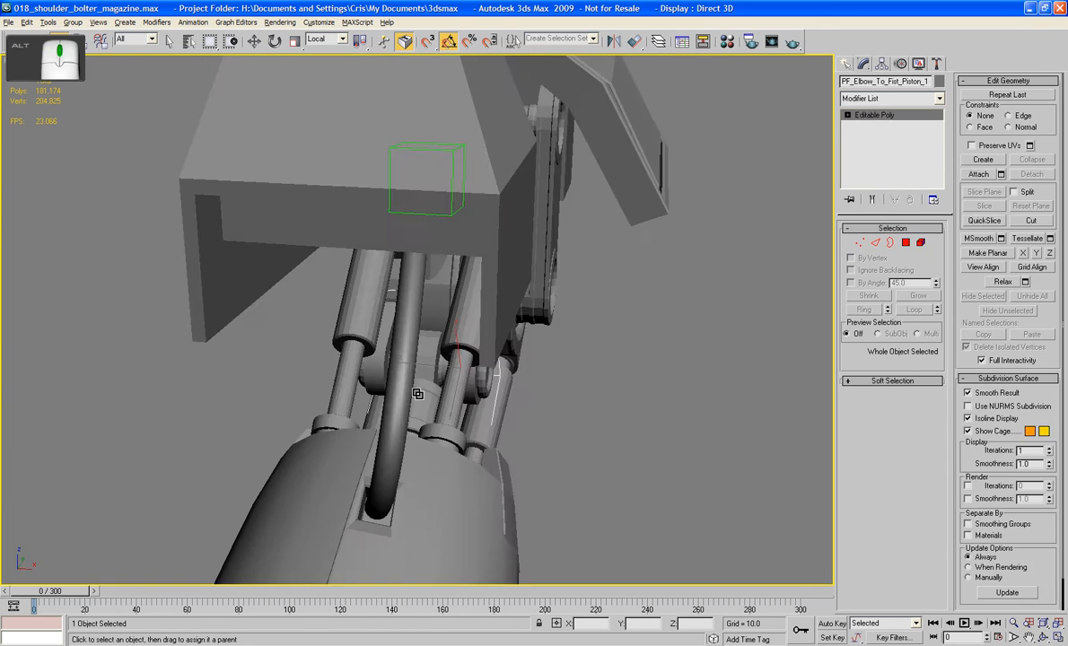
{"action": "middle_click_drag", "start_coordinate": [421, 390], "coordinate": [305, 352], "text": "alt"}
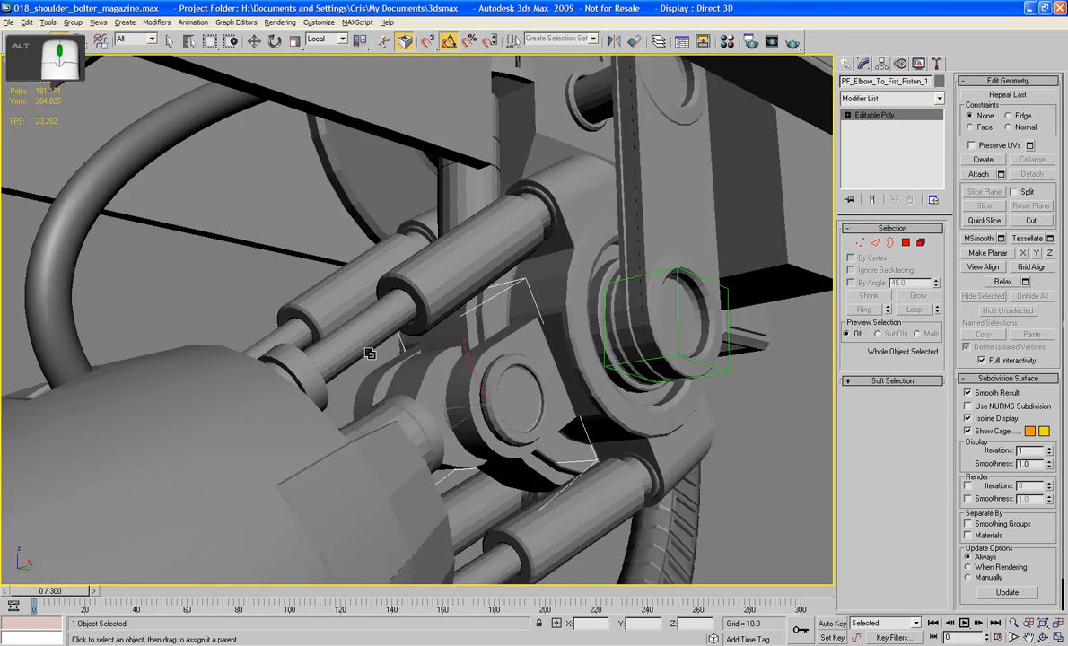
{"action": "scroll", "coordinate": [387, 334], "scroll_direction": "down", "scroll_amount": 3}
{"action": "middle_click_drag", "start_coordinate": [384, 332], "coordinate": [433, 358], "text": "alt"}
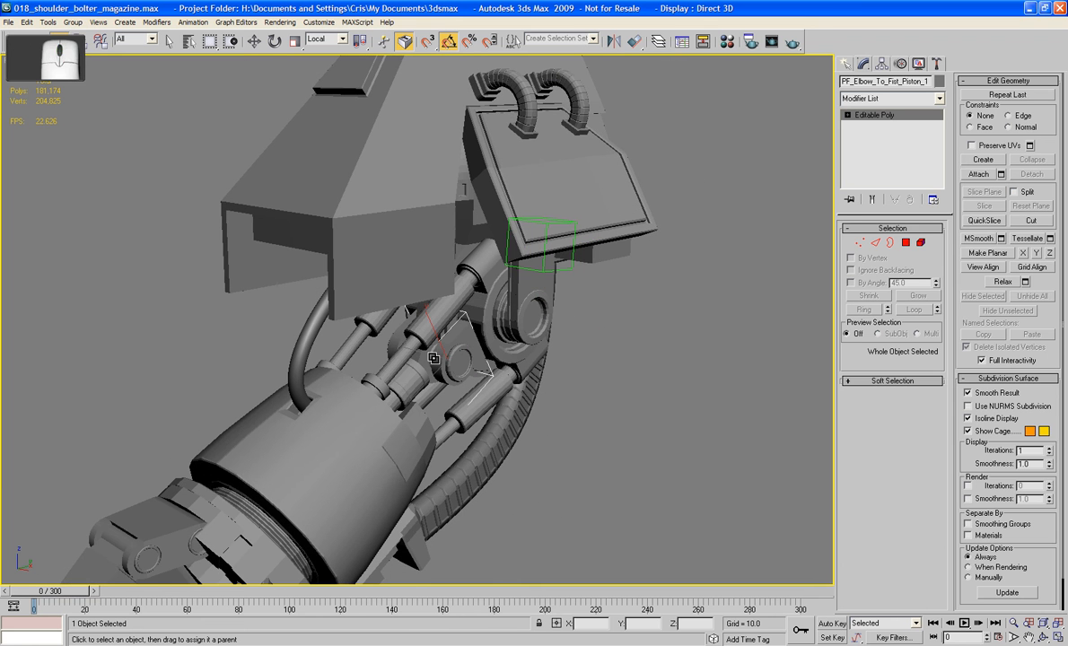
- Remove the Edit Poly modifier from the large hose under the elbow
{"action": "left_click", "coordinate": [493, 439]}
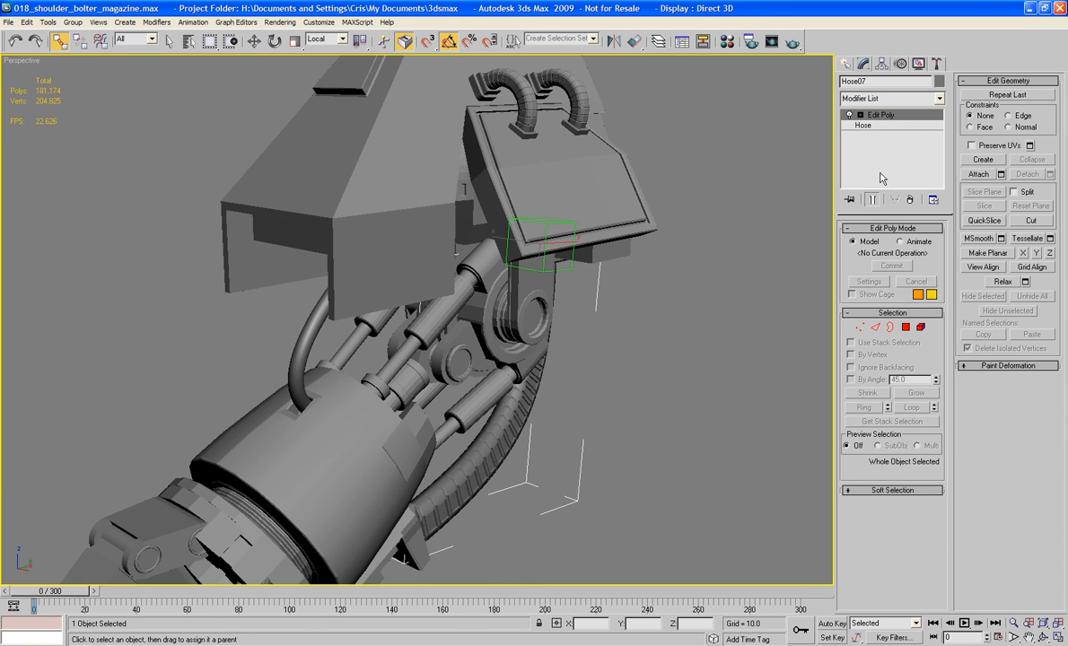
{"action": "left_click", "coordinate": [908, 200]}
{"action": "middle_click_drag", "start_coordinate": [691, 286], "coordinate": [524, 325], "text": "alt"}
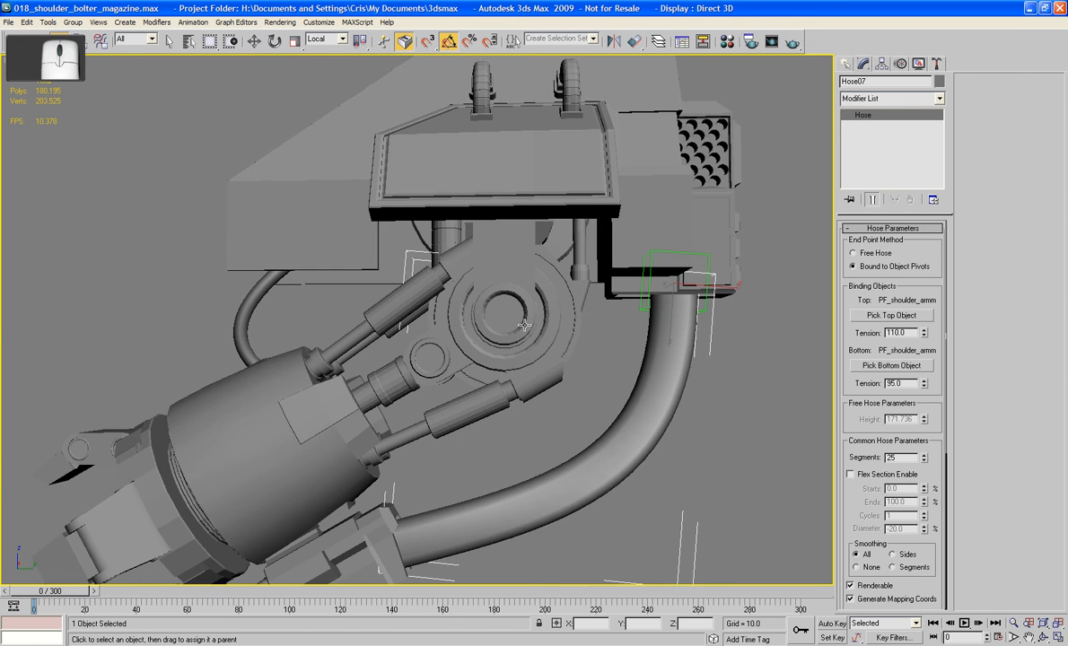
- Rotate the elbow bracket -30 degrees about its local Z axis and inspect the large hose's lower end
{"action": "left_click", "coordinate": [453, 305]}
{"action": "key", "text": "e"}
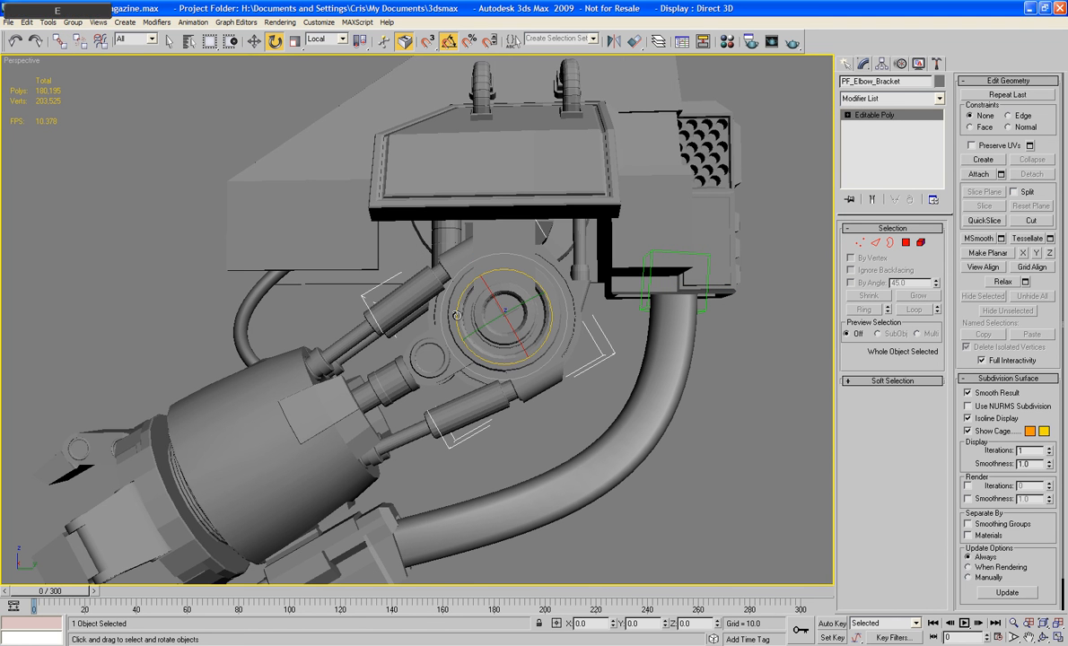
{"action": "left_click_drag", "start_coordinate": [454, 304], "coordinate": [454, 297]}
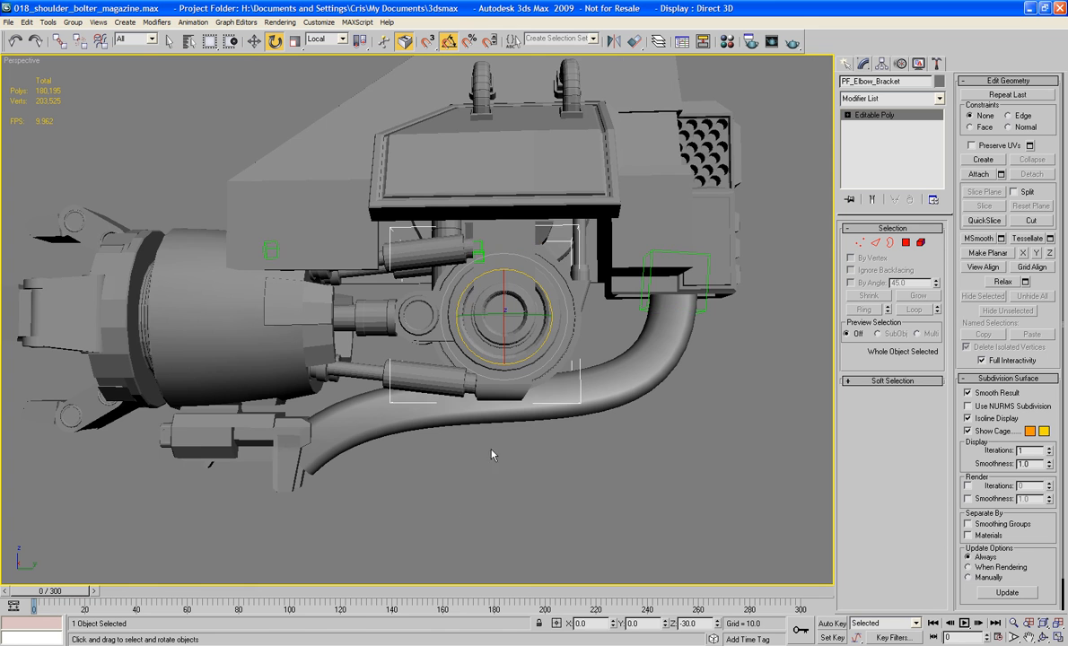
{"action": "middle_click_drag", "start_coordinate": [403, 491], "coordinate": [521, 444]}
{"action": "scroll", "coordinate": [522, 444], "scroll_direction": "up", "scroll_amount": 3}
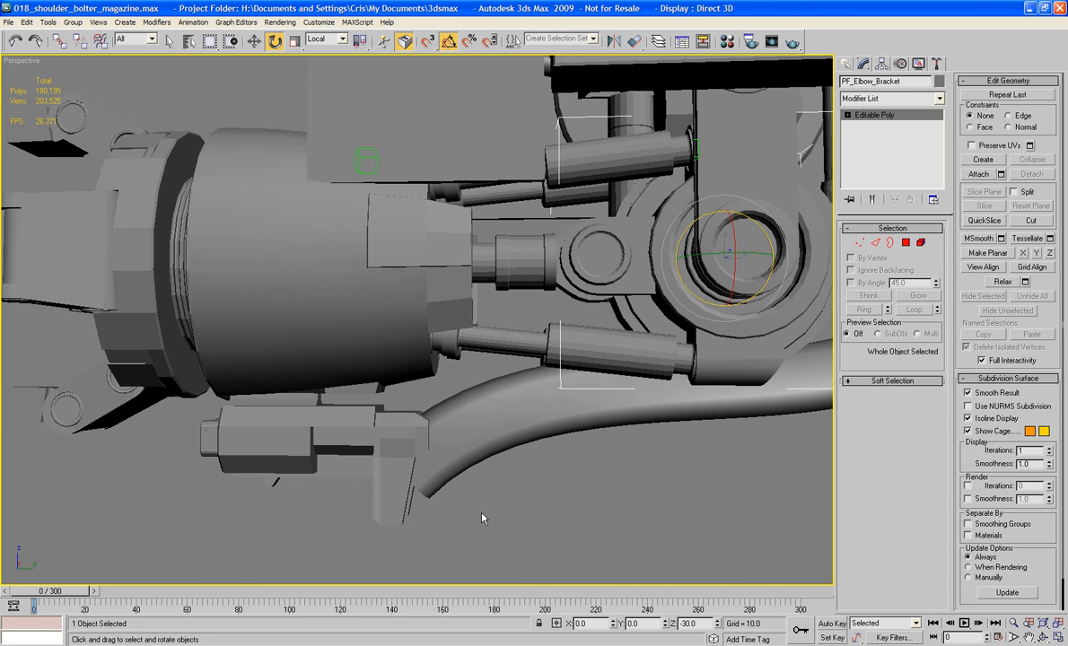
{"action": "key", "text": "3"}
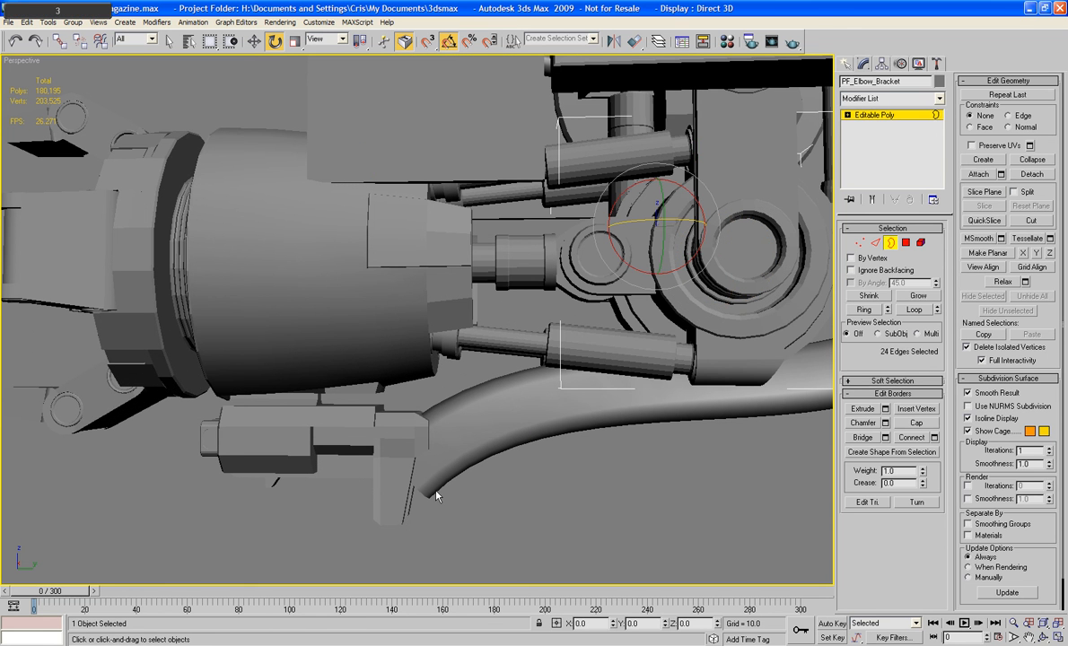
{"action": "left_click", "coordinate": [595, 514]}
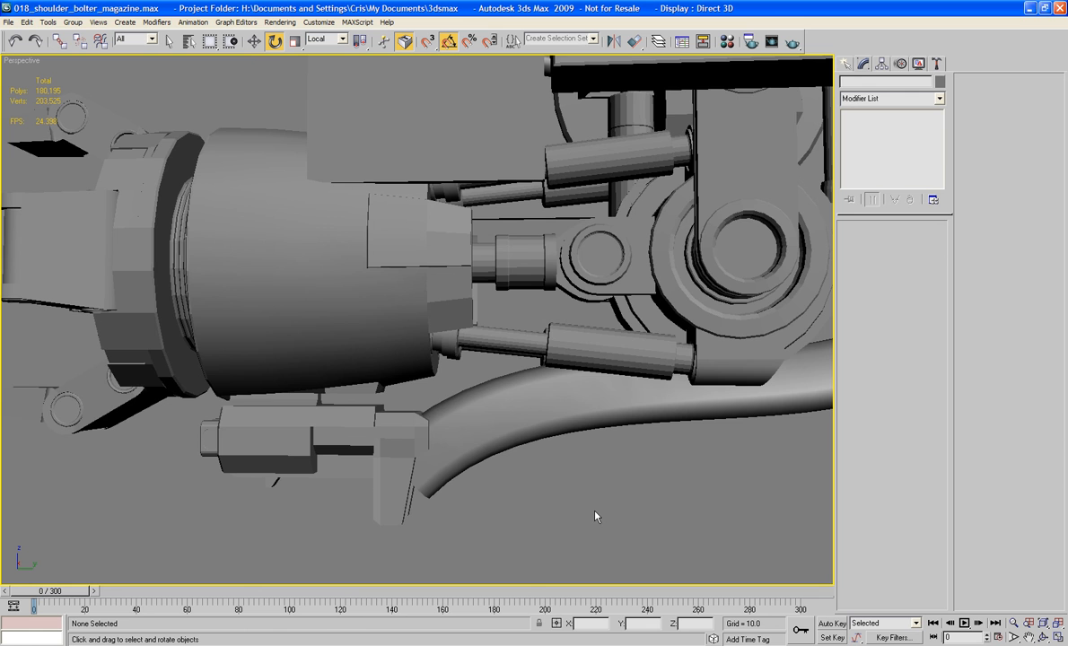
- In wireframe display, rotate the dummy at the large hose's lower end by 315 degrees about its local X axis
{"action": "key", "text": "F3"}
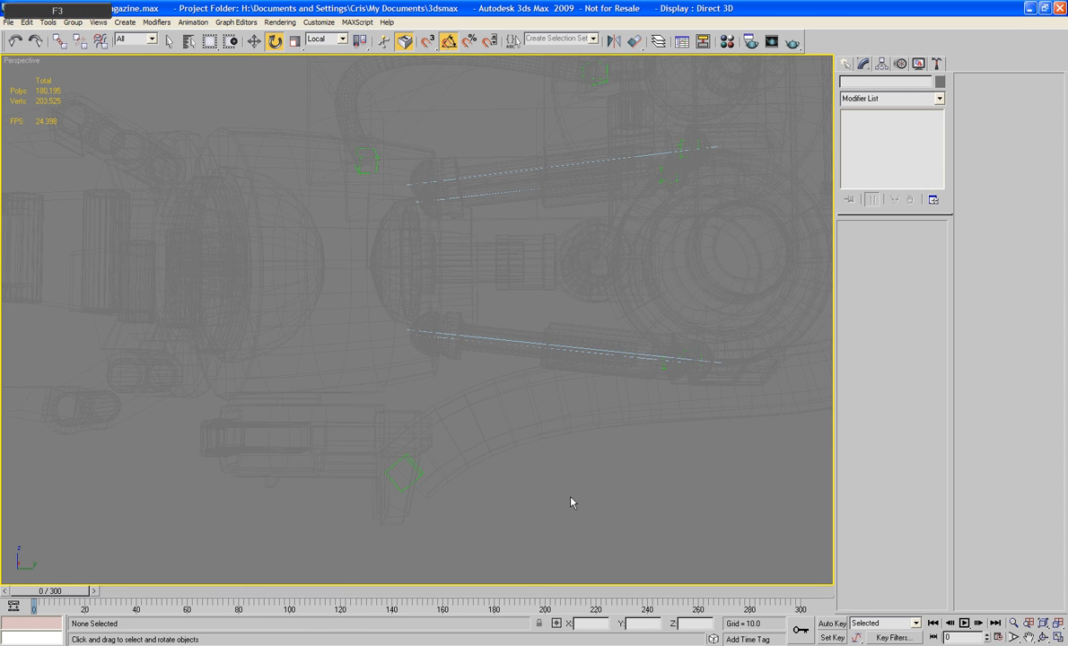
{"action": "left_click", "coordinate": [403, 474]}
{"action": "scroll", "coordinate": [403, 472], "scroll_direction": "up", "scroll_amount": 2}
{"action": "left_click_drag", "start_coordinate": [414, 510], "coordinate": [616, 553]}
{"action": "middle_click_drag", "start_coordinate": [588, 396], "coordinate": [465, 379]}
{"action": "scroll", "coordinate": [465, 379], "scroll_direction": "down", "scroll_amount": 3}
- Try rotating the elbow bracket 20 degrees about its local Z axis, and undo the rotation
{"action": "left_click", "coordinate": [500, 285]}
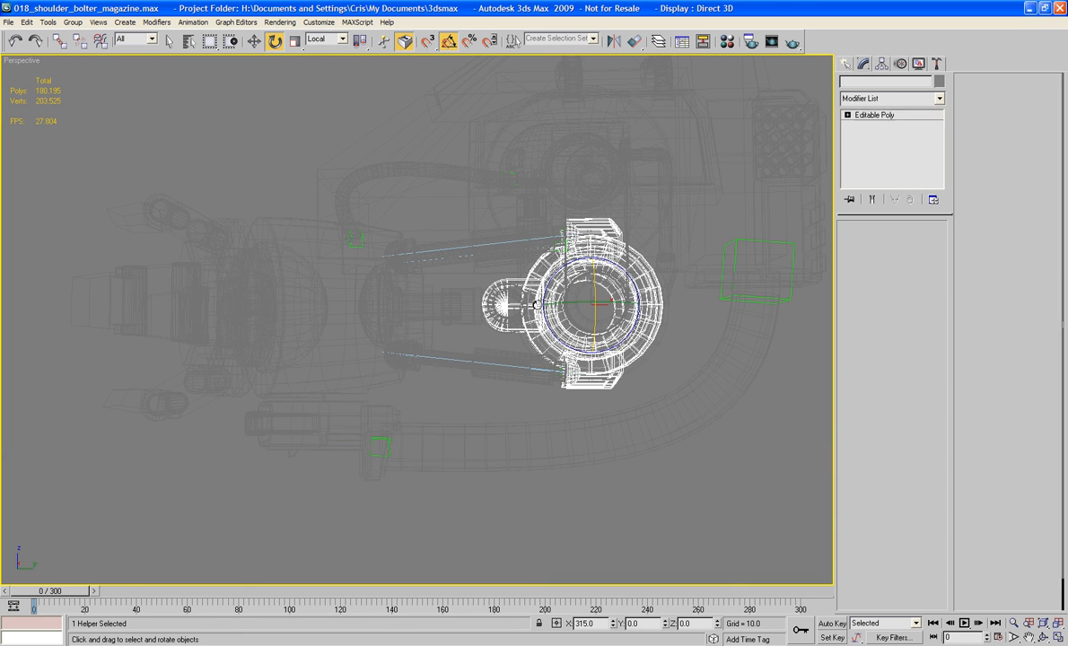
{"action": "left_click_drag", "start_coordinate": [558, 275], "coordinate": [574, 303]}
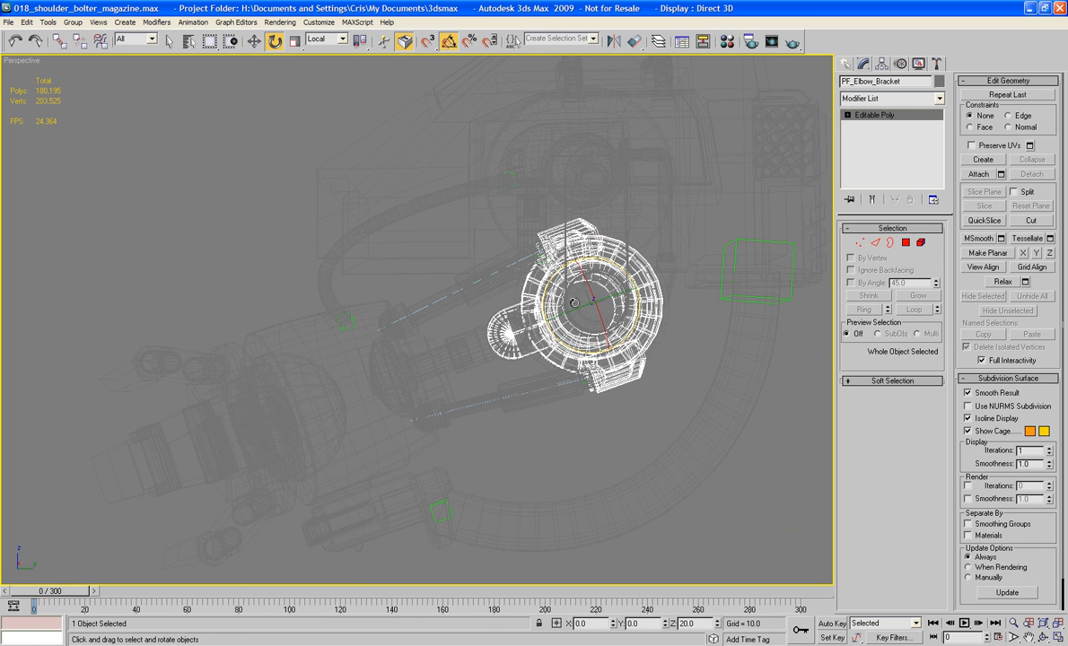
{"action": "key", "text": "ctrl+z"}
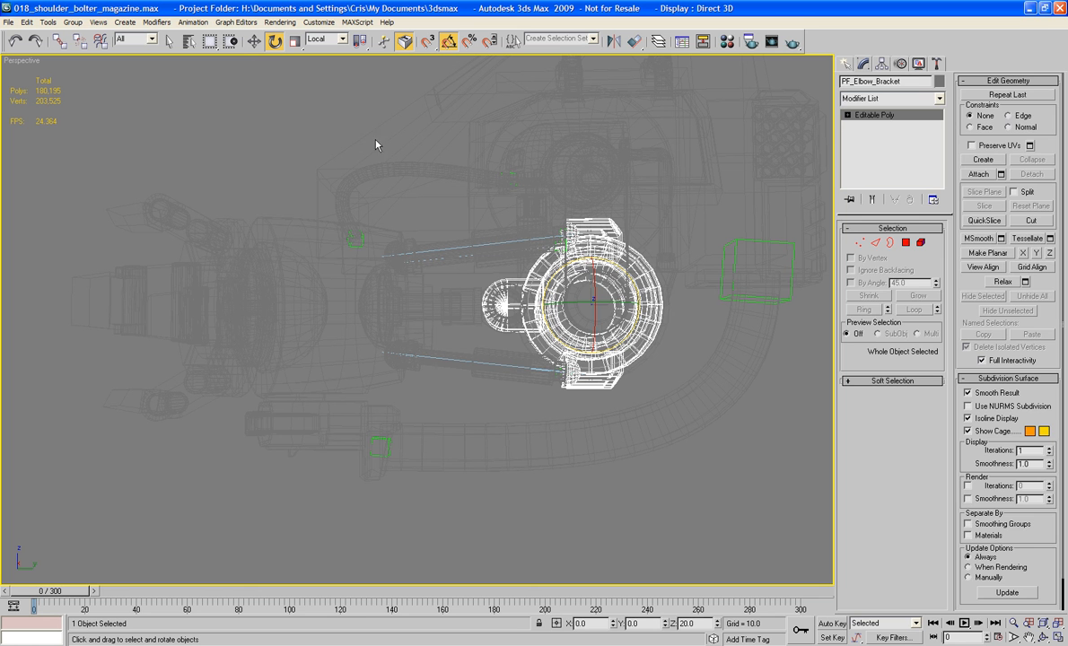
- Return to shaded display and rotate the elbow bracket 25 degrees about its local Z axis
{"action": "left_click", "coordinate": [324, 157]}
{"action": "key", "text": "F3"}
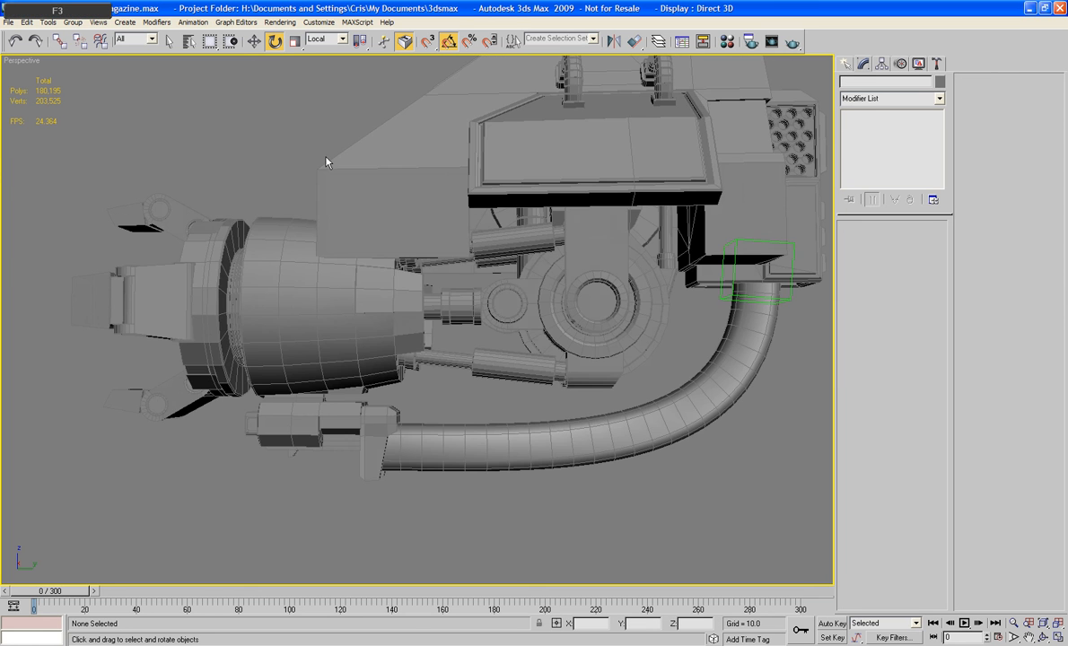
{"action": "scroll", "coordinate": [330, 246], "scroll_direction": "down", "scroll_amount": 2}
{"action": "middle_click_drag", "start_coordinate": [405, 288], "coordinate": [494, 378], "text": "alt"}
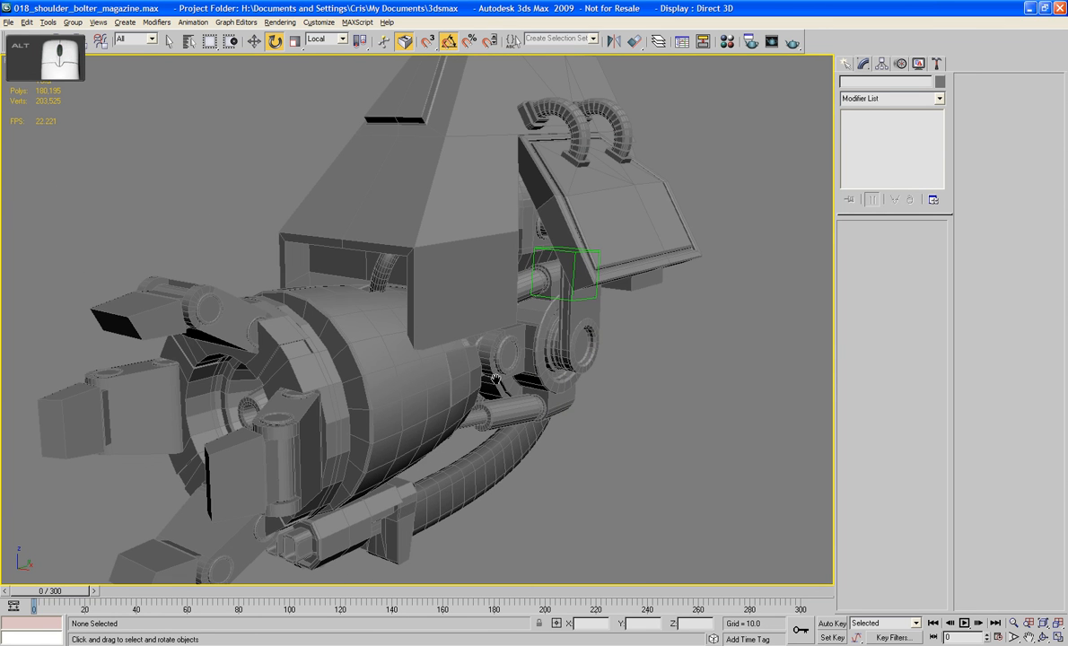
{"action": "left_click", "coordinate": [535, 345]}
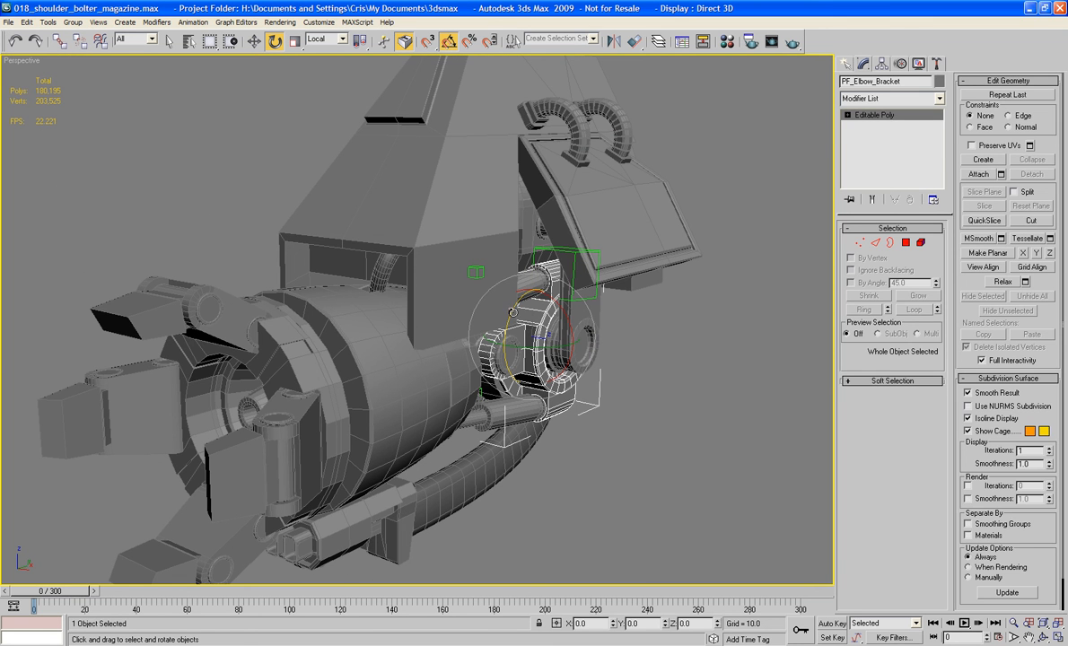
{"action": "left_click_drag", "start_coordinate": [476, 290], "coordinate": [491, 316]}
- Try raising the fist by rotating the elbow-to-fist piston about its local Z axis
{"action": "left_click", "coordinate": [430, 379]}
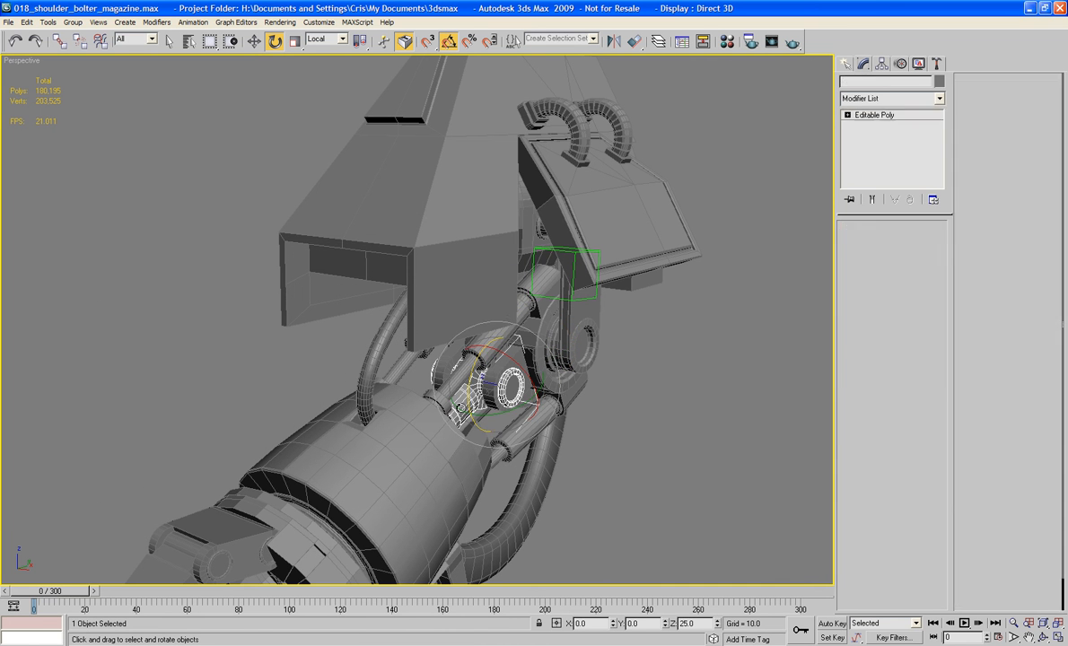
{"action": "left_click_drag", "start_coordinate": [474, 391], "coordinate": [471, 371]}
{"action": "key", "text": "ctrl+z"}
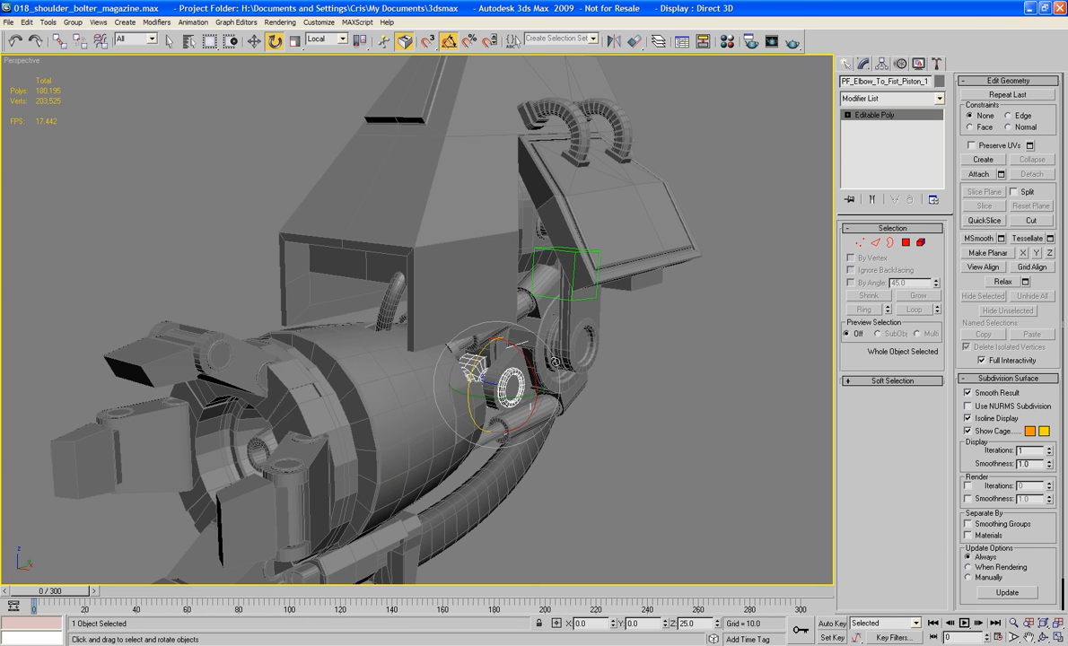
- Rotate the elbow bracket further about its local Z axis to lower the forearm, and clear the selection
{"action": "left_click", "coordinate": [535, 333]}
{"action": "left_click_drag", "start_coordinate": [512, 311], "coordinate": [525, 337]}
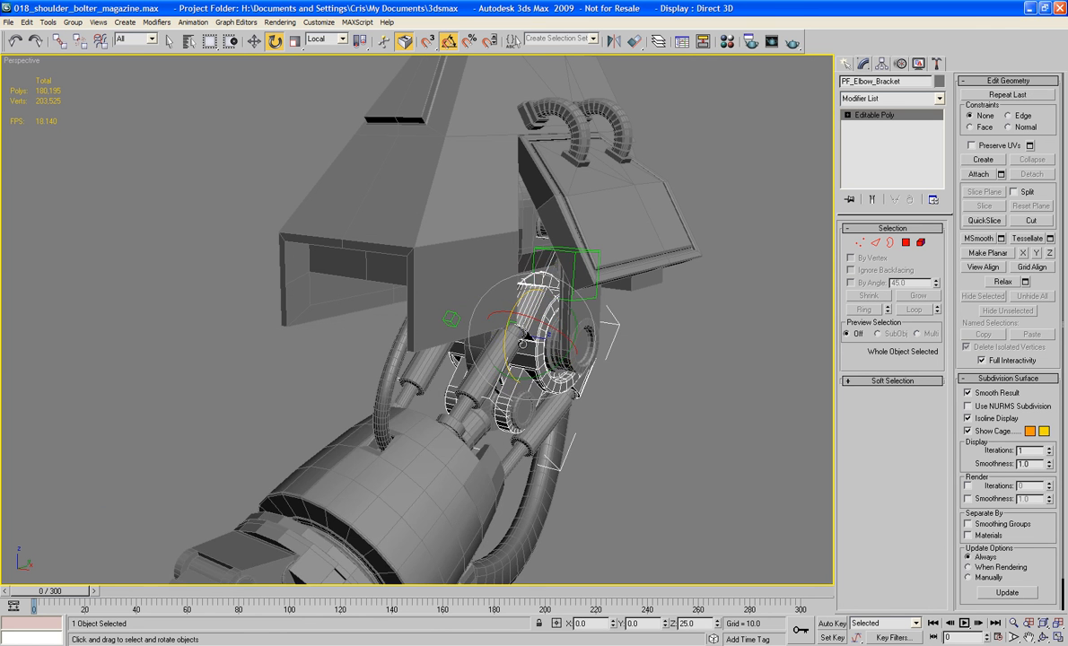
{"action": "left_click", "coordinate": [676, 446]}
- Undo the latest test changes and readjust the elbow bracket's angle to check how the hoses follow the arm
{"action": "left_click", "coordinate": [469, 424]}
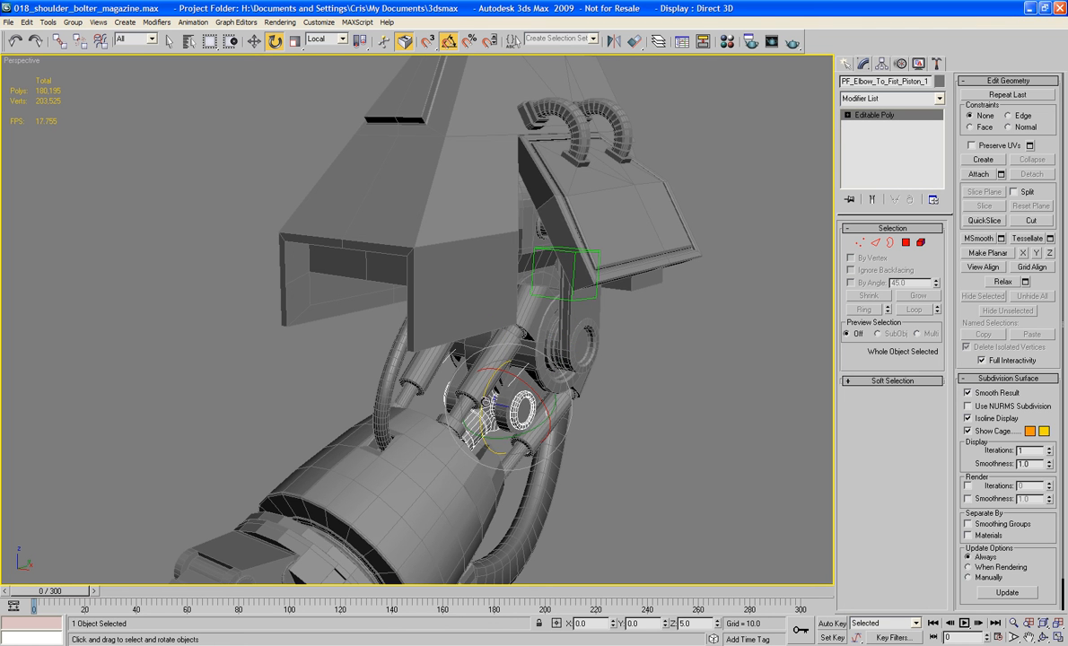
{"action": "key", "text": "ctrl+z"}
{"action": "key", "text": "ctrl+z"}
{"action": "key", "text": "ctrl+z"}
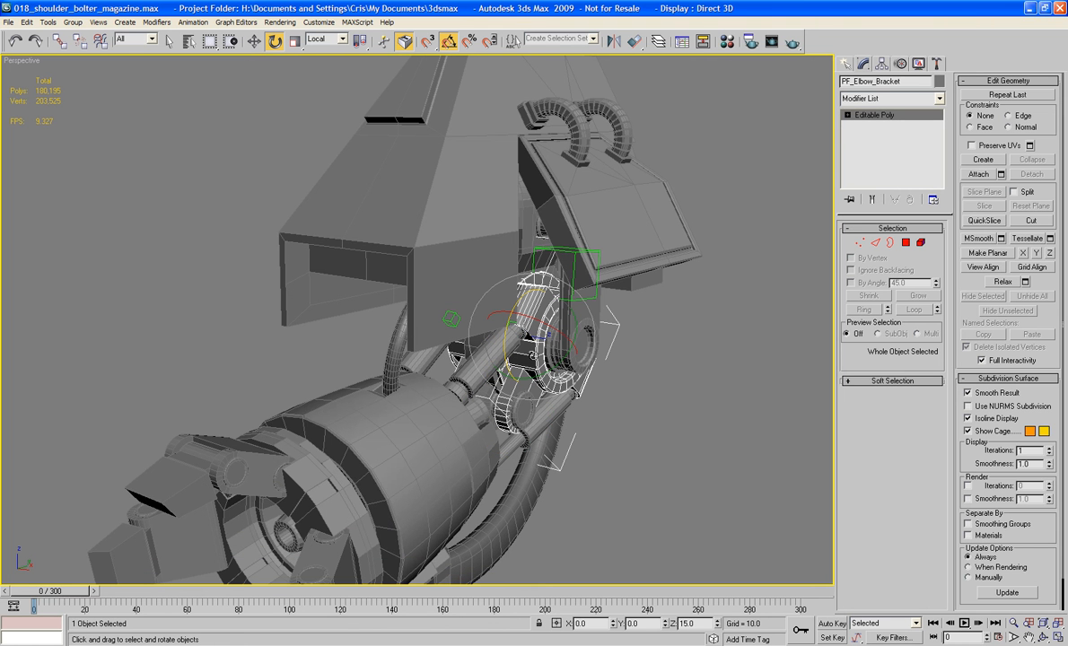
{"action": "left_click_drag", "start_coordinate": [507, 331], "coordinate": [507, 325]}
{"action": "left_click", "coordinate": [663, 353]}
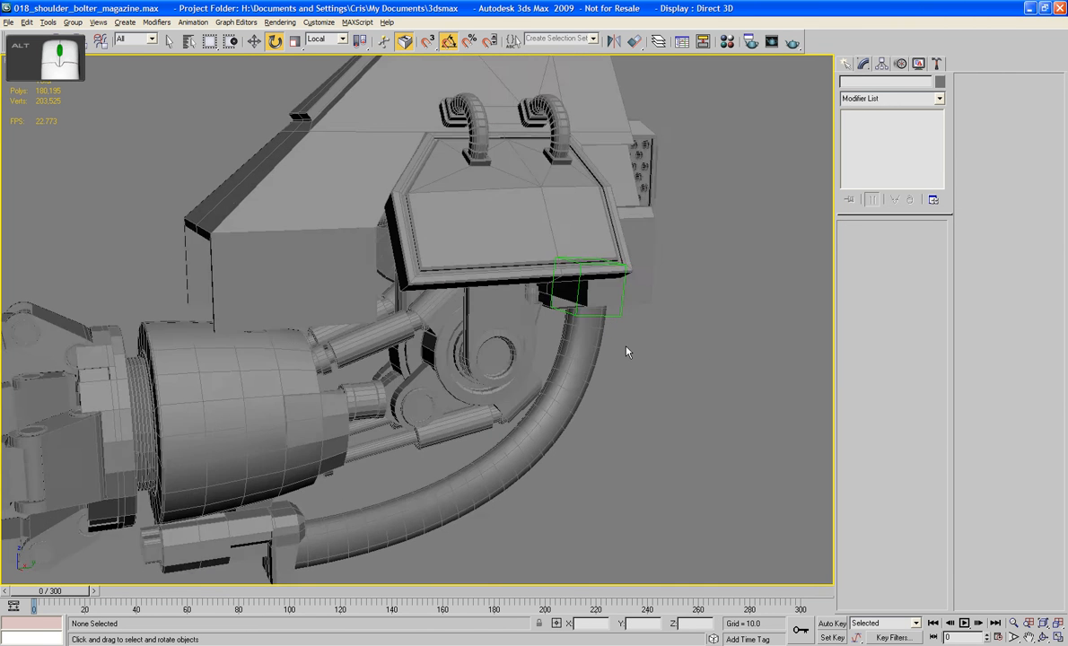
{"action": "scroll", "coordinate": [635, 336], "scroll_direction": "down", "scroll_amount": 3, "text": "alt"}
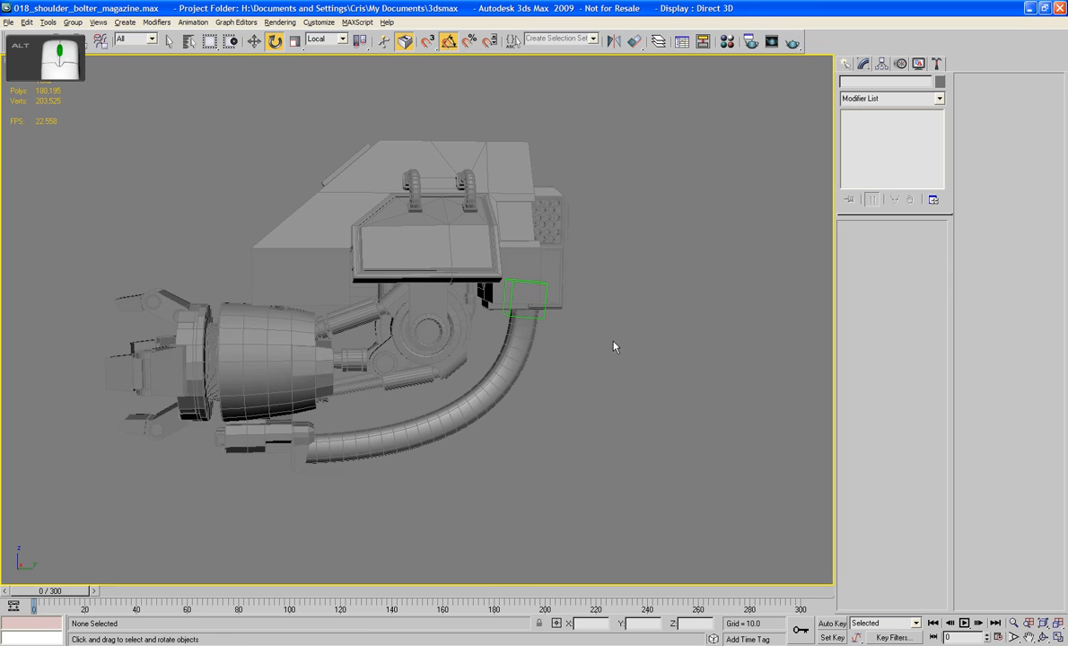